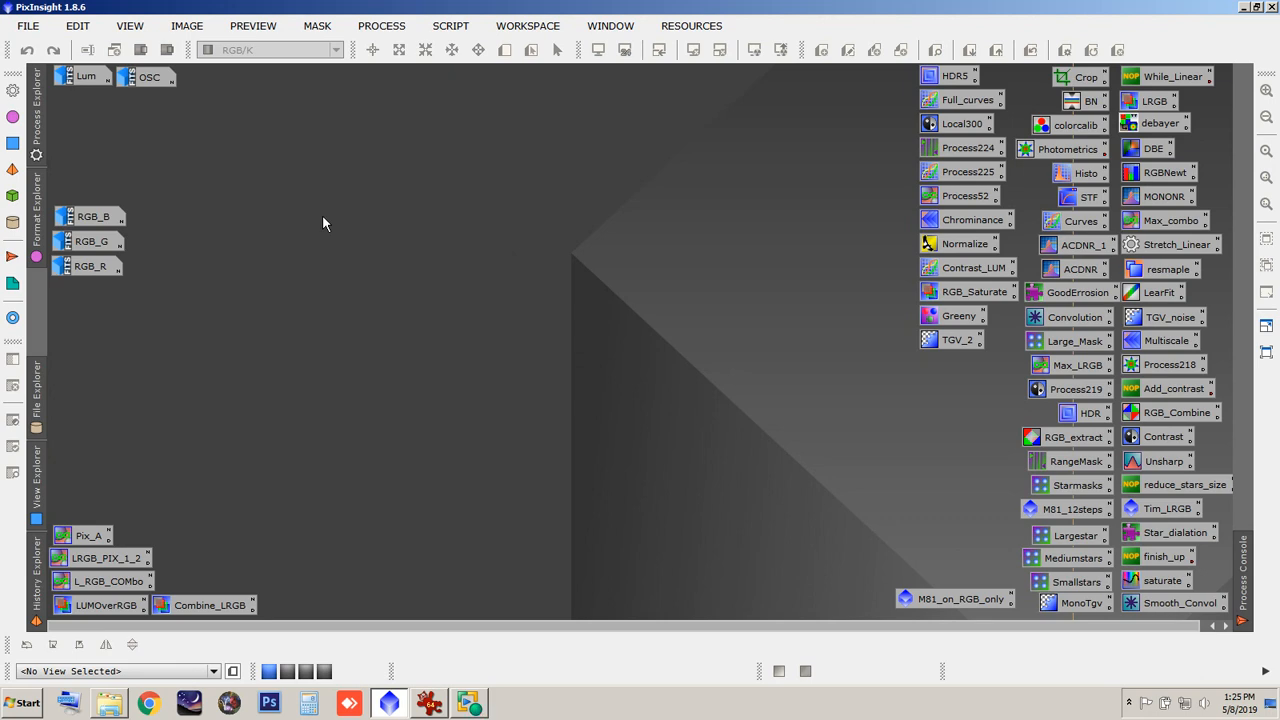
Step: Open the Lum luminance image and the OSC color image in turn to examine the galaxy, minimizing each again
{"action": "double_click", "coordinate": [80, 80]}
{"action": "left_click_drag", "start_coordinate": [240, 109], "coordinate": [374, 115]}
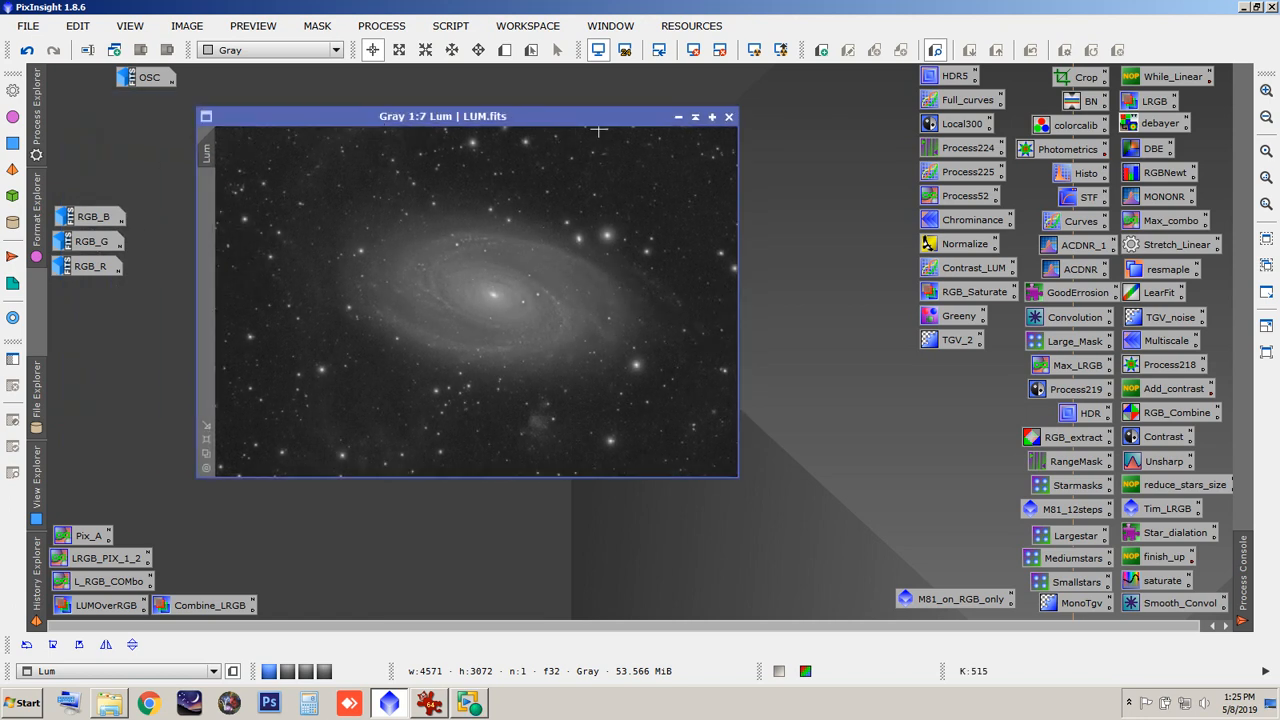
{"action": "left_click", "coordinate": [678, 117]}
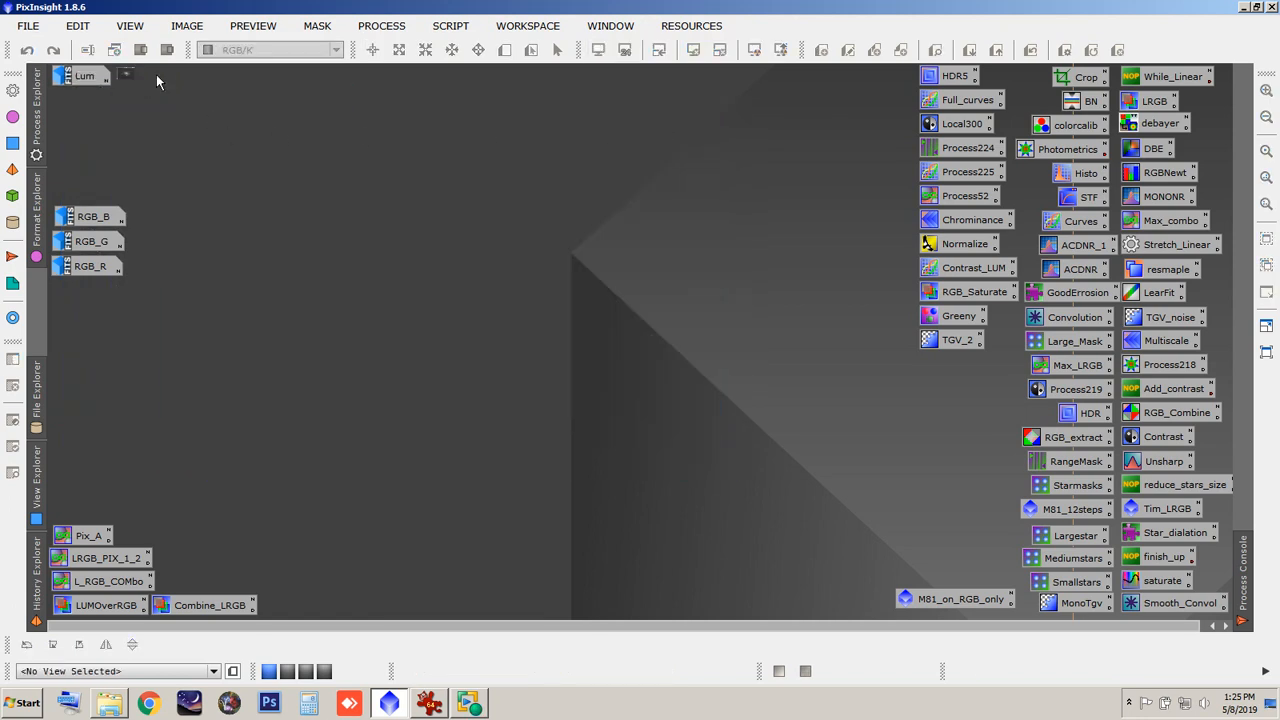
{"action": "double_click", "coordinate": [157, 80]}
{"action": "left_click_drag", "start_coordinate": [375, 96], "coordinate": [443, 127]}
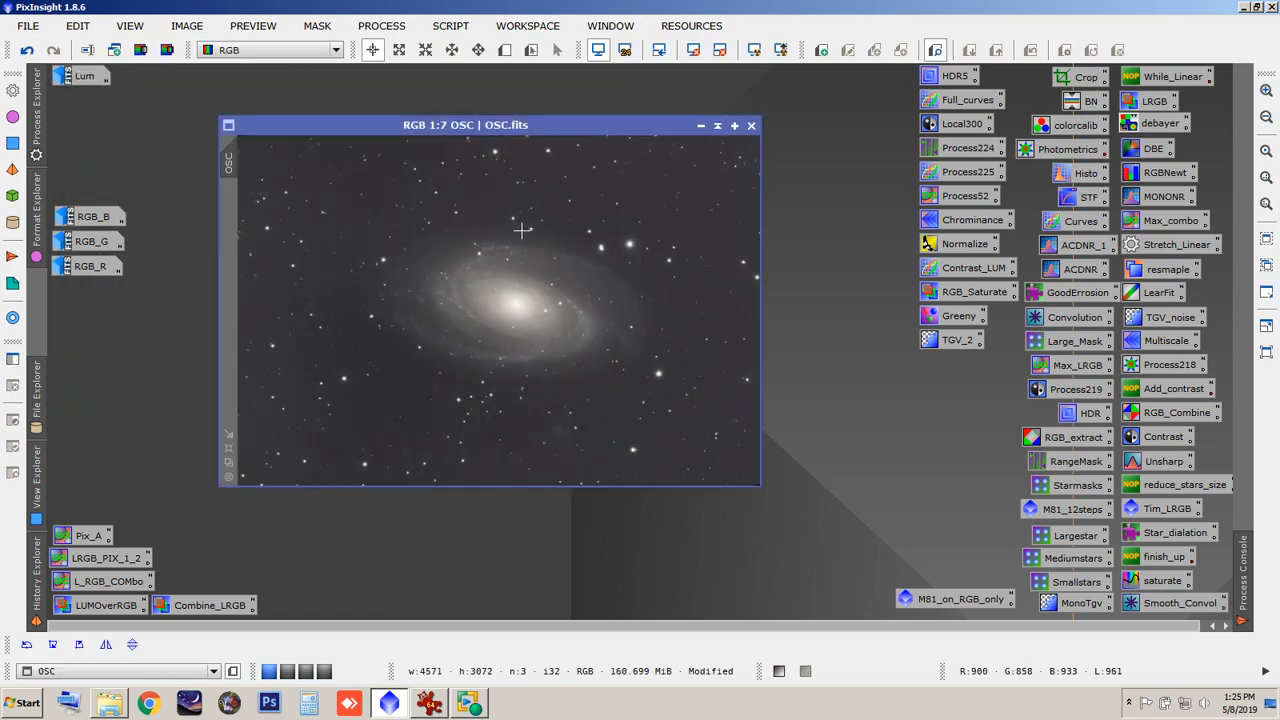
{"action": "left_click", "coordinate": [701, 125]}
Step: Arrange the minimized images with Lum beside OSC and the RGB_R, RGB_G and RGB_B channels stacked in that order below
{"action": "left_click_drag", "start_coordinate": [82, 78], "coordinate": [91, 182]}
{"action": "left_click_drag", "start_coordinate": [141, 85], "coordinate": [133, 84]}
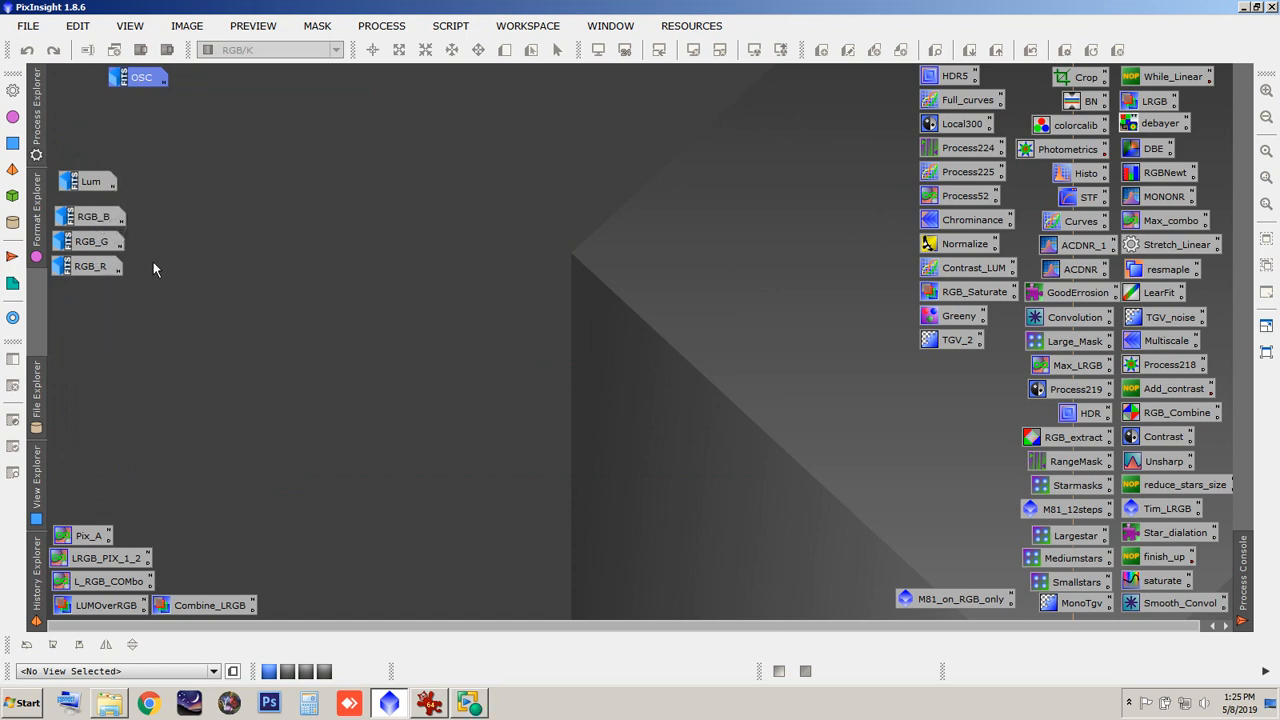
{"action": "left_click_drag", "start_coordinate": [95, 185], "coordinate": [88, 79]}
{"action": "left_click", "coordinate": [145, 86]}
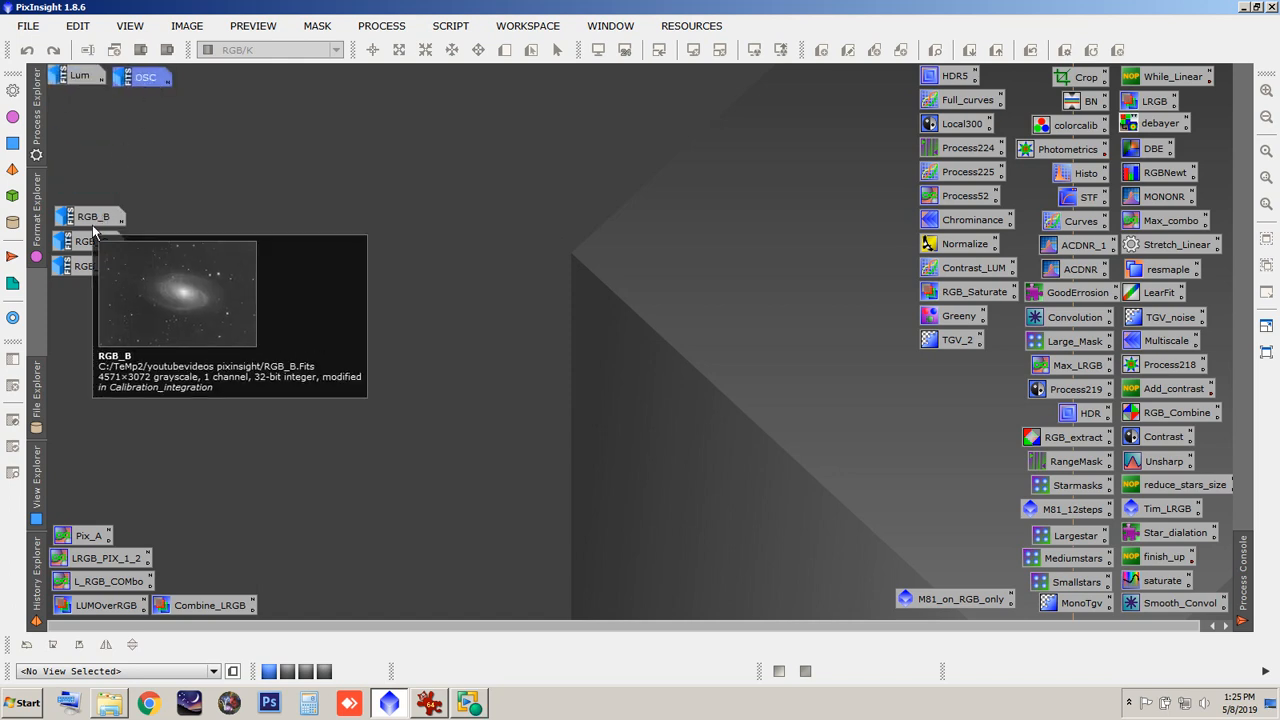
{"action": "mouse_move", "coordinate": [100, 263]}
{"action": "left_mouse_down"}
{"action": "mouse_move", "coordinate": [100, 189]}
{"action": "mouse_move", "coordinate": [103, 288]}
{"action": "left_mouse_up"}
{"action": "mouse_move", "coordinate": [152, 81]}
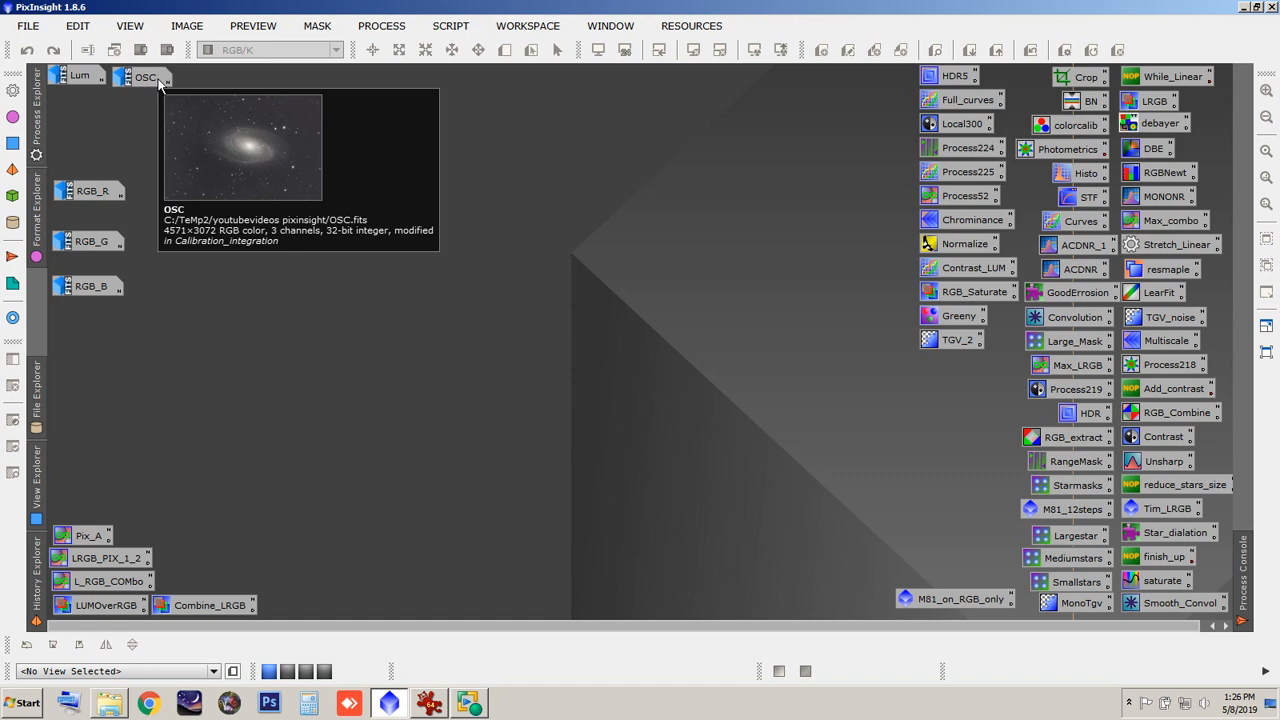
{"action": "left_click_drag", "start_coordinate": [76, 74], "coordinate": [144, 87]}
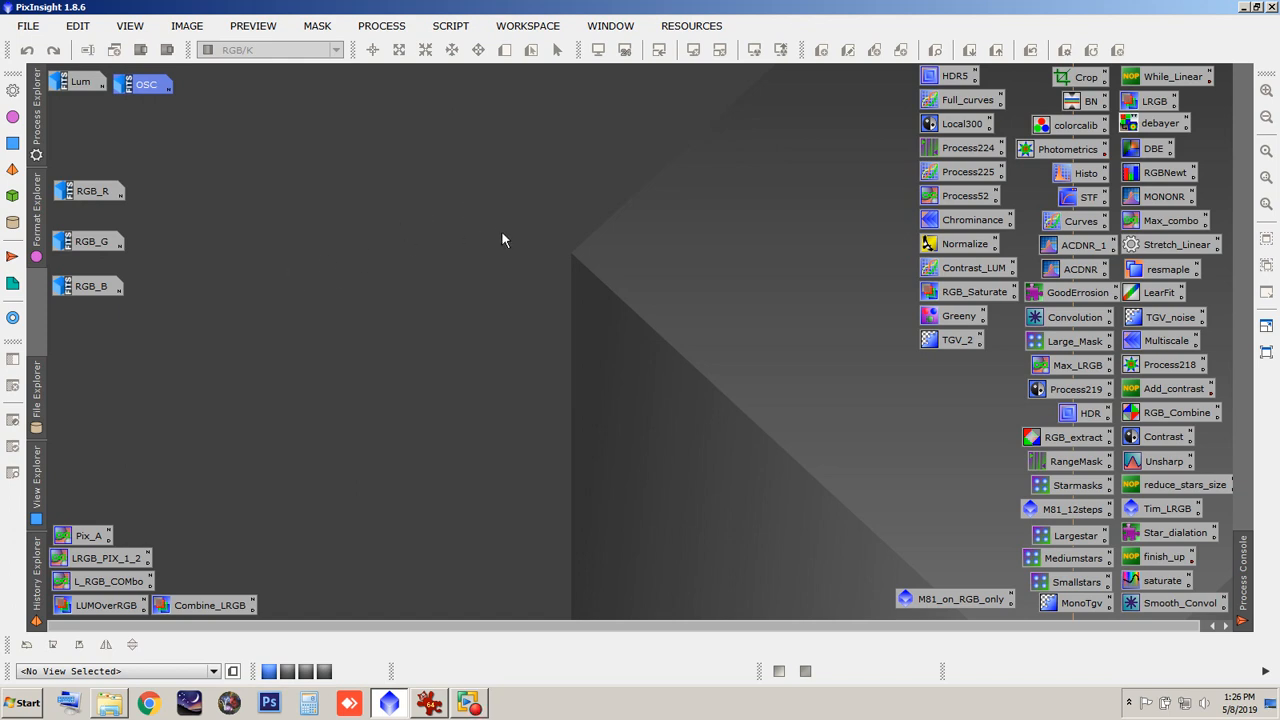
Step: Combine RGB_R, RGB_G and RGB_B as the red, green and blue channels of a new RGB image with ChannelCombination
{"action": "left_click", "coordinate": [381, 26]}
{"action": "mouse_move", "coordinate": [490, 22]}
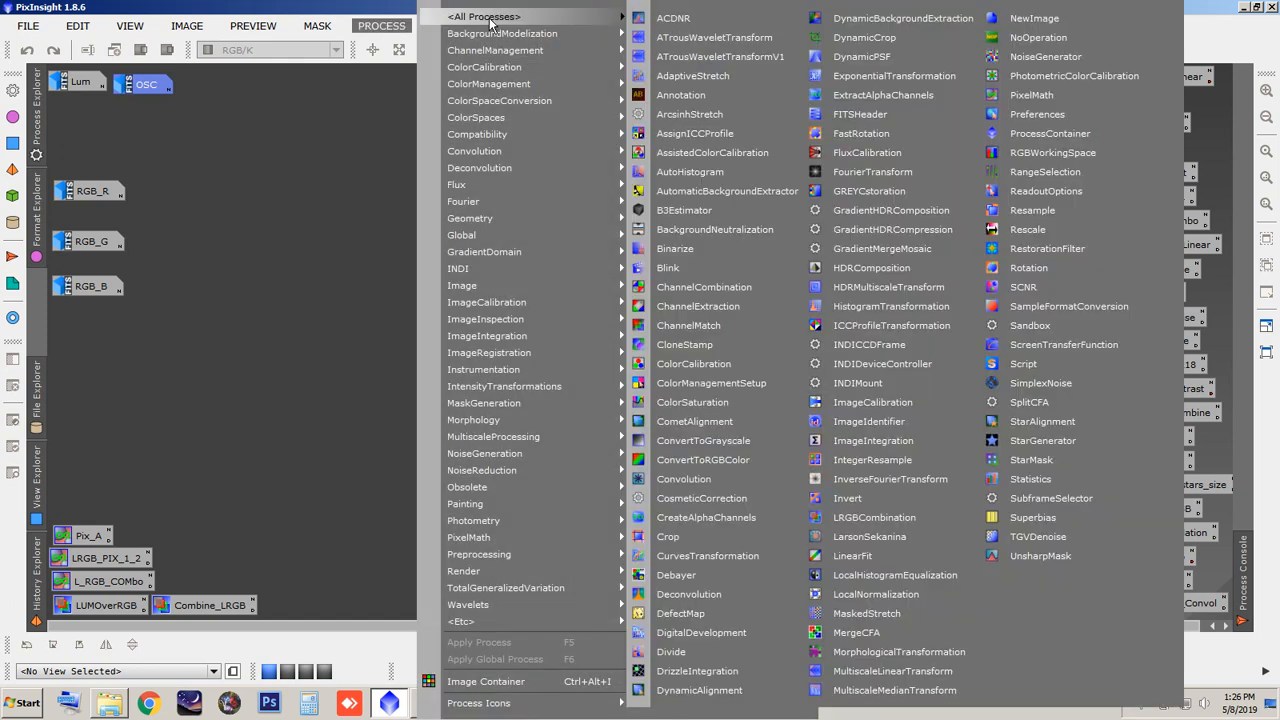
{"action": "mouse_move", "coordinate": [493, 122]}
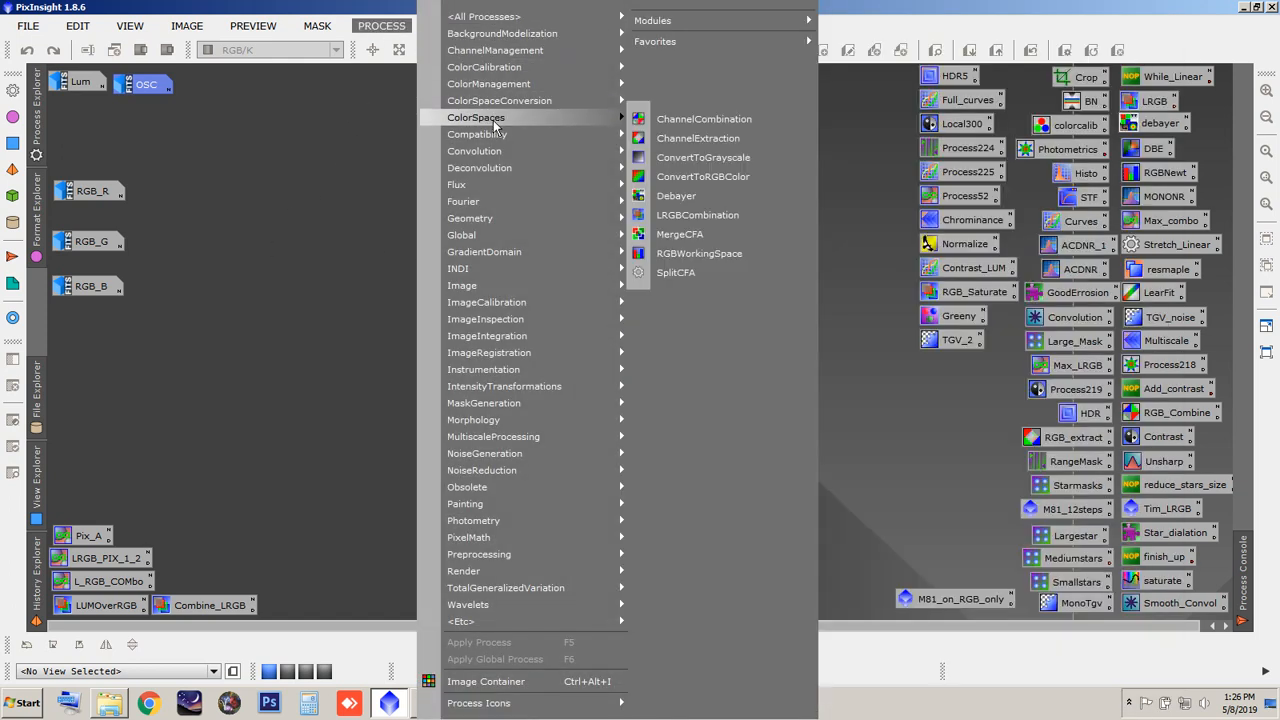
{"action": "left_click", "coordinate": [705, 121]}
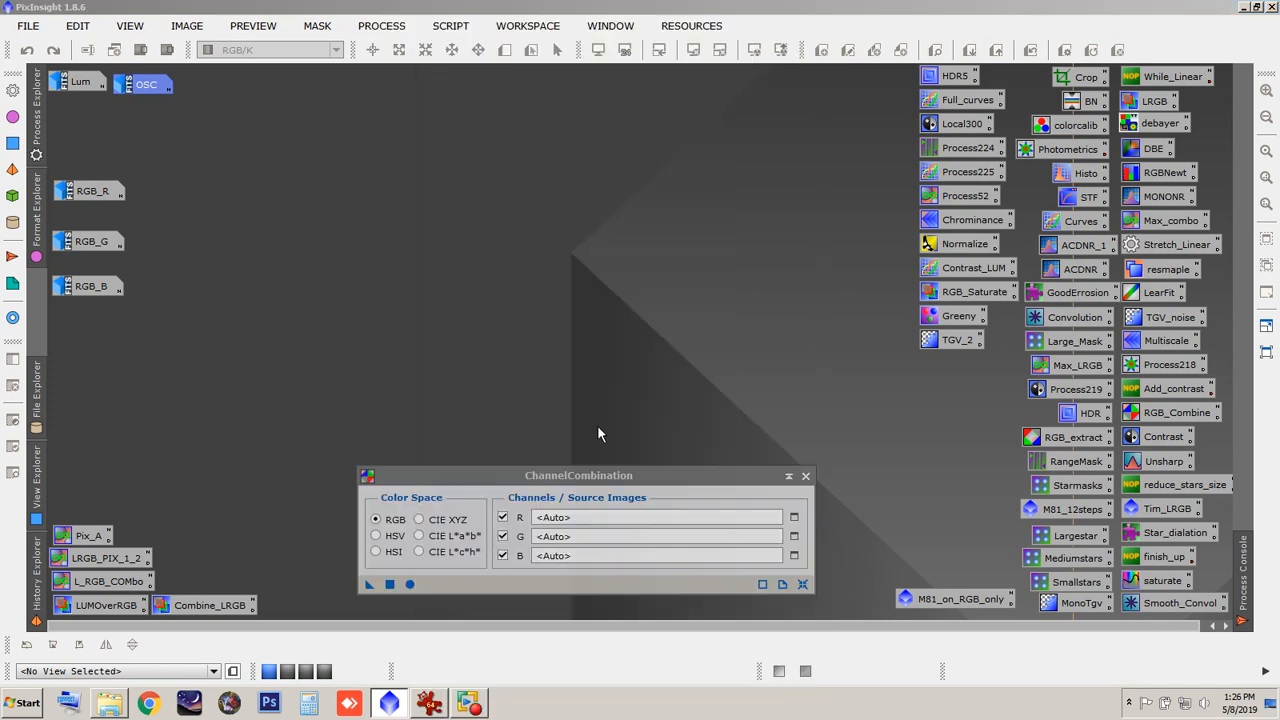
{"action": "left_click_drag", "start_coordinate": [623, 481], "coordinate": [690, 115]}
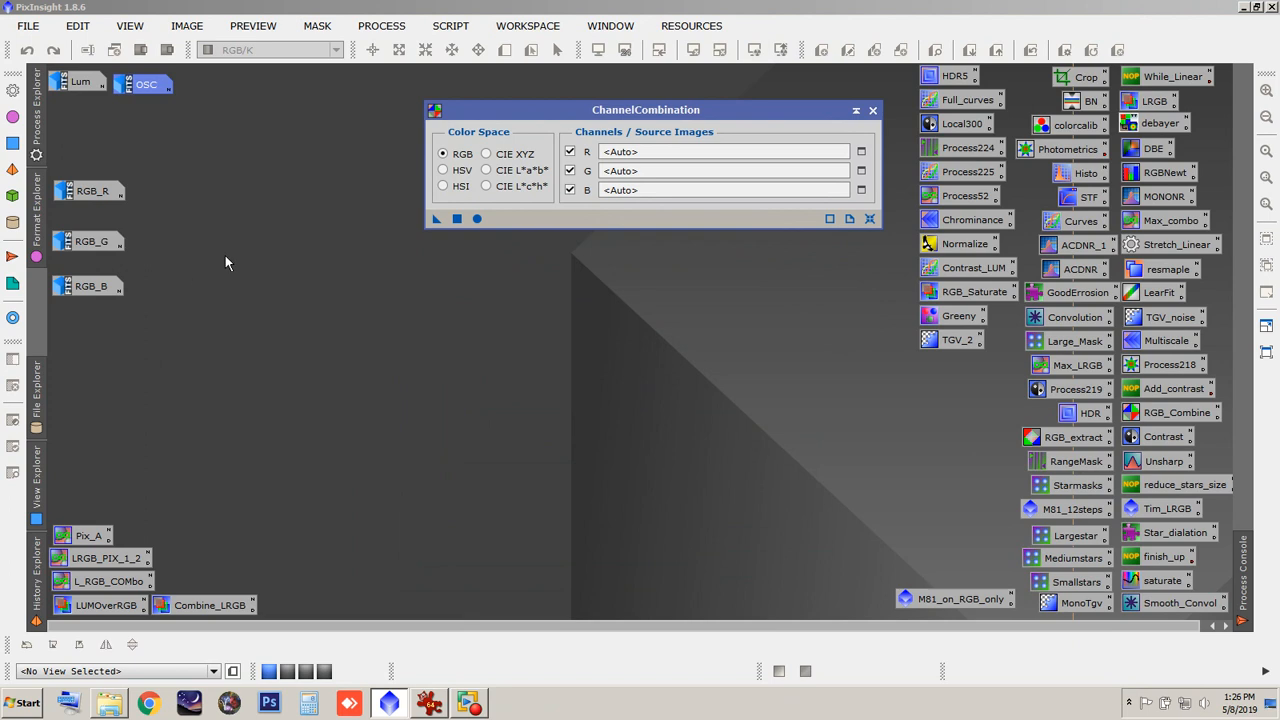
{"action": "left_click", "coordinate": [861, 151]}
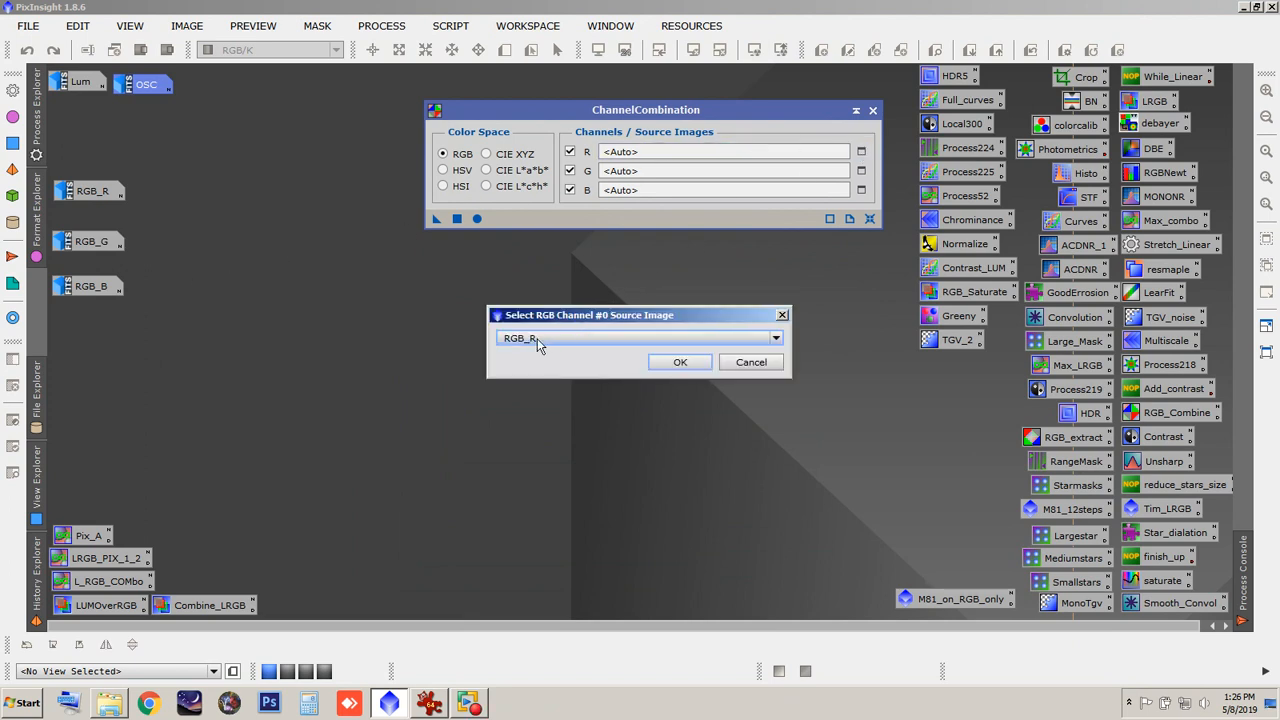
{"action": "left_click", "coordinate": [672, 362]}
{"action": "left_click", "coordinate": [861, 170]}
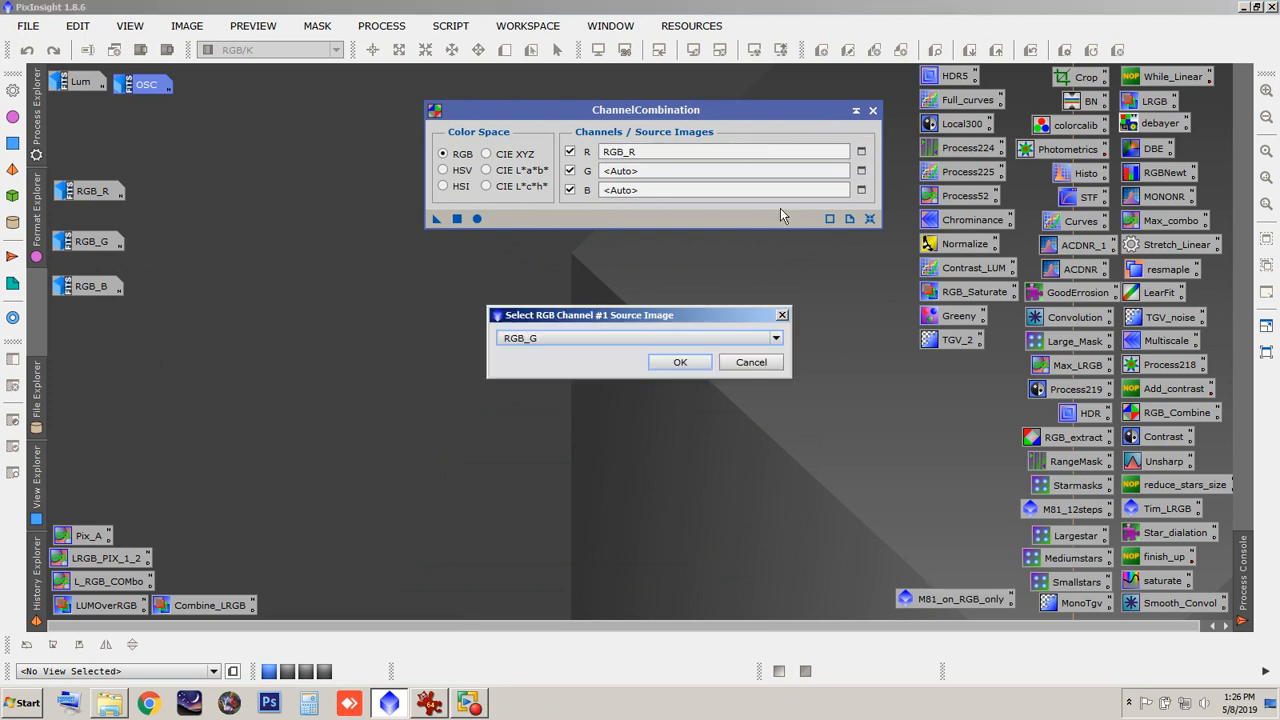
{"action": "left_click", "coordinate": [669, 361]}
{"action": "left_click", "coordinate": [861, 190]}
{"action": "left_click", "coordinate": [676, 362]}
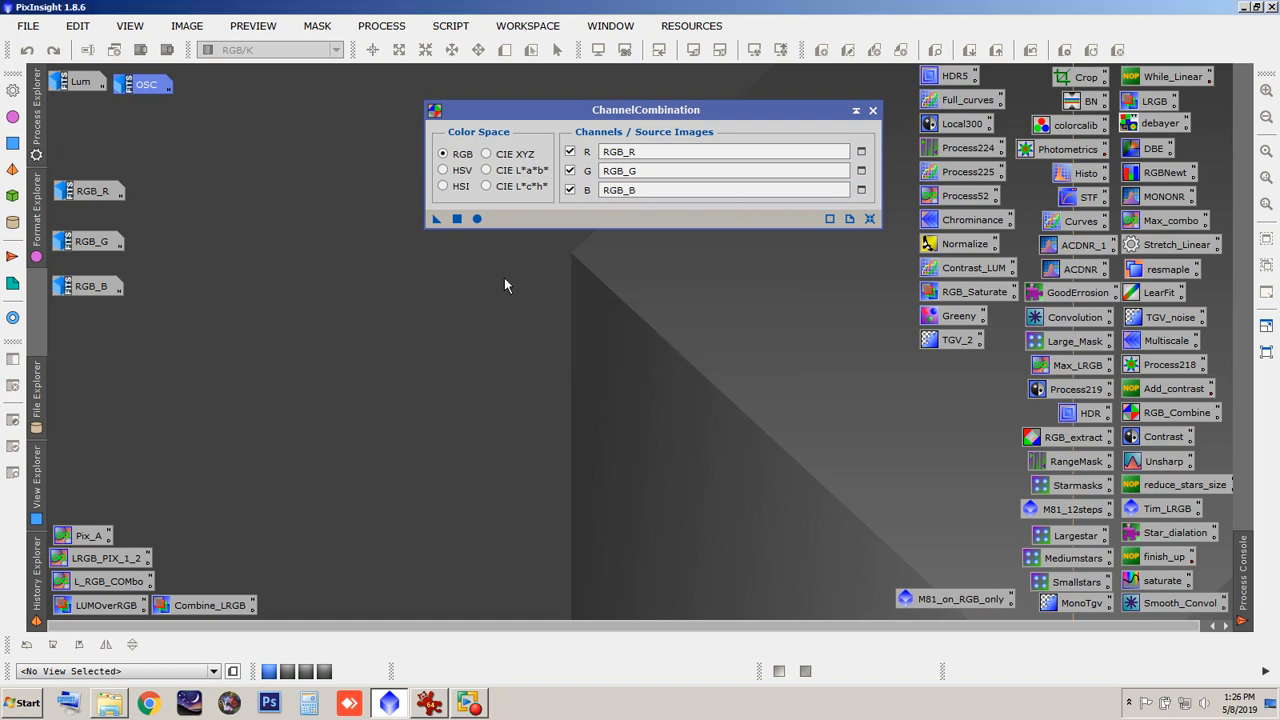
{"action": "left_click", "coordinate": [477, 219]}
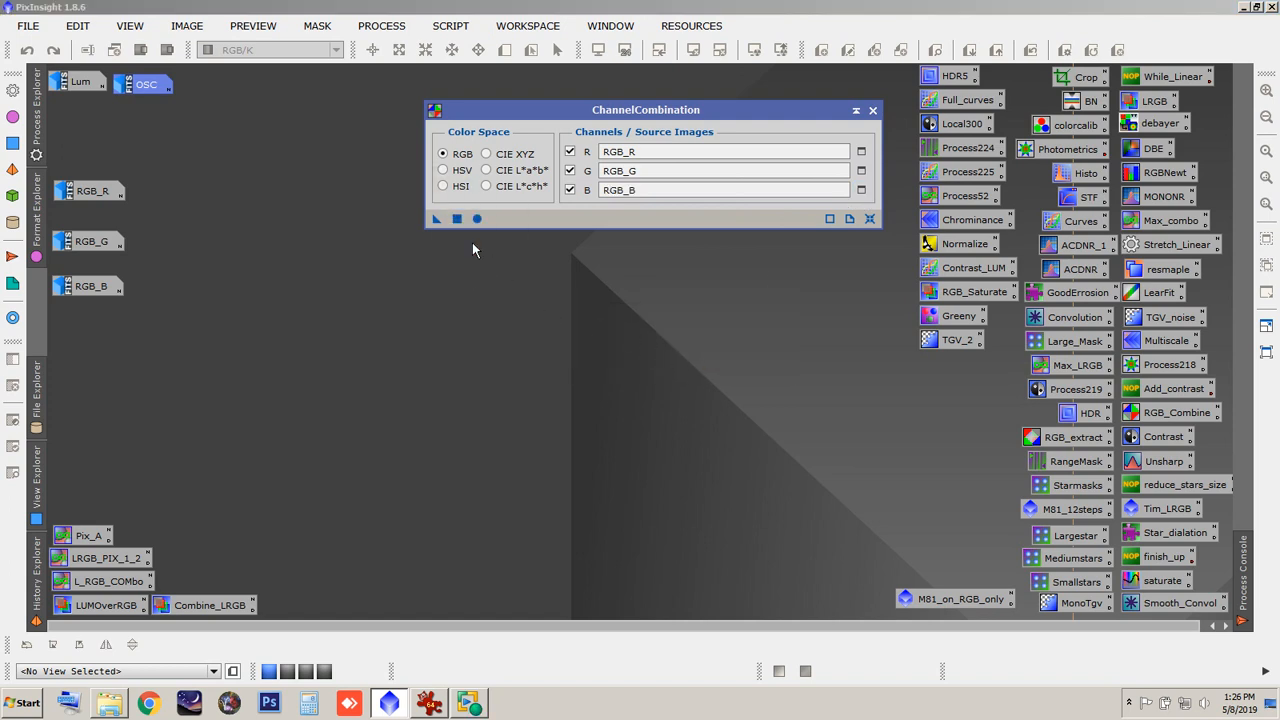
{"action": "left_click", "coordinate": [872, 110]}
Step: Rename the new combined color image with the identifier RGB_F
{"action": "left_click_drag", "start_coordinate": [320, 150], "coordinate": [525, 107]}
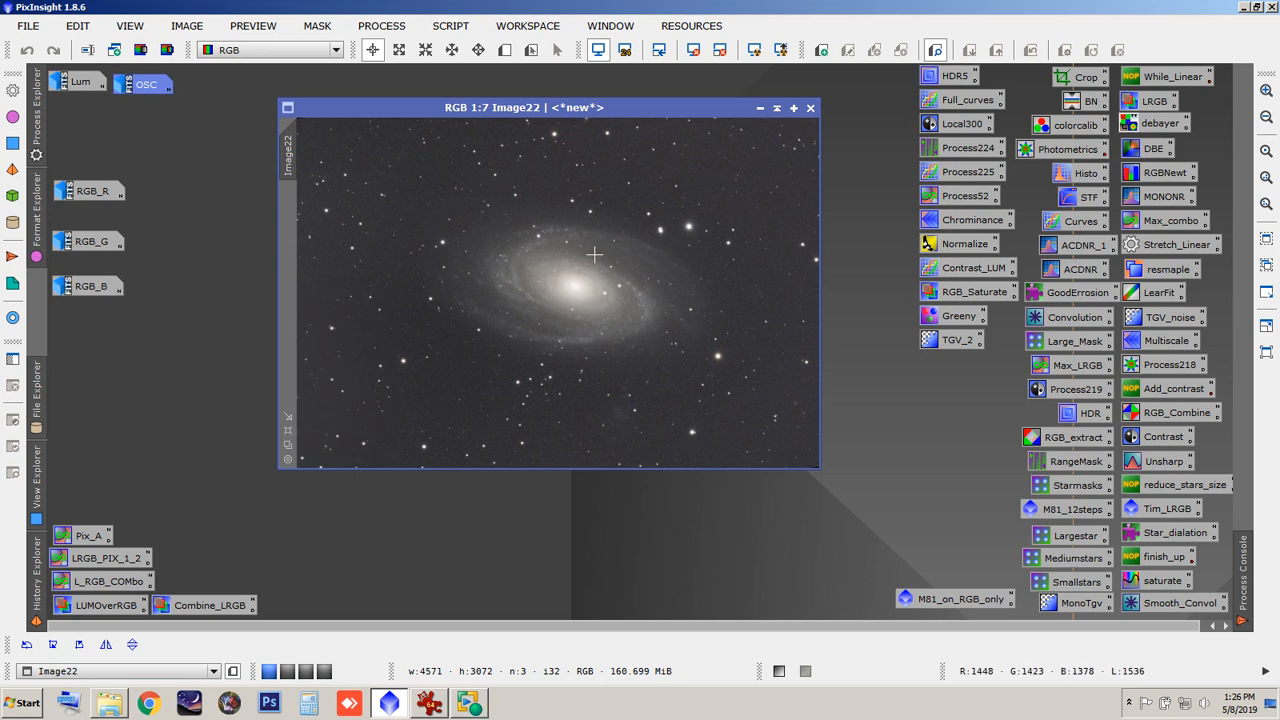
{"action": "double_click", "coordinate": [290, 163]}
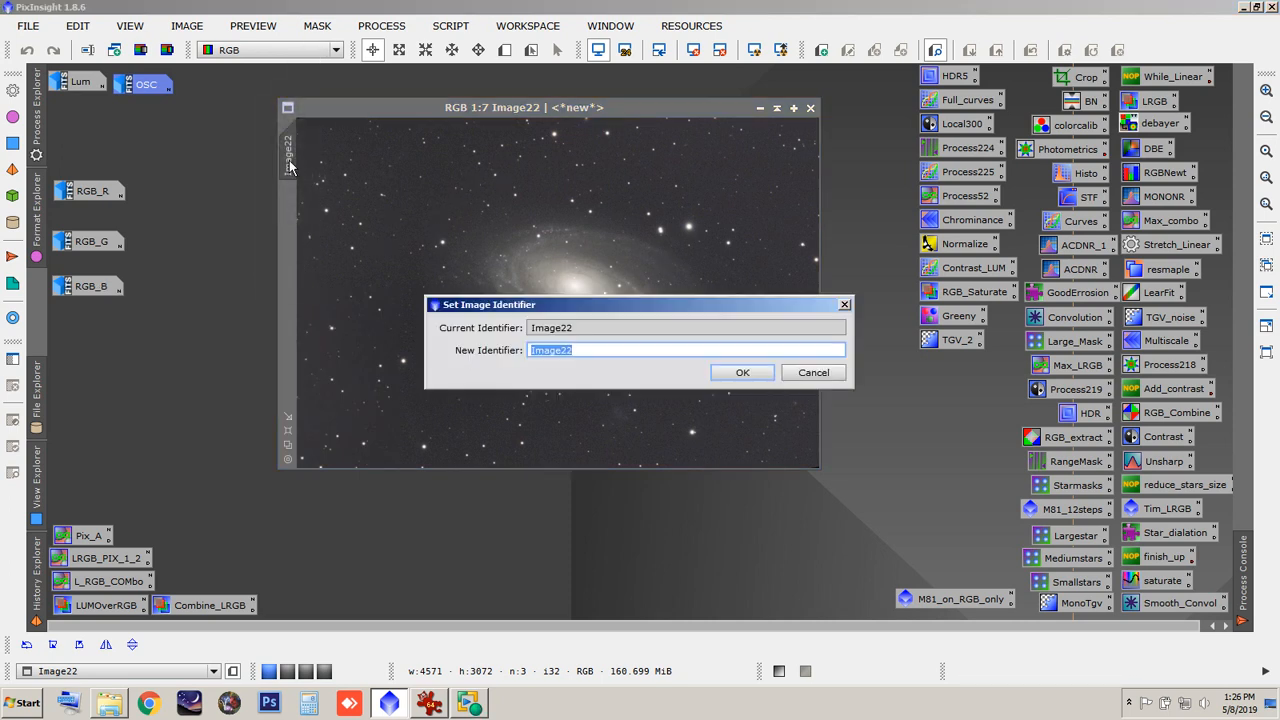
{"action": "type", "text": "RGB_L"}
{"action": "key", "text": "BackSpace"}
{"action": "type", "text": "F"}
{"action": "left_click", "coordinate": [752, 373]}
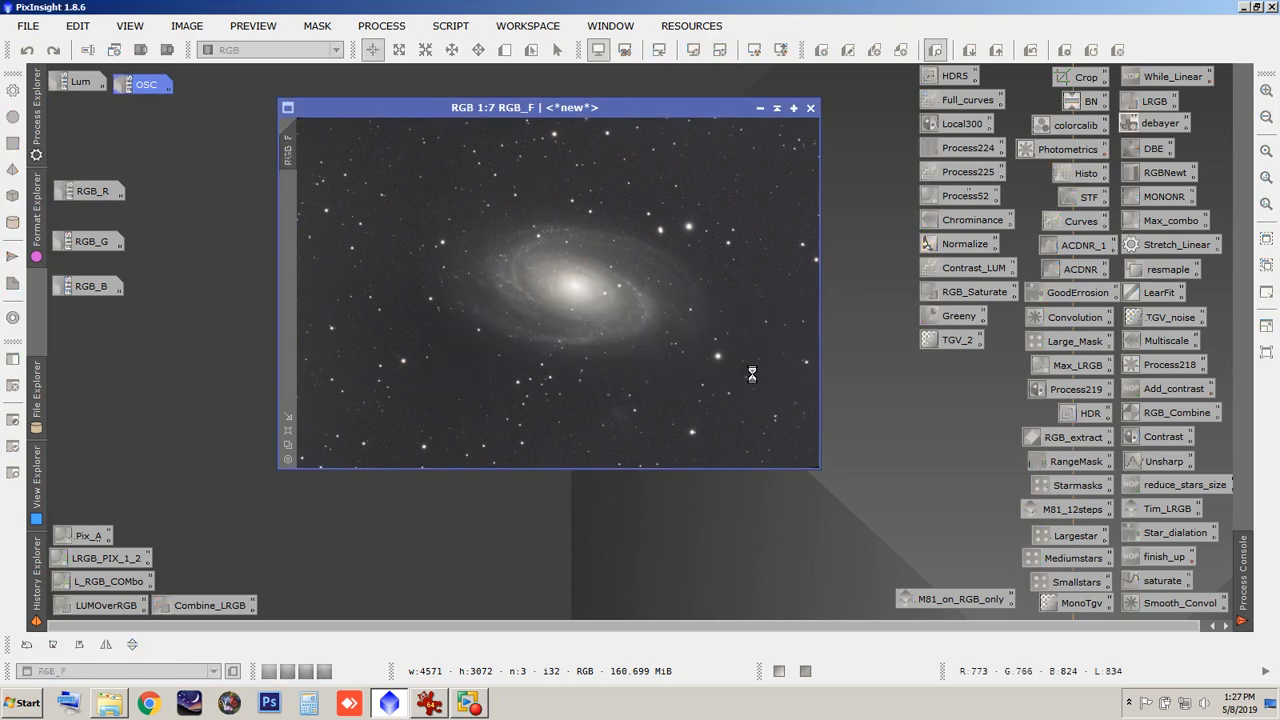
Step: Send the RGB_F image to another workspace
{"action": "left_click_drag", "start_coordinate": [586, 110], "coordinate": [562, 138]}
{"action": "right_click", "coordinate": [618, 140]}
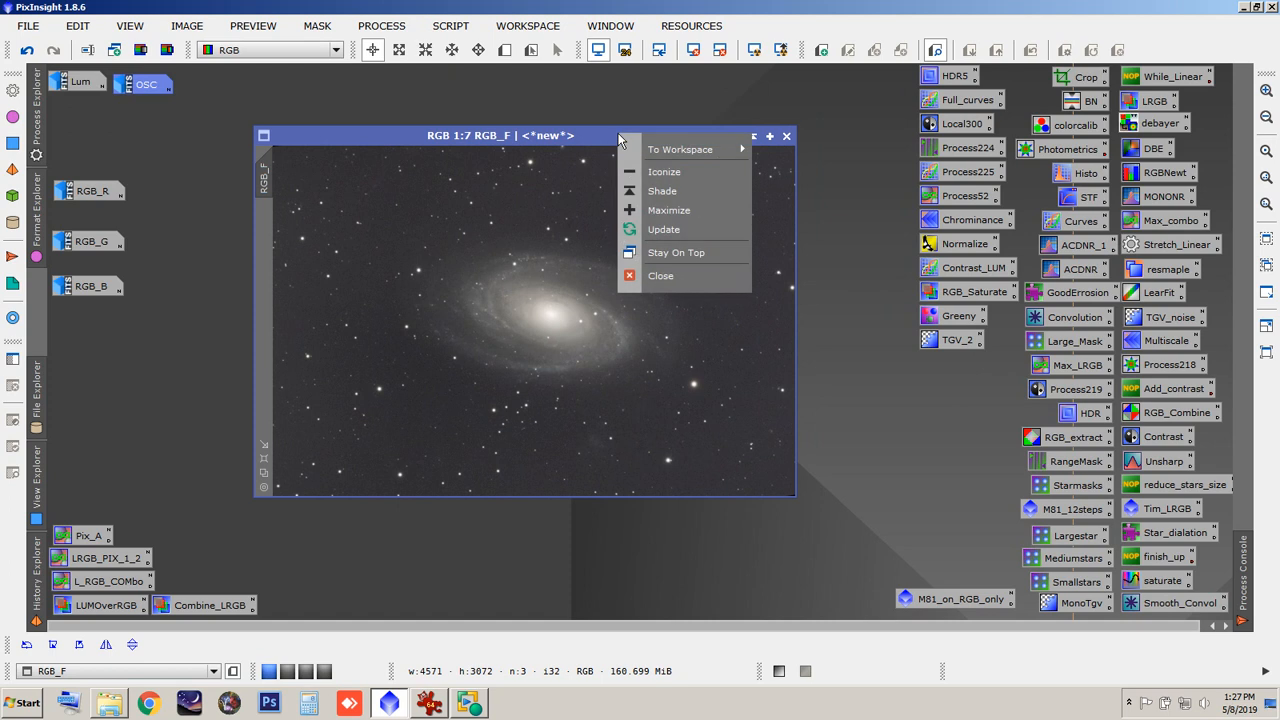
{"action": "mouse_move", "coordinate": [677, 150]}
{"action": "left_click", "coordinate": [775, 163]}
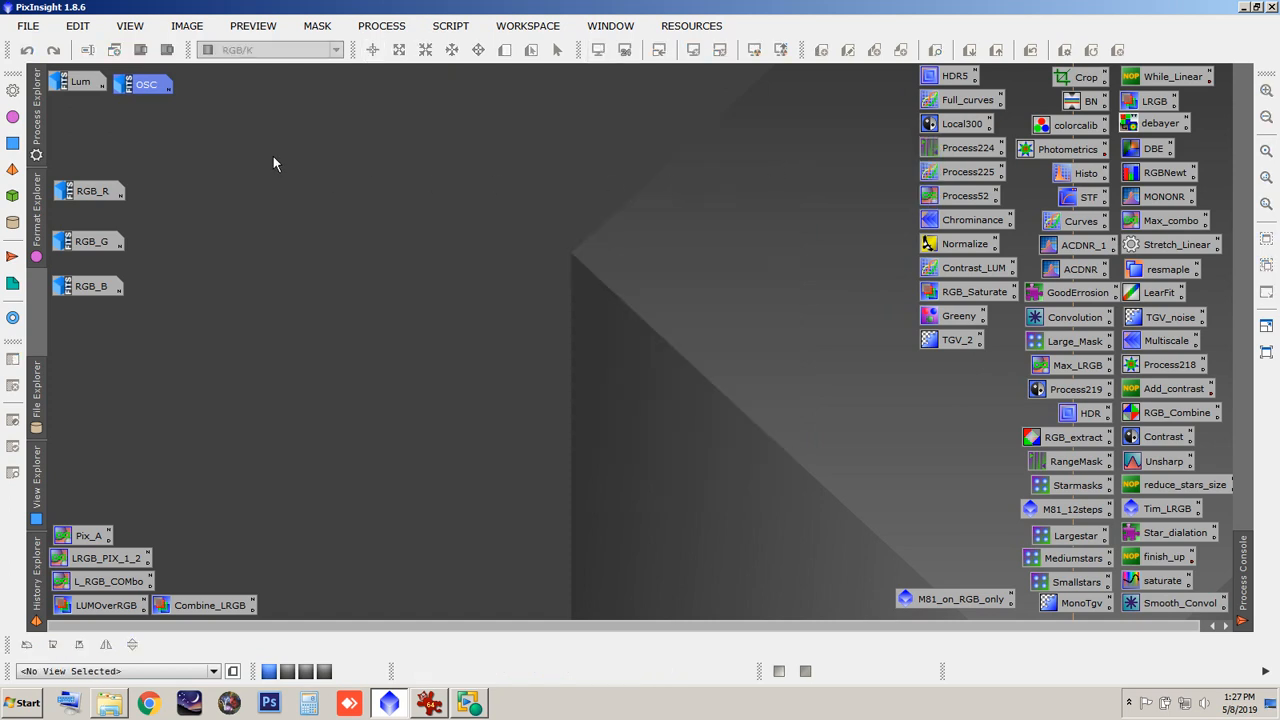
Step: Examine the OSC color image and the Lum image again, leaving both minimized
{"action": "double_click", "coordinate": [143, 86]}
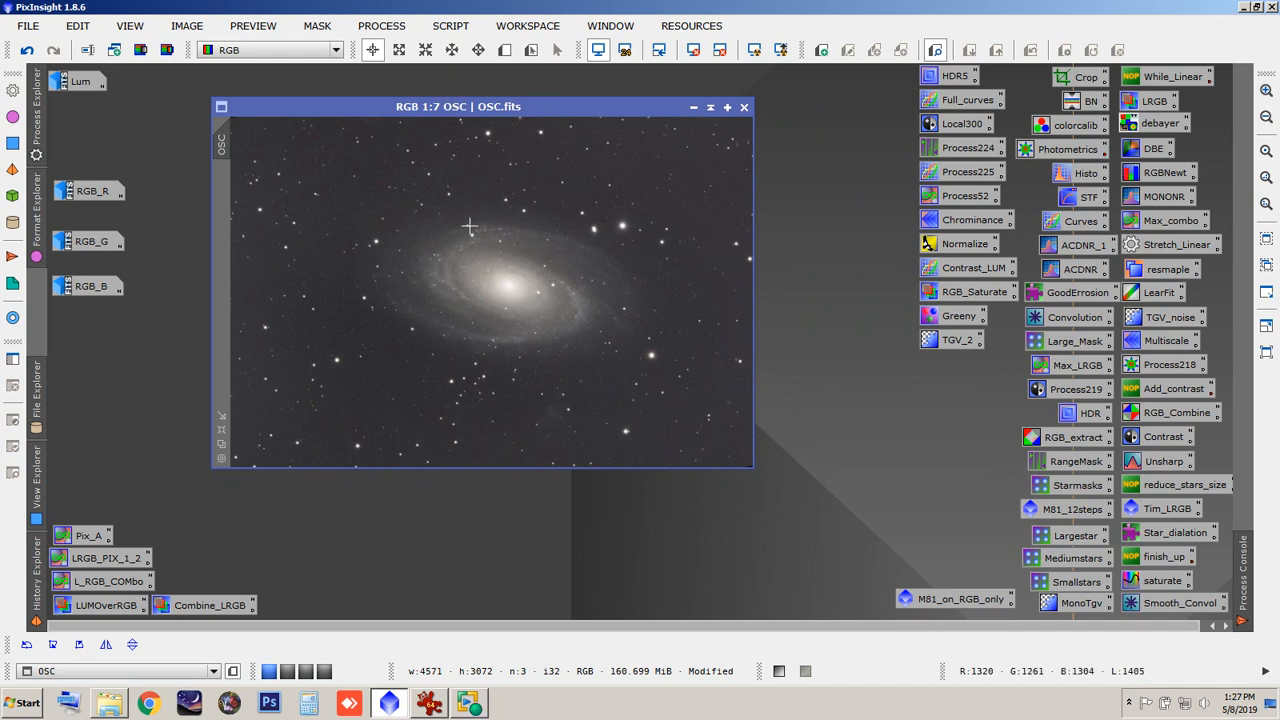
{"action": "left_click", "coordinate": [693, 107]}
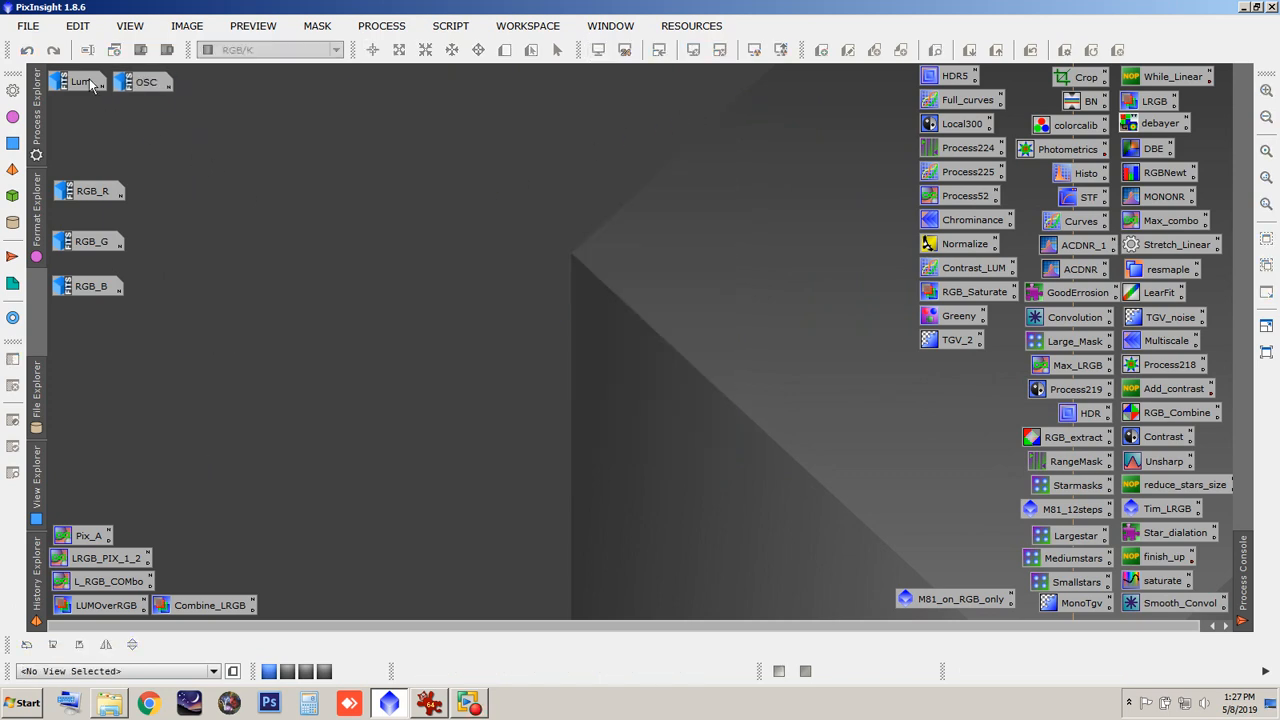
{"action": "mouse_move", "coordinate": [144, 87]}
{"action": "left_click_drag", "start_coordinate": [200, 605], "coordinate": [205, 606]}
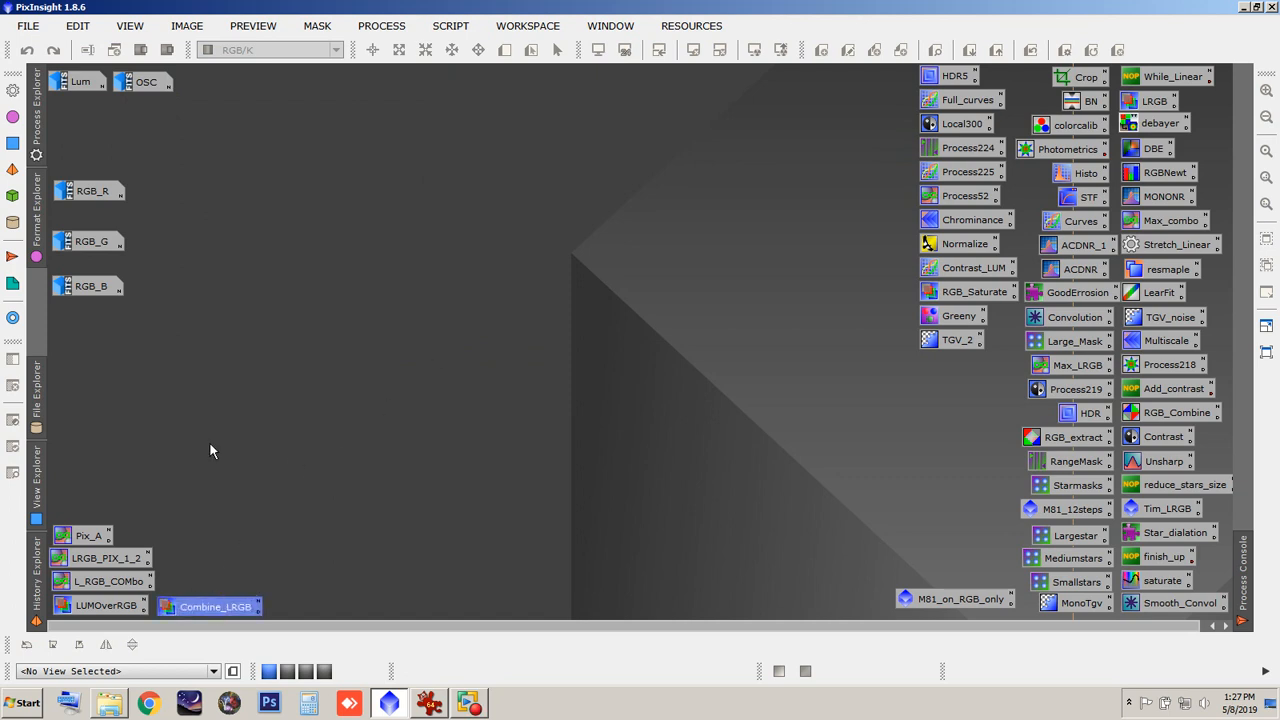
{"action": "double_click", "coordinate": [84, 90]}
{"action": "double_click", "coordinate": [146, 82]}
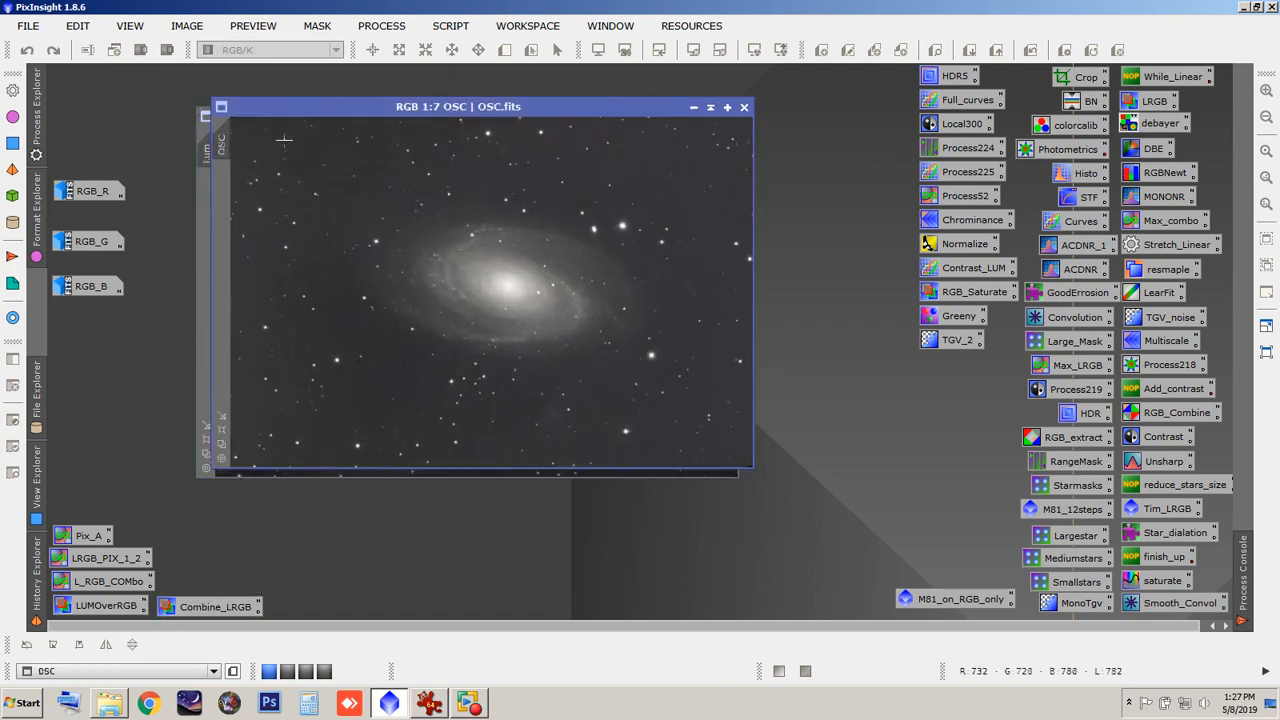
{"action": "left_click_drag", "start_coordinate": [362, 160], "coordinate": [345, 171]}
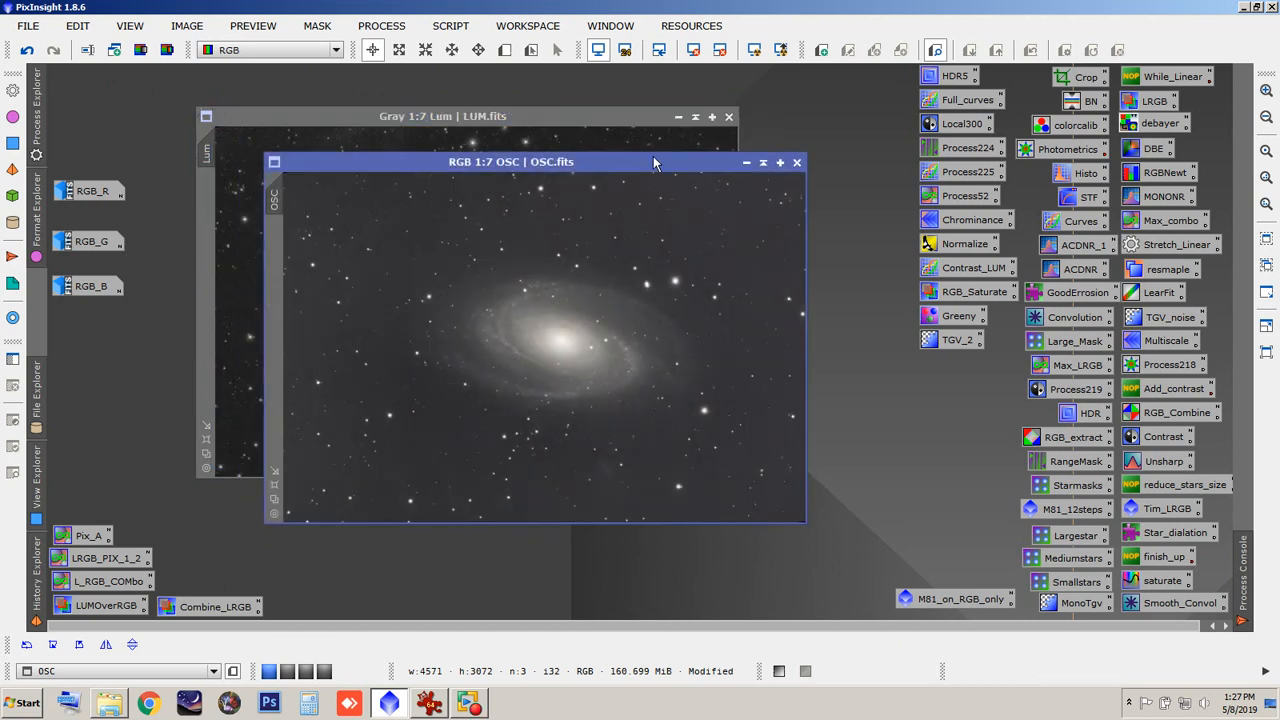
{"action": "left_click", "coordinate": [677, 117]}
{"action": "left_click", "coordinate": [746, 163]}
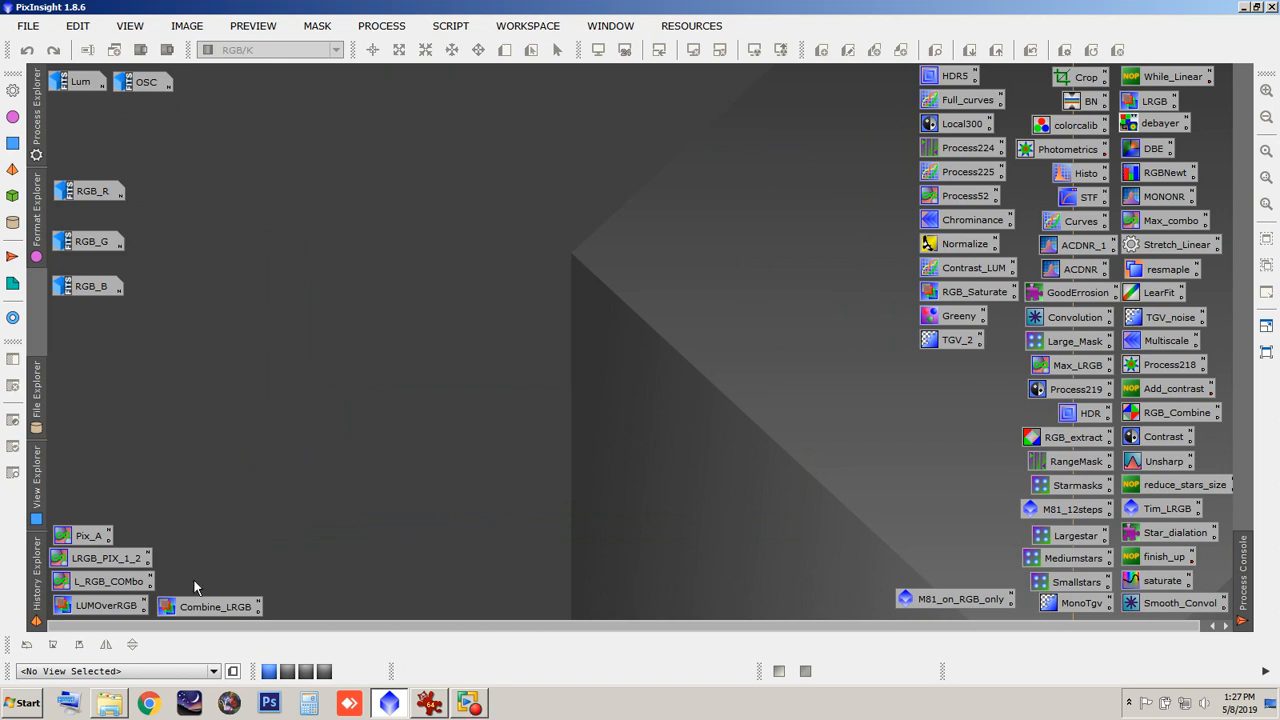
Step: Open the saved LUMOverRGB LRGBCombination process and place its window clear of the image area
{"action": "double_click", "coordinate": [101, 606]}
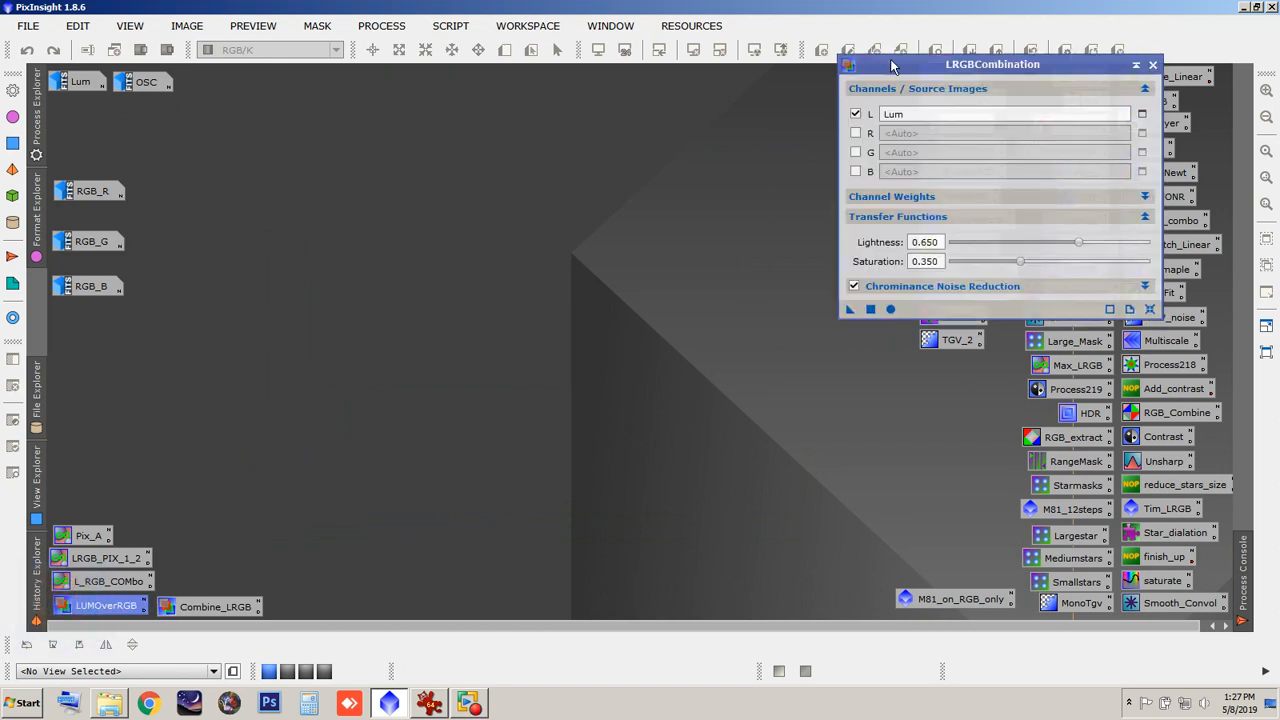
{"action": "left_click_drag", "start_coordinate": [941, 67], "coordinate": [913, 100]}
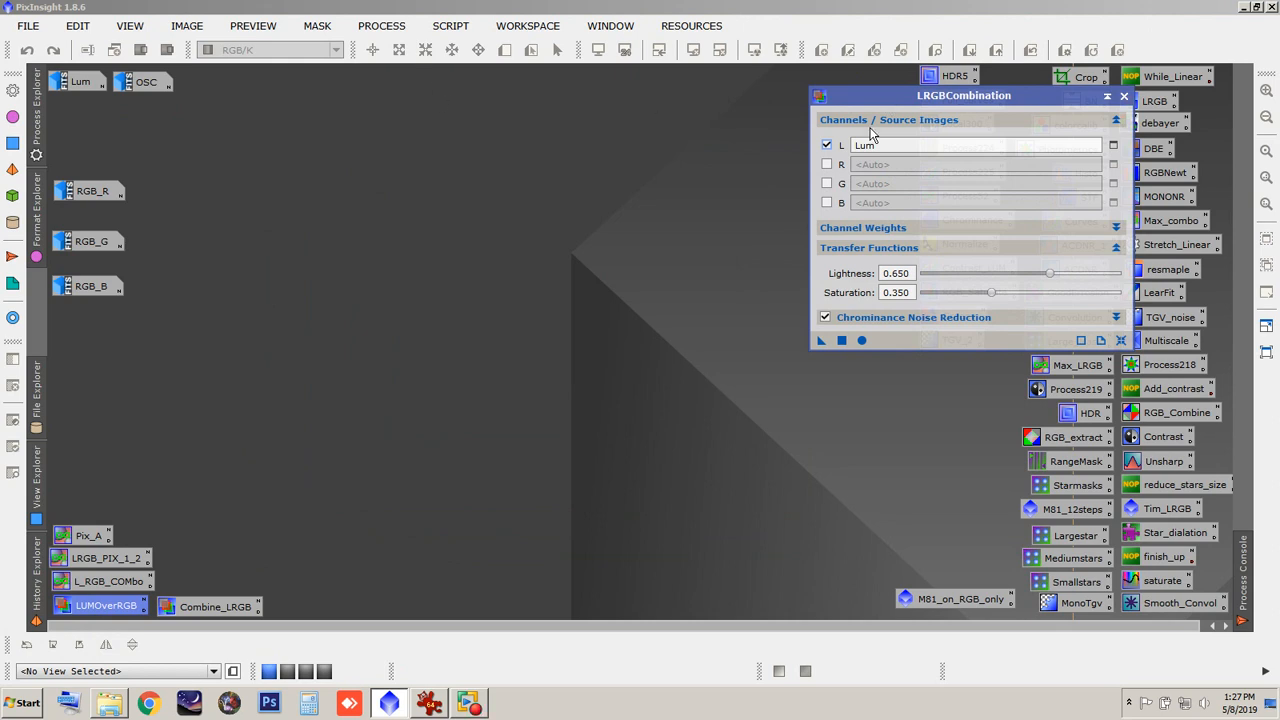
{"action": "left_click", "coordinate": [380, 27]}
{"action": "left_click", "coordinate": [375, 33]}
{"action": "left_click_drag", "start_coordinate": [910, 97], "coordinate": [888, 109]}
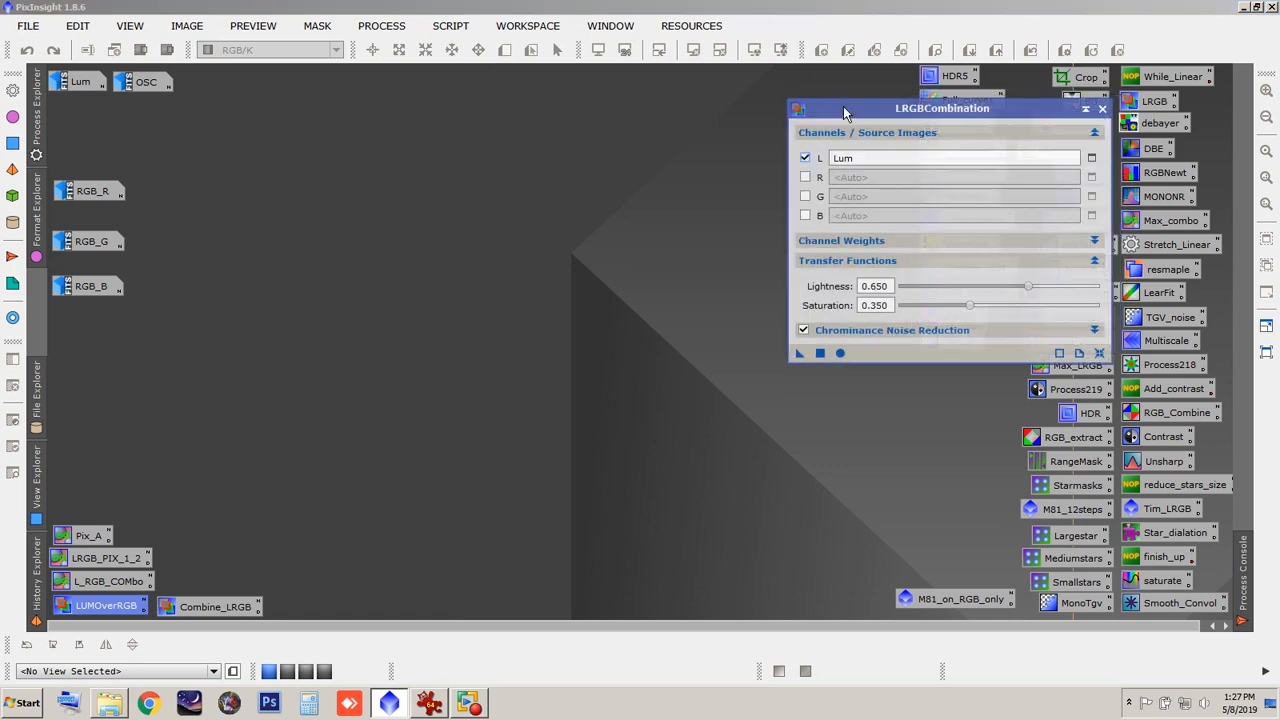
Step: Restore the OSC image and apply LRGBCombination to it with Lum as the luminance source and chrominance noise reduction enabled
{"action": "double_click", "coordinate": [140, 82]}
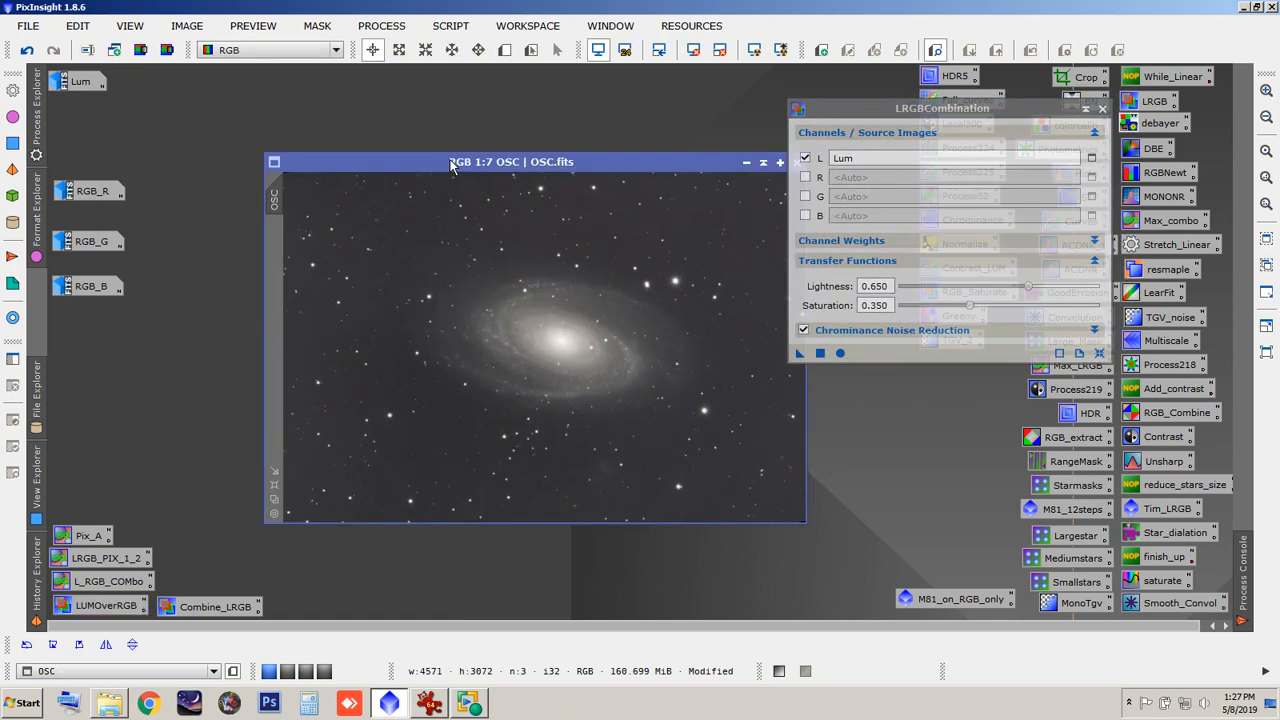
{"action": "left_click_drag", "start_coordinate": [453, 163], "coordinate": [383, 115]}
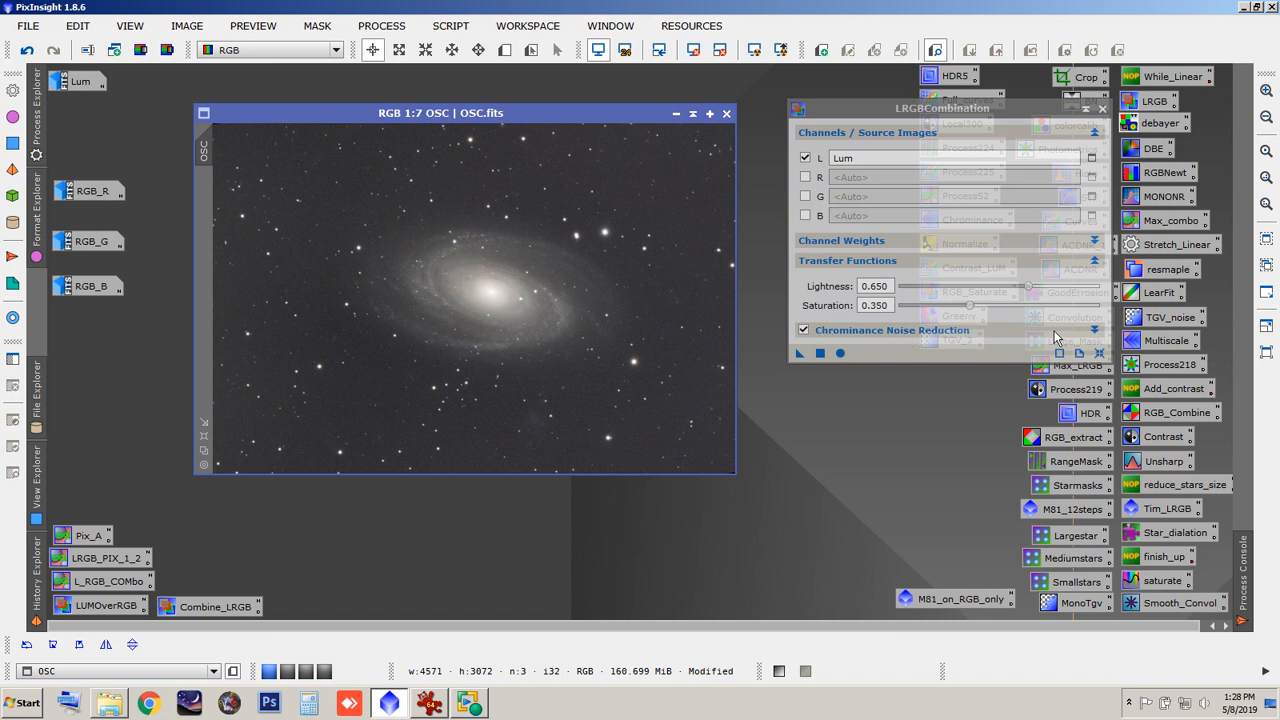
{"action": "left_click", "coordinate": [1094, 330]}
{"action": "left_click", "coordinate": [1094, 330]}
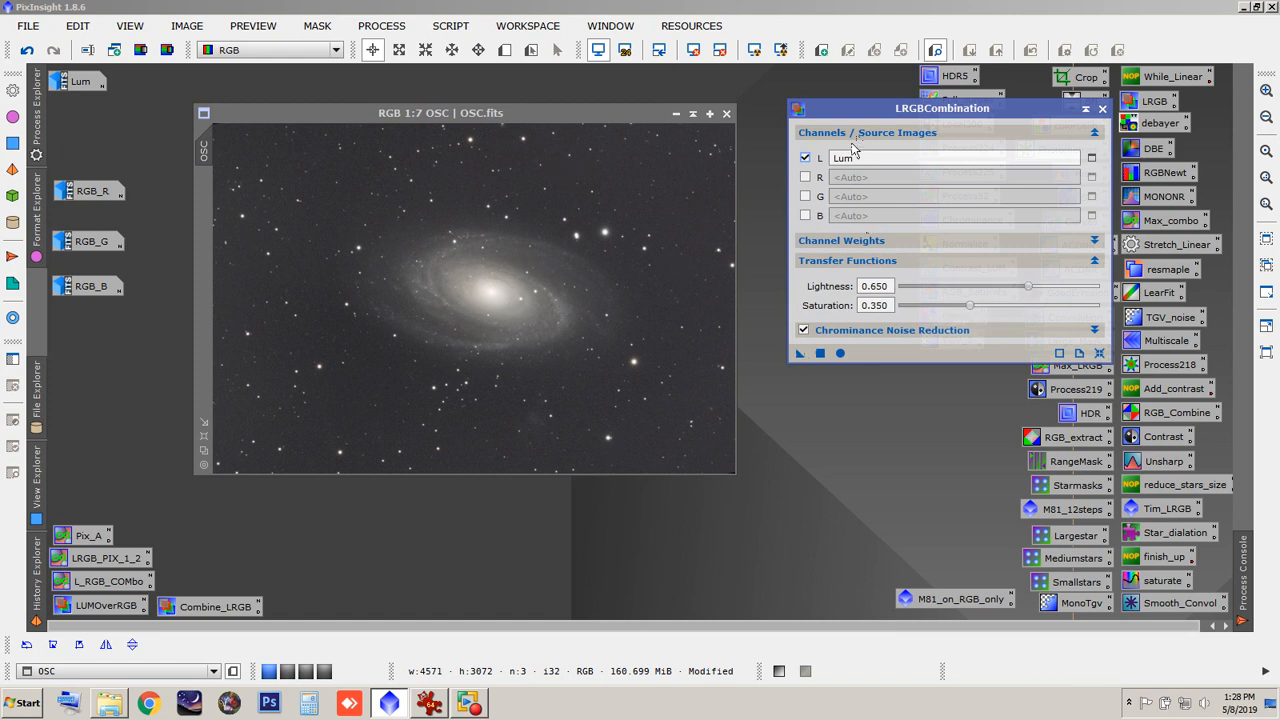
{"action": "left_click", "coordinate": [72, 84]}
{"action": "left_click_drag", "start_coordinate": [799, 355], "coordinate": [573, 330]}
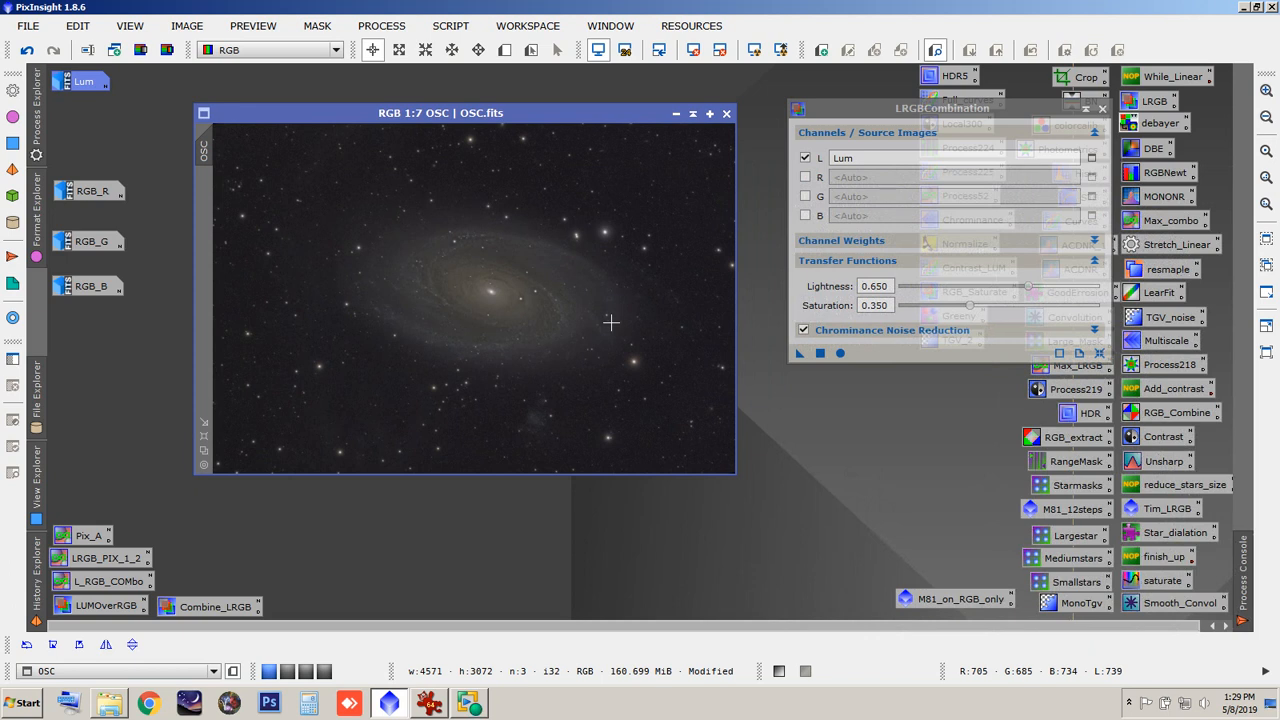
{"action": "left_click_drag", "start_coordinate": [922, 108], "coordinate": [916, 164]}
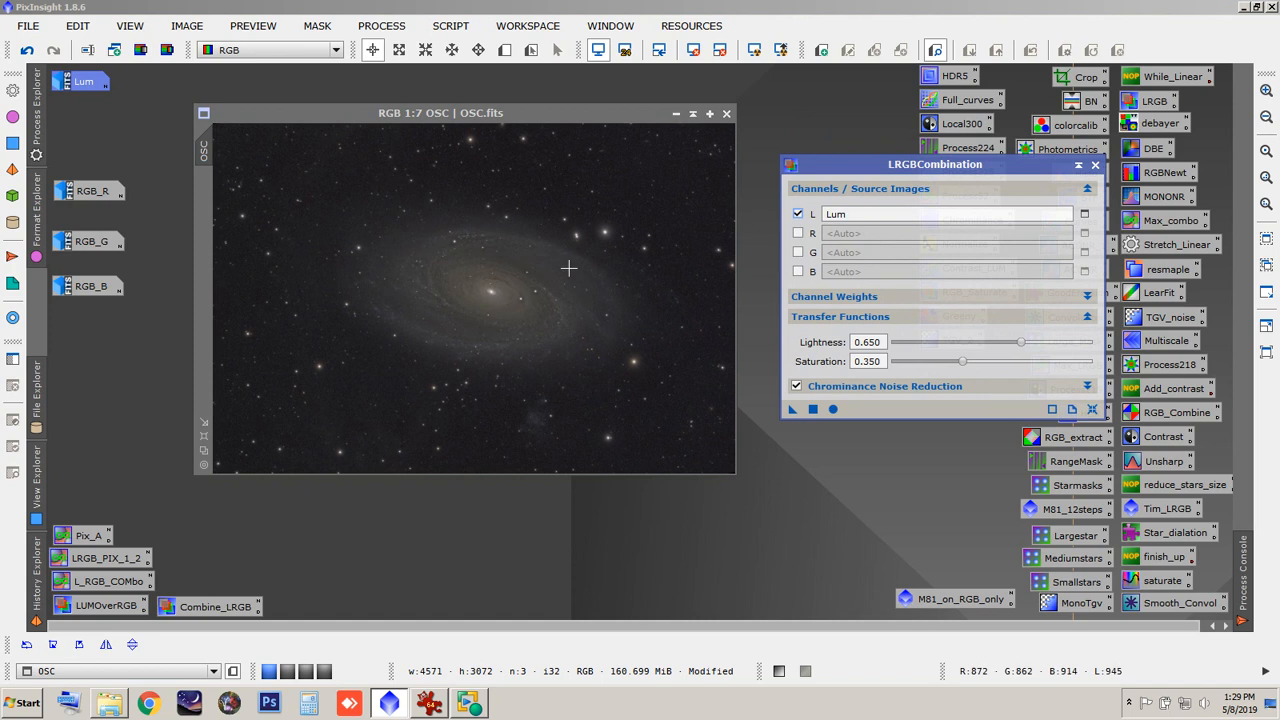
{"action": "left_click_drag", "start_coordinate": [486, 116], "coordinate": [486, 97]}
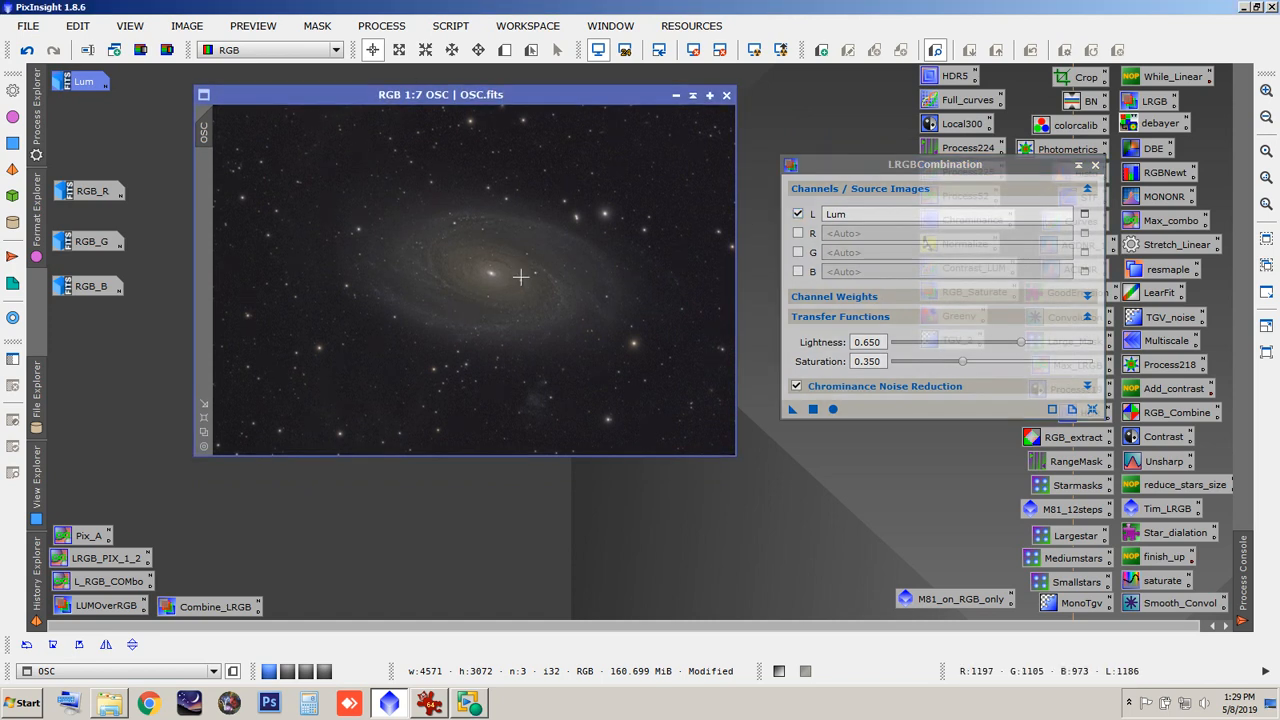
Step: Examine the combined OSC image at several magnifications and compare it with the Lum image, leaving Lum minimized
{"action": "scroll", "coordinate": [520, 277], "scroll_direction": "up", "scroll_amount": 5}
{"action": "mouse_move", "coordinate": [730, 261]}
{"action": "left_mouse_down"}
{"action": "mouse_move", "coordinate": [729, 200]}
{"action": "mouse_move", "coordinate": [728, 254]}
{"action": "left_mouse_up"}
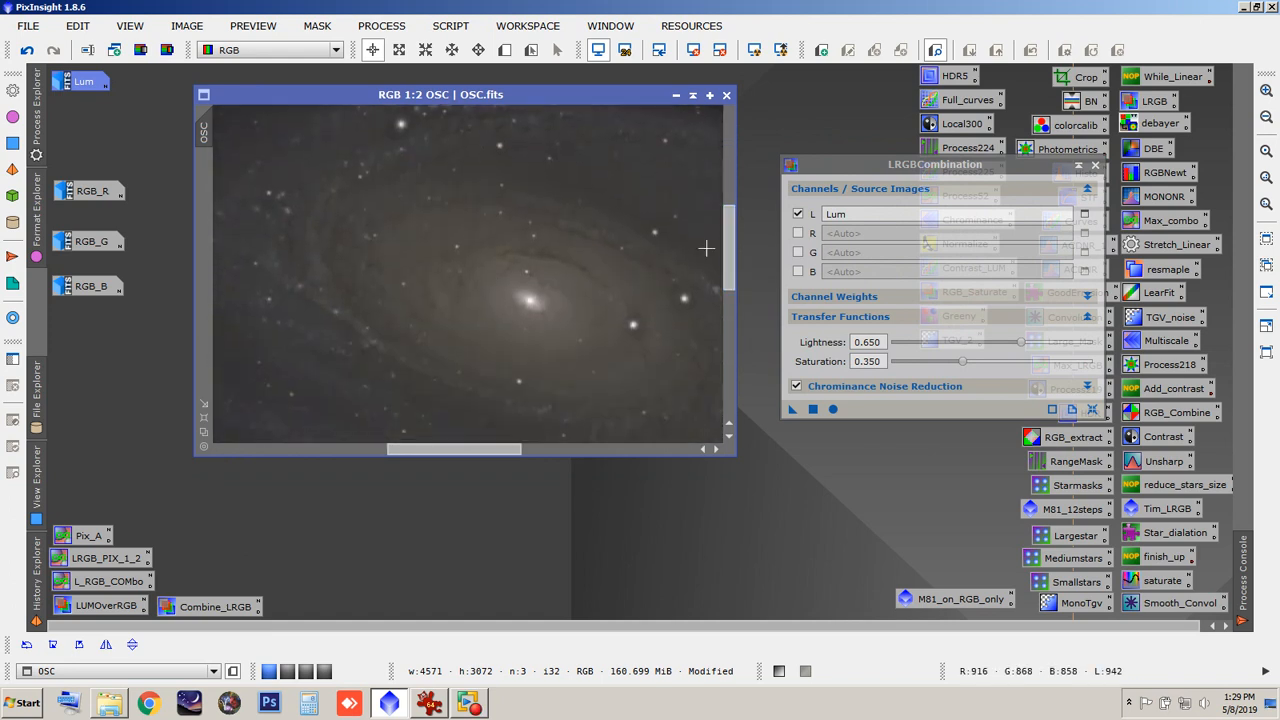
{"action": "double_click", "coordinate": [73, 84]}
{"action": "scroll", "coordinate": [530, 273], "scroll_direction": "down", "scroll_amount": 4}
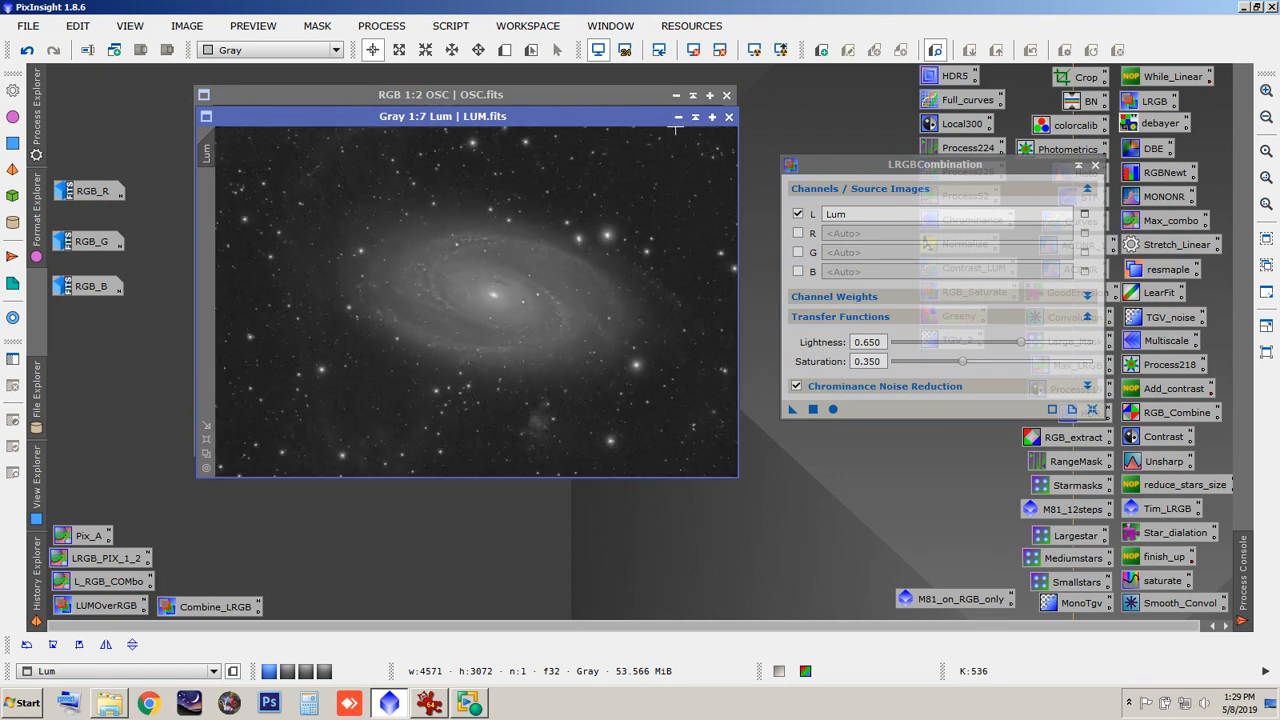
{"action": "left_click", "coordinate": [678, 117]}
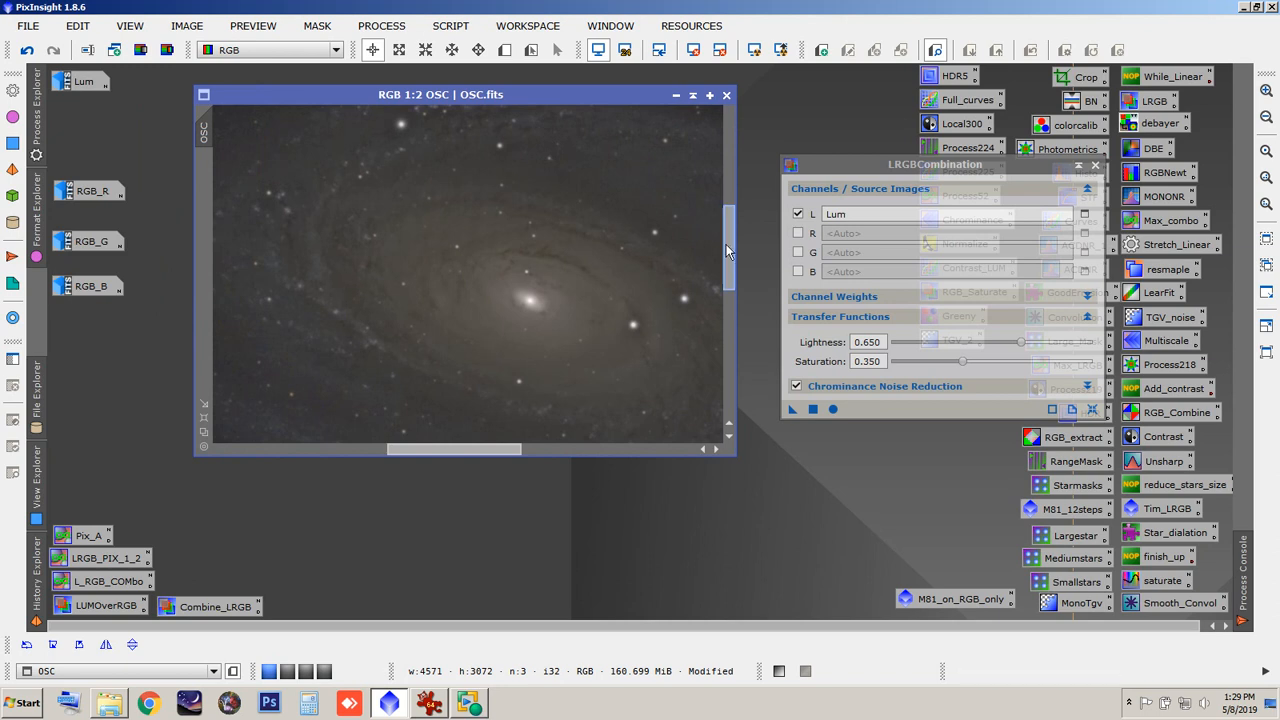
{"action": "scroll", "coordinate": [500, 277], "scroll_direction": "up", "scroll_amount": 3}
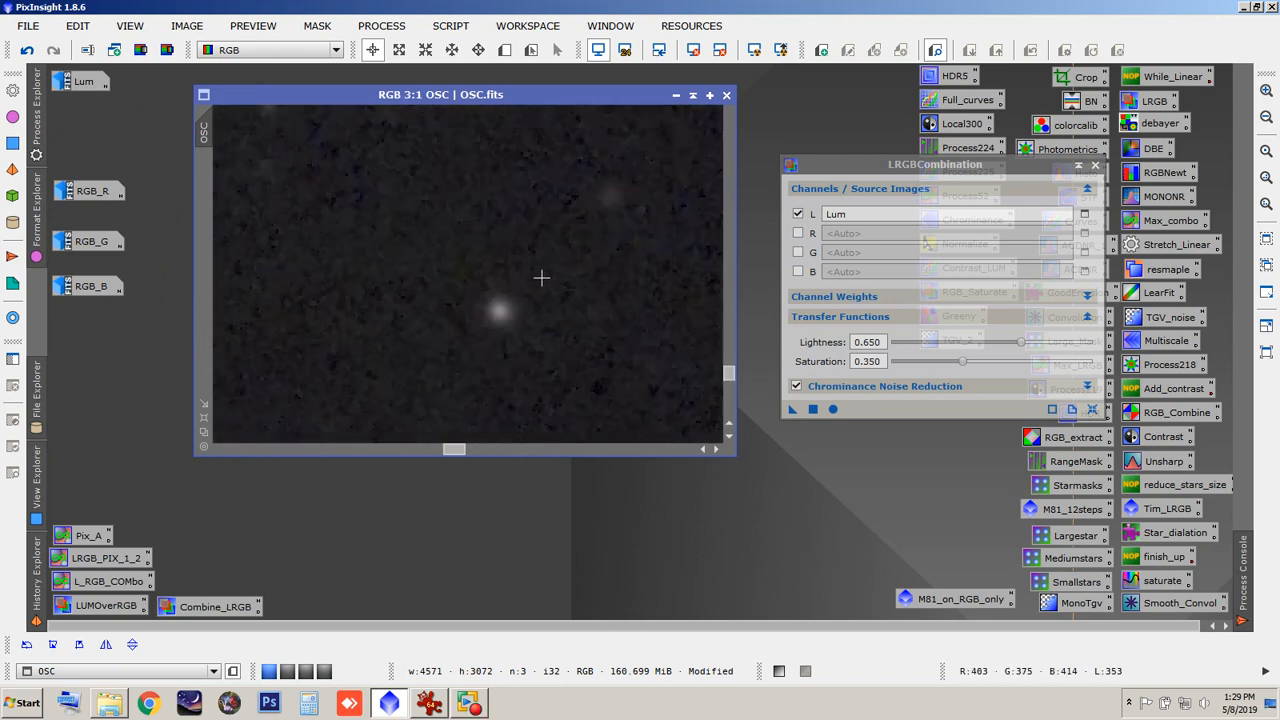
{"action": "scroll", "coordinate": [617, 277], "scroll_direction": "down", "scroll_amount": 6}
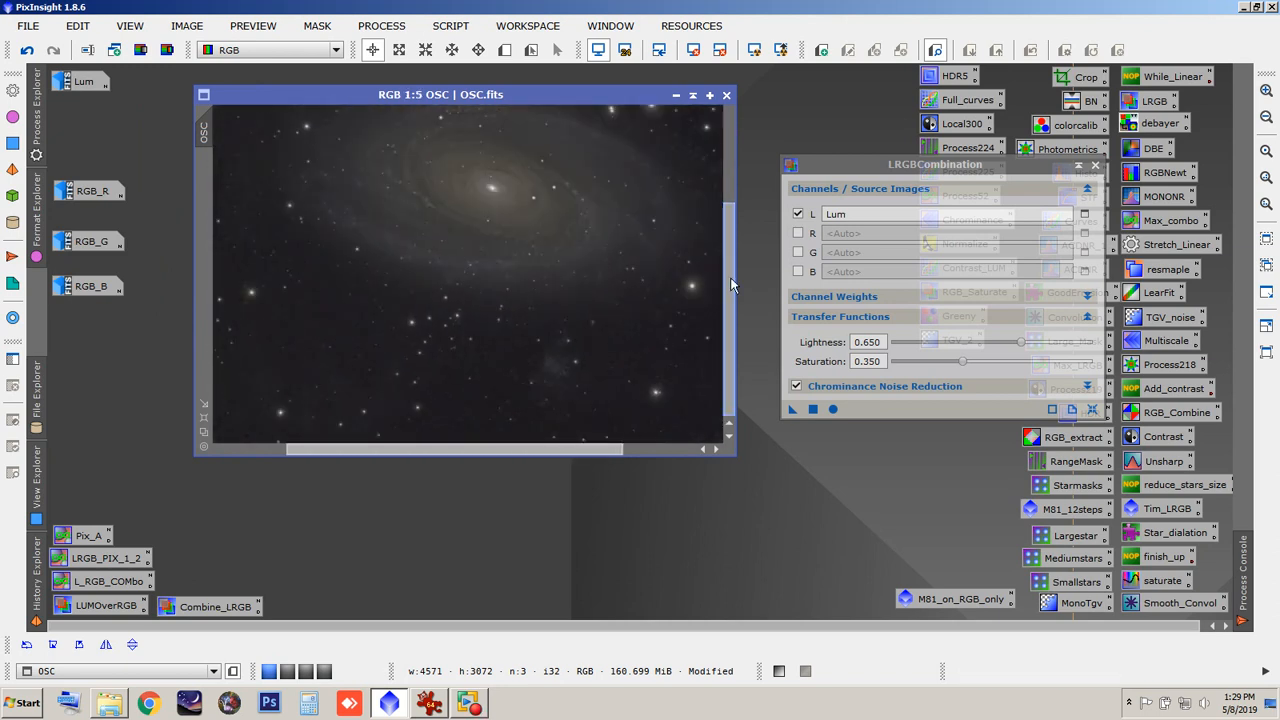
{"action": "scroll", "coordinate": [732, 270], "scroll_direction": "up", "scroll_amount": 2}
{"action": "scroll", "coordinate": [500, 251], "scroll_direction": "down", "scroll_amount": 2}
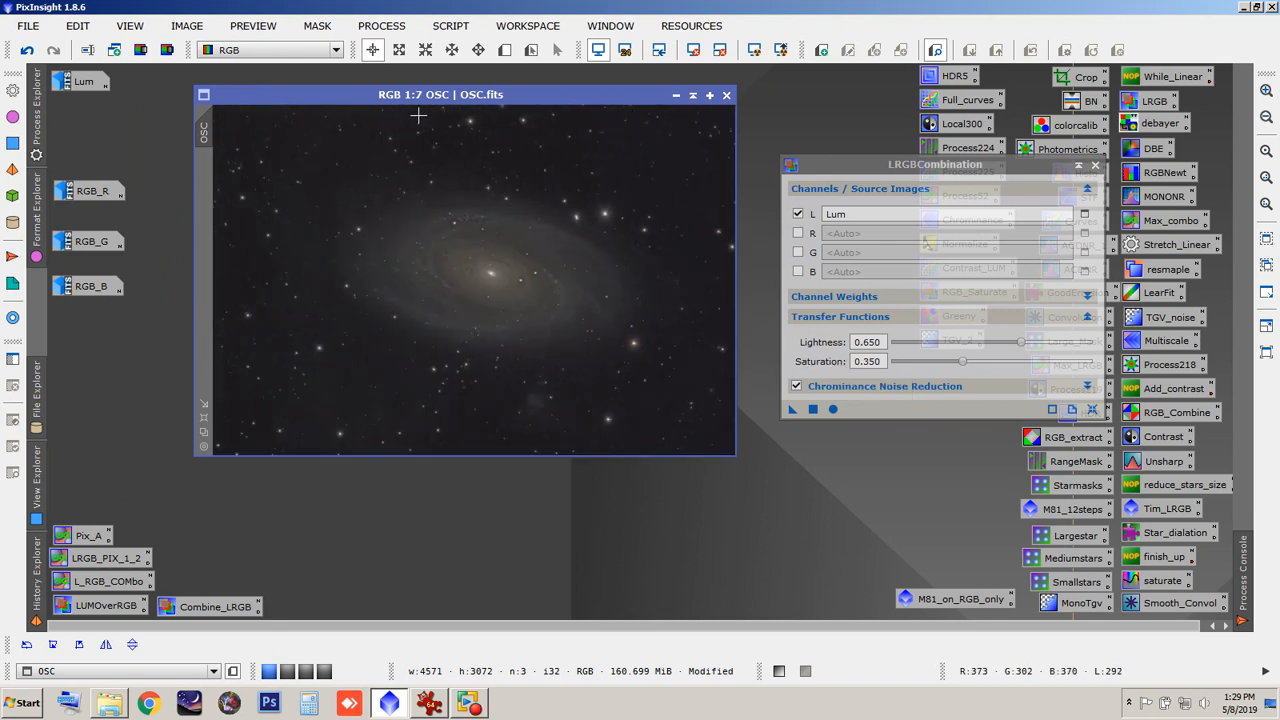
Step: Undo the last combination on OSC, then reapply LRGBCombination with Lightness 0.350 and chrominance noise reduction disabled
{"action": "left_click", "coordinate": [28, 51]}
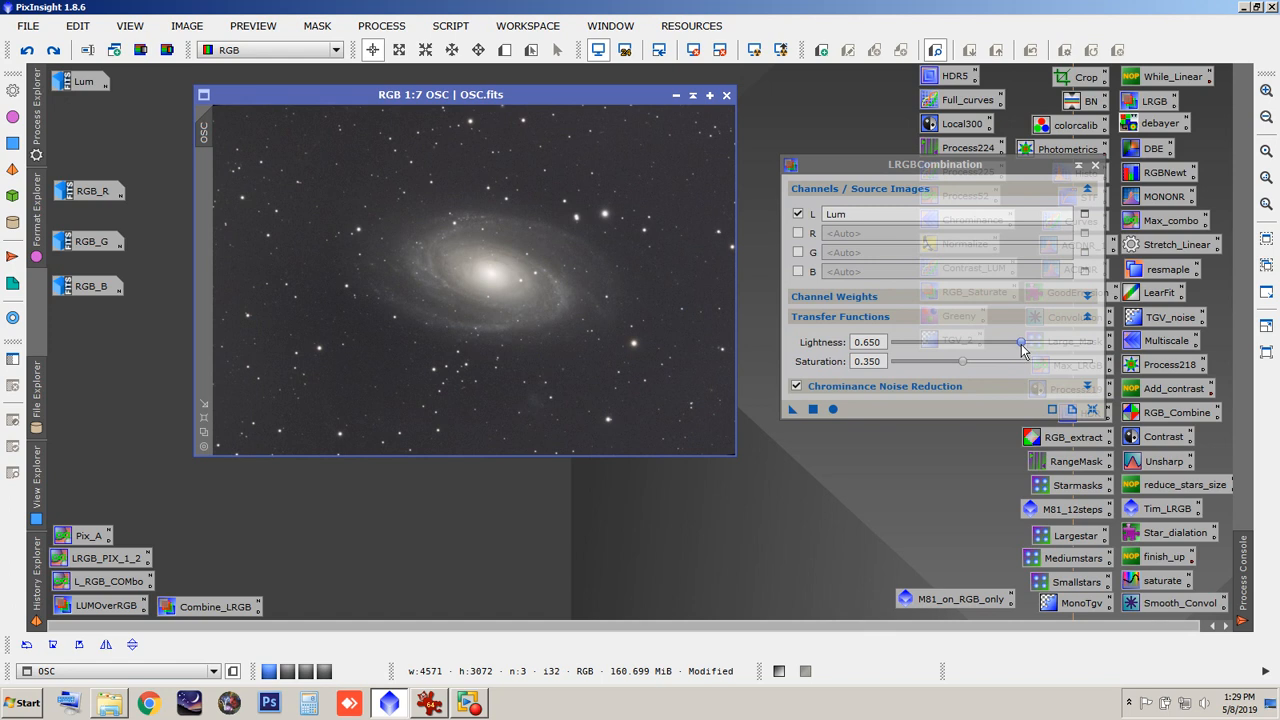
{"action": "left_click_drag", "start_coordinate": [1021, 343], "coordinate": [957, 356]}
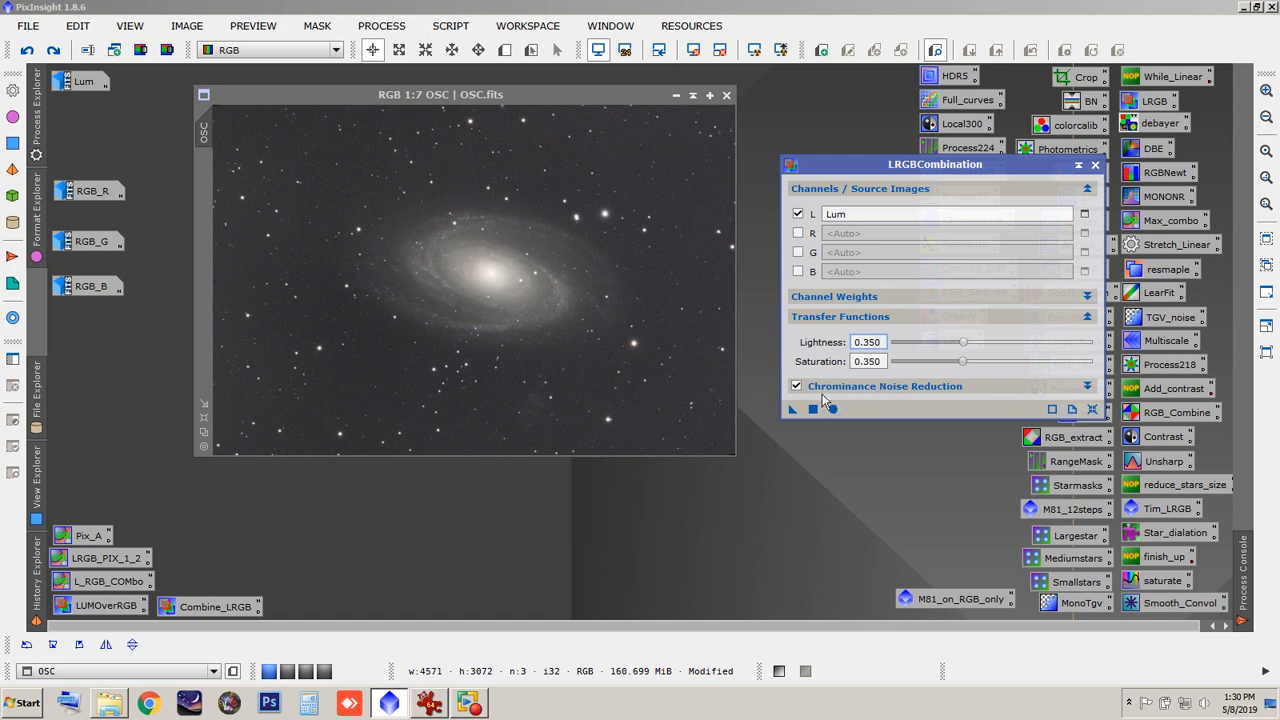
{"action": "left_click", "coordinate": [797, 386]}
{"action": "left_click_drag", "start_coordinate": [794, 408], "coordinate": [599, 324]}
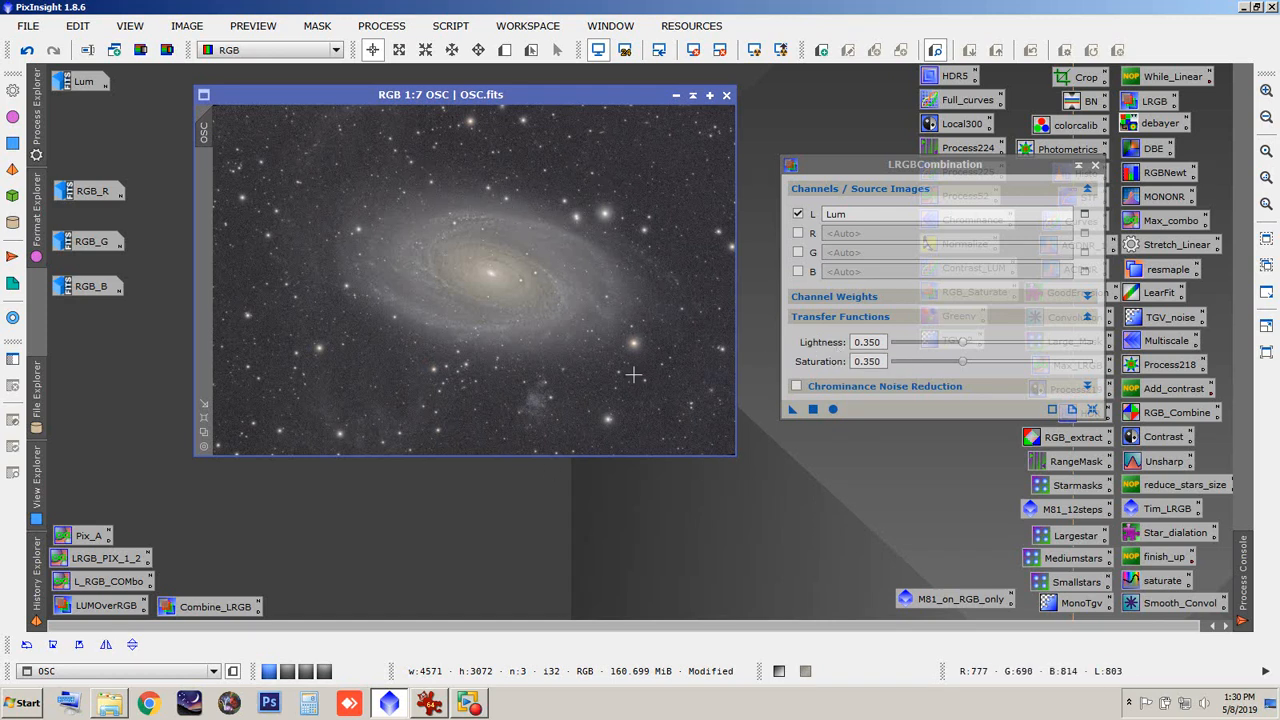
Step: Enlarge the OSC window, move the LRGBCombination window clear of it, and inspect the galaxy core and background noise up close
{"action": "left_click_drag", "start_coordinate": [732, 457], "coordinate": [774, 552]}
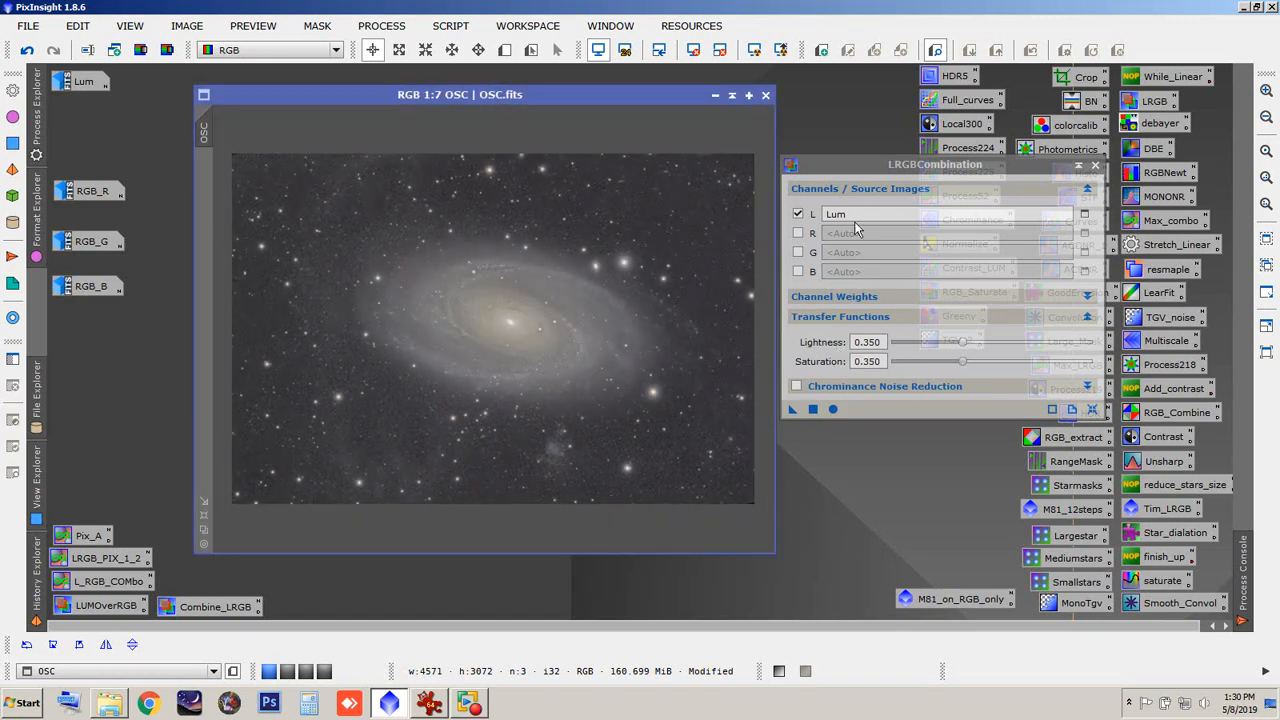
{"action": "left_click_drag", "start_coordinate": [853, 175], "coordinate": [899, 112]}
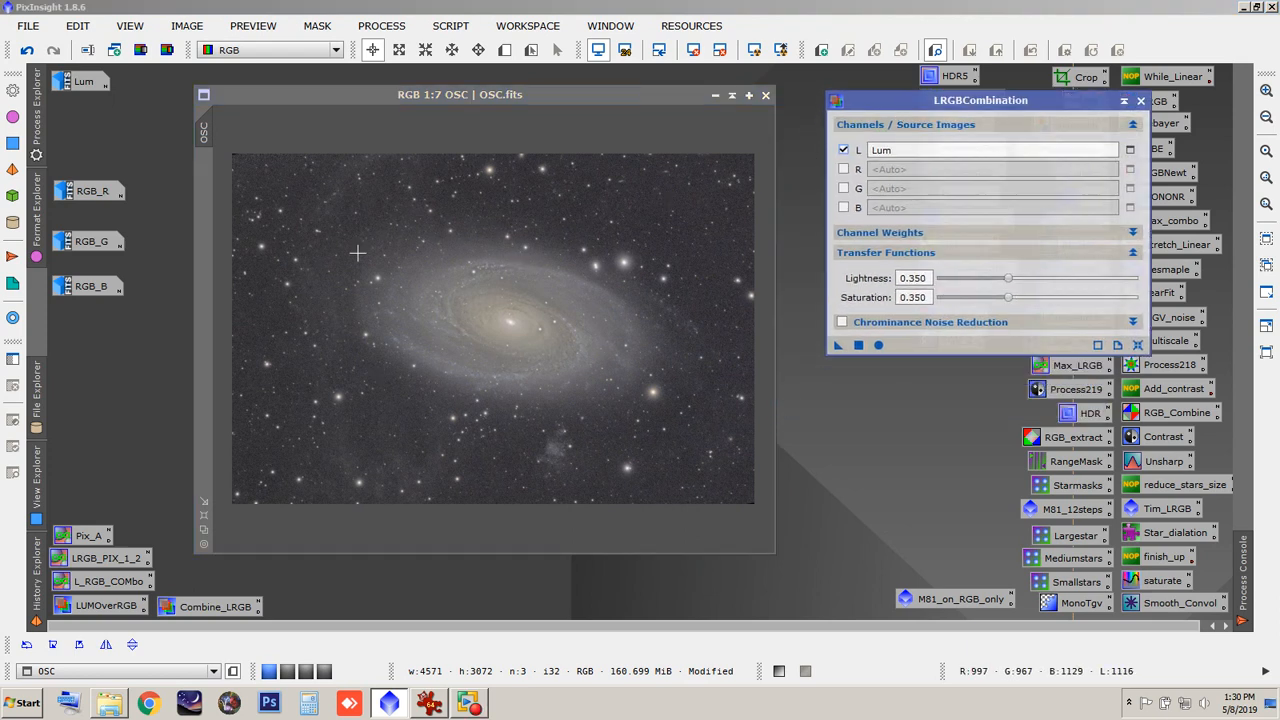
{"action": "mouse_move", "coordinate": [206, 135]}
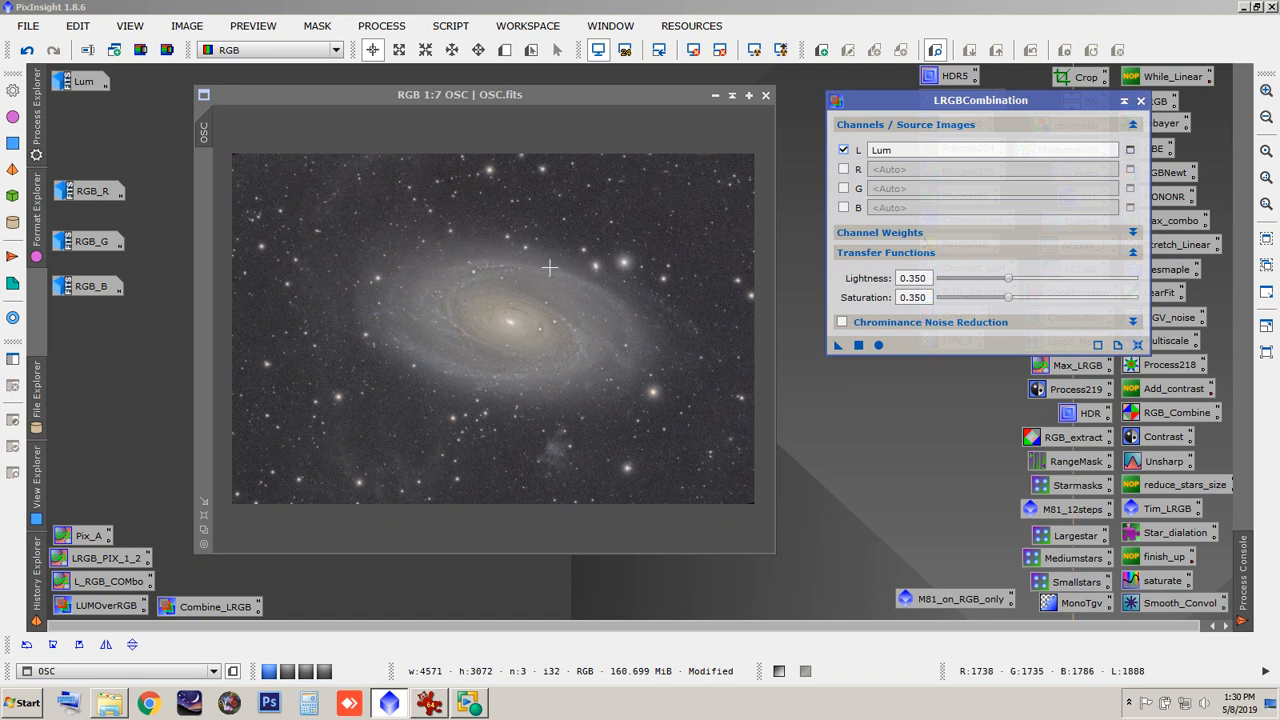
{"action": "scroll", "coordinate": [490, 303], "scroll_direction": "up", "scroll_amount": 1}
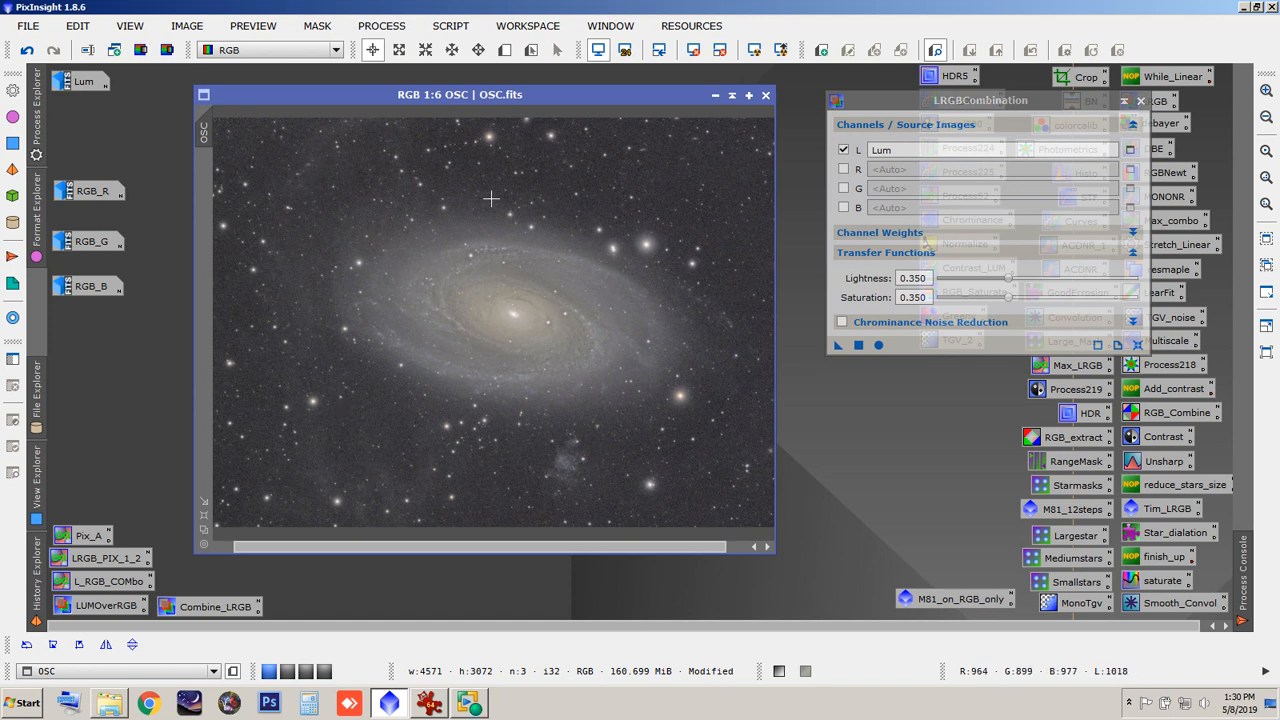
{"action": "scroll", "coordinate": [538, 368], "scroll_direction": "up", "scroll_amount": 4}
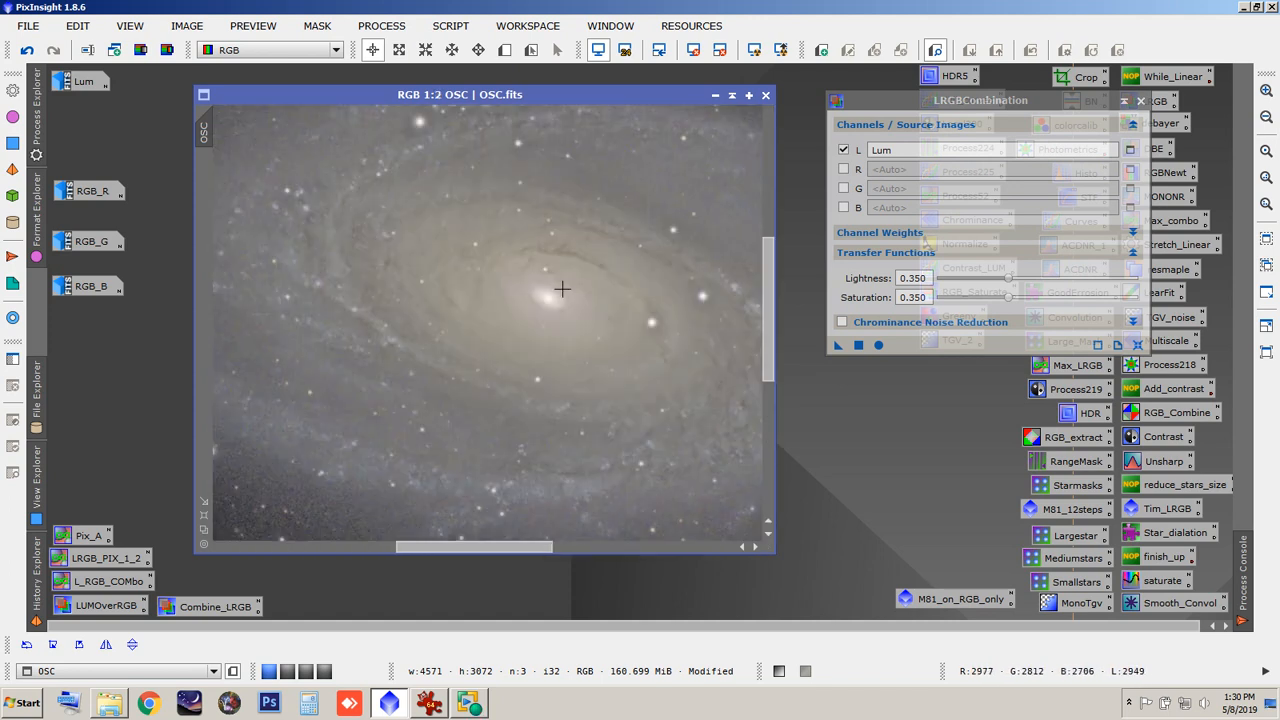
{"action": "left_click_drag", "start_coordinate": [766, 277], "coordinate": [755, 160]}
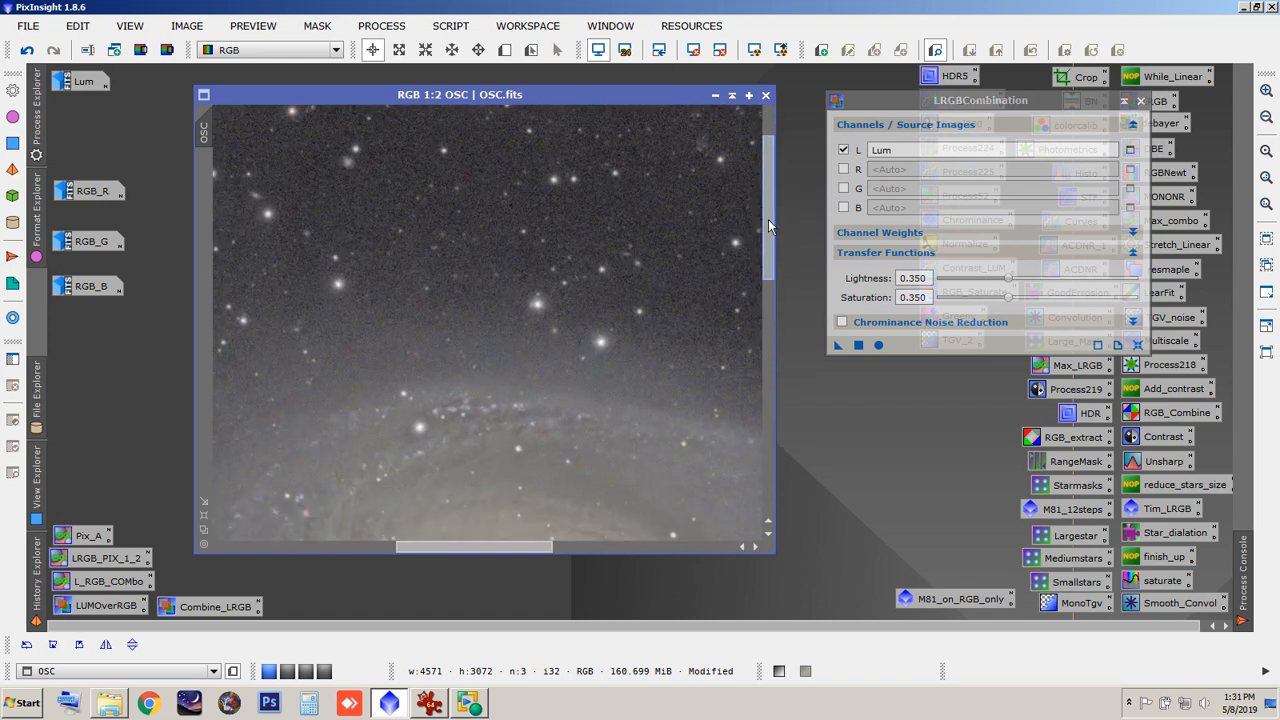
{"action": "scroll", "coordinate": [450, 325], "scroll_direction": "down", "scroll_amount": 4}
{"action": "scroll", "coordinate": [450, 325], "scroll_direction": "down", "scroll_amount": 1}
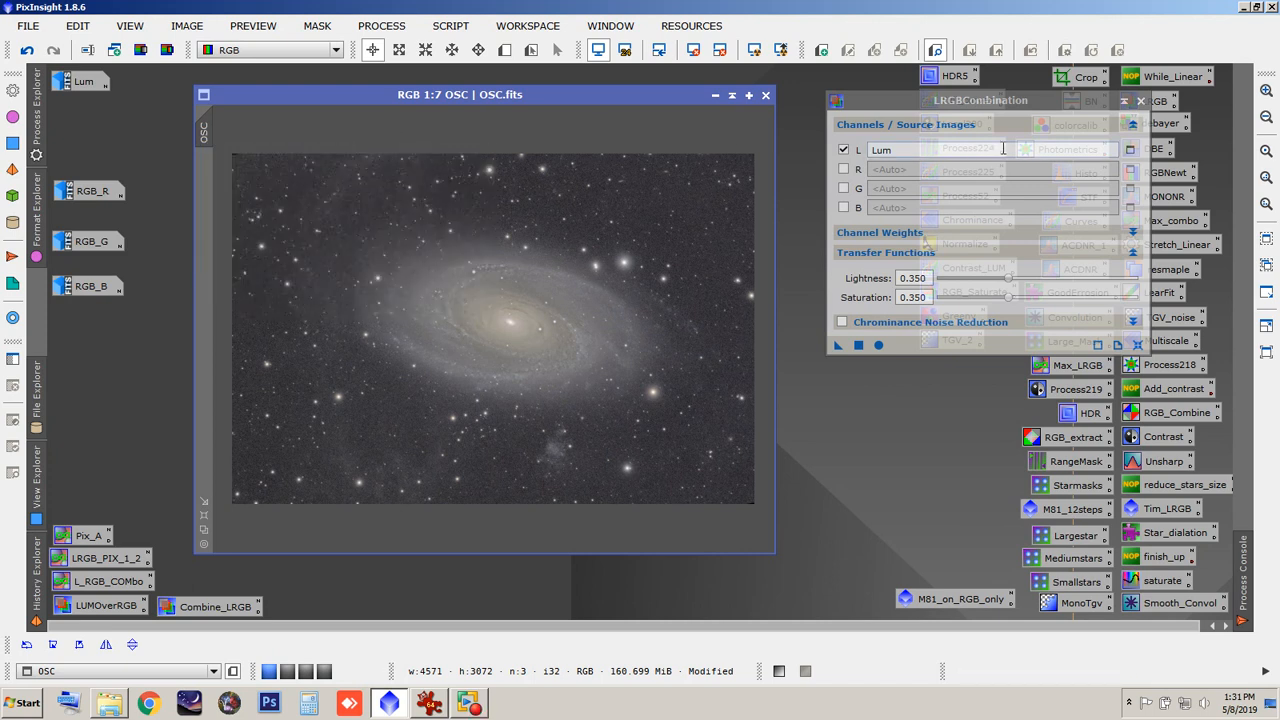
Step: Close LRGBCombination, duplicate the OSC image and set the copy's identifier to RGB_1
{"action": "left_click", "coordinate": [1140, 101]}
{"action": "left_click_drag", "start_coordinate": [574, 94], "coordinate": [487, 73]}
{"action": "left_click_drag", "start_coordinate": [114, 118], "coordinate": [317, 136]}
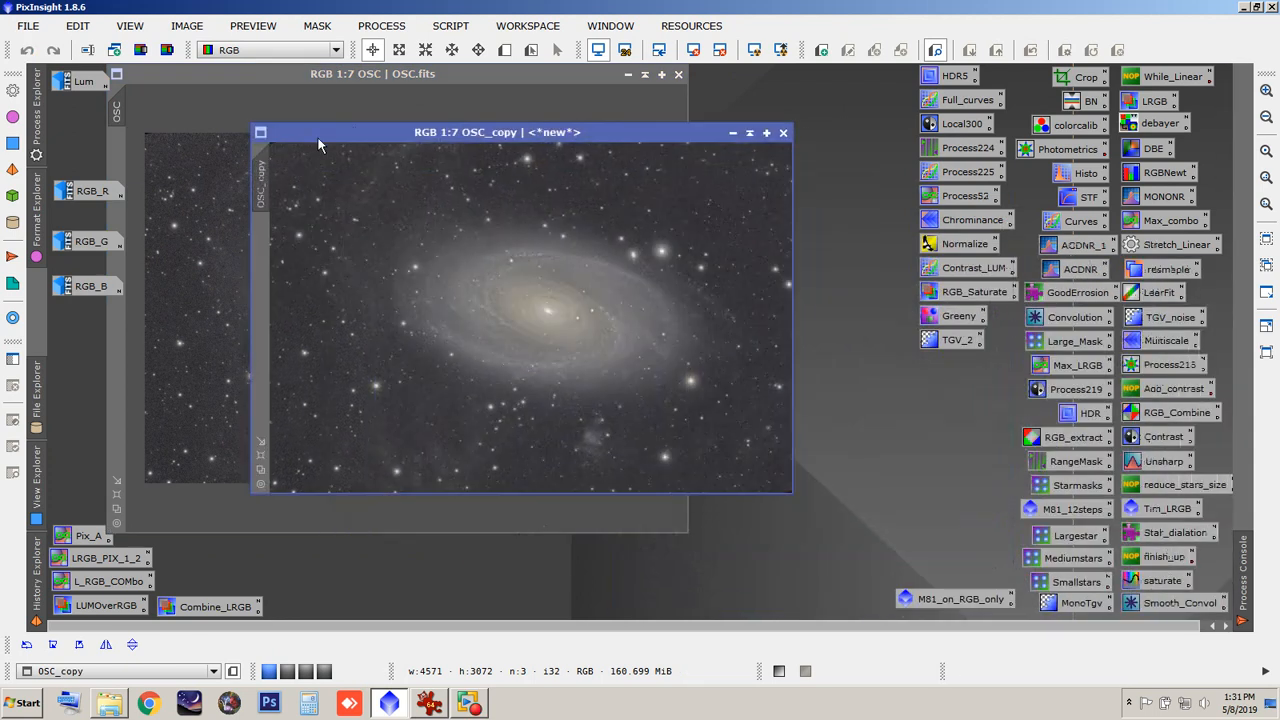
{"action": "double_click", "coordinate": [259, 177]}
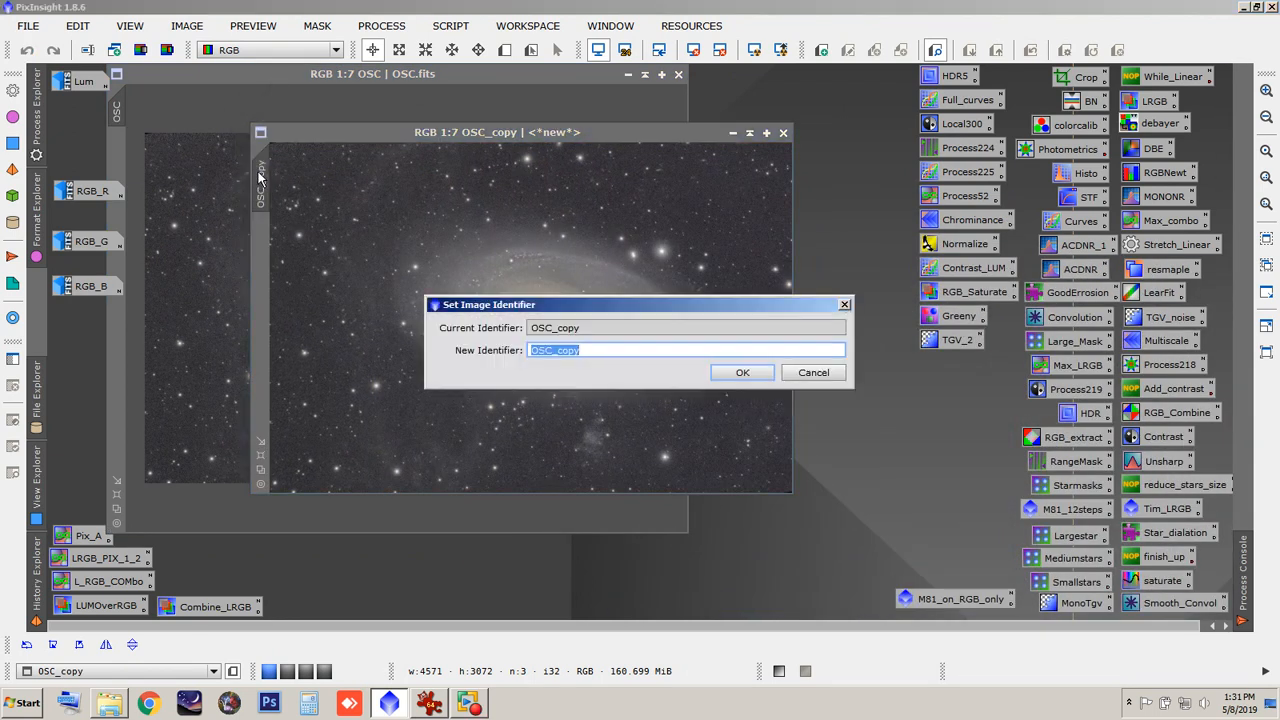
{"action": "type", "text": "RGB_1"}
{"action": "left_click", "coordinate": [730, 372]}
Step: Send the RGB_1 image to the second workspace
{"action": "right_click", "coordinate": [313, 130]}
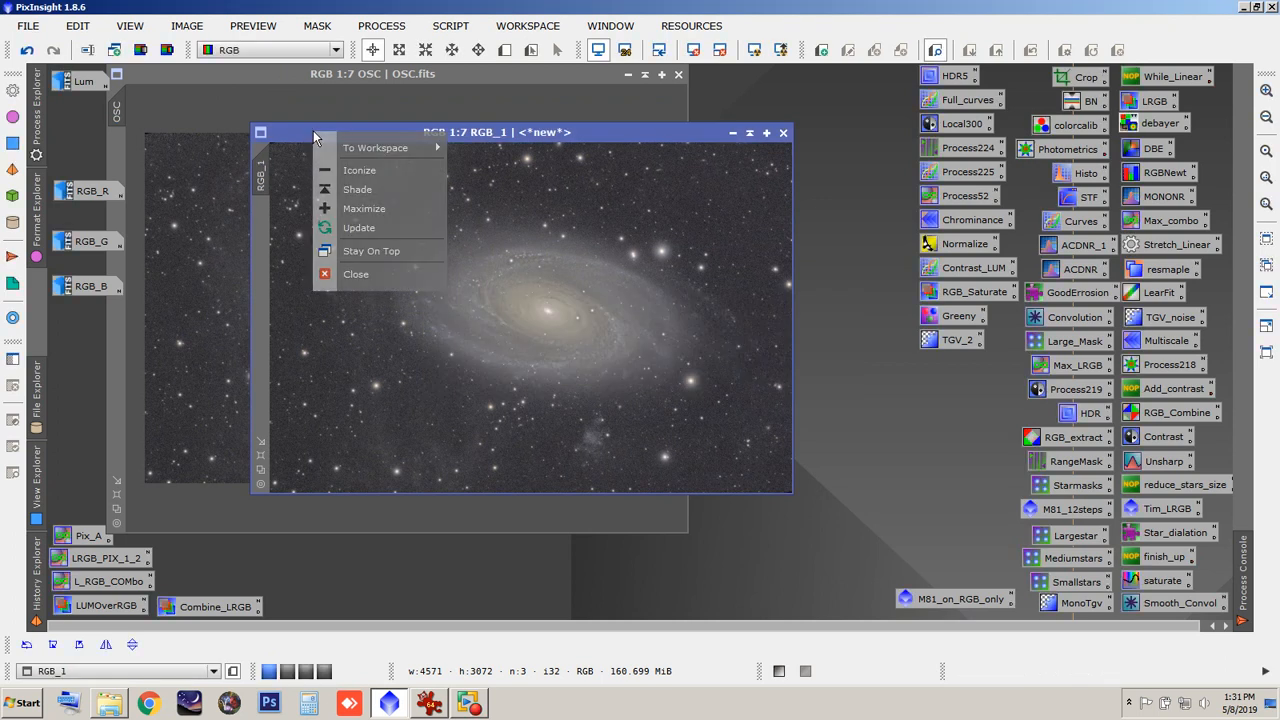
{"action": "mouse_move", "coordinate": [418, 147]}
{"action": "left_click", "coordinate": [493, 165]}
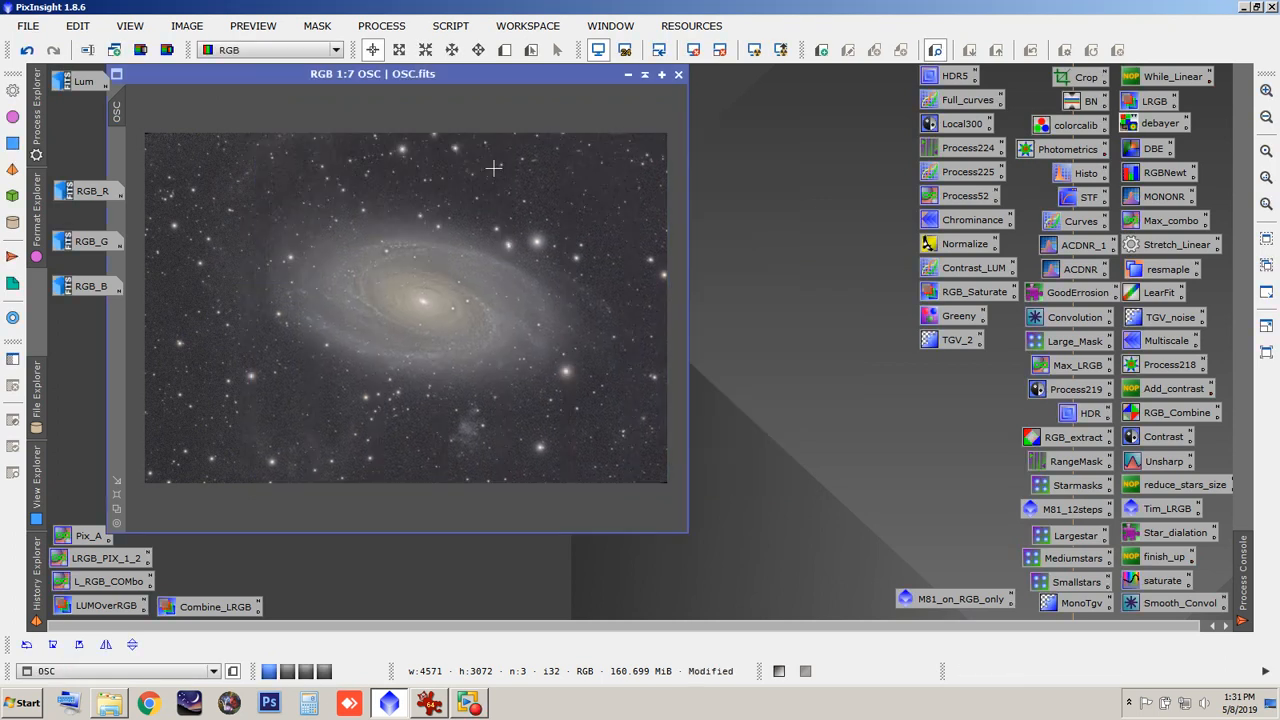
Step: Undo the luminance combination on the OSC image and fit its window to the image
{"action": "left_click_drag", "start_coordinate": [394, 88], "coordinate": [491, 116]}
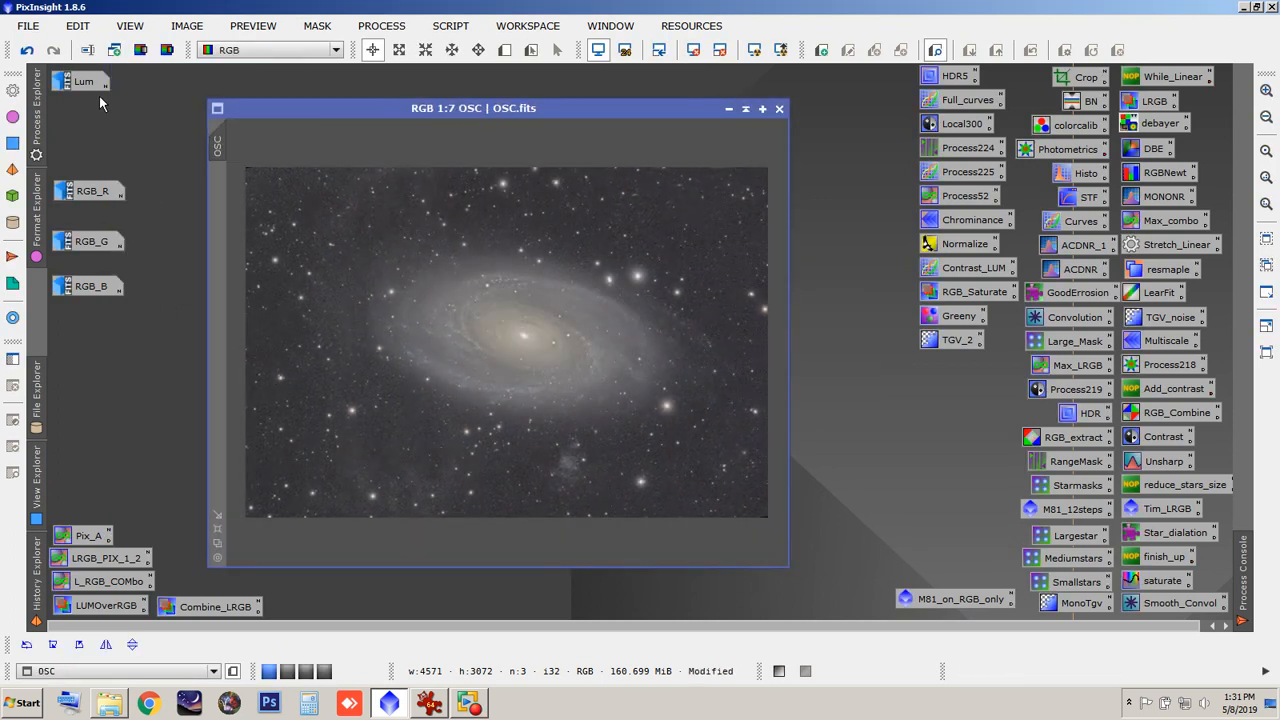
{"action": "left_click", "coordinate": [29, 52]}
{"action": "left_click_drag", "start_coordinate": [413, 110], "coordinate": [391, 97]}
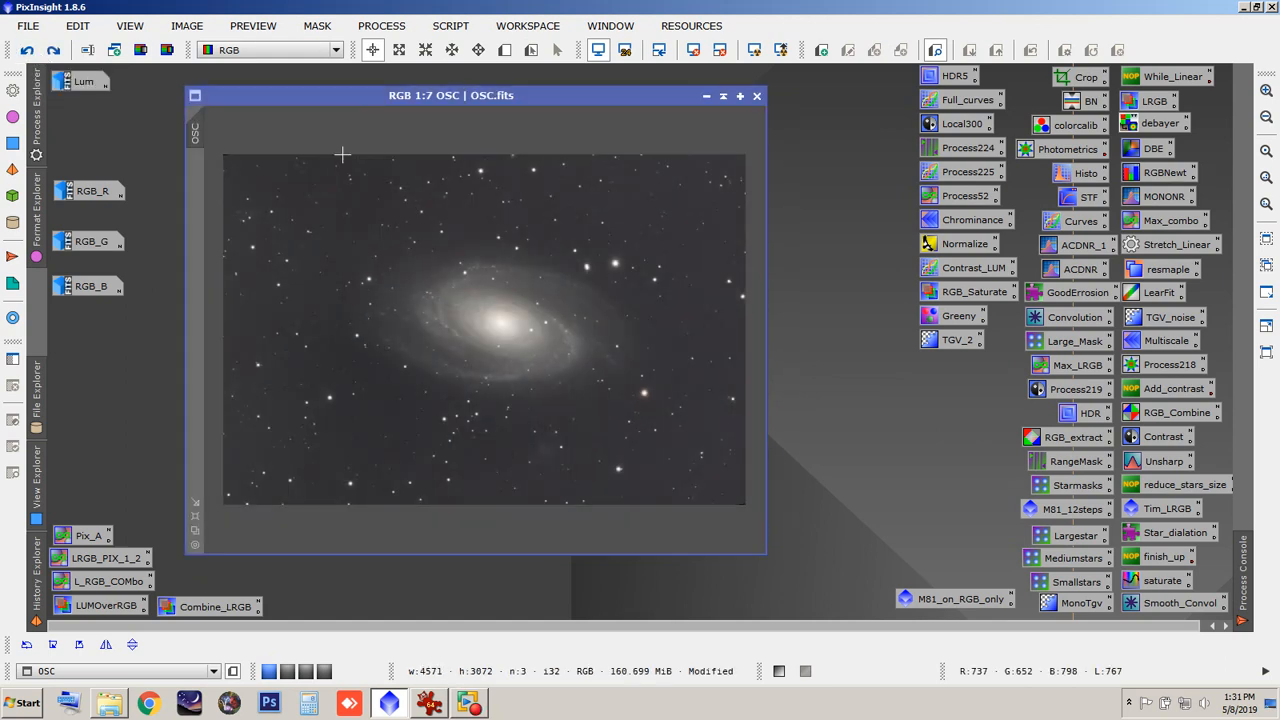
{"action": "left_click", "coordinate": [195, 533]}
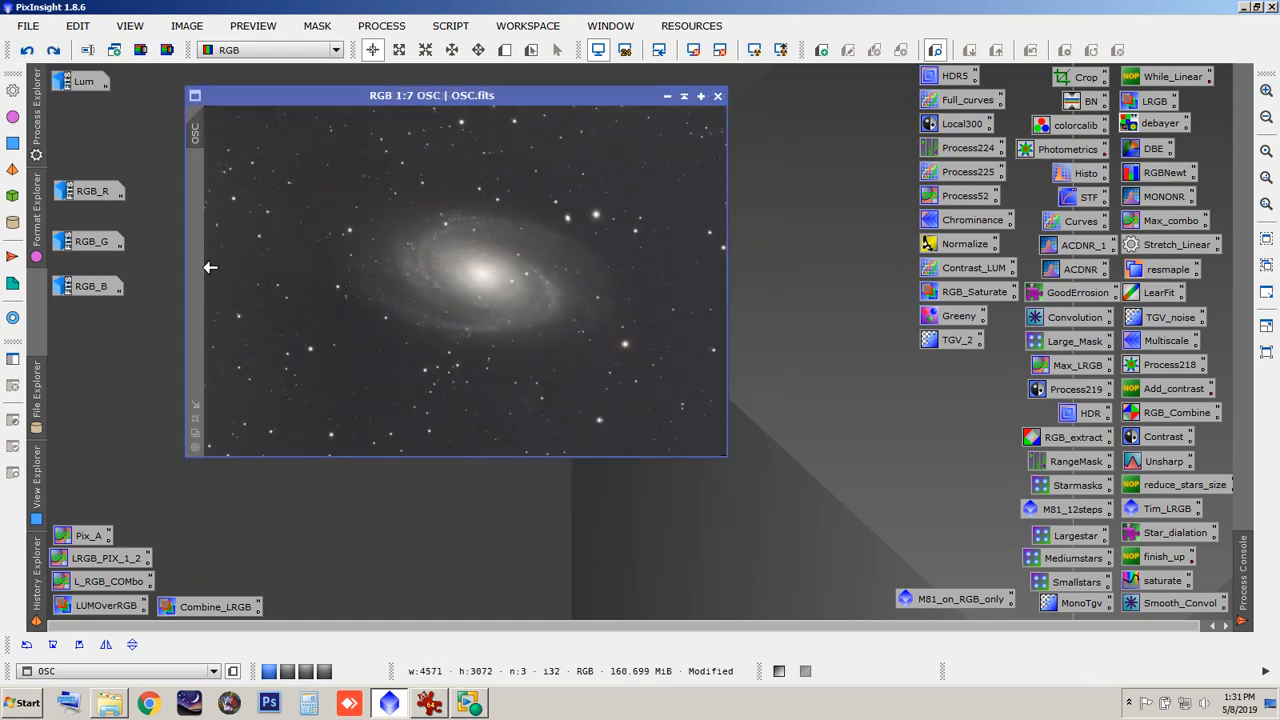
{"action": "left_click", "coordinate": [28, 52]}
Step: Apply the saved LUMOverRGB process to OSC with Lightness 0.650, Saturation 0.350 and chrominance noise reduction enabled, then close it
{"action": "double_click", "coordinate": [100, 606]}
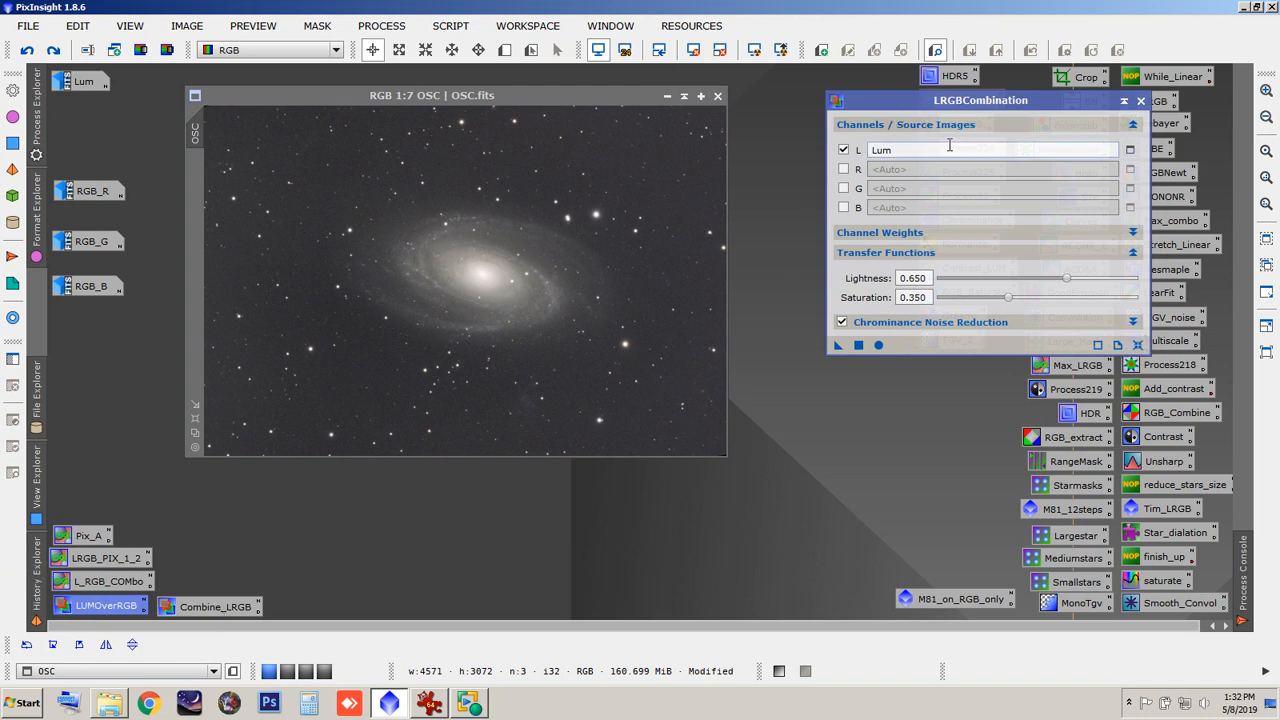
{"action": "left_click_drag", "start_coordinate": [1007, 100], "coordinate": [957, 135]}
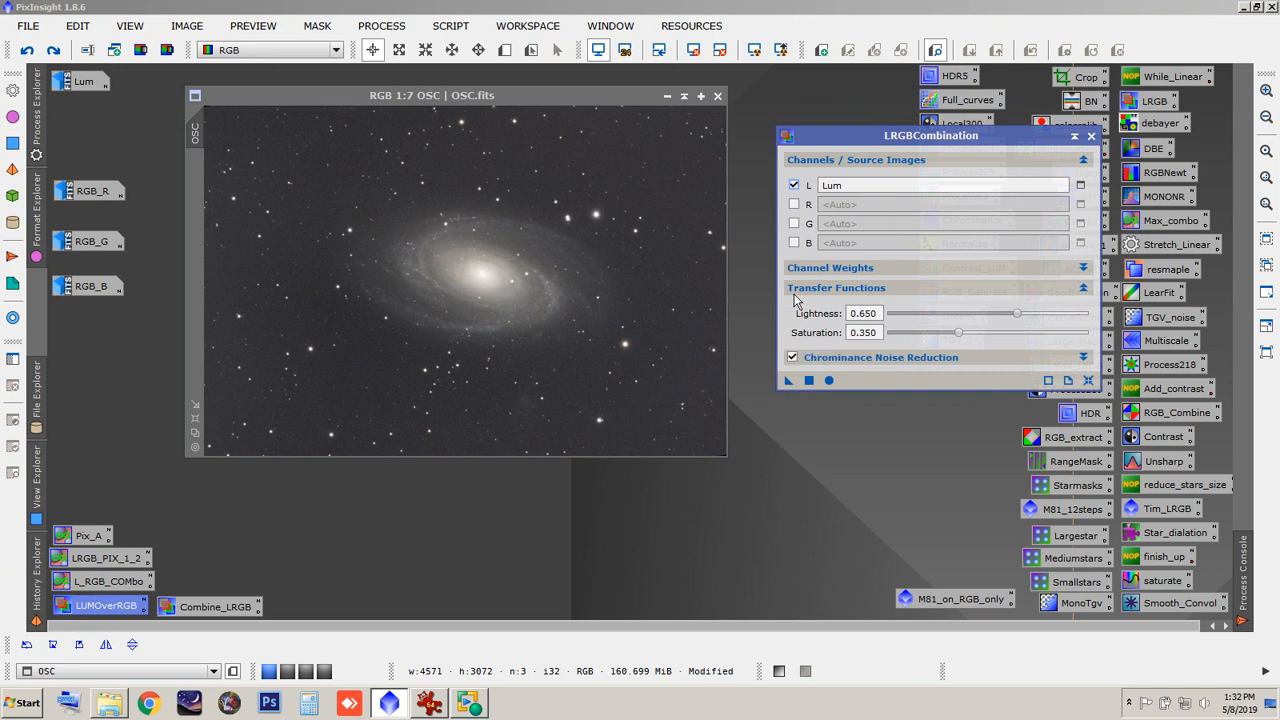
{"action": "left_click", "coordinate": [788, 385]}
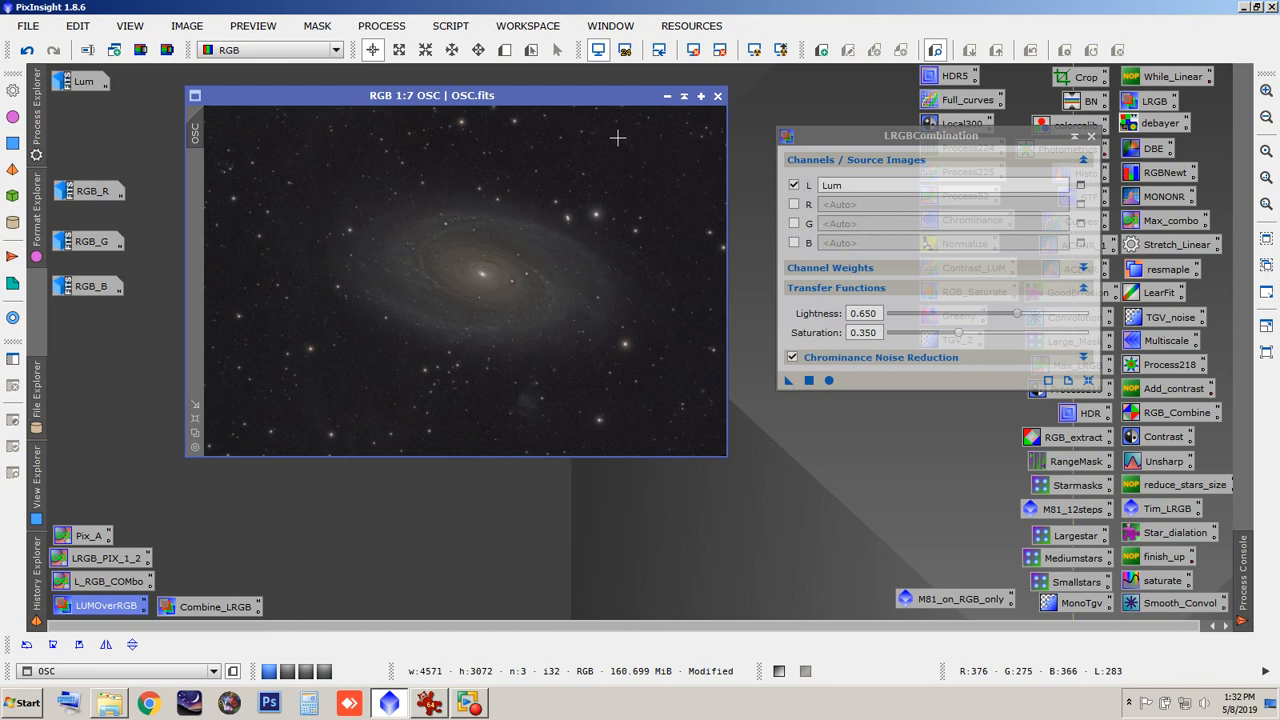
{"action": "left_click", "coordinate": [1091, 143]}
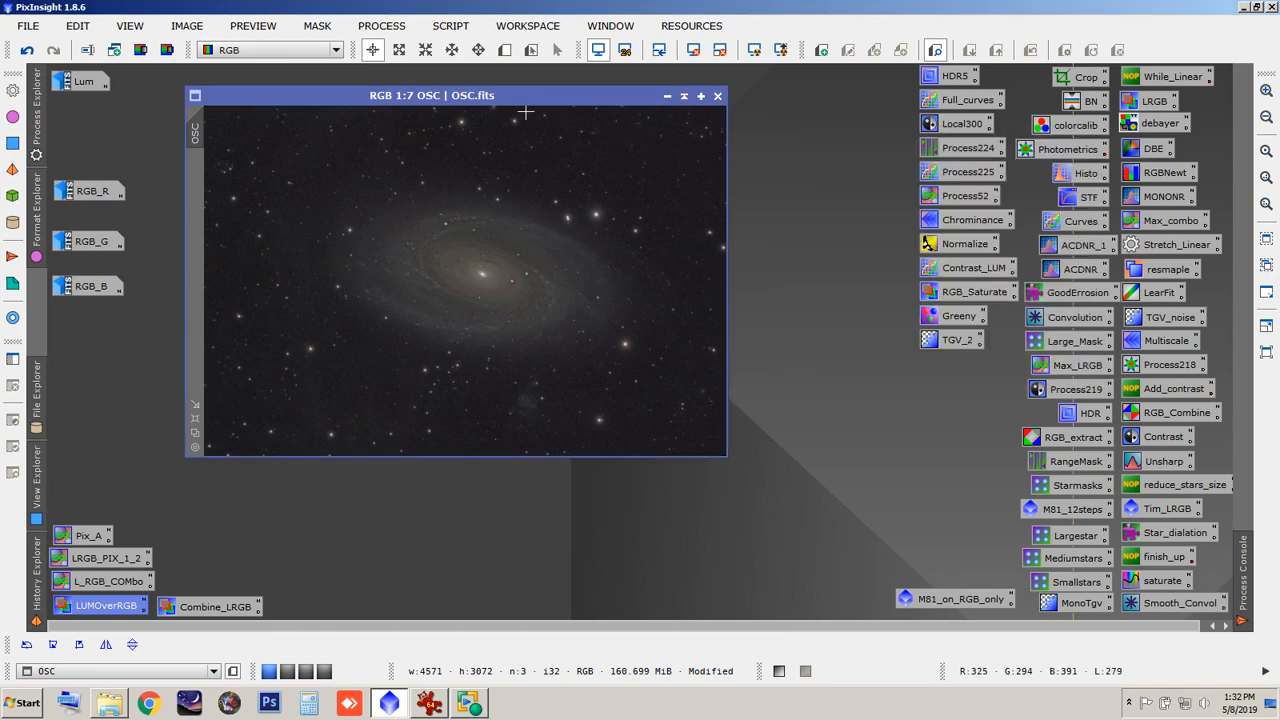
Step: Duplicate the OSC image, minimize the original and set the copy's identifier to RGB_2
{"action": "left_click_drag", "start_coordinate": [526, 91], "coordinate": [595, 69]}
{"action": "left_click_drag", "start_coordinate": [264, 109], "coordinate": [670, 513]}
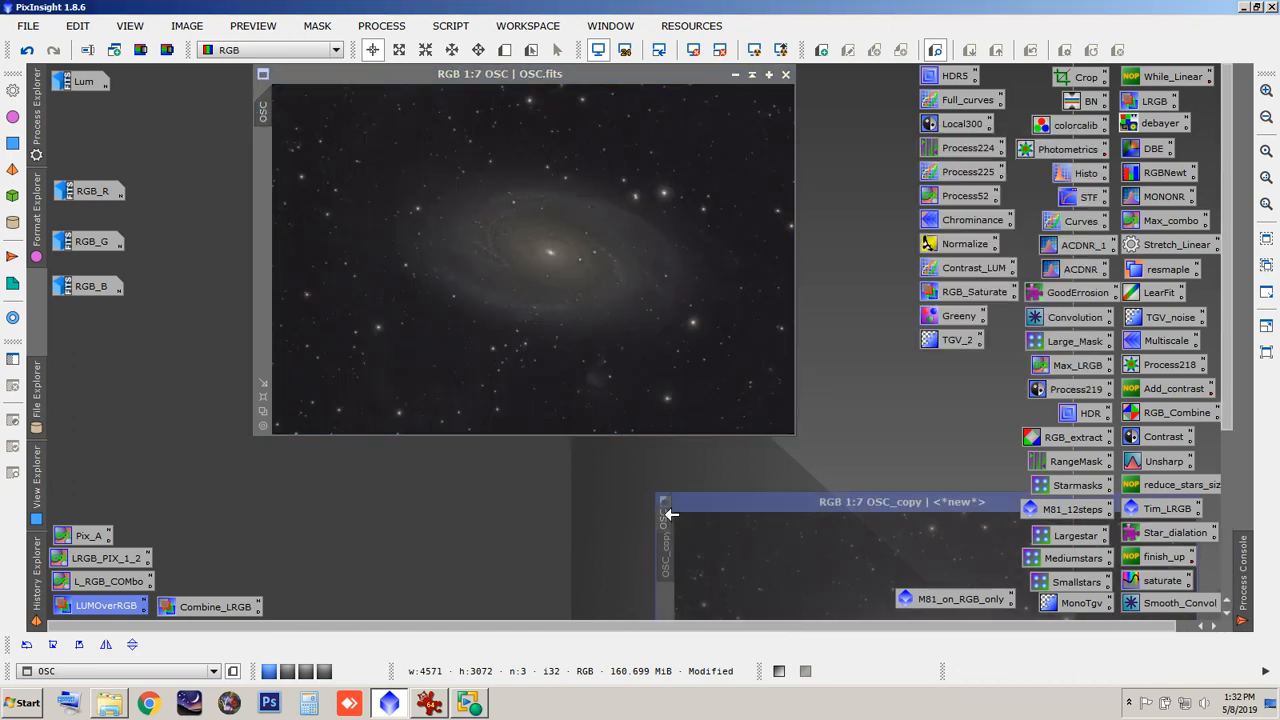
{"action": "left_click", "coordinate": [734, 75]}
{"action": "left_click_drag", "start_coordinate": [772, 501], "coordinate": [427, 108]}
{"action": "double_click", "coordinate": [327, 160]}
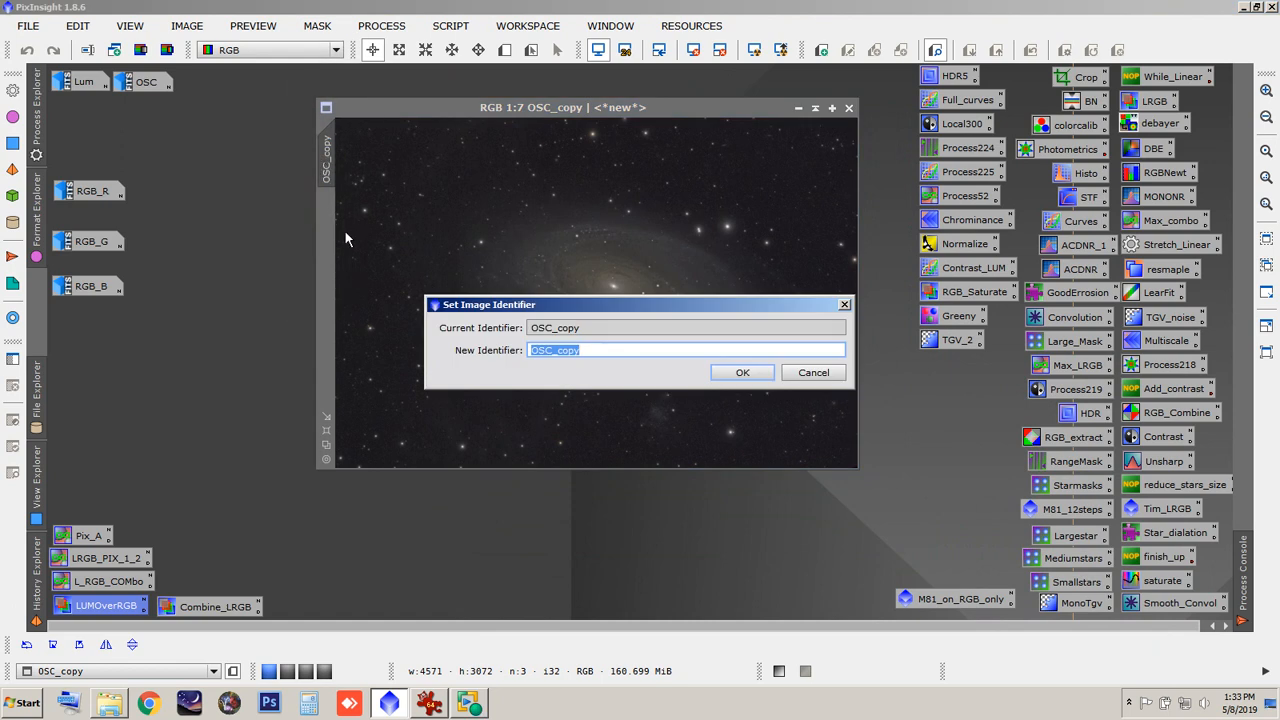
{"action": "type", "text": "RGB_2"}
{"action": "left_click", "coordinate": [742, 372]}
Step: Send the RGB_2 image to the second workspace and switch to that workspace
{"action": "right_click", "coordinate": [446, 100]}
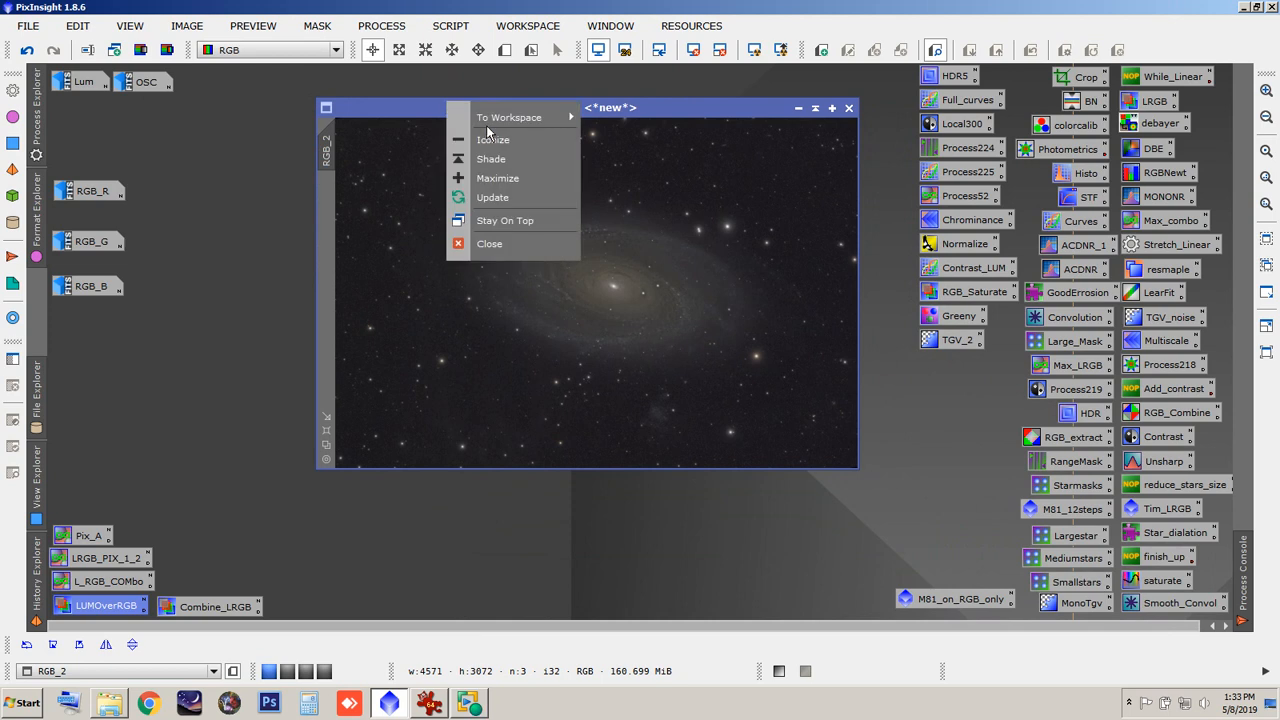
{"action": "mouse_move", "coordinate": [490, 119]}
{"action": "left_click", "coordinate": [611, 138]}
{"action": "left_click", "coordinate": [287, 671]}
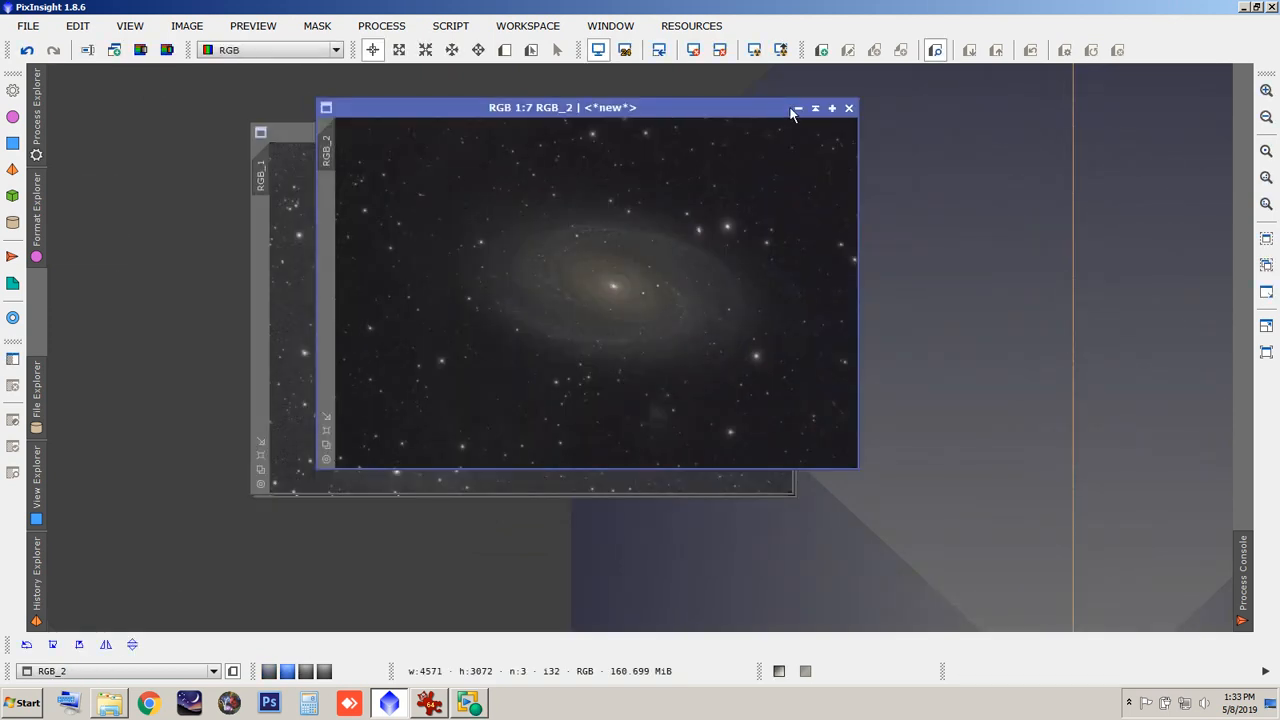
Step: Minimize RGB_2 and RGB_1 and stack their icons together with RGB_1 above RGB_2
{"action": "left_click", "coordinate": [797, 107]}
{"action": "left_click_drag", "start_coordinate": [621, 300], "coordinate": [111, 155]}
{"action": "left_click", "coordinate": [732, 133]}
{"action": "left_click_drag", "start_coordinate": [550, 322], "coordinate": [96, 100]}
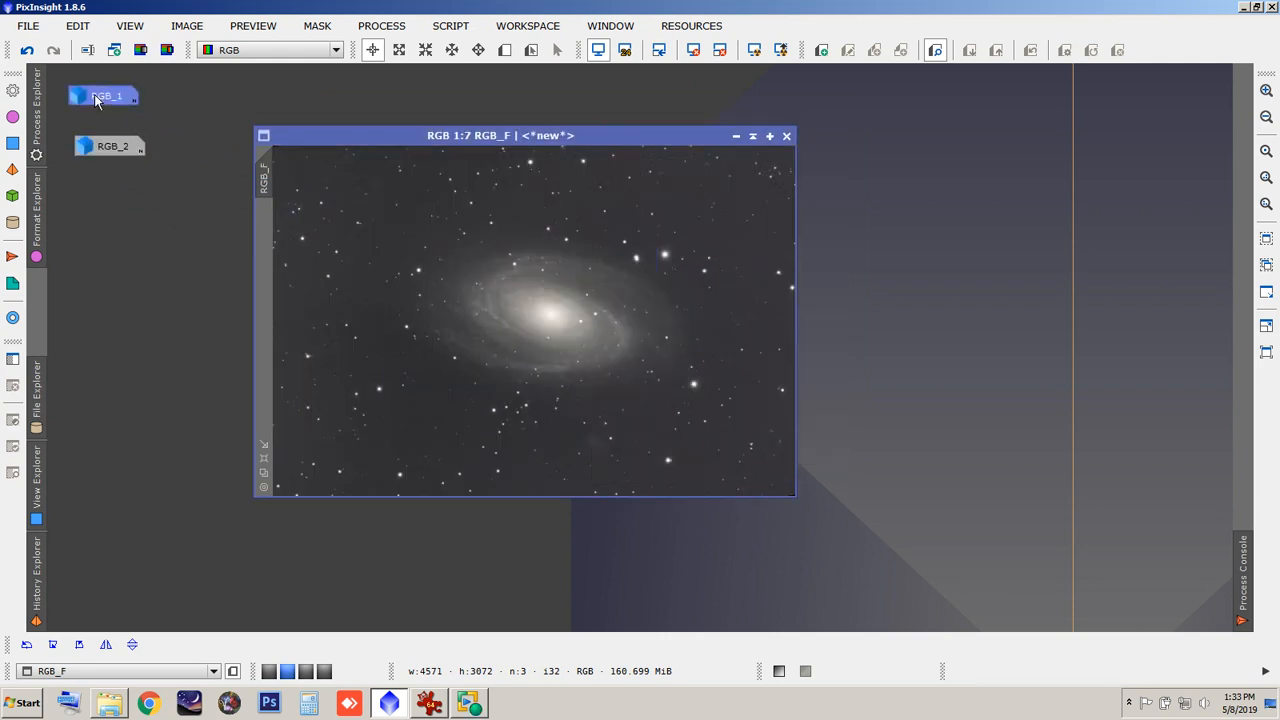
{"action": "left_click_drag", "start_coordinate": [105, 155], "coordinate": [91, 131]}
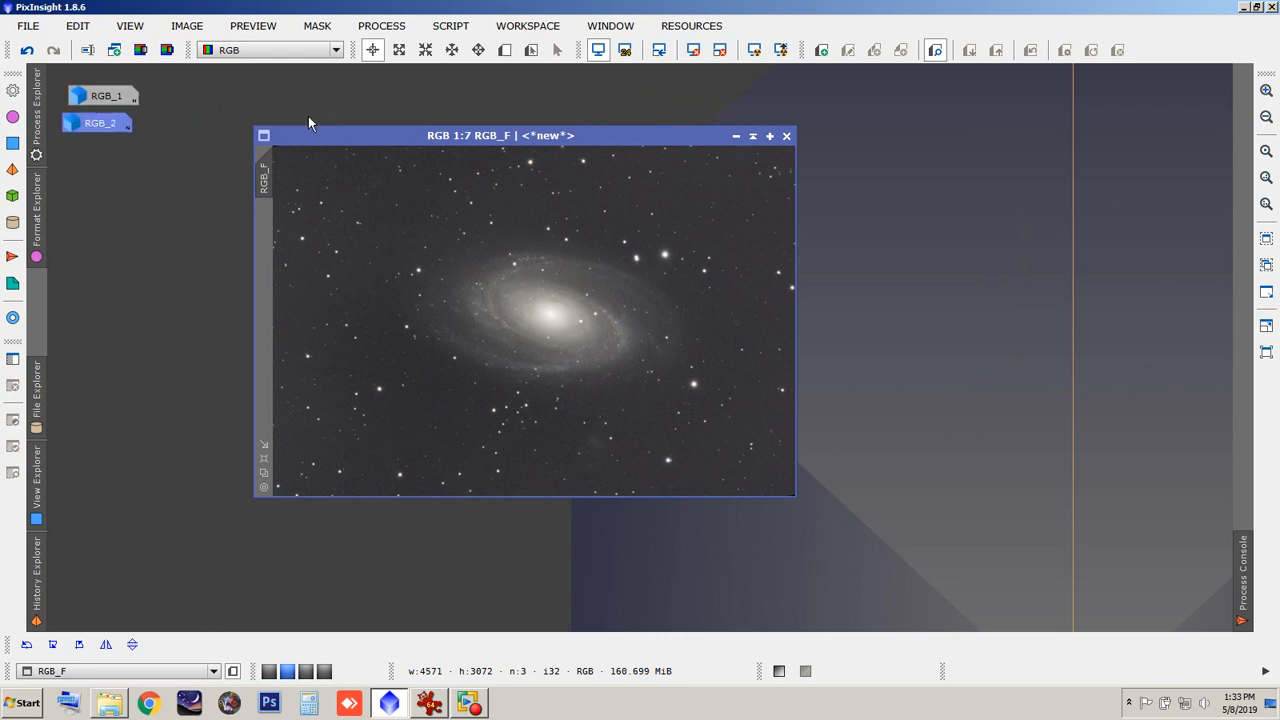
Step: Minimize RGB_F, place its icon well below the RGB_1 and RGB_2 icons, and return to the first workspace
{"action": "left_click", "coordinate": [736, 137]}
{"action": "left_click_drag", "start_coordinate": [568, 328], "coordinate": [99, 618]}
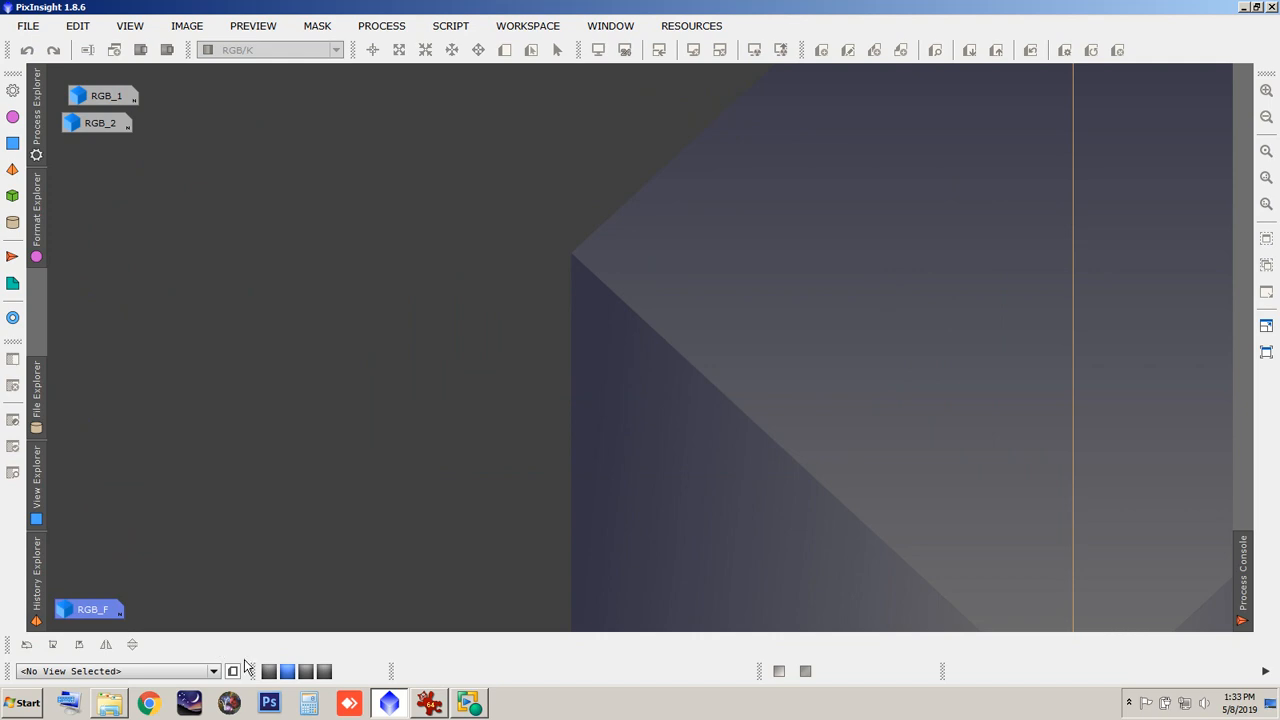
{"action": "left_click", "coordinate": [268, 672]}
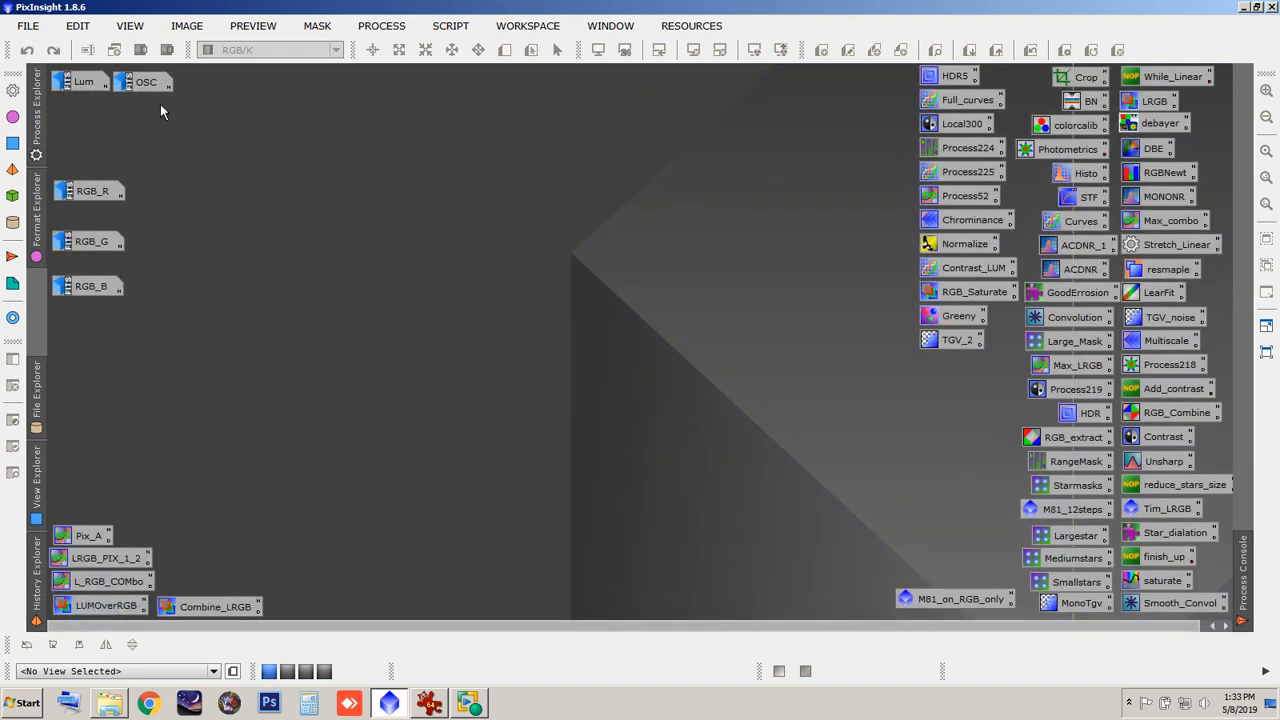
Step: Restore the OSC image from its icon and undo the last luminance combination applied to it
{"action": "double_click", "coordinate": [148, 89]}
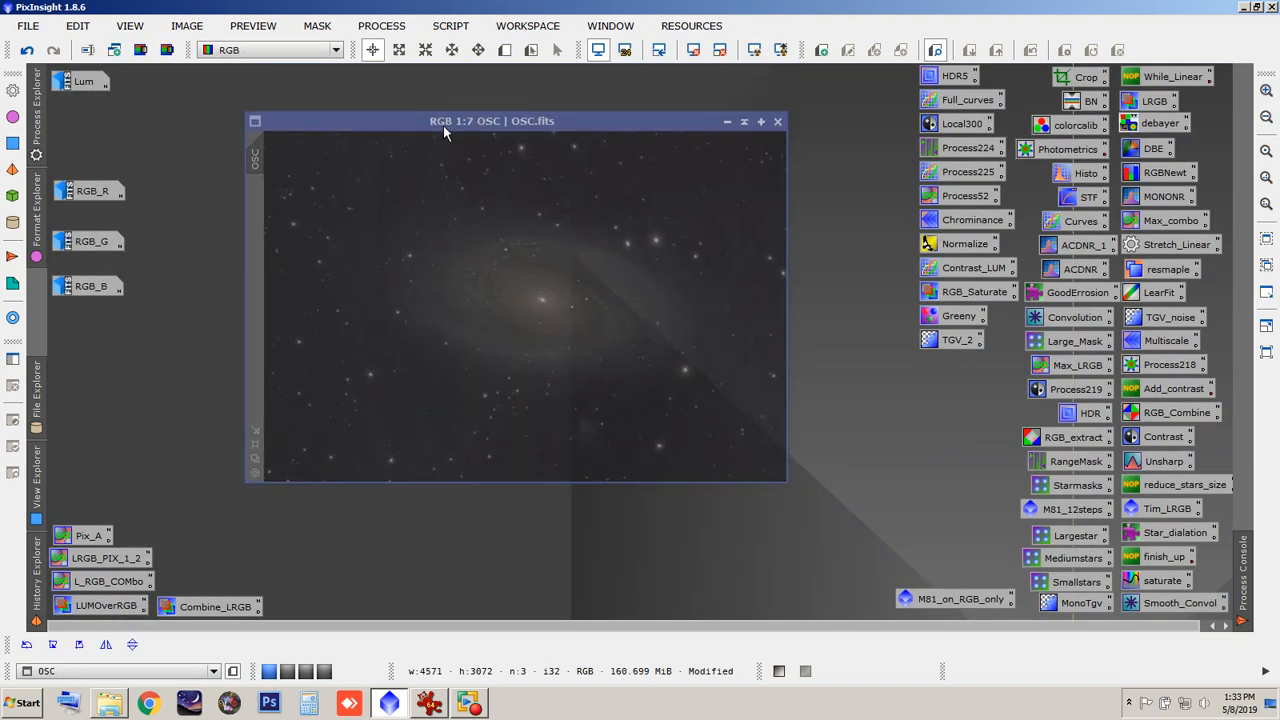
{"action": "left_click", "coordinate": [27, 51]}
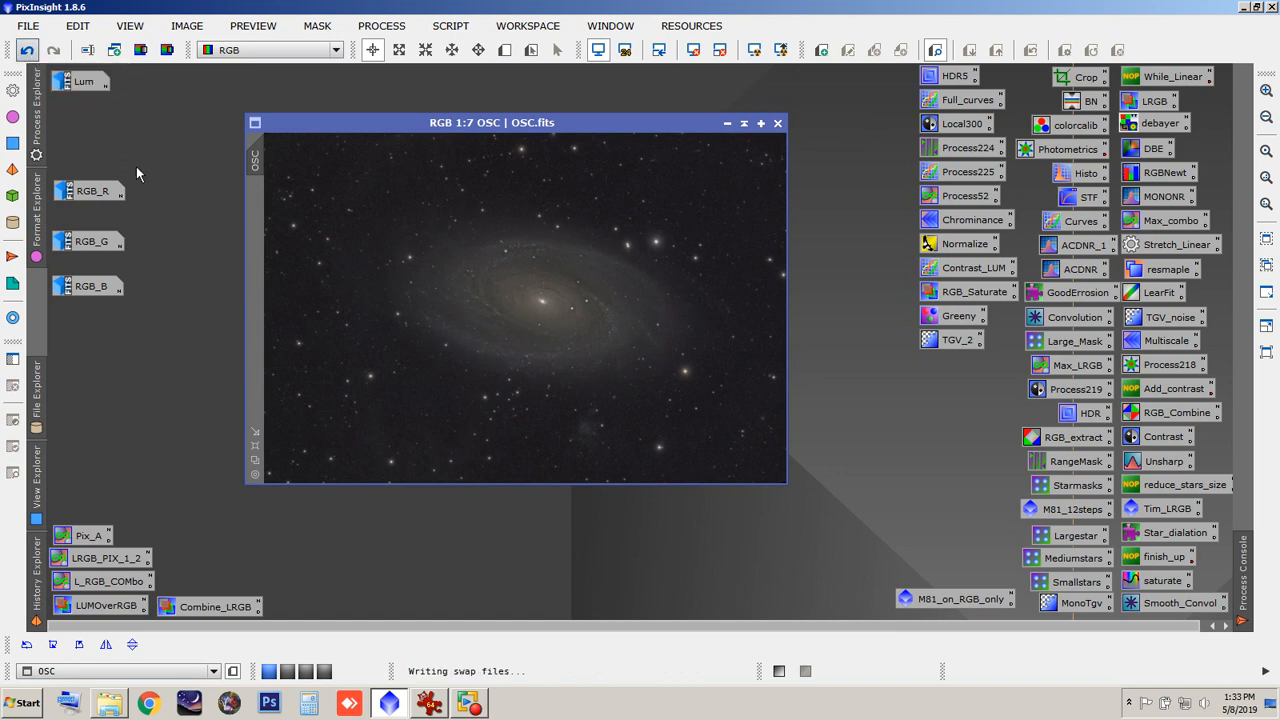
{"action": "left_click_drag", "start_coordinate": [486, 122], "coordinate": [469, 109]}
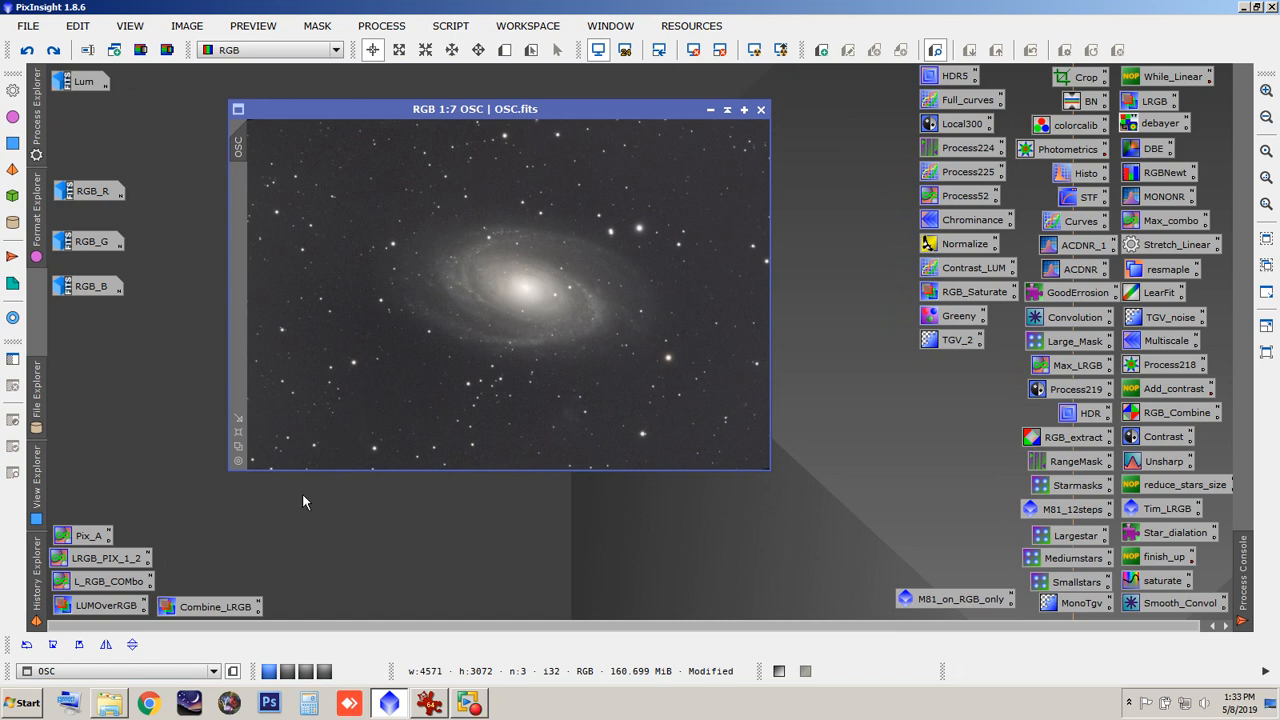
Step: Place the Combine_LRGB process icon beside the M81_on_RGB_only icon and minimize the OSC image
{"action": "left_click_drag", "start_coordinate": [212, 614], "coordinate": [832, 612]}
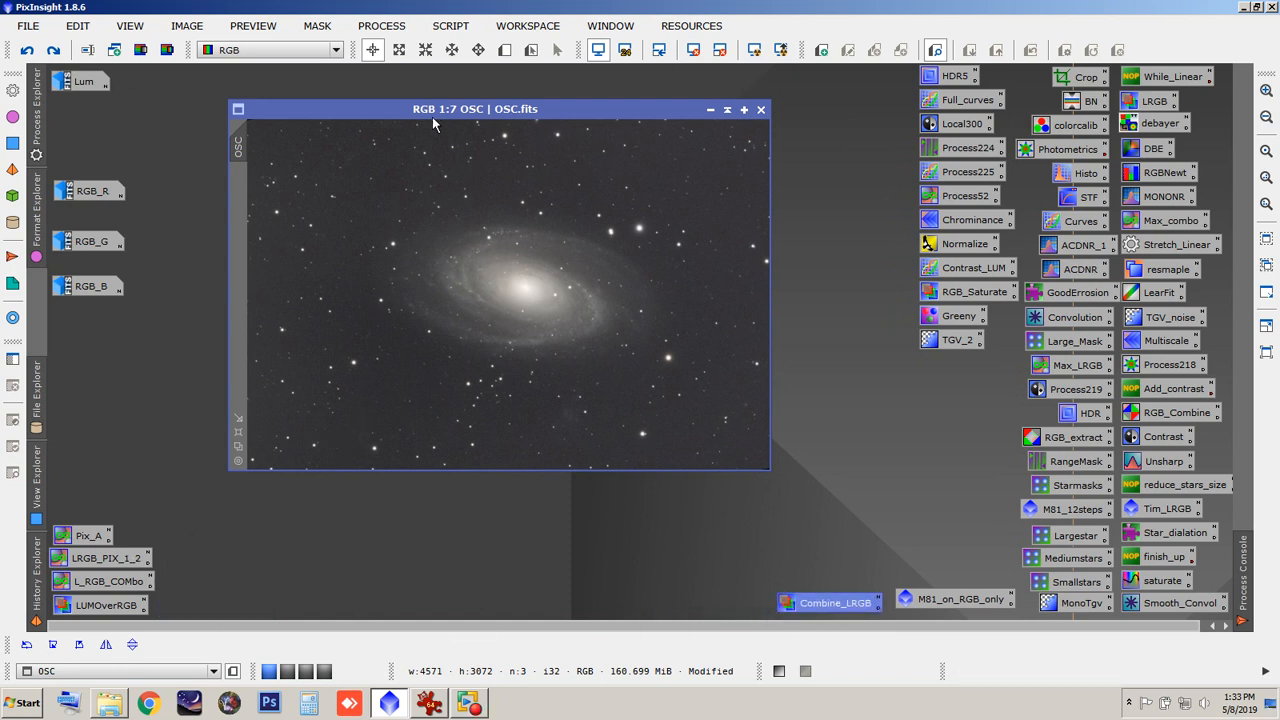
{"action": "left_click_drag", "start_coordinate": [432, 117], "coordinate": [452, 109]}
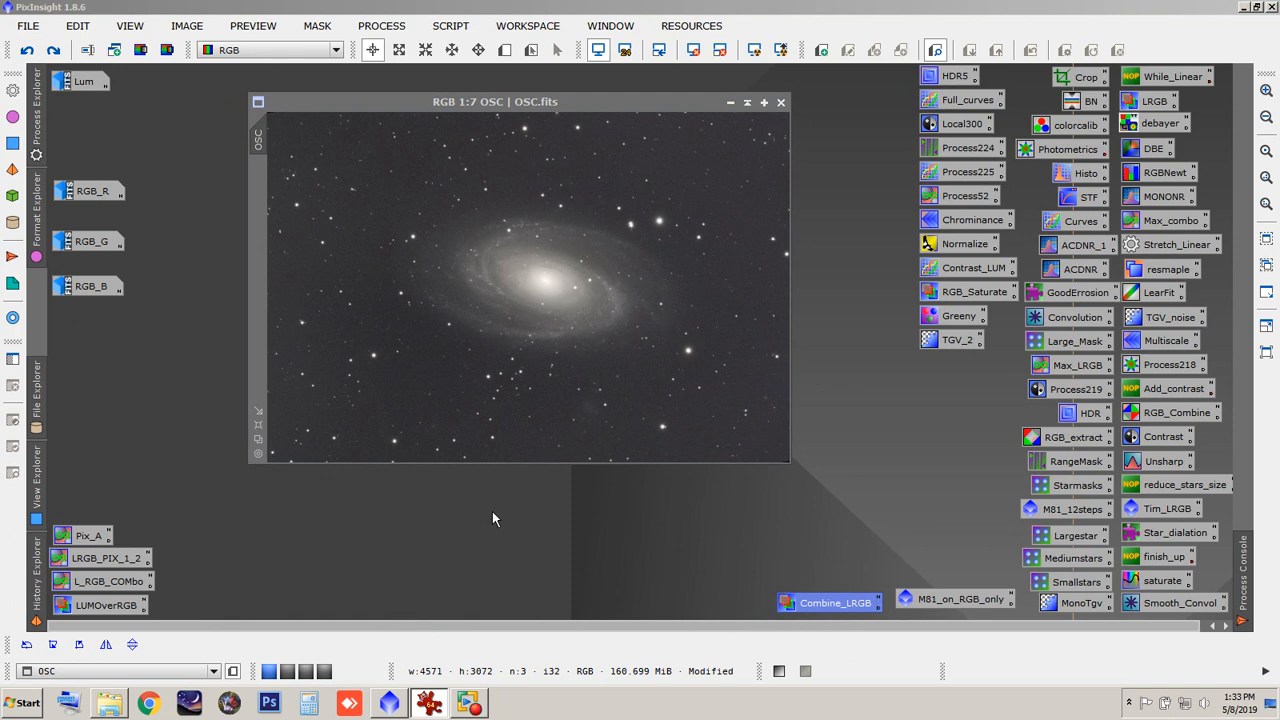
{"action": "left_click", "coordinate": [730, 102]}
Step: Open the Combine_LRGB process and reset all LRGBCombination settings to their defaults
{"action": "double_click", "coordinate": [820, 602]}
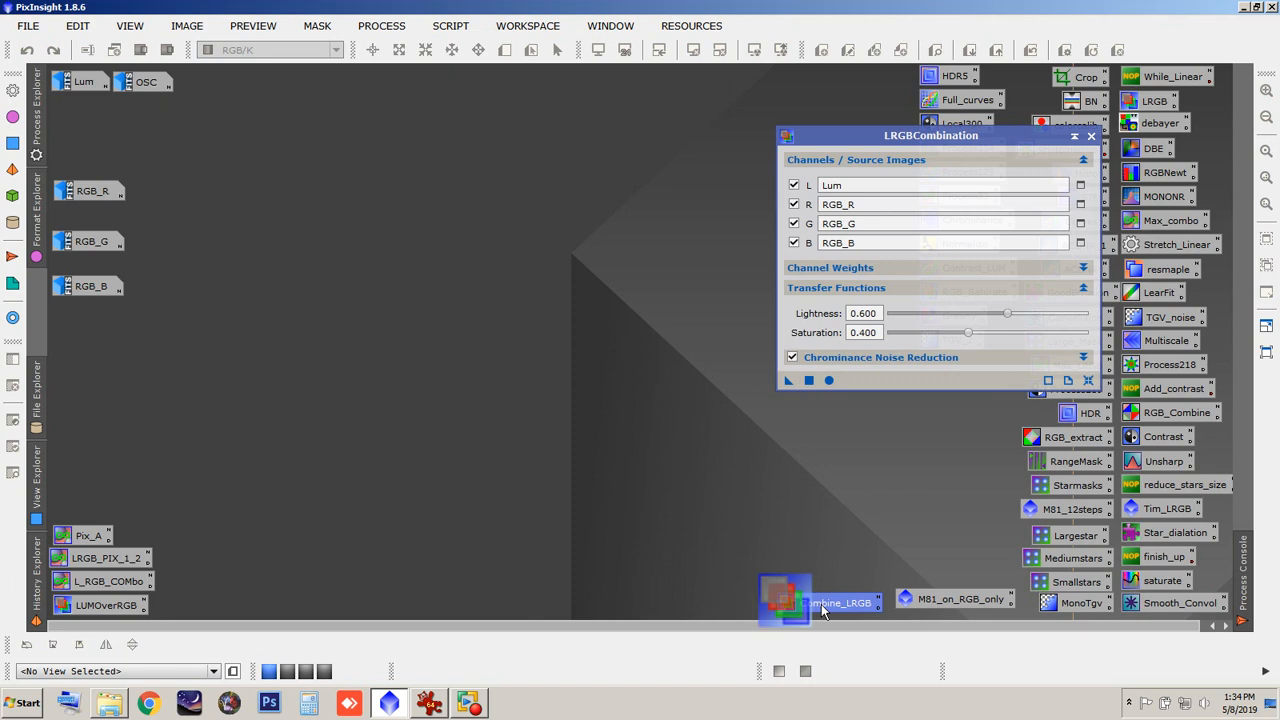
{"action": "left_click_drag", "start_coordinate": [894, 142], "coordinate": [457, 120]}
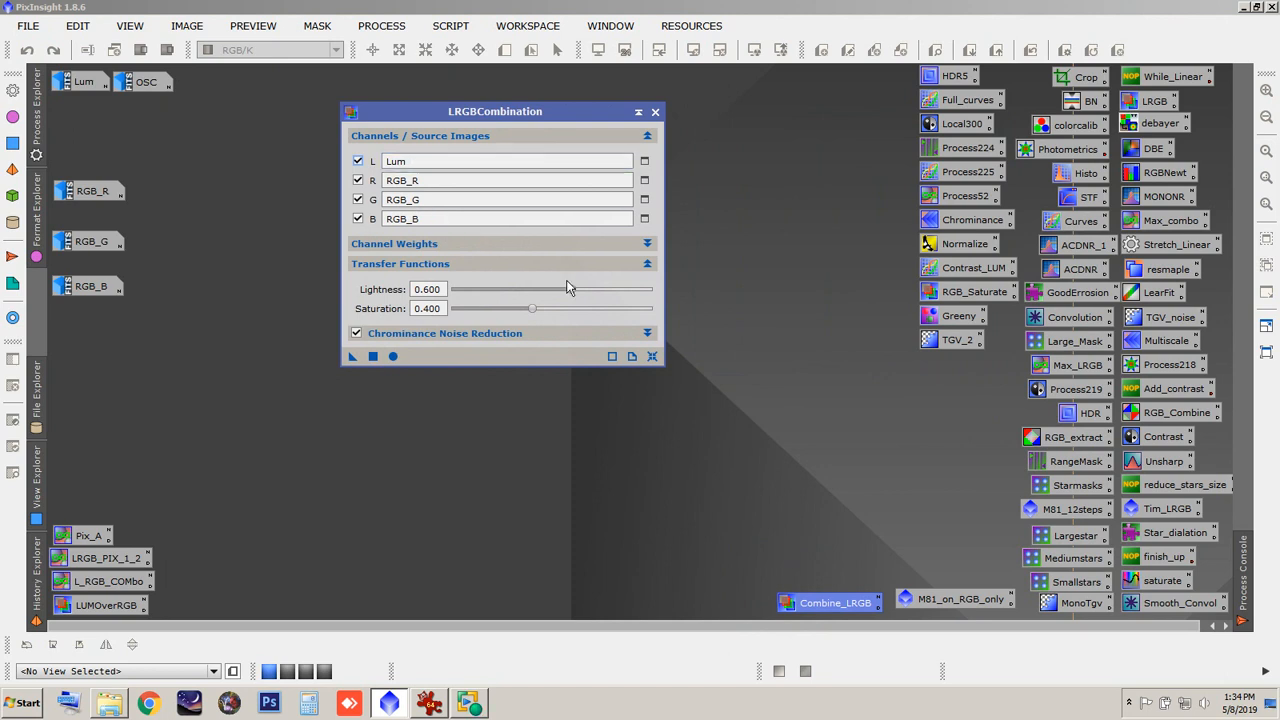
{"action": "left_click", "coordinate": [652, 356]}
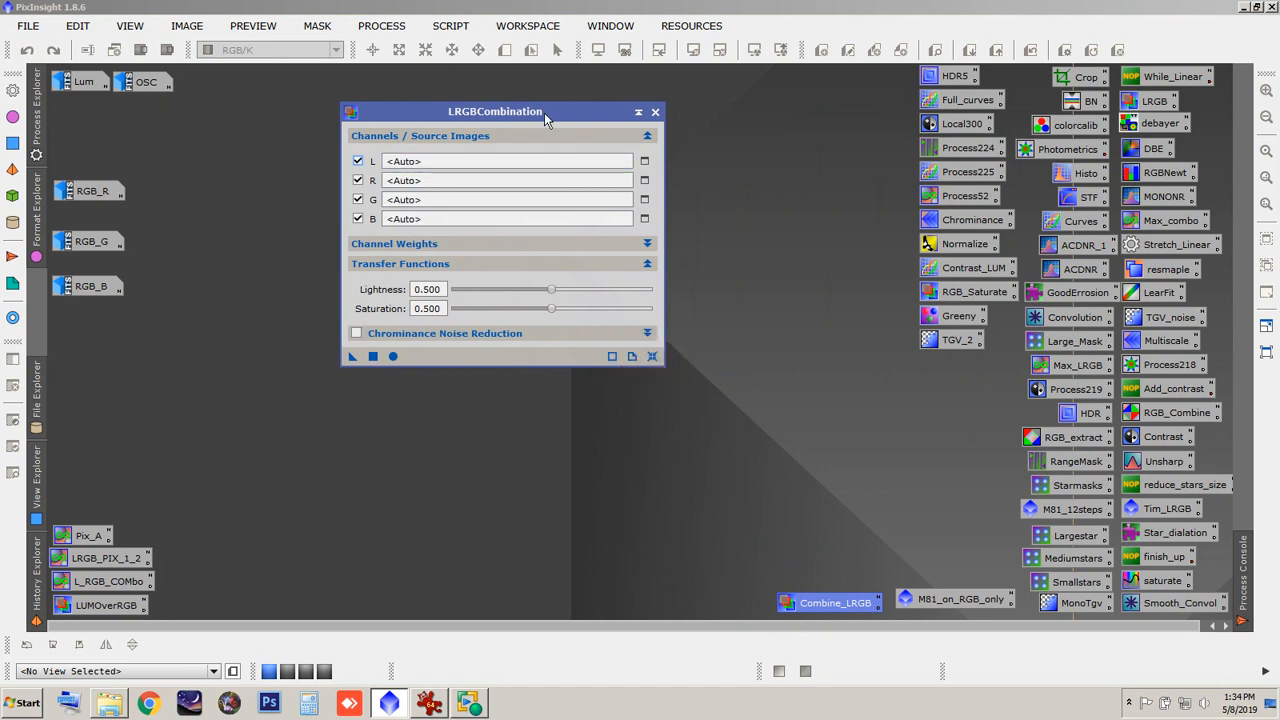
{"action": "left_click_drag", "start_coordinate": [544, 117], "coordinate": [593, 103]}
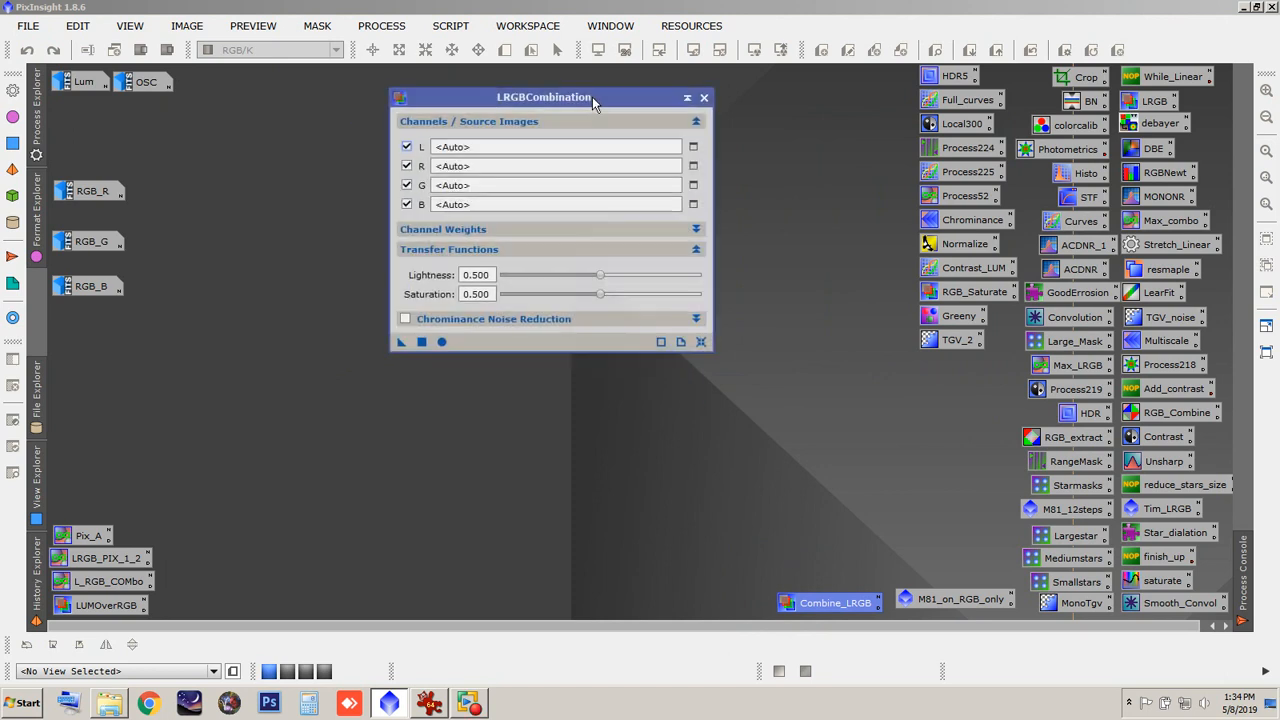
Step: Assign Lum as the L source and RGB_R, RGB_G and RGB_B as the R, G and B sources in LRGBCombination
{"action": "left_click", "coordinate": [691, 148]}
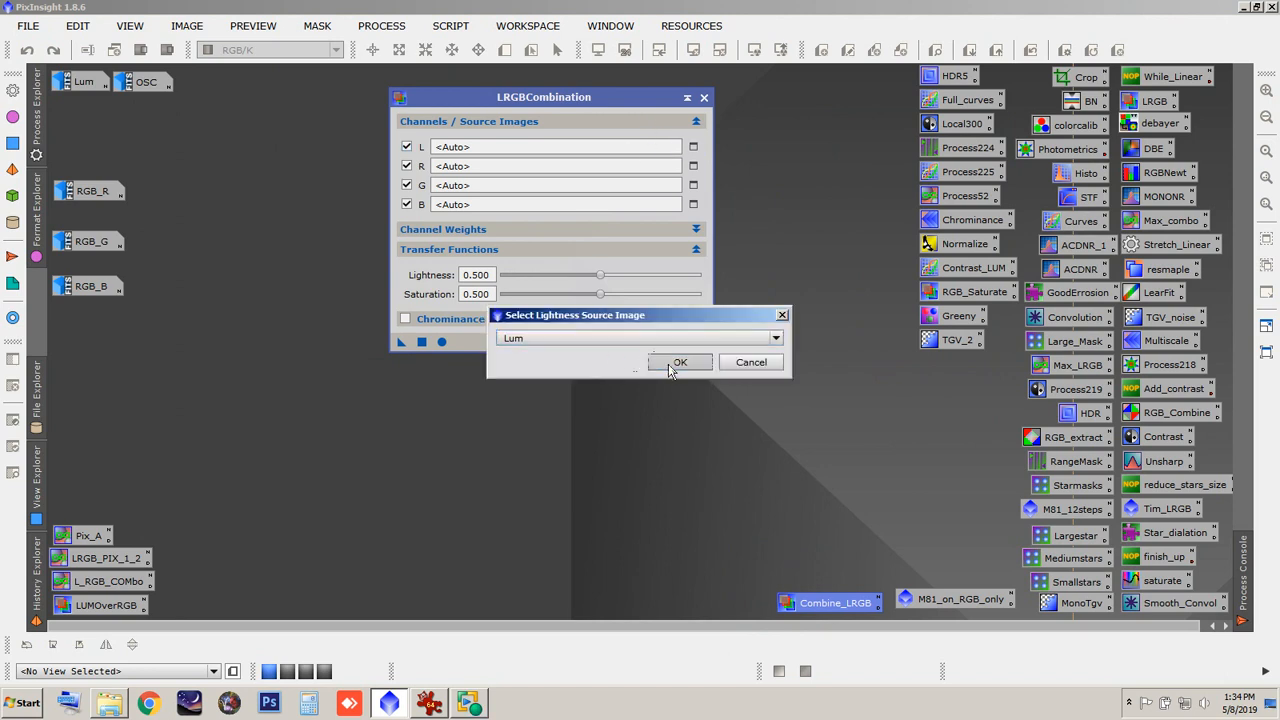
{"action": "left_click", "coordinate": [676, 363]}
{"action": "left_click", "coordinate": [693, 166]}
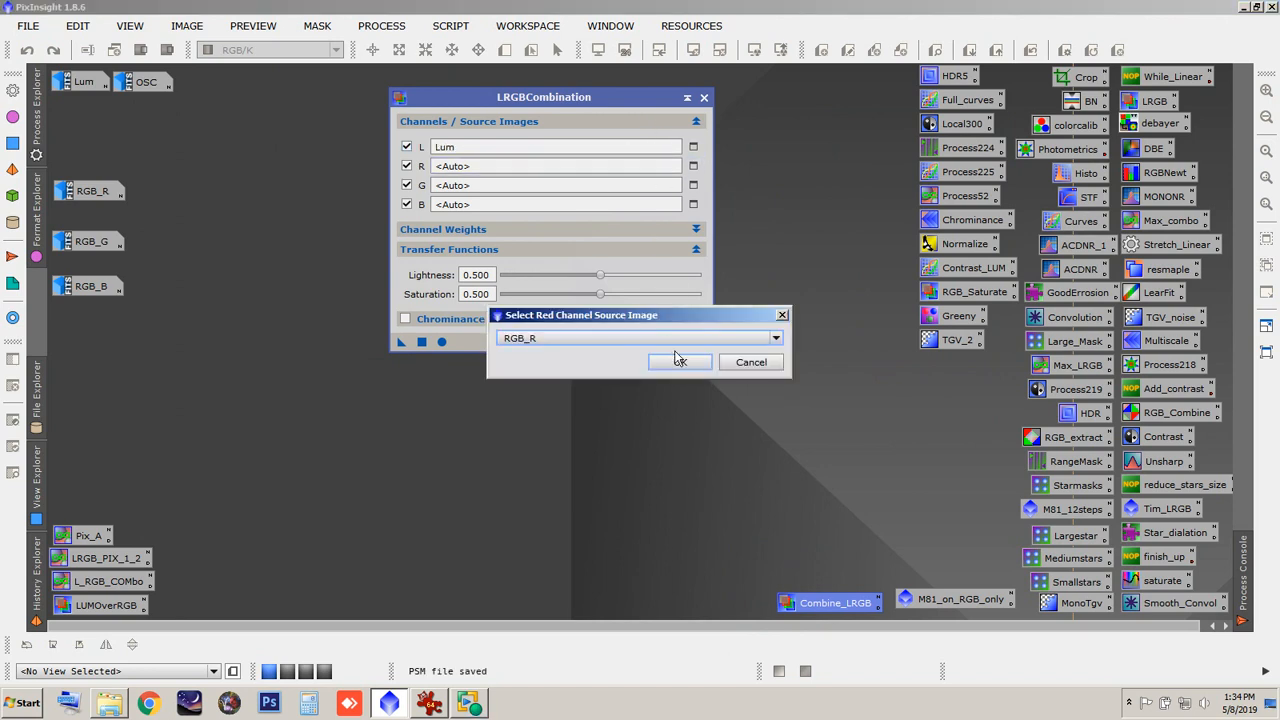
{"action": "left_click", "coordinate": [679, 362]}
{"action": "left_click", "coordinate": [694, 184]}
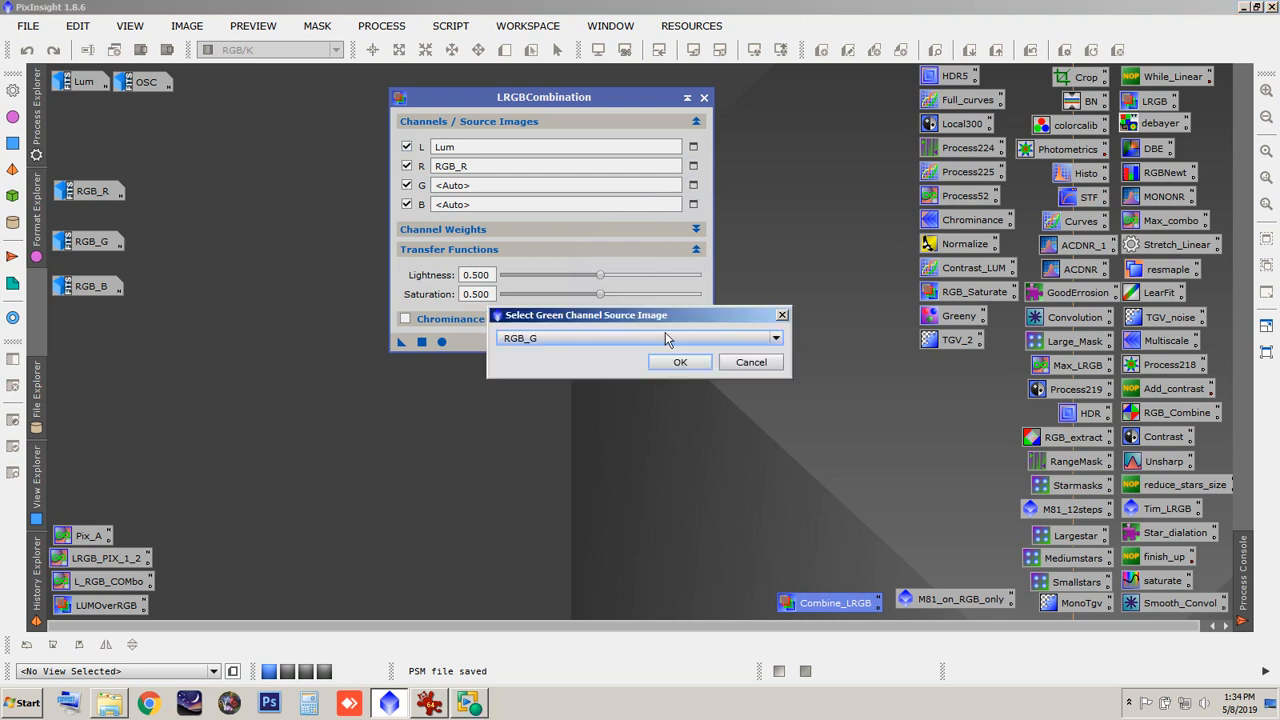
{"action": "left_click", "coordinate": [672, 362]}
{"action": "left_click", "coordinate": [694, 204]}
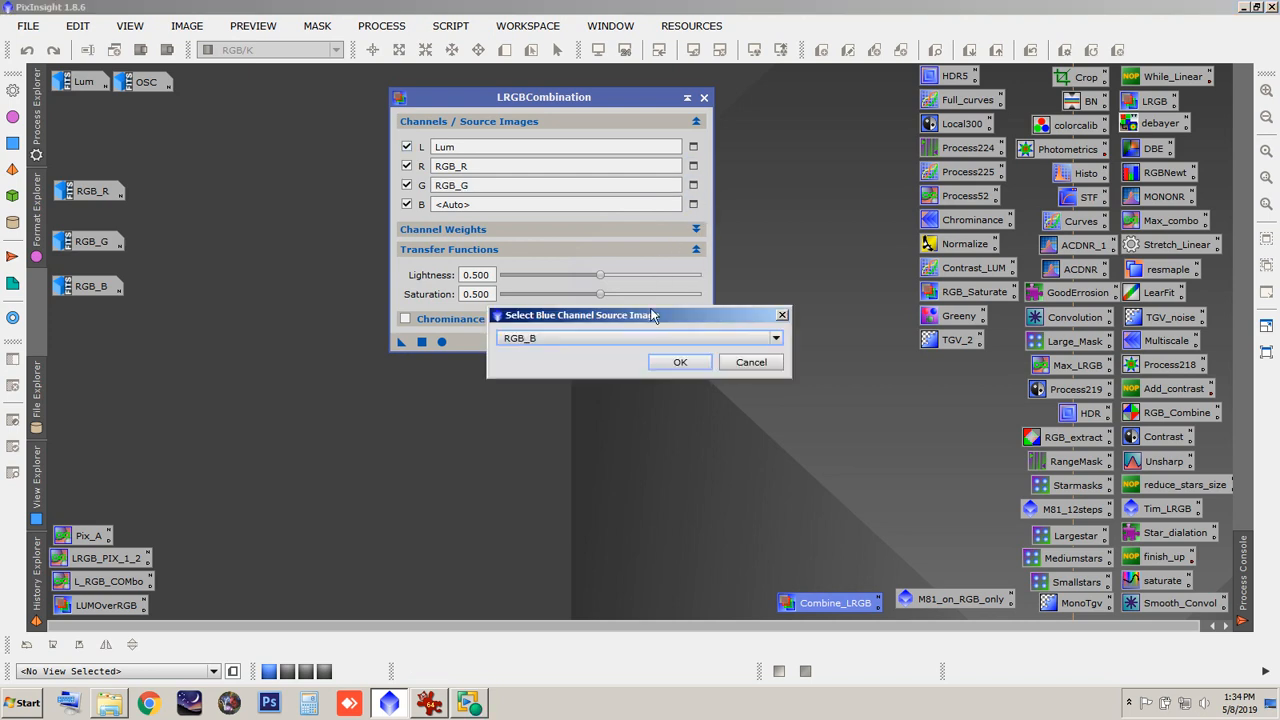
{"action": "left_click", "coordinate": [670, 363]}
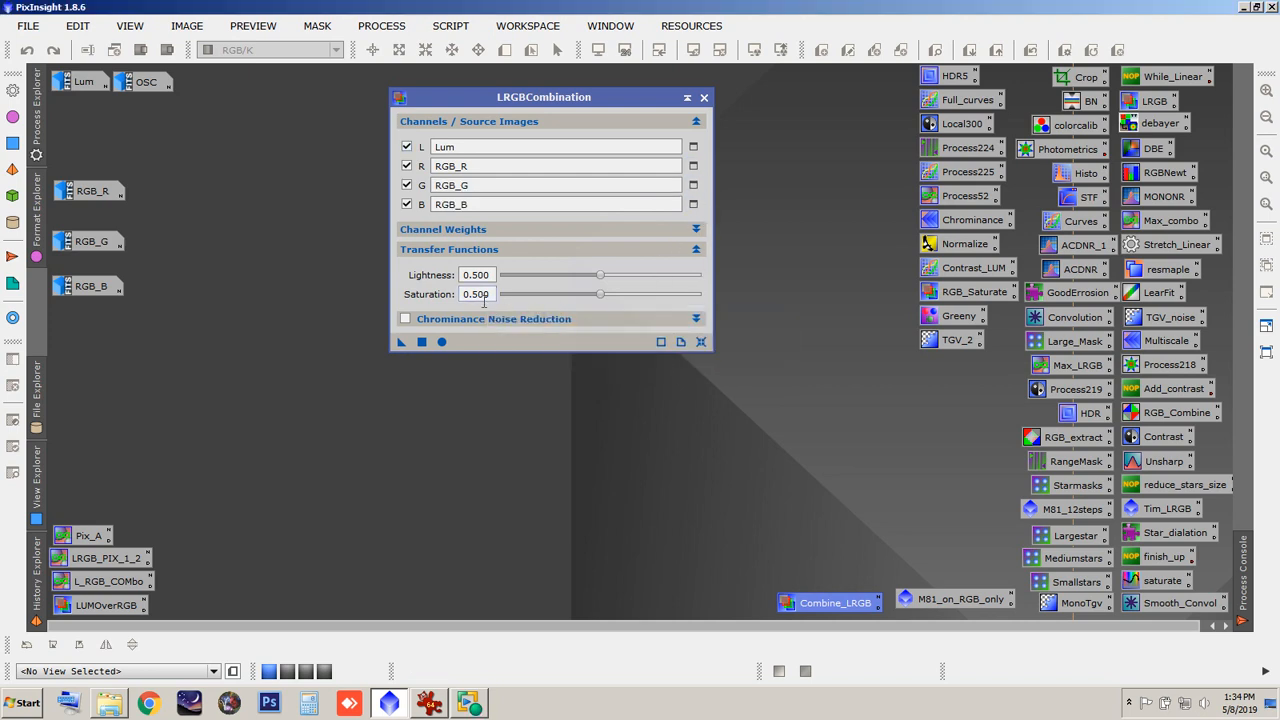
Step: Set LRGBCombination saturation to 0.400 and lightness to 0.600, and enable chrominance noise reduction
{"action": "left_click_drag", "start_coordinate": [475, 297], "coordinate": [496, 297]}
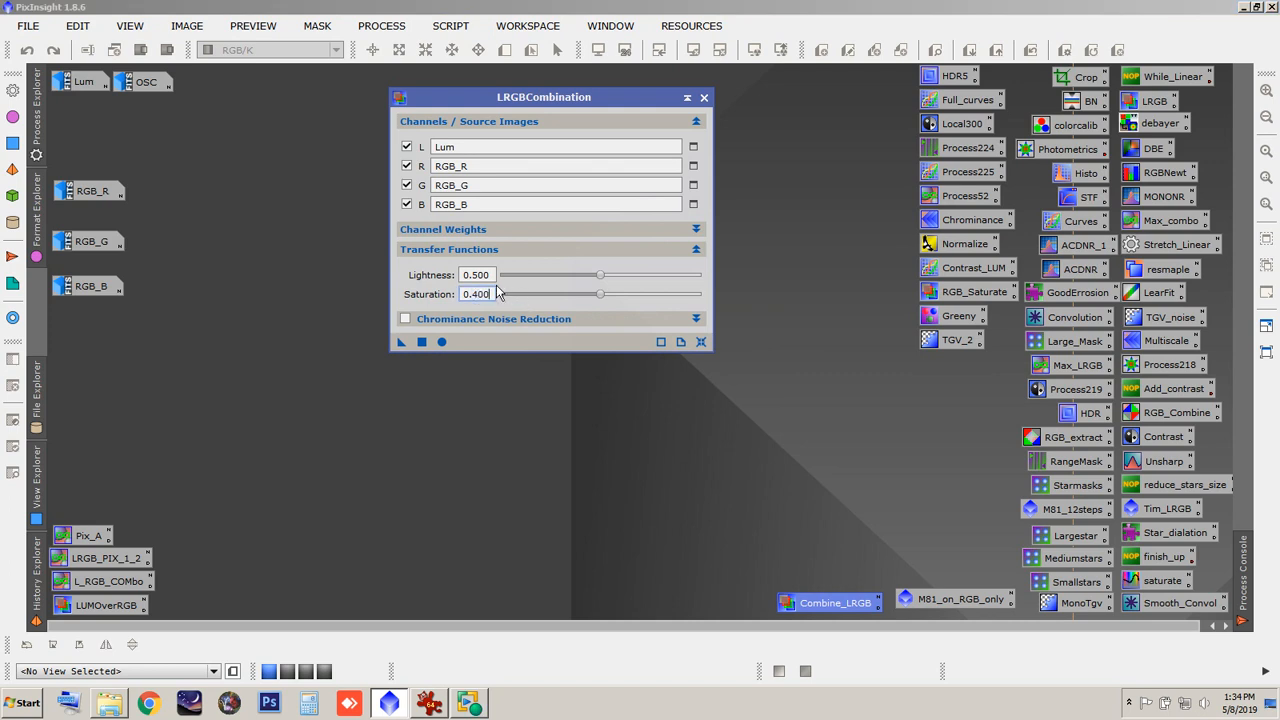
{"action": "left_click_drag", "start_coordinate": [476, 275], "coordinate": [488, 277]}
{"action": "left_click_drag", "start_coordinate": [498, 99], "coordinate": [530, 82]}
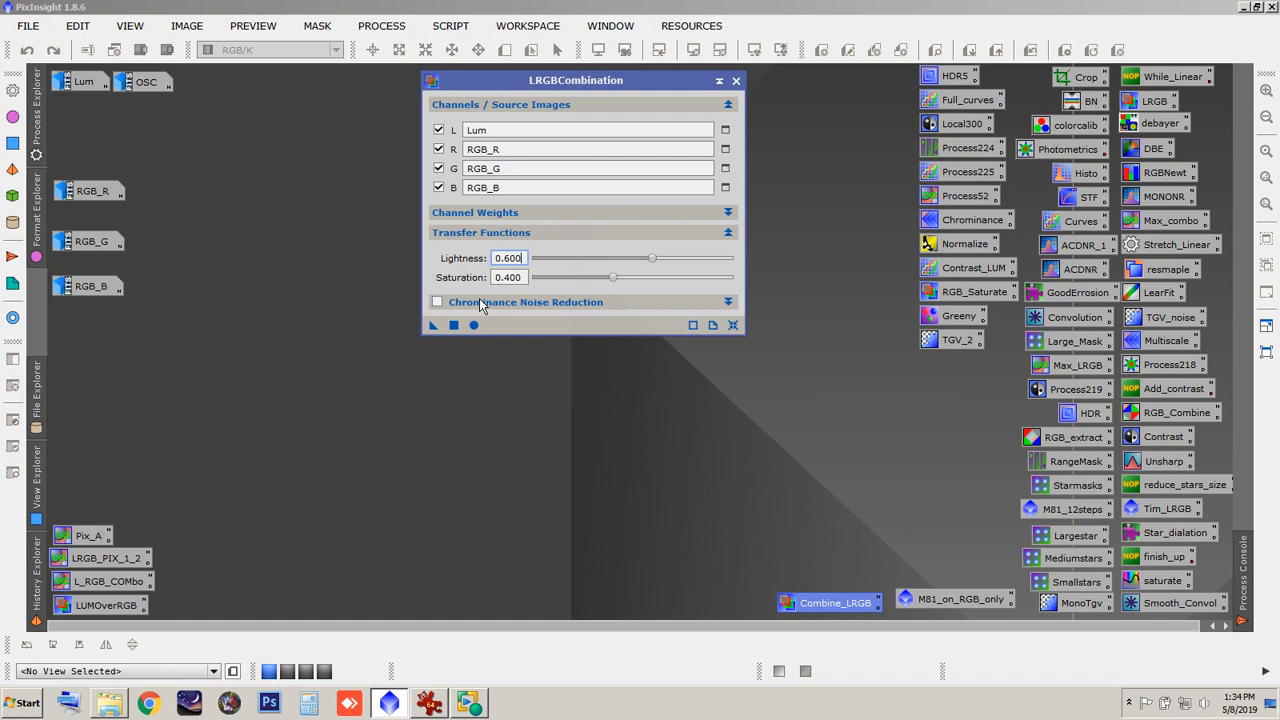
{"action": "left_click_drag", "start_coordinate": [553, 82], "coordinate": [892, 79]}
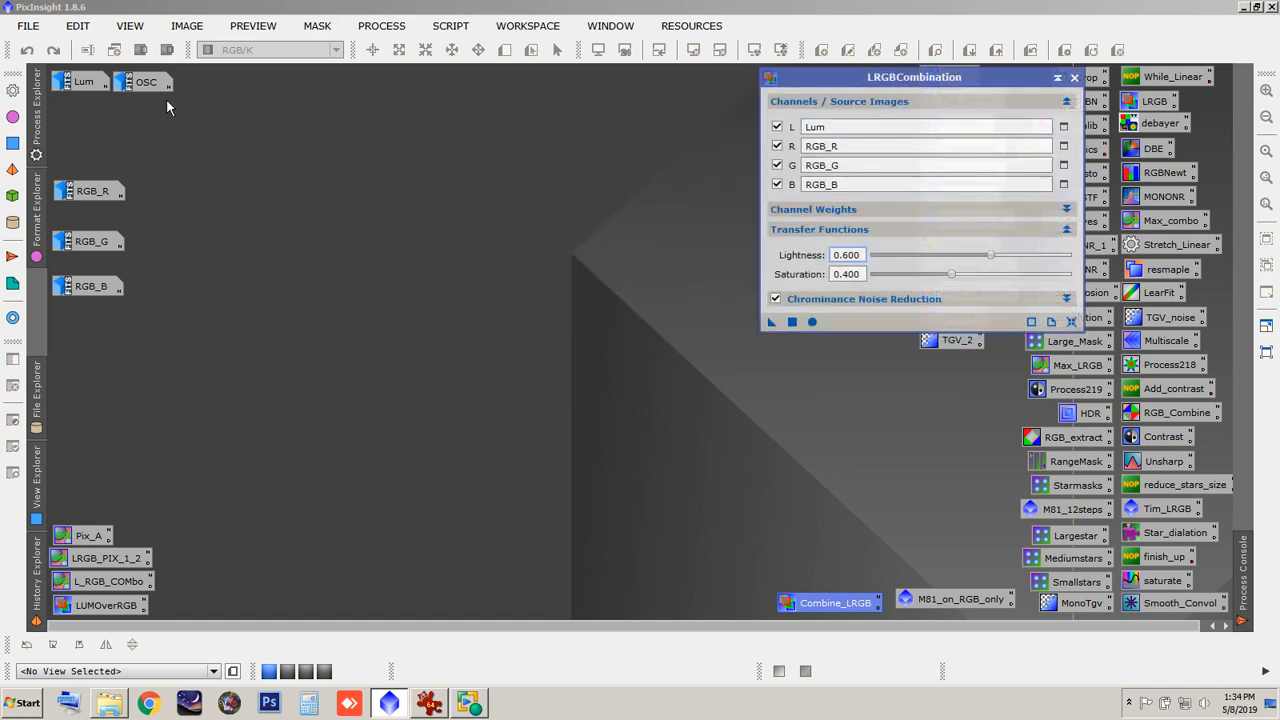
Step: Run LRGBCombination globally to generate a new combined image, and minimize the OSC image
{"action": "double_click", "coordinate": [145, 82]}
{"action": "left_click_drag", "start_coordinate": [373, 103], "coordinate": [275, 91]}
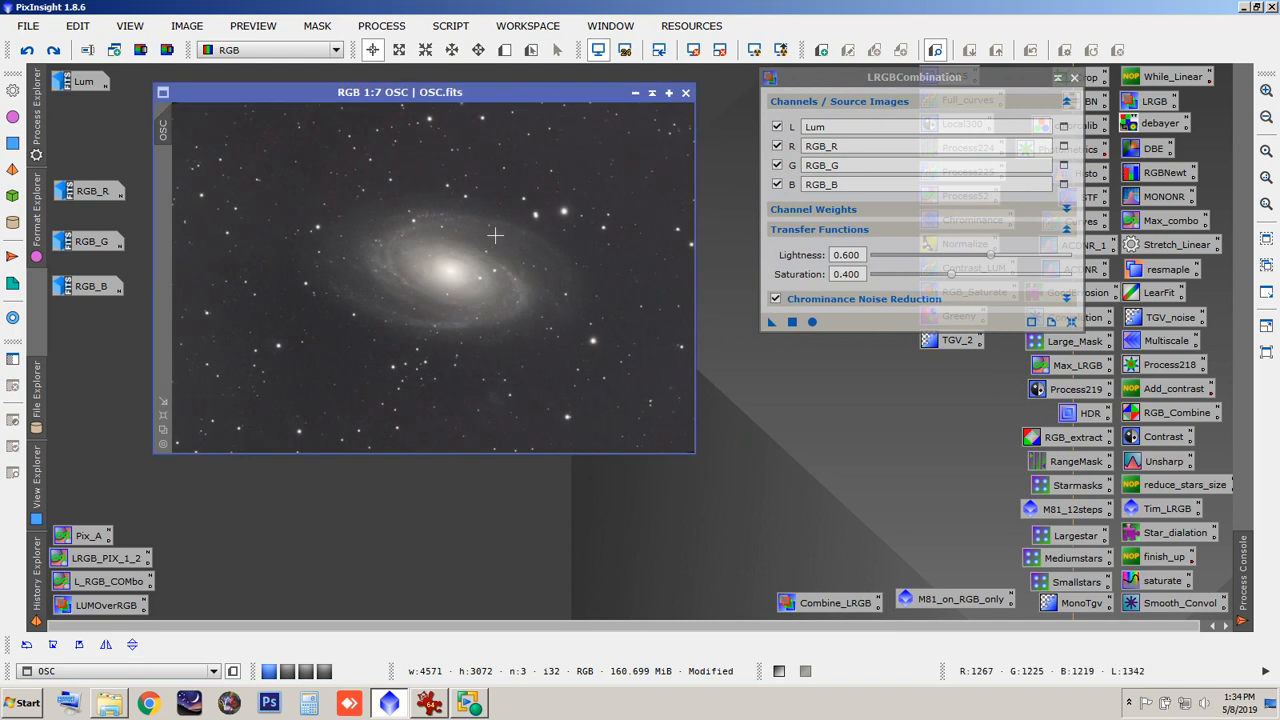
{"action": "left_click", "coordinate": [812, 321]}
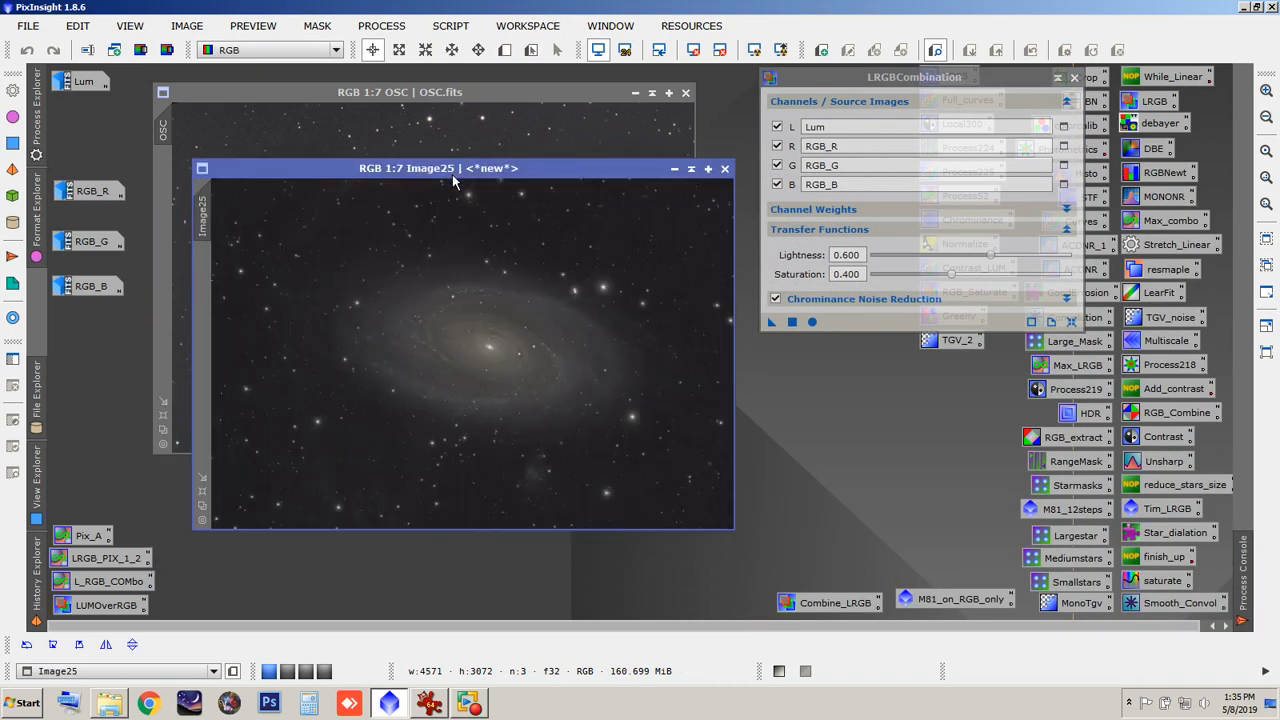
{"action": "left_click", "coordinate": [460, 92]}
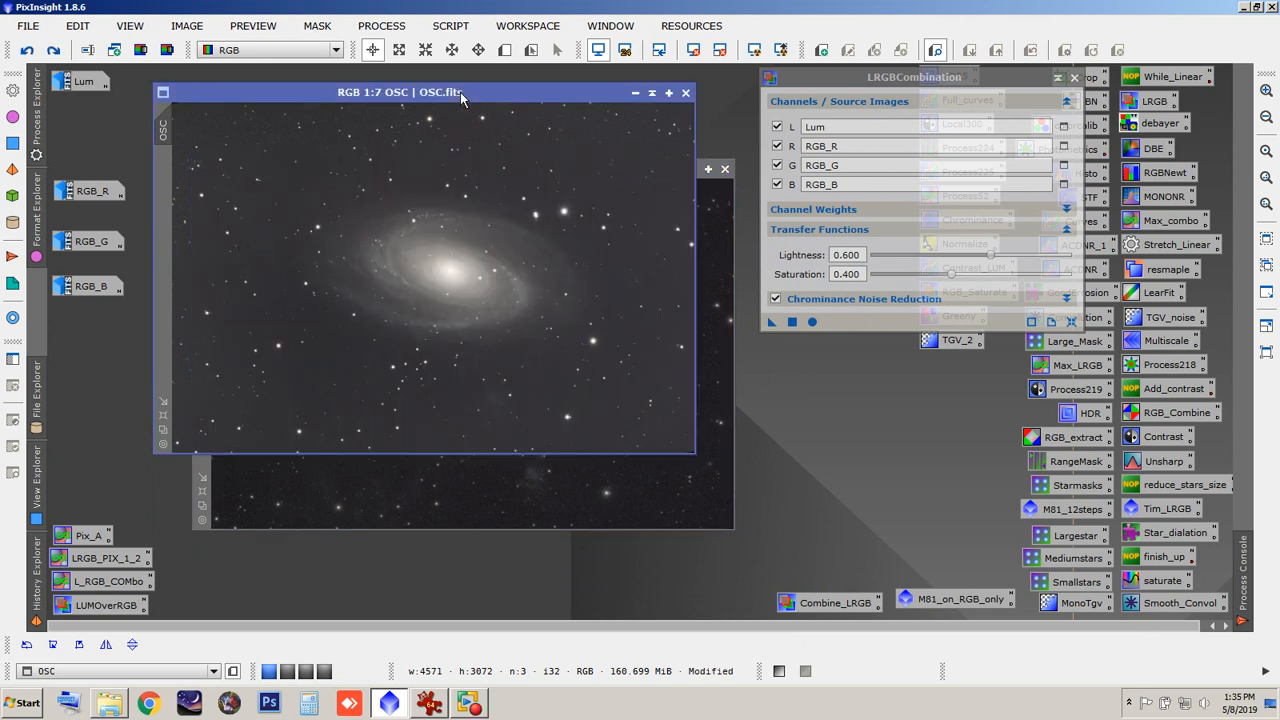
{"action": "left_click", "coordinate": [635, 94]}
Step: Examine the new combined image's galaxy core and background noise up close, and return to the full view
{"action": "left_click_drag", "start_coordinate": [544, 171], "coordinate": [543, 139]}
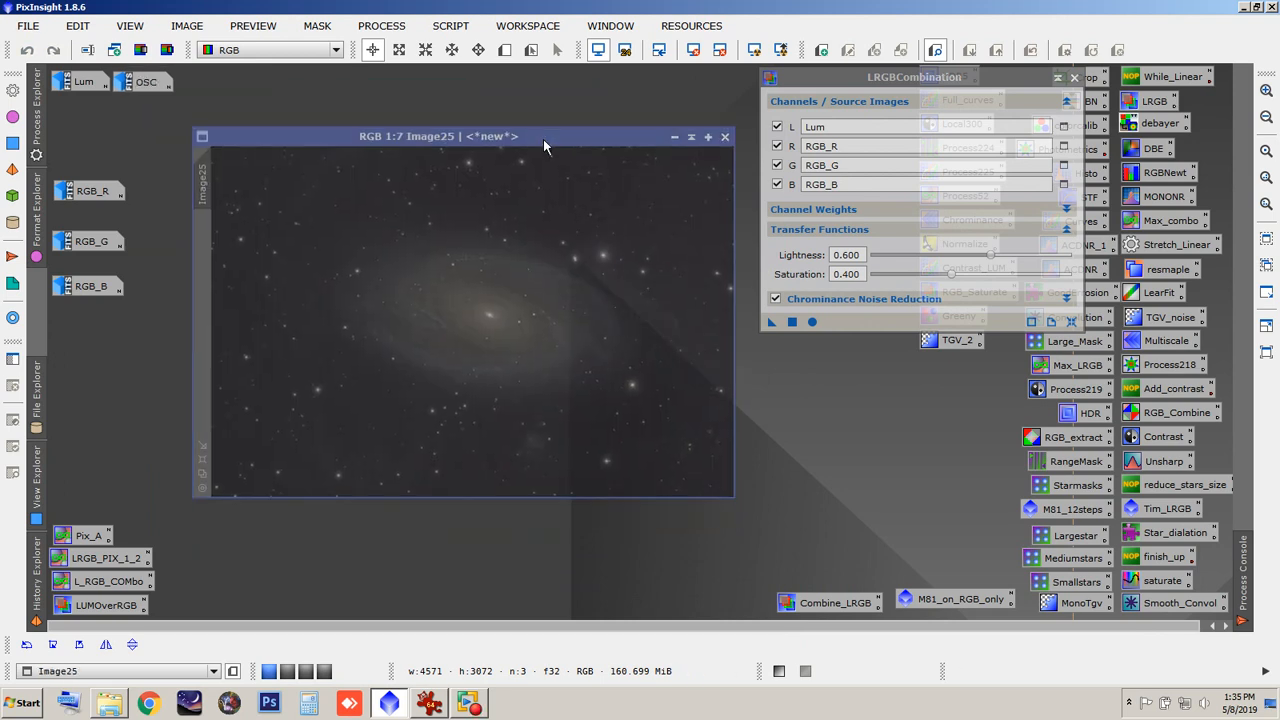
{"action": "scroll", "coordinate": [453, 224], "scroll_direction": "up", "scroll_amount": 3}
{"action": "scroll", "coordinate": [453, 224], "scroll_direction": "up", "scroll_amount": 3}
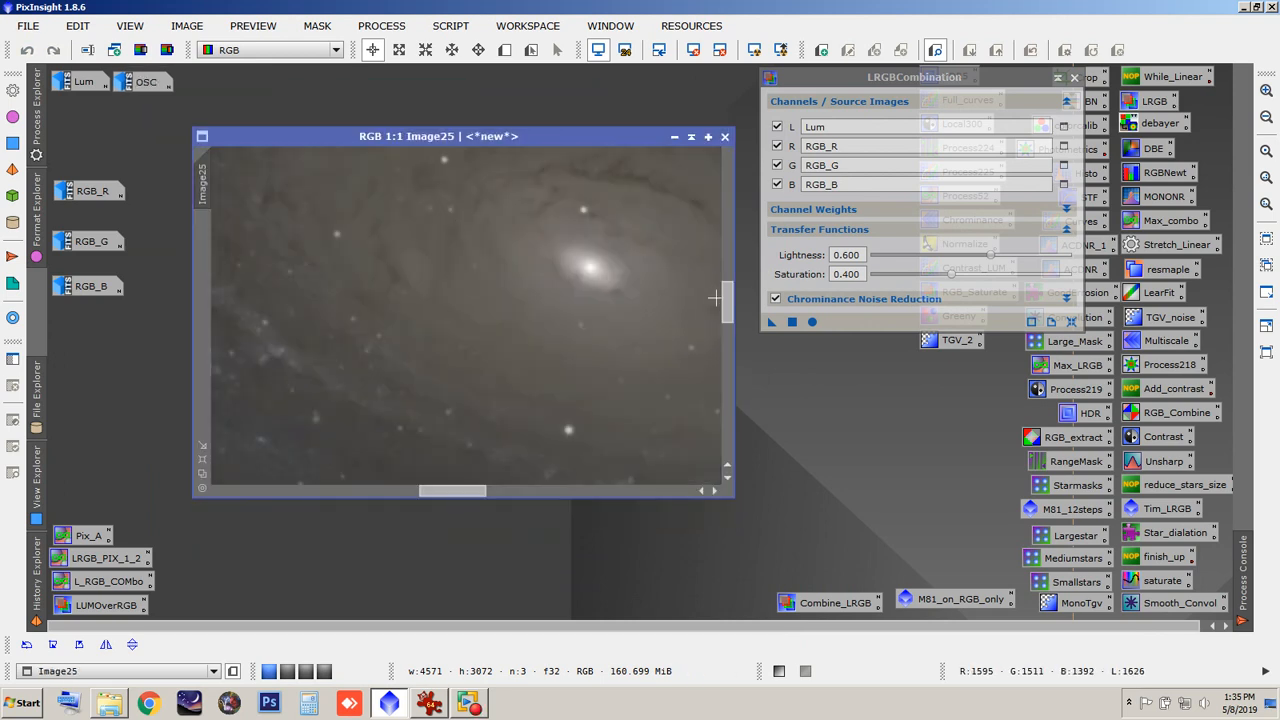
{"action": "left_click_drag", "start_coordinate": [727, 310], "coordinate": [706, 410]}
{"action": "scroll", "coordinate": [606, 335], "scroll_direction": "up", "scroll_amount": 3}
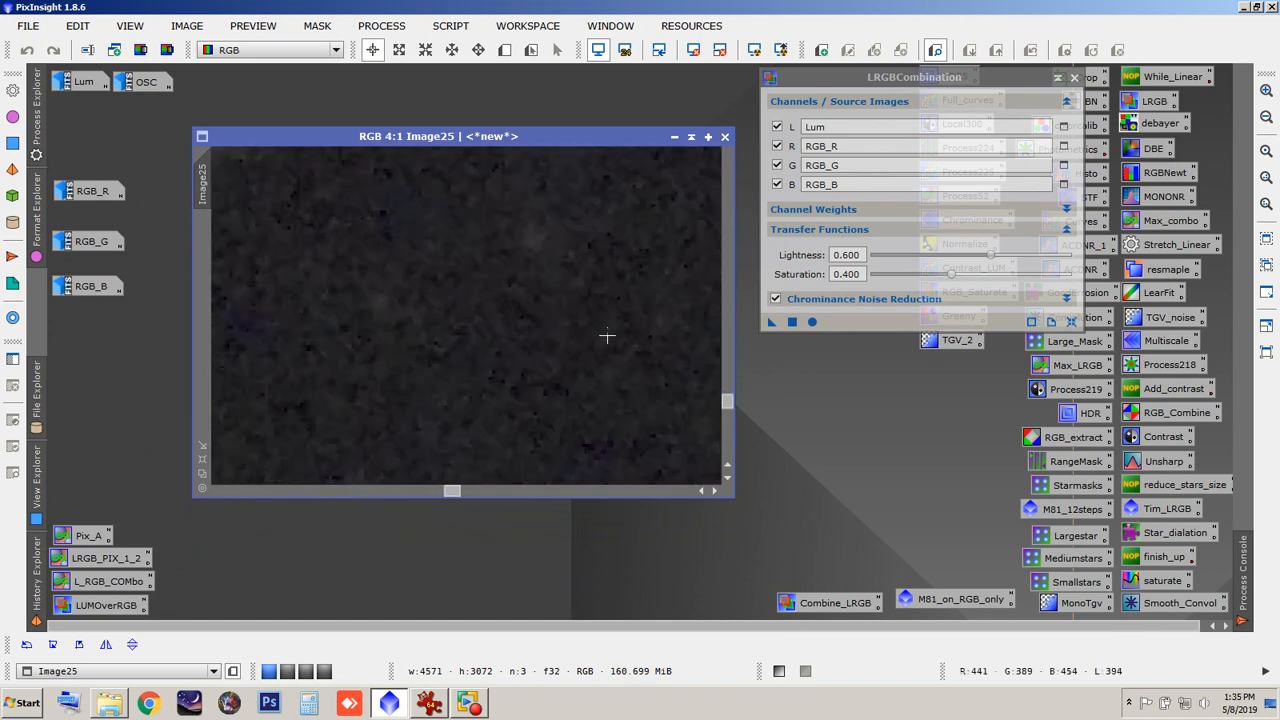
{"action": "scroll", "coordinate": [606, 335], "scroll_direction": "down", "scroll_amount": 10}
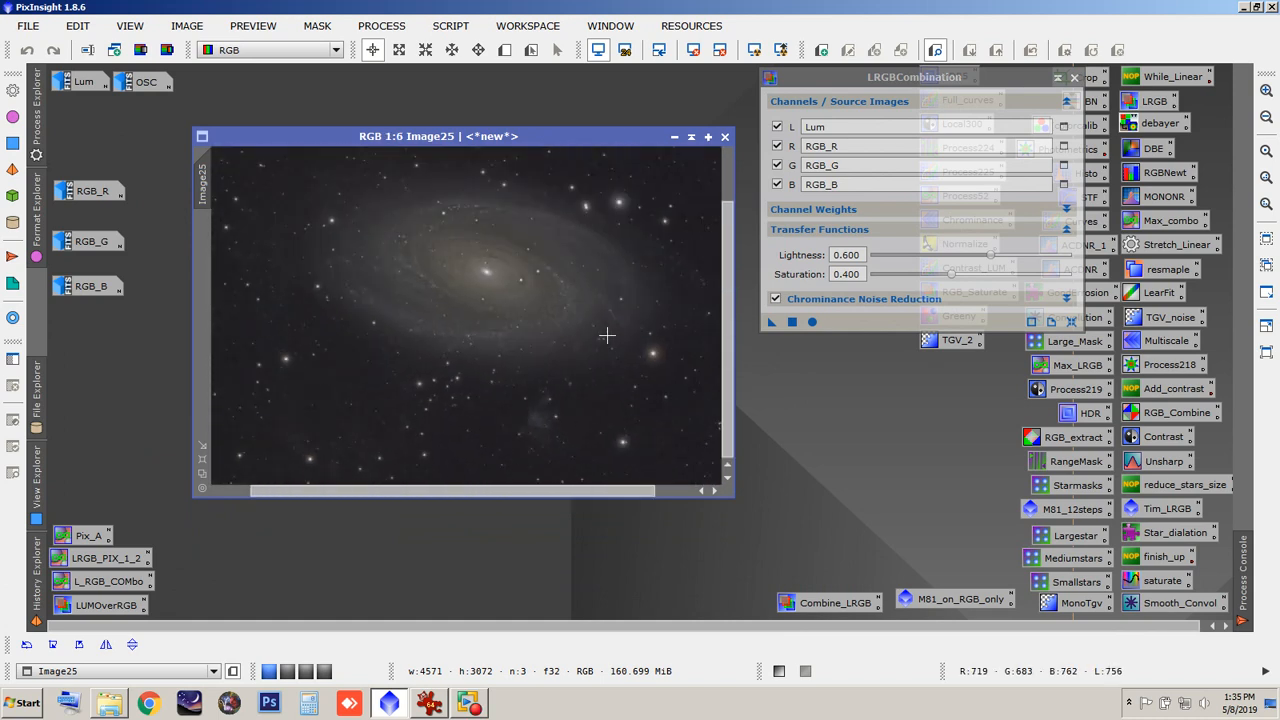
{"action": "scroll", "coordinate": [606, 335], "scroll_direction": "up", "scroll_amount": 1}
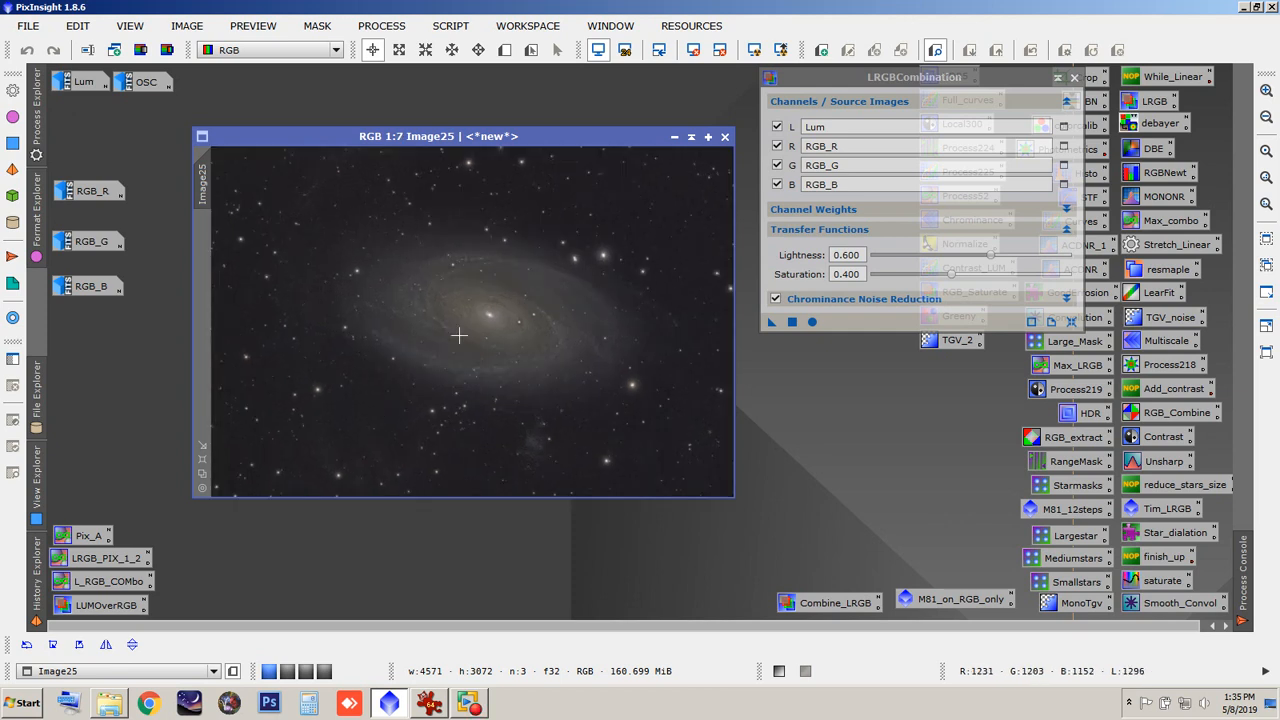
Step: Set the new combined image's identifier to LRGB_3 and close LRGBCombination
{"action": "double_click", "coordinate": [201, 192]}
{"action": "type", "text": "LRGB_3"}
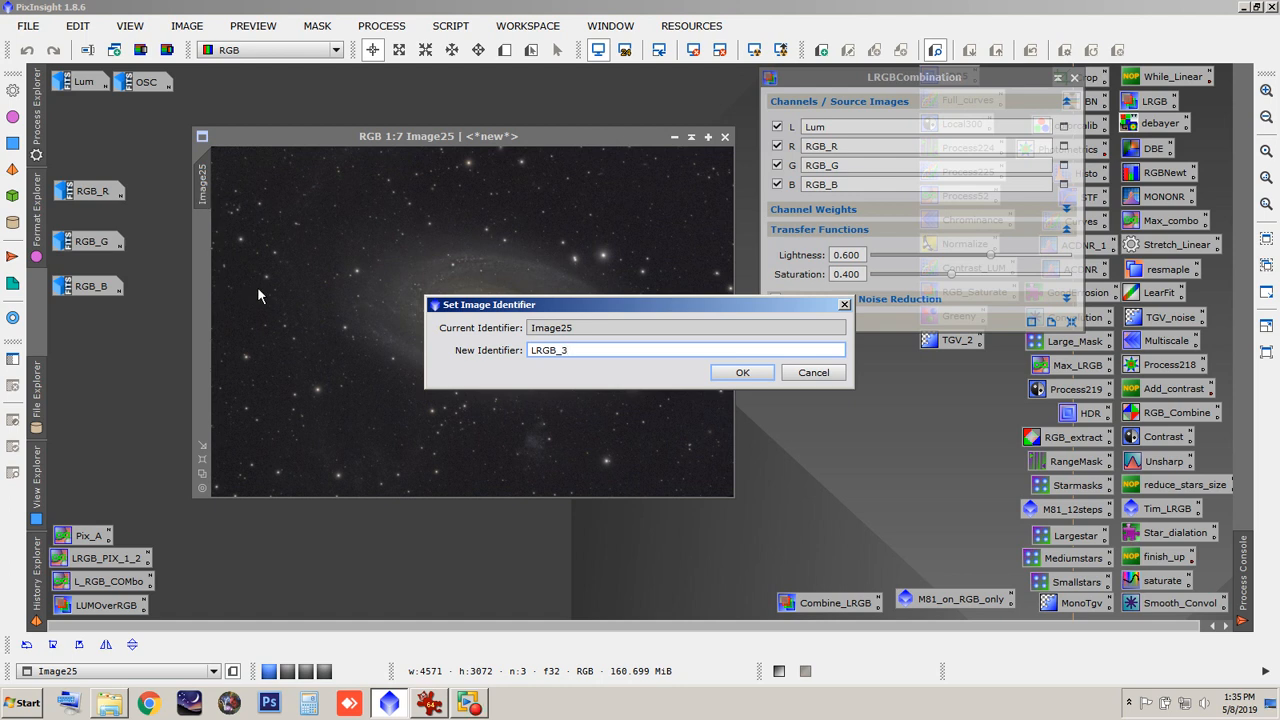
{"action": "left_click", "coordinate": [741, 372]}
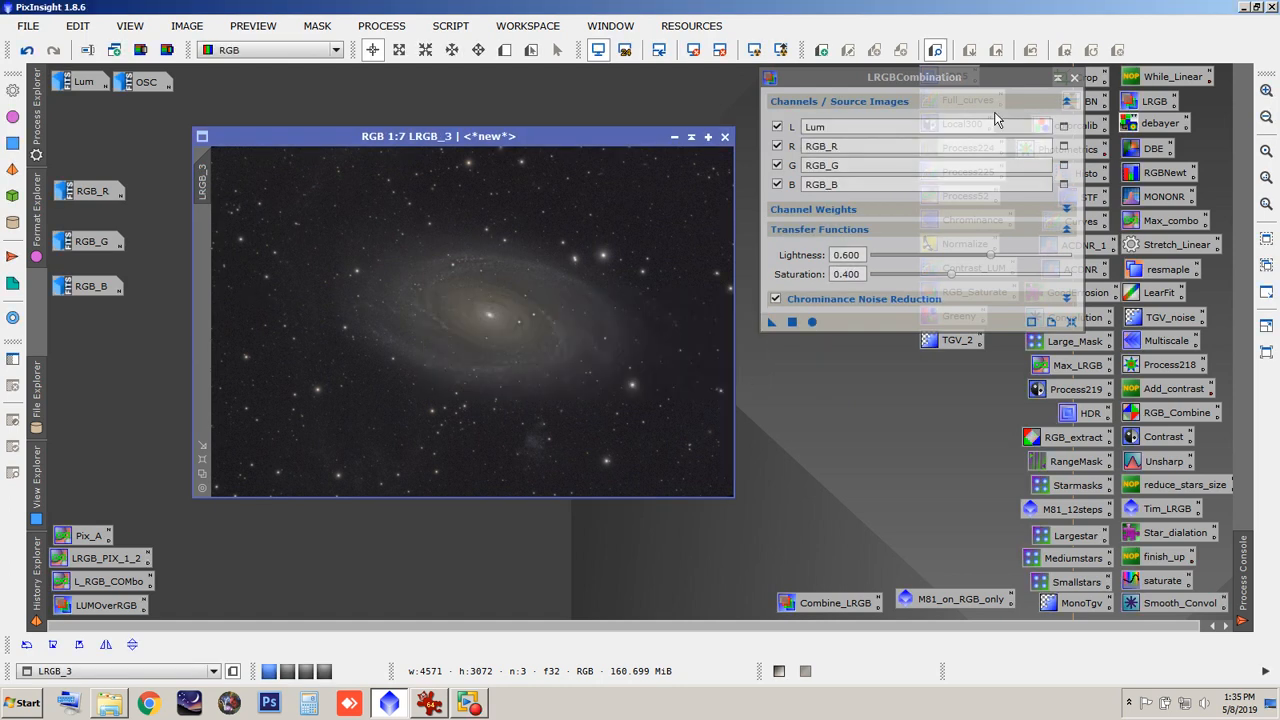
{"action": "left_click", "coordinate": [1074, 77]}
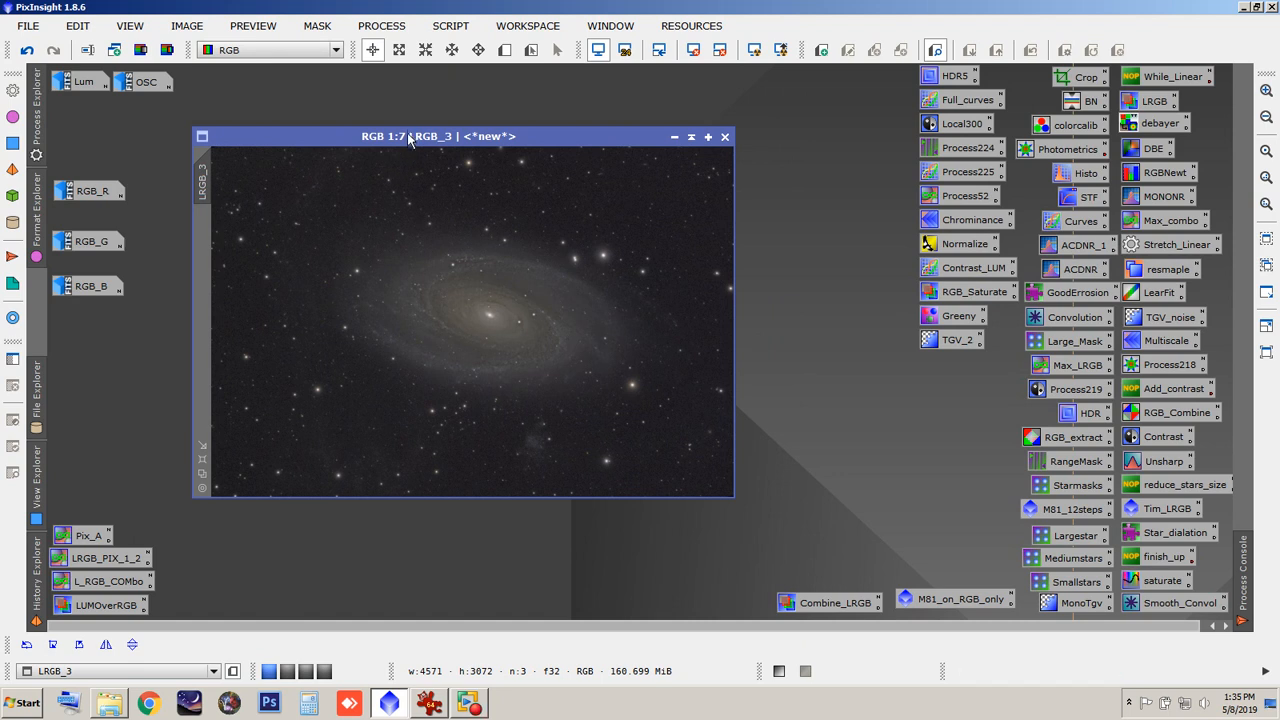
Step: Send the LRGB_3 image to the second workspace and switch to that workspace
{"action": "left_click_drag", "start_coordinate": [409, 138], "coordinate": [431, 117]}
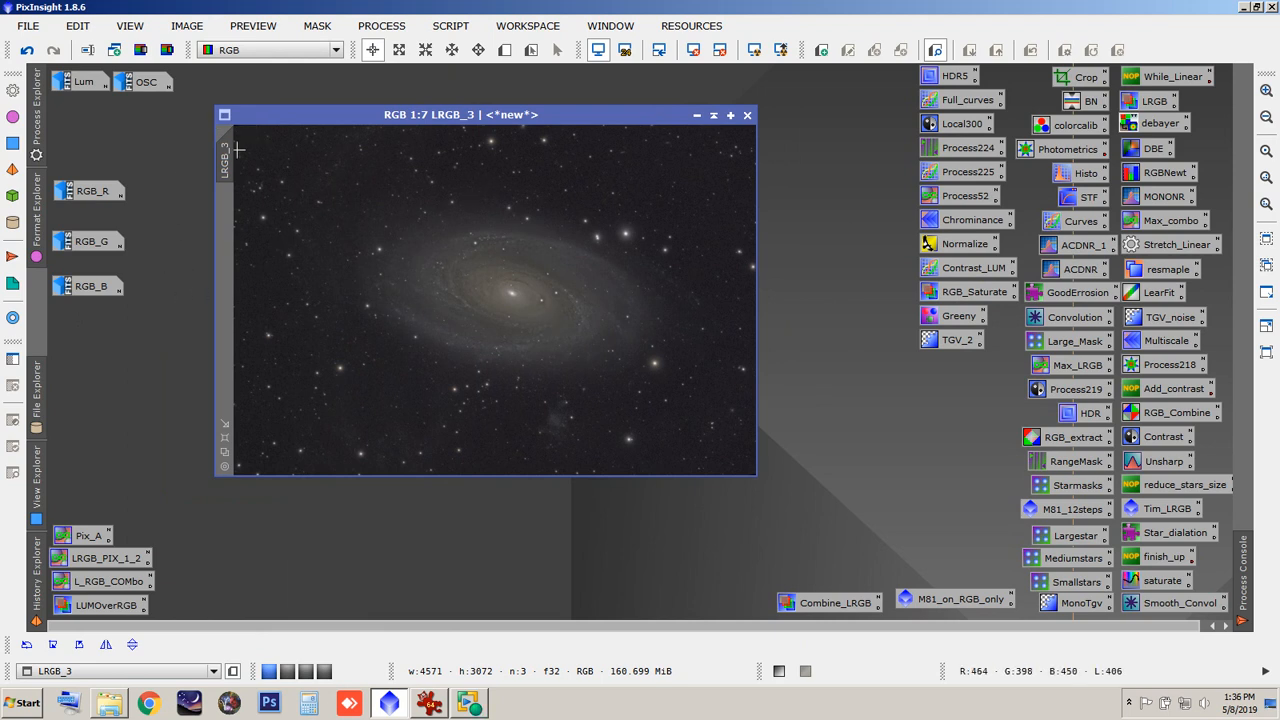
{"action": "right_click", "coordinate": [401, 116]}
{"action": "mouse_move", "coordinate": [462, 130]}
{"action": "left_click", "coordinate": [587, 146]}
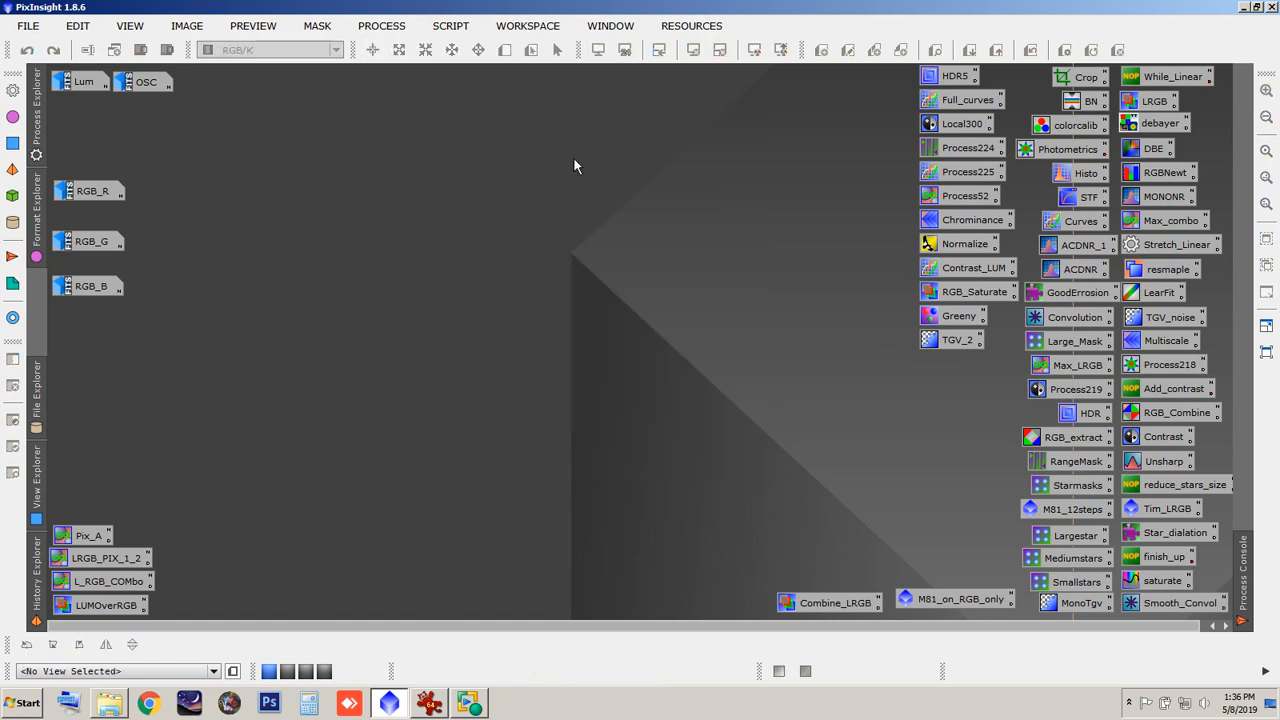
{"action": "left_click", "coordinate": [287, 671]}
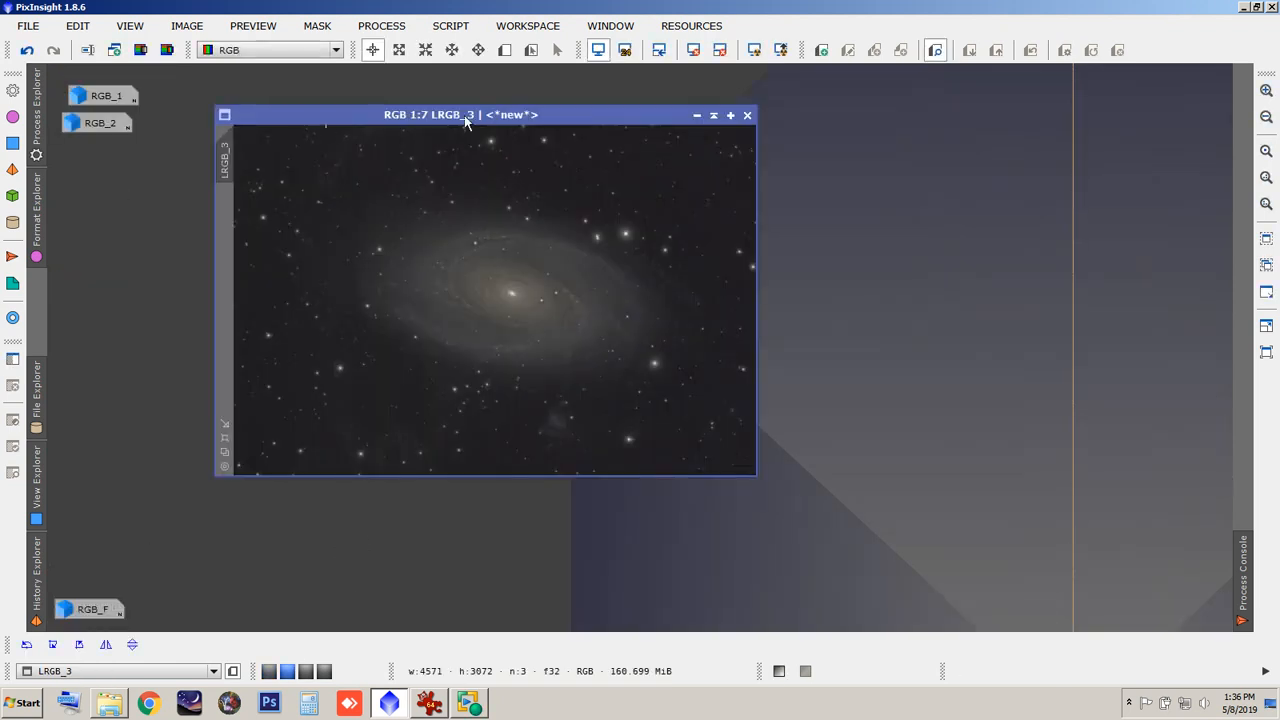
Step: Minimize LRGB_3, place its icon below the RGB_2 icon, and return to the first workspace
{"action": "left_click", "coordinate": [697, 116]}
{"action": "left_click_drag", "start_coordinate": [506, 301], "coordinate": [90, 153]}
{"action": "left_click", "coordinate": [269, 671]}
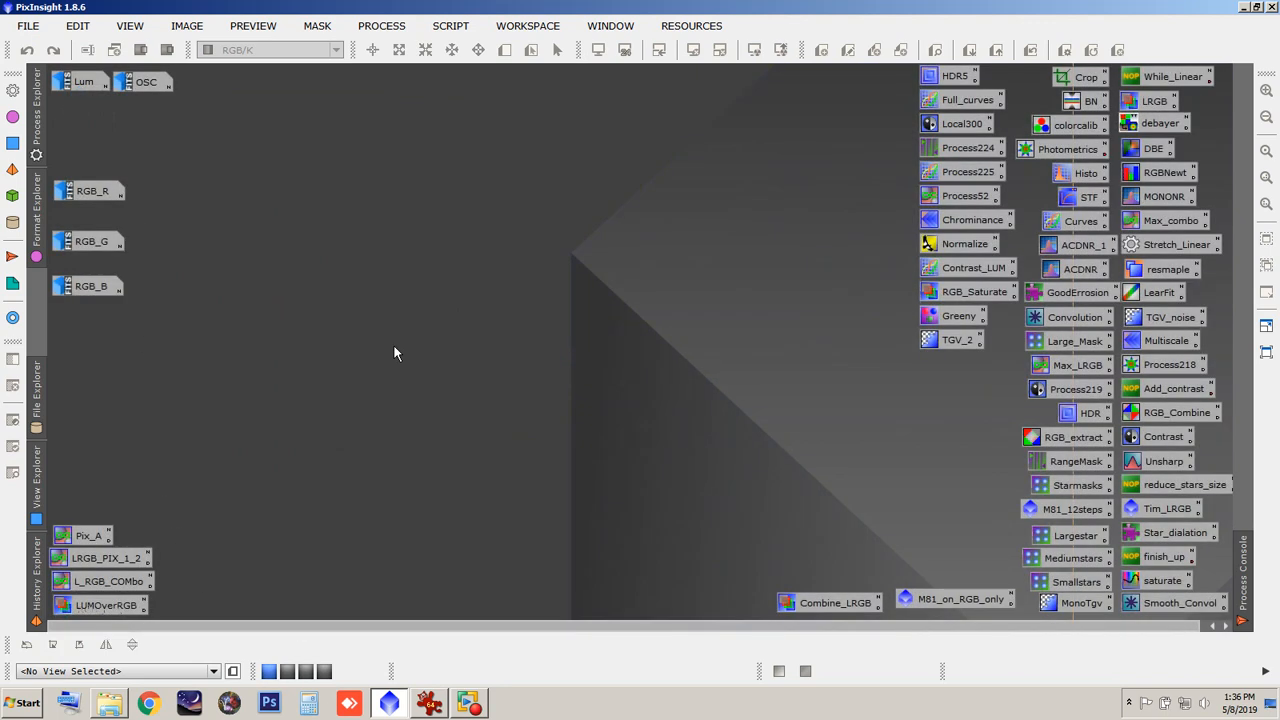
Step: Restore the minimized OSC image and position its window in the free area of the workspace
{"action": "double_click", "coordinate": [149, 84]}
{"action": "left_click_drag", "start_coordinate": [373, 99], "coordinate": [363, 104]}
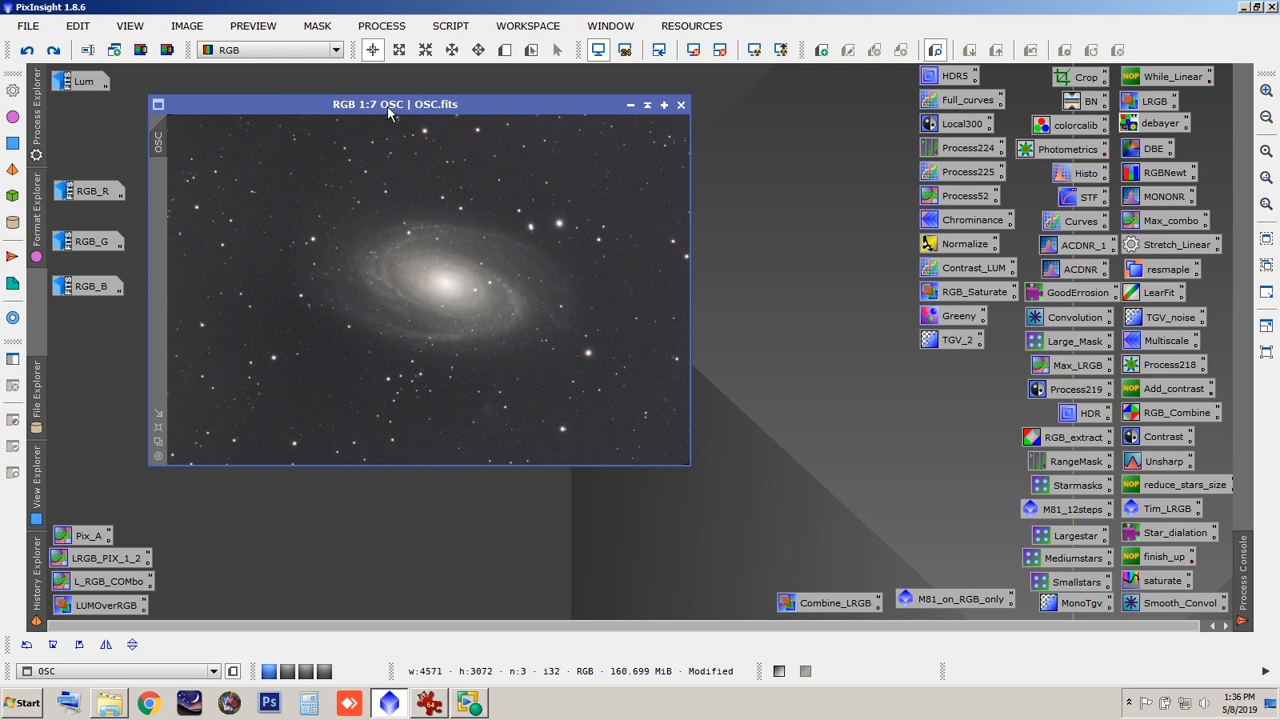
{"action": "left_click_drag", "start_coordinate": [280, 106], "coordinate": [352, 110]}
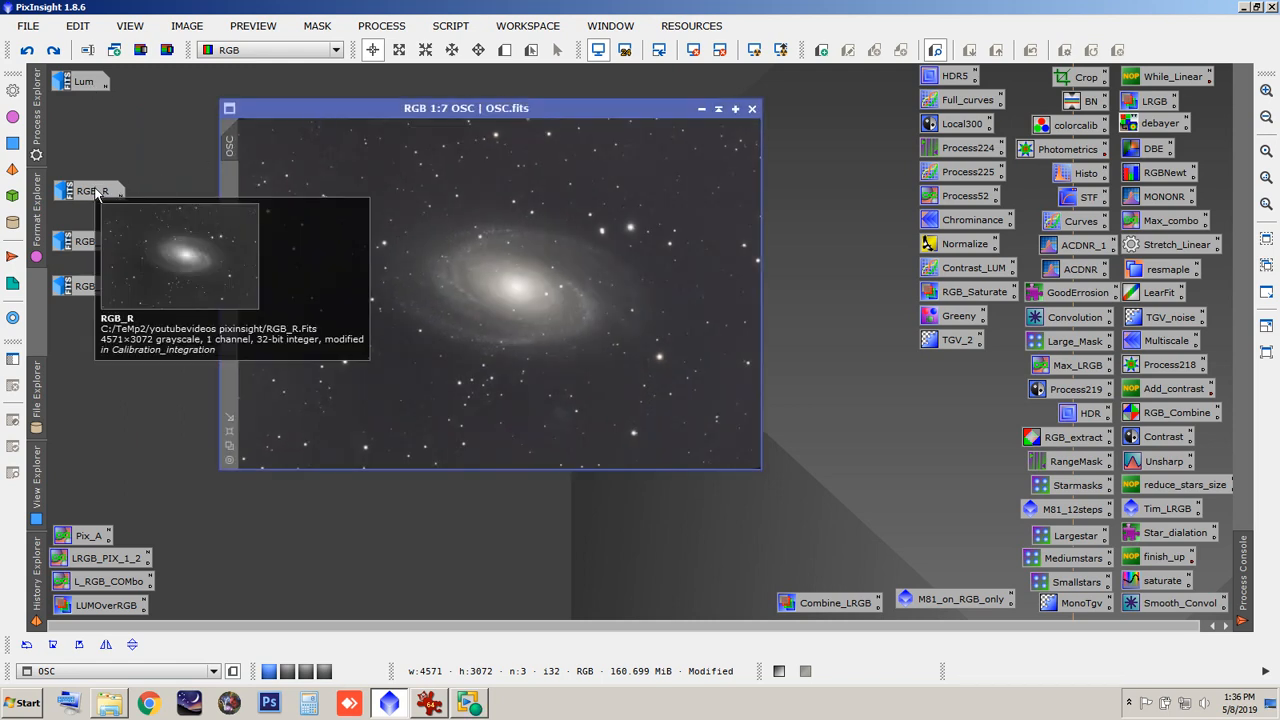
Step: Restore the RGB_R, RGB_G and RGB_B channel images one by one and close each without saving
{"action": "double_click", "coordinate": [97, 193]}
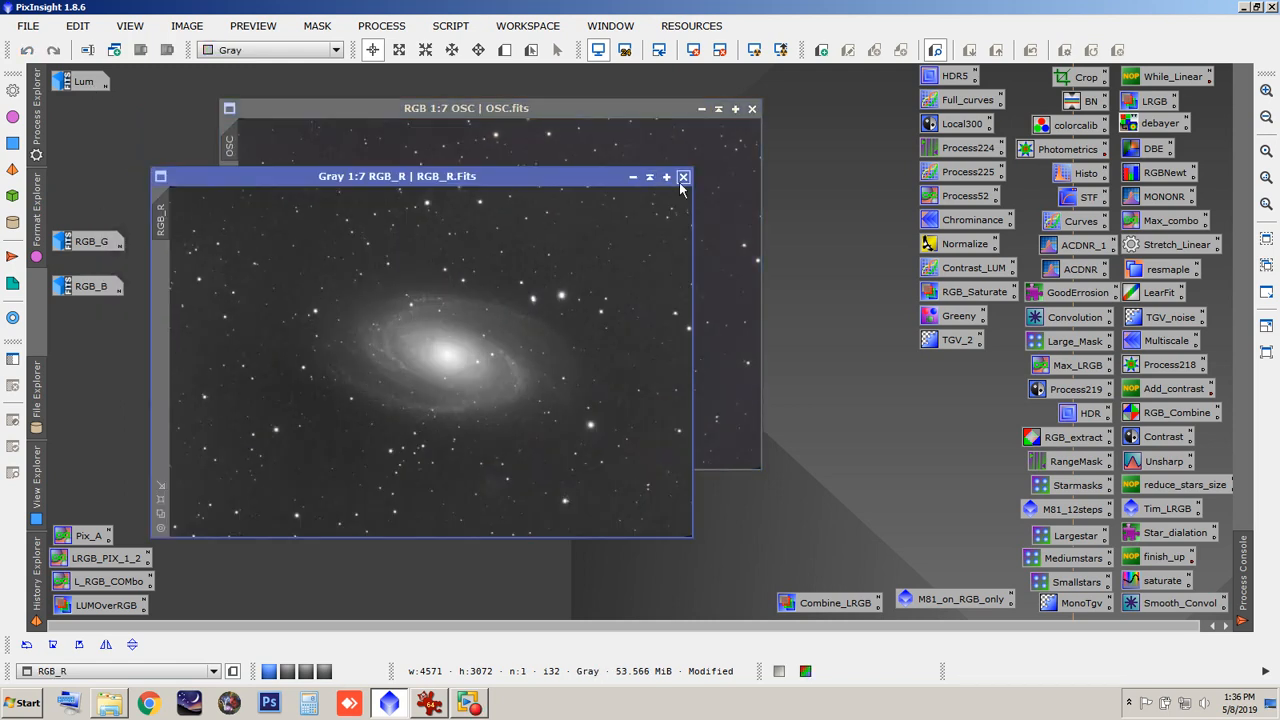
{"action": "left_click", "coordinate": [683, 177]}
{"action": "left_click", "coordinate": [599, 385]}
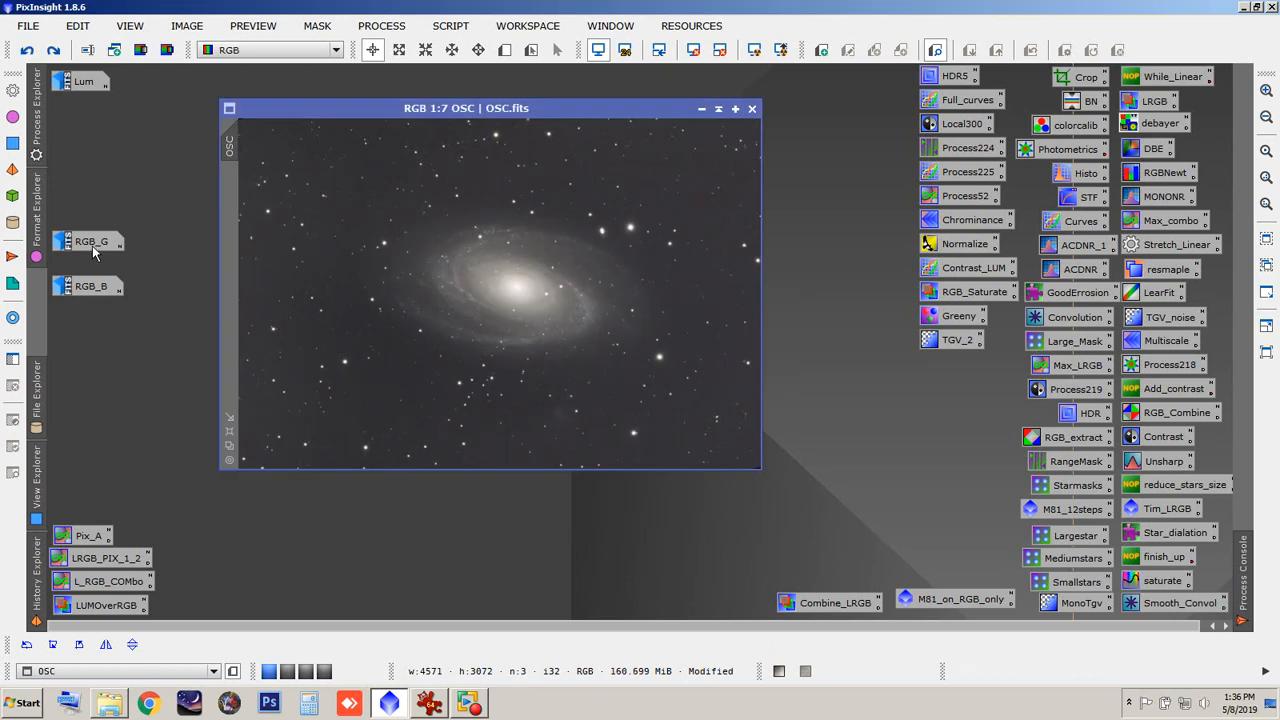
{"action": "double_click", "coordinate": [91, 241]}
{"action": "left_click", "coordinate": [658, 151]}
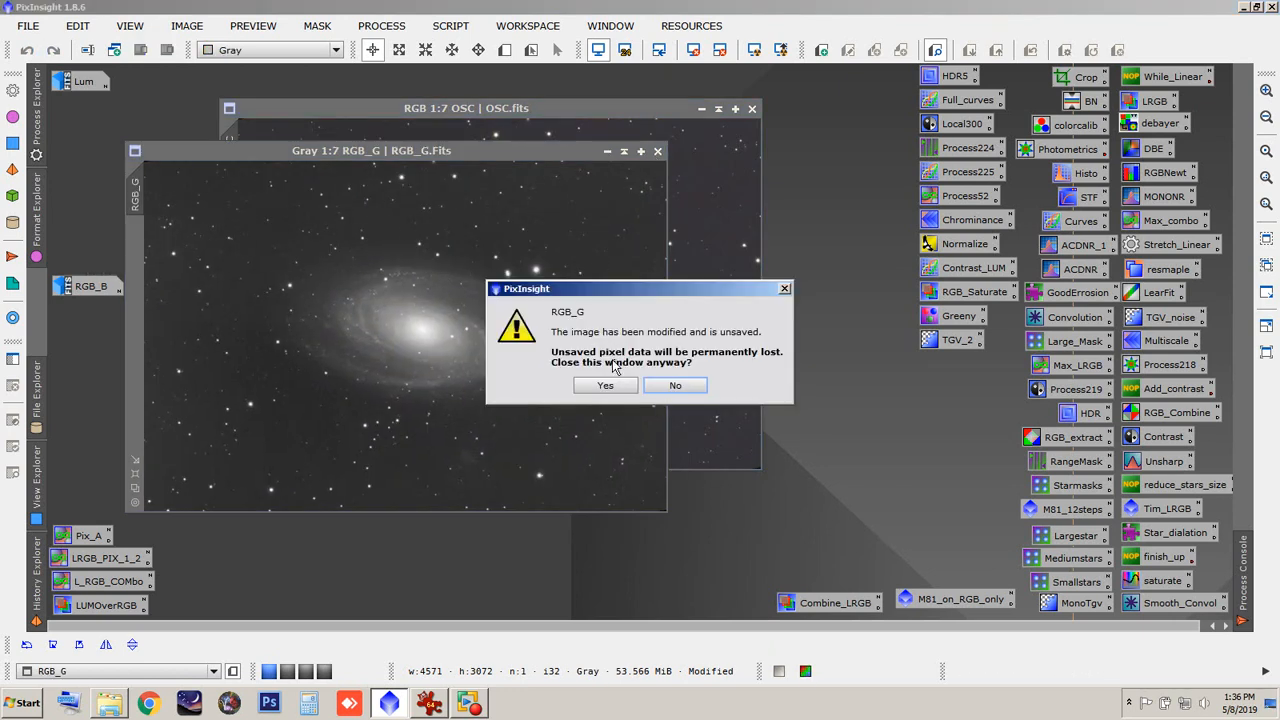
{"action": "left_click", "coordinate": [608, 384]}
{"action": "double_click", "coordinate": [84, 287]}
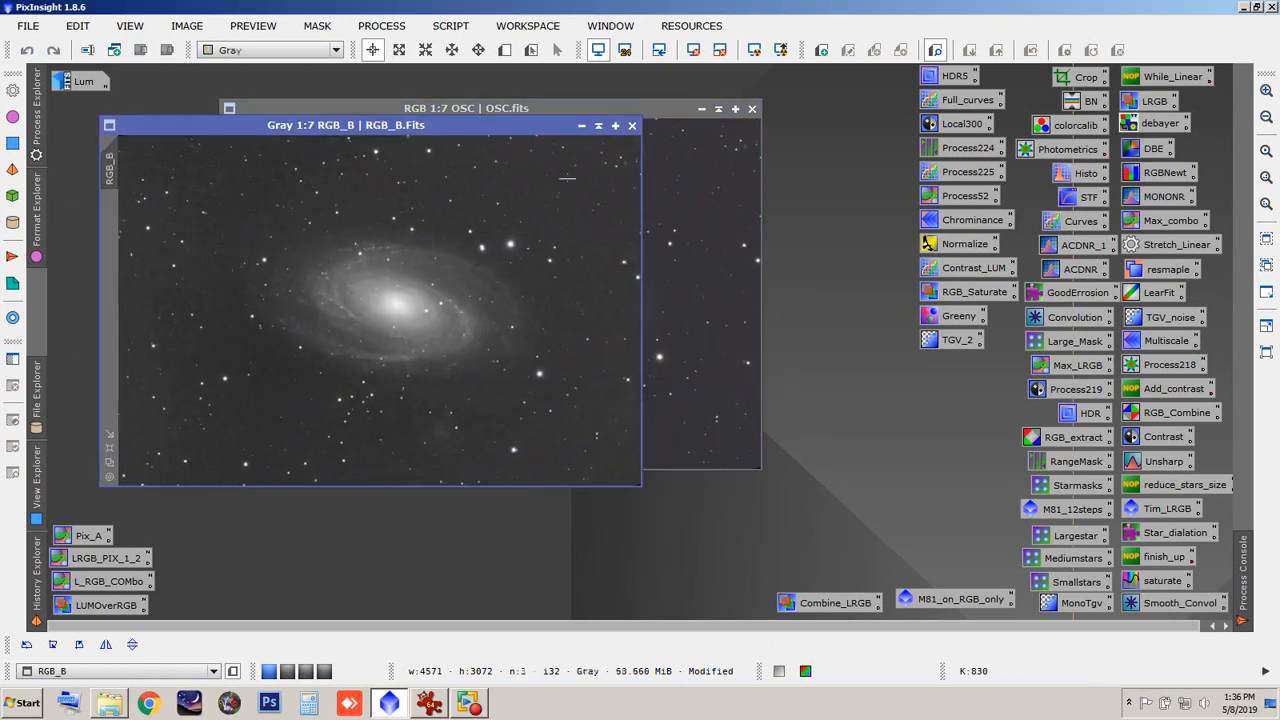
{"action": "left_click", "coordinate": [632, 126]}
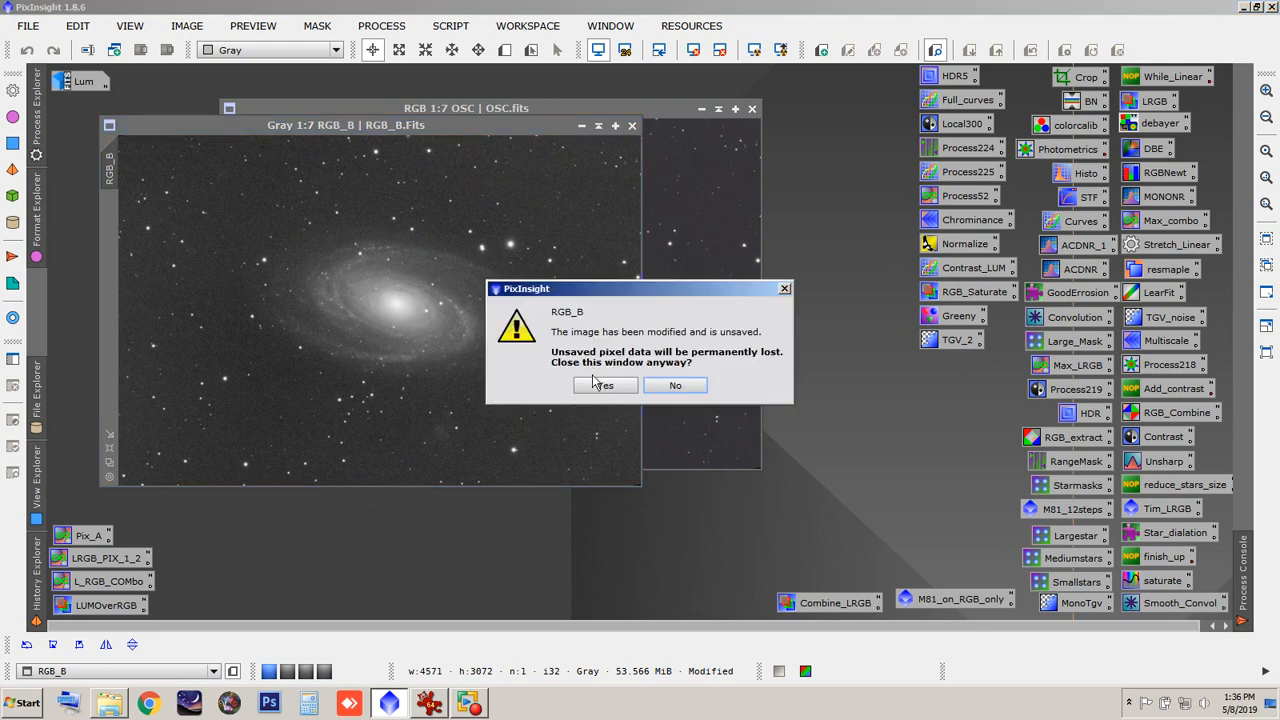
{"action": "left_click", "coordinate": [603, 385]}
Step: Set the OSC image's identifier to RGB and reposition its window
{"action": "left_click_drag", "start_coordinate": [453, 112], "coordinate": [433, 101]}
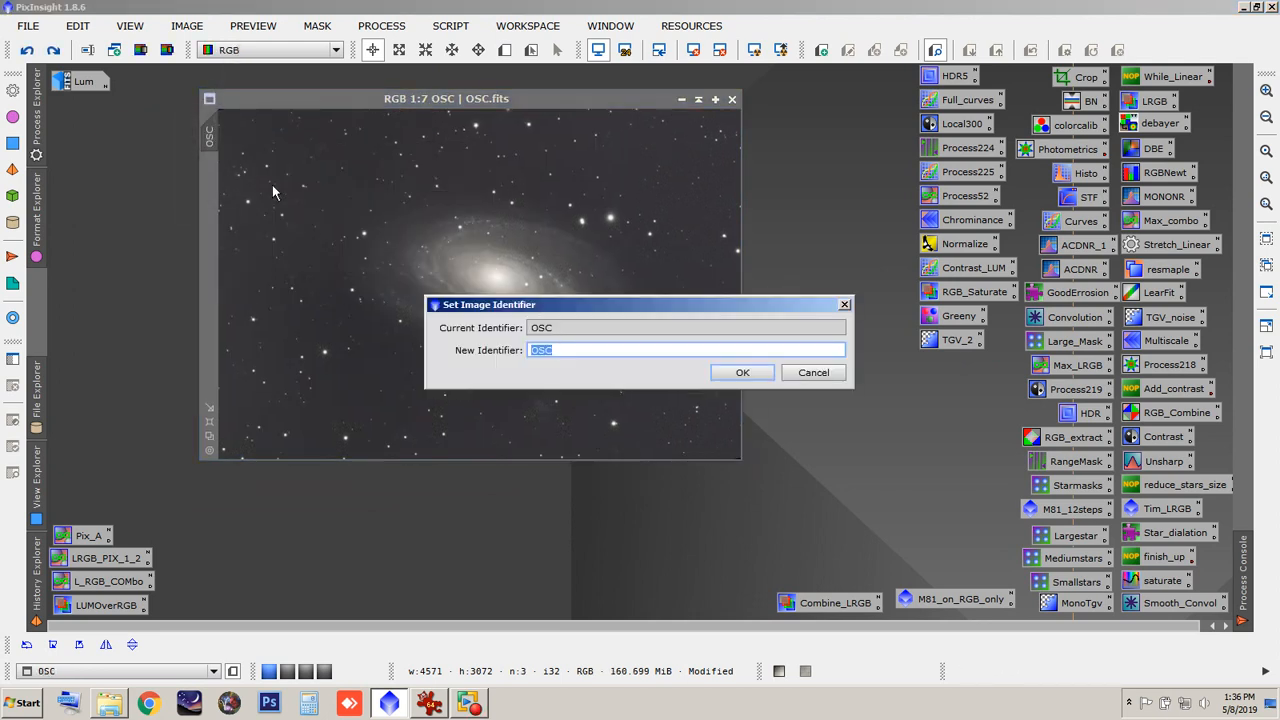
{"action": "type", "text": "RGB"}
{"action": "key", "text": "Return"}
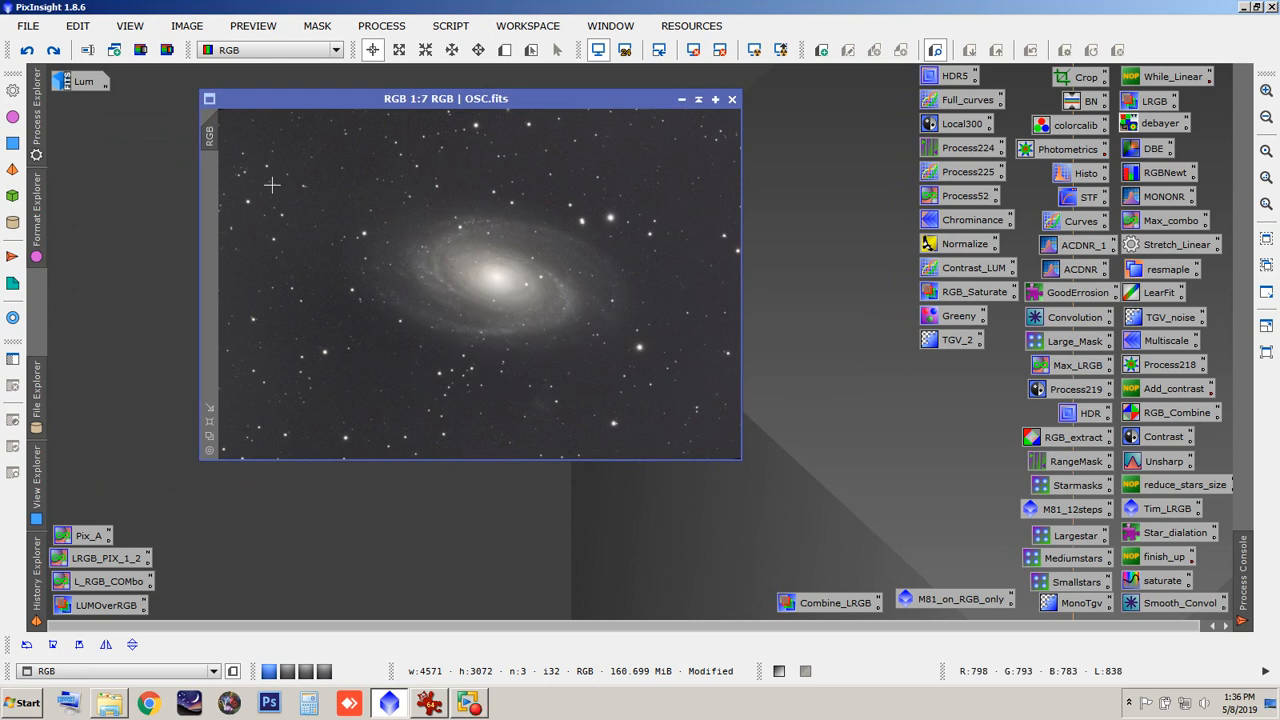
{"action": "left_click_drag", "start_coordinate": [354, 99], "coordinate": [306, 86]}
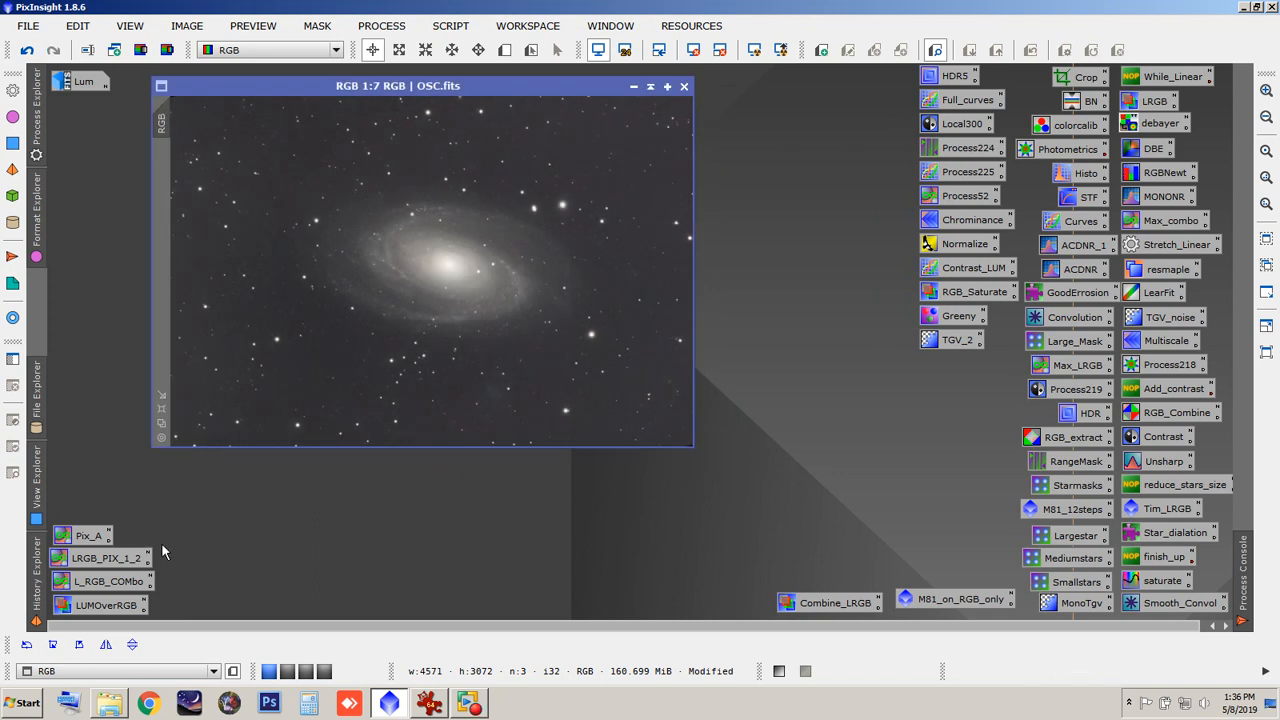
Step: Open the saved L_RGB_COMbo PixelMath process and arrange it beside the galaxy image to inspect its expression
{"action": "double_click", "coordinate": [105, 581]}
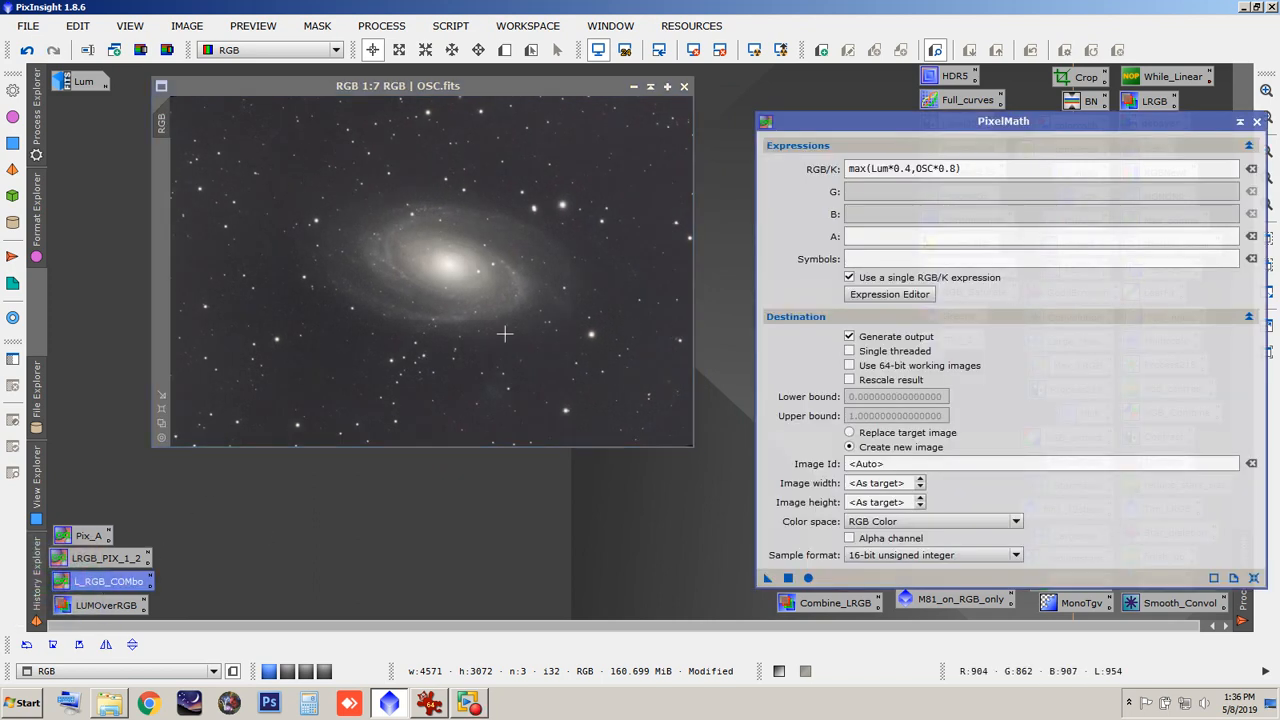
{"action": "left_click_drag", "start_coordinate": [857, 121], "coordinate": [827, 82]}
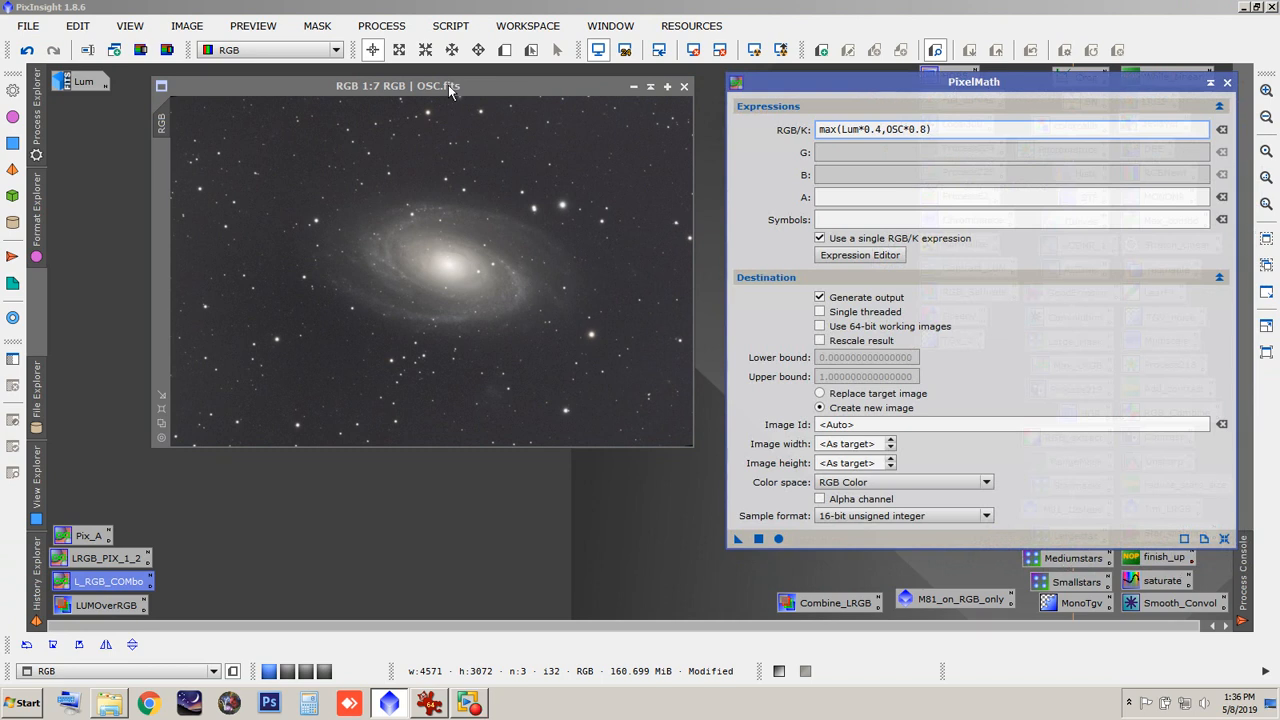
{"action": "left_click_drag", "start_coordinate": [448, 85], "coordinate": [408, 86]}
{"action": "left_click_drag", "start_coordinate": [825, 88], "coordinate": [770, 83]}
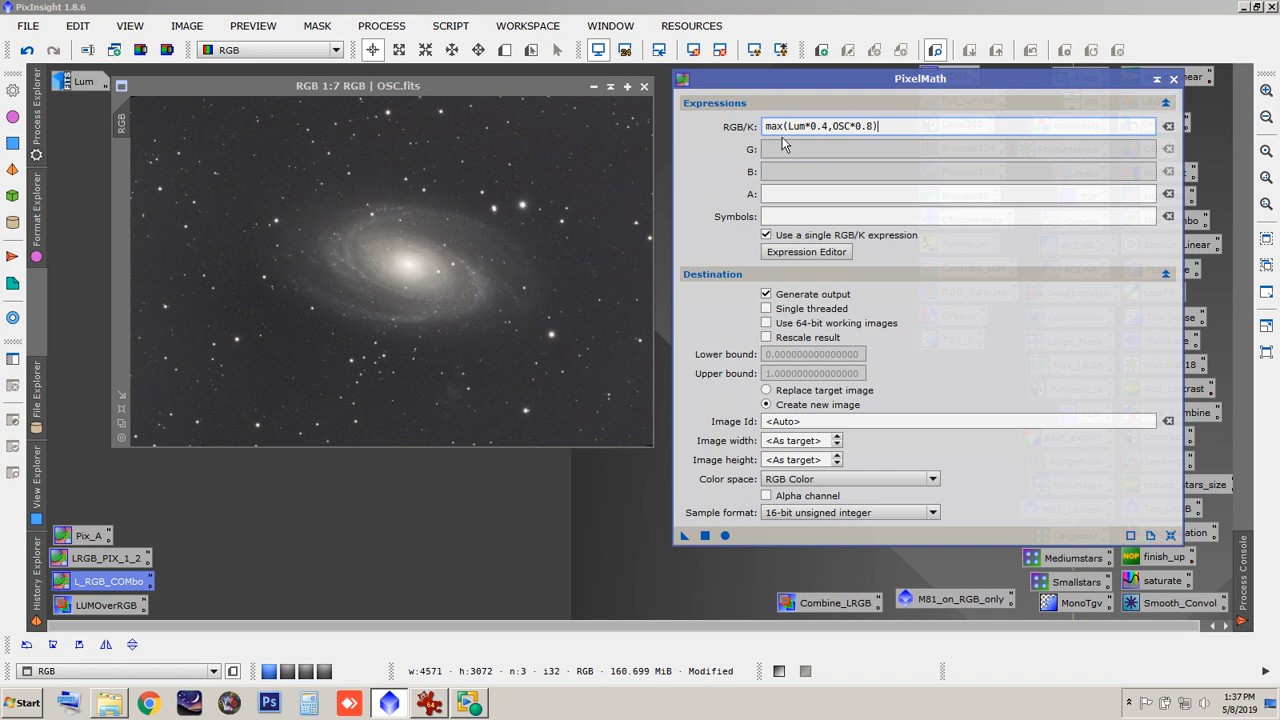
{"action": "double_click", "coordinate": [843, 126]}
{"action": "left_click", "coordinate": [852, 127]}
Step: Set the color image's identifier to OSC to match the name used in the PixelMath expression
{"action": "left_click_drag", "start_coordinate": [285, 89], "coordinate": [285, 105]}
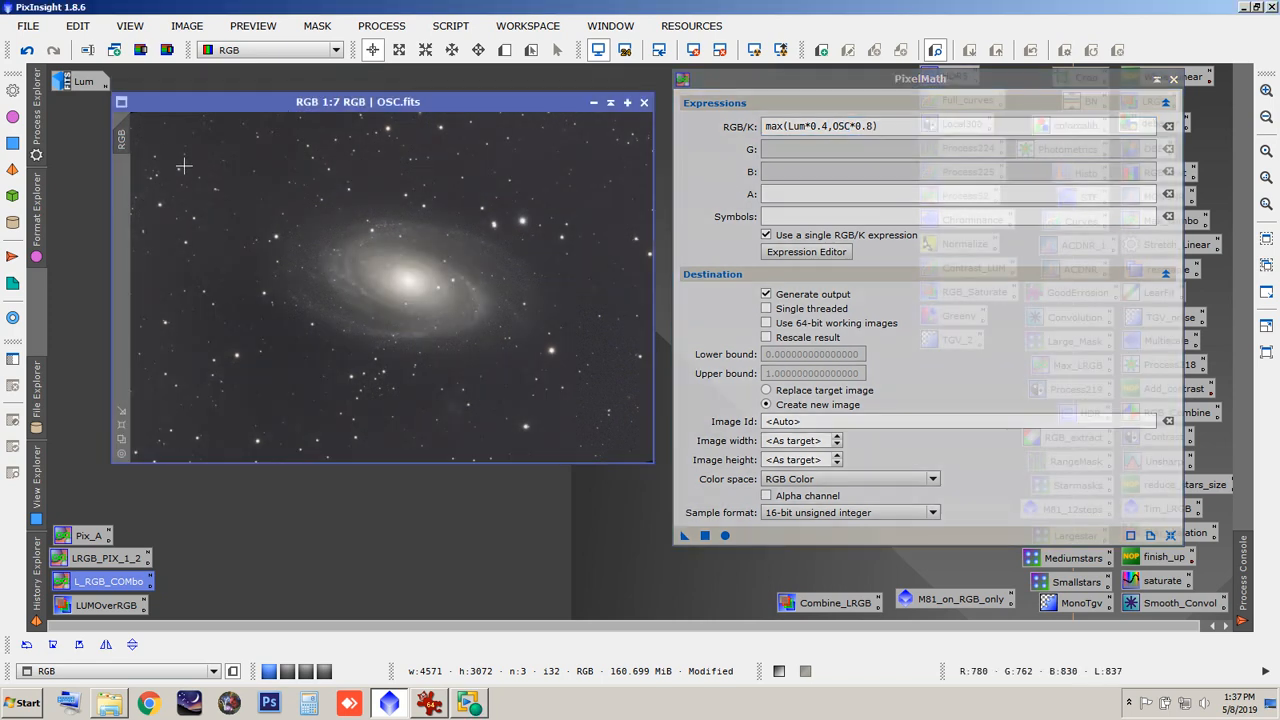
{"action": "double_click", "coordinate": [122, 142]}
{"action": "type", "text": "O"}
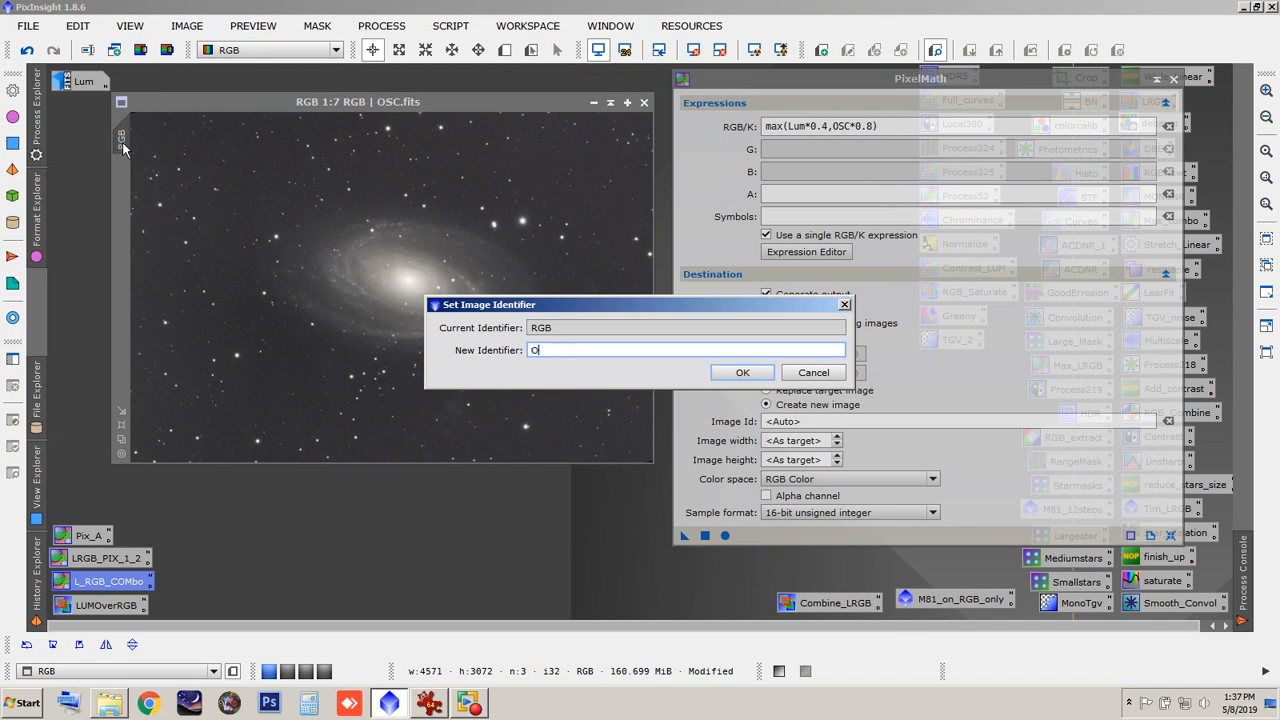
{"action": "type", "text": "SC"}
{"action": "left_click", "coordinate": [740, 372]}
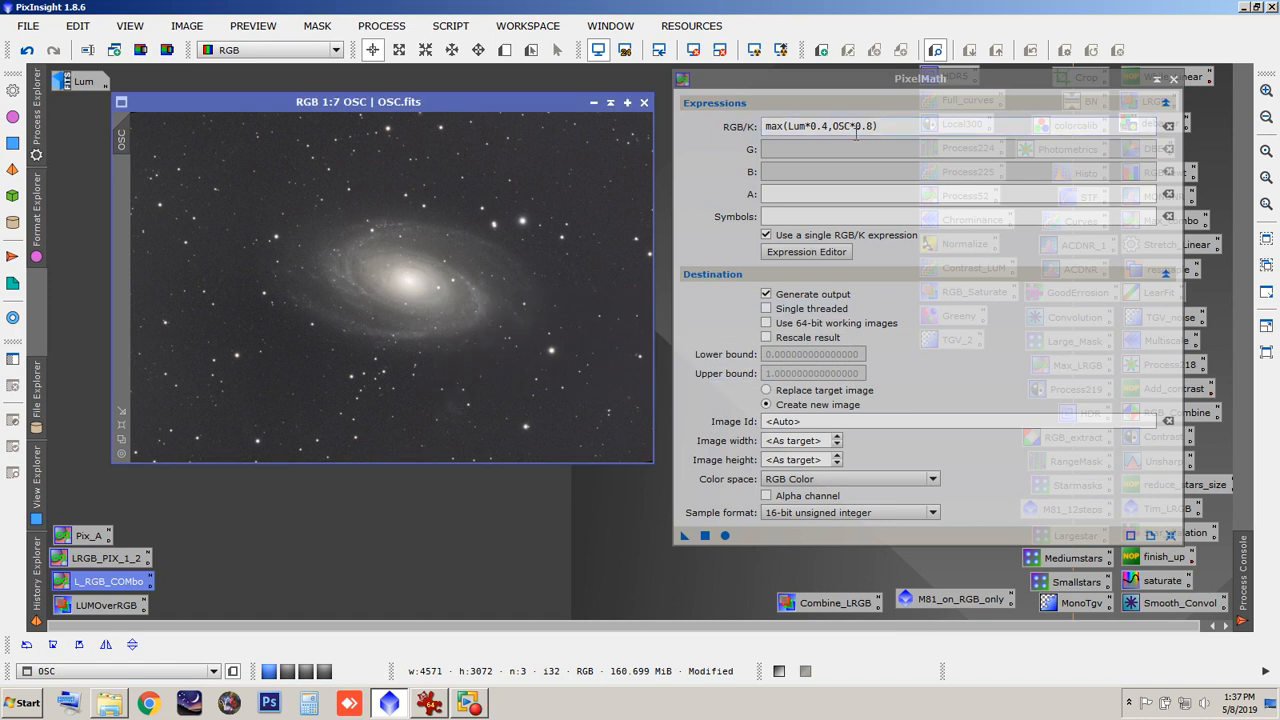
{"action": "mouse_move", "coordinate": [122, 141]}
Step: Create a 16-bit unsigned integer RGB image from max(Lum*0.4,OSC*0.8), minimize OSC, and move the new image into its place
{"action": "left_click_drag", "start_coordinate": [868, 80], "coordinate": [885, 28]}
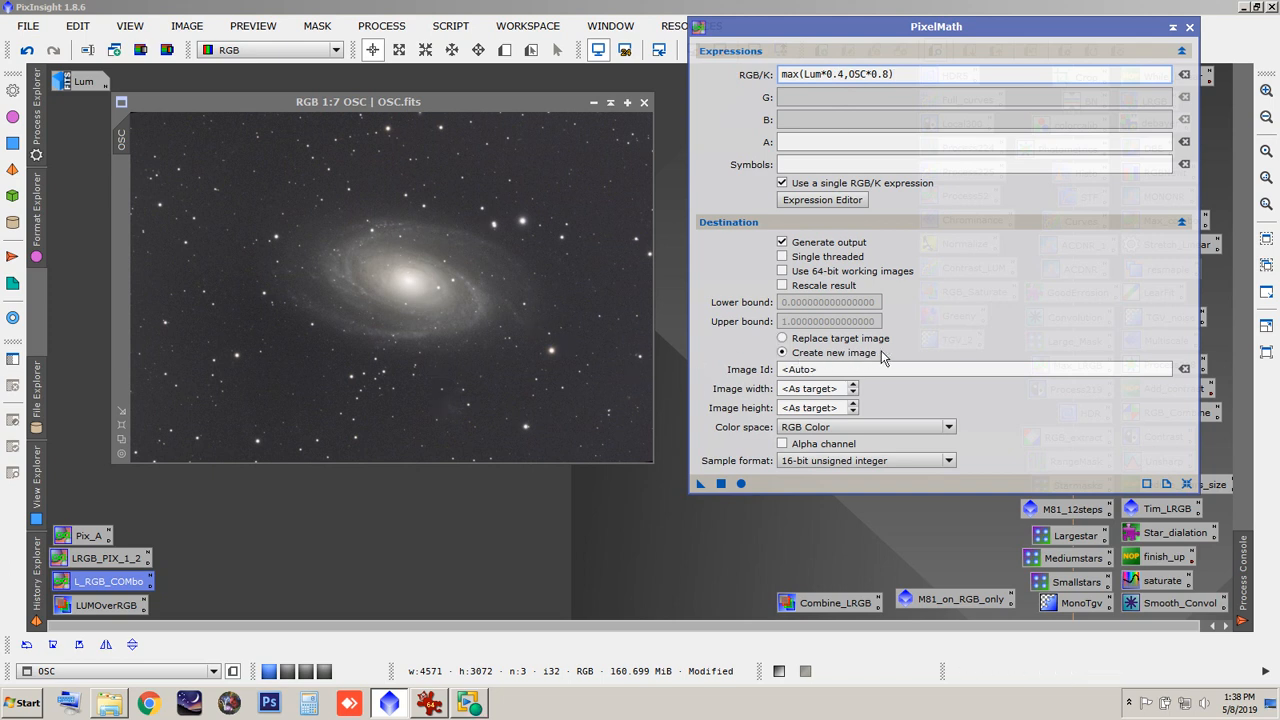
{"action": "left_click", "coordinate": [843, 462]}
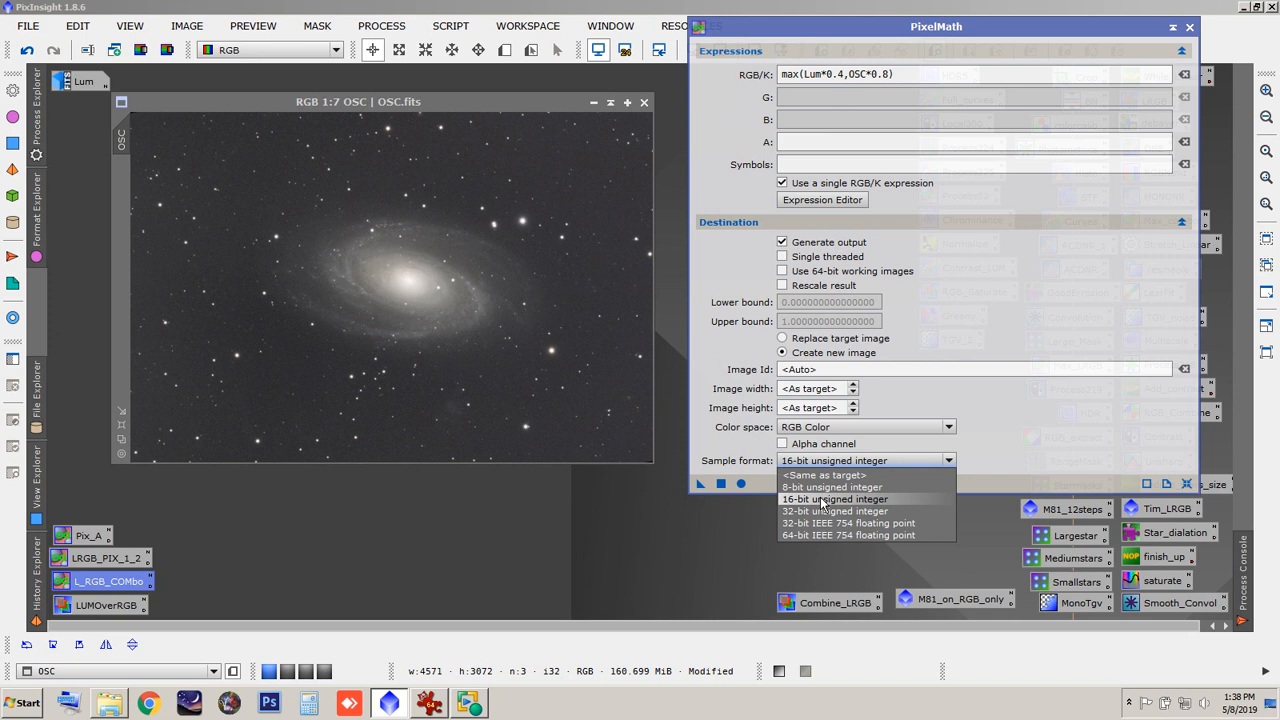
{"action": "left_click", "coordinate": [825, 499]}
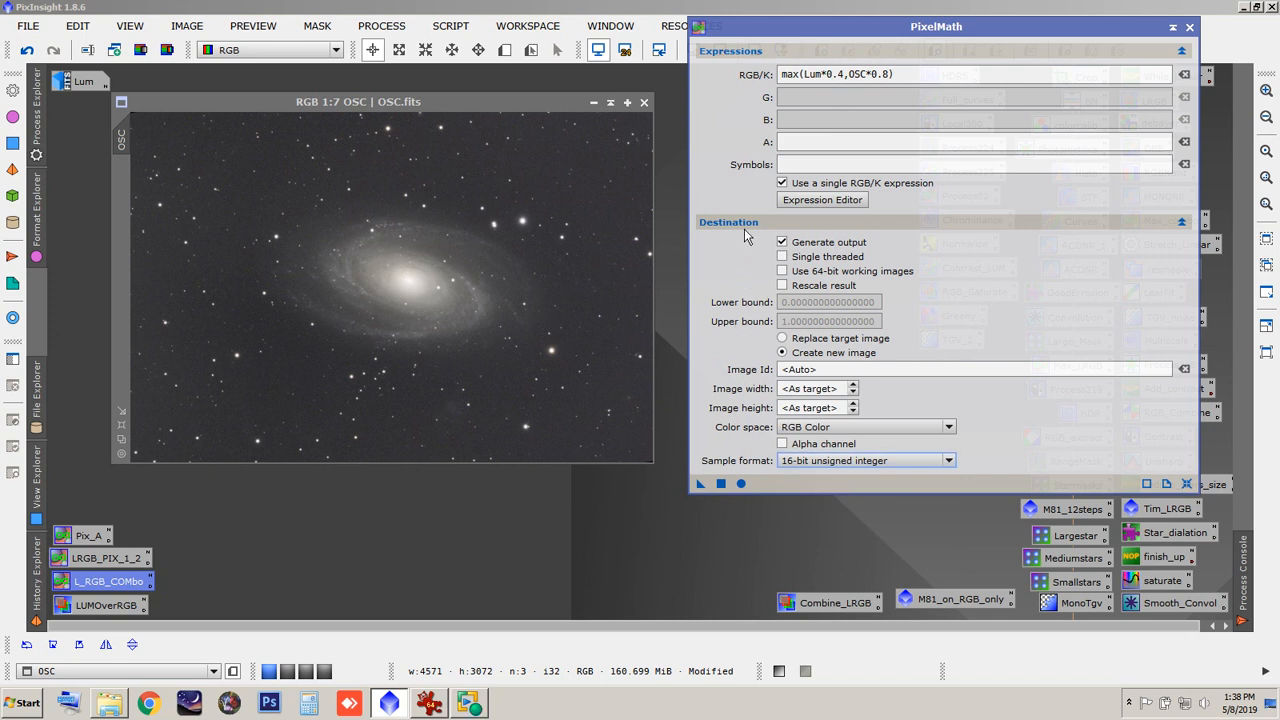
{"action": "left_click", "coordinate": [805, 74]}
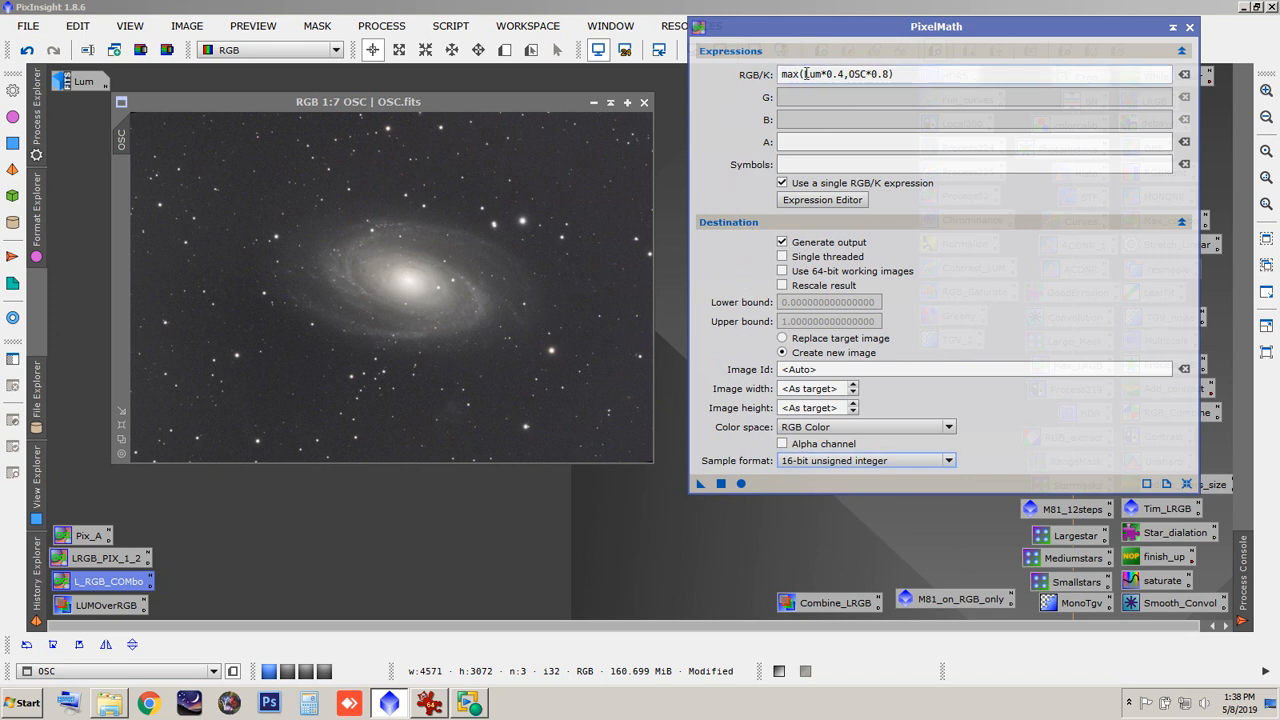
{"action": "left_click", "coordinate": [730, 485]}
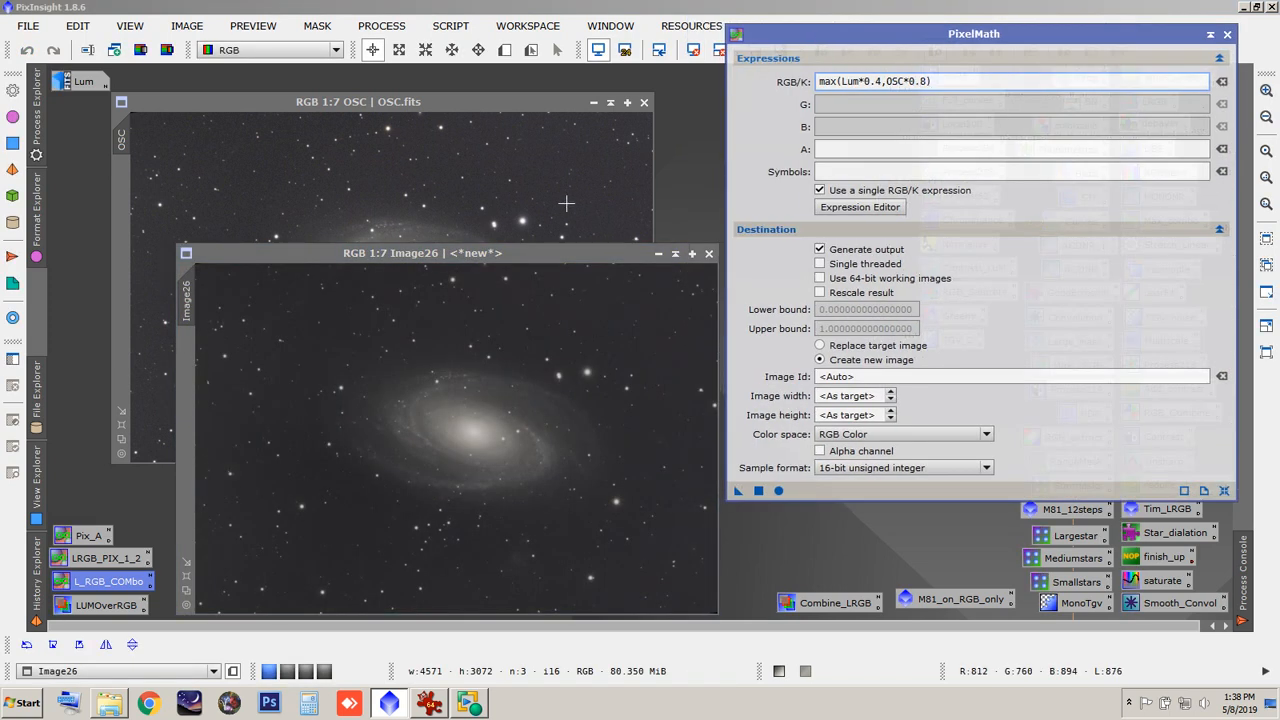
{"action": "left_click", "coordinate": [590, 104]}
{"action": "left_click_drag", "start_coordinate": [523, 259], "coordinate": [512, 104]}
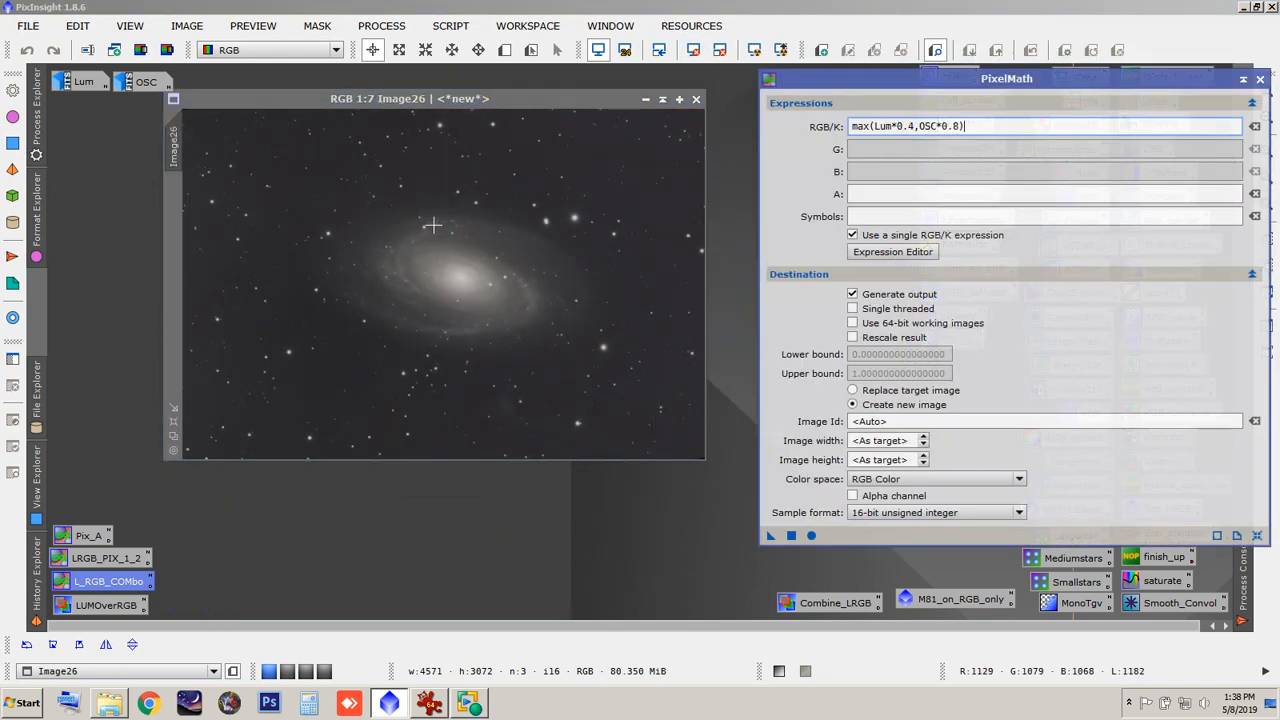
Step: Examine the PixelMath result's background noise, spiral arms and galaxy core up close, and return to the full view
{"action": "scroll", "coordinate": [444, 231], "scroll_direction": "up", "scroll_amount": 4}
{"action": "scroll", "coordinate": [444, 231], "scroll_direction": "up", "scroll_amount": 1}
{"action": "left_click_drag", "start_coordinate": [699, 260], "coordinate": [700, 375]}
{"action": "scroll", "coordinate": [580, 314], "scroll_direction": "up", "scroll_amount": 5}
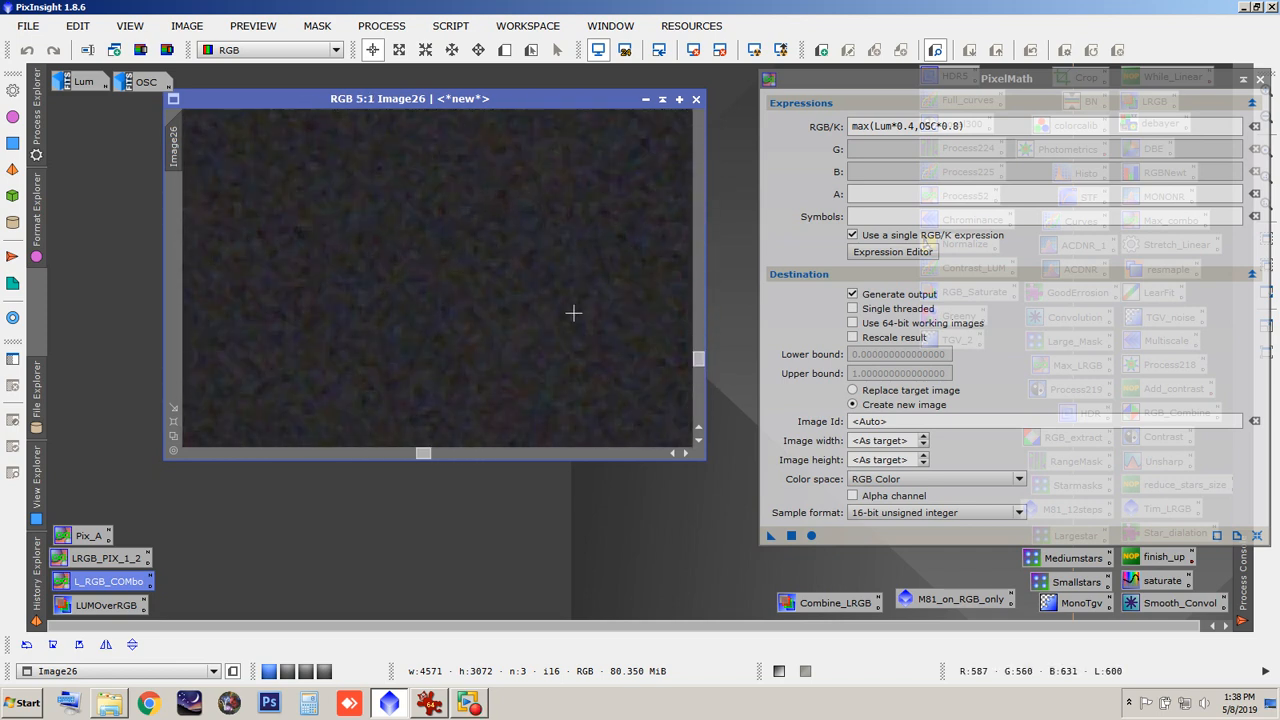
{"action": "scroll", "coordinate": [573, 313], "scroll_direction": "down", "scroll_amount": 1}
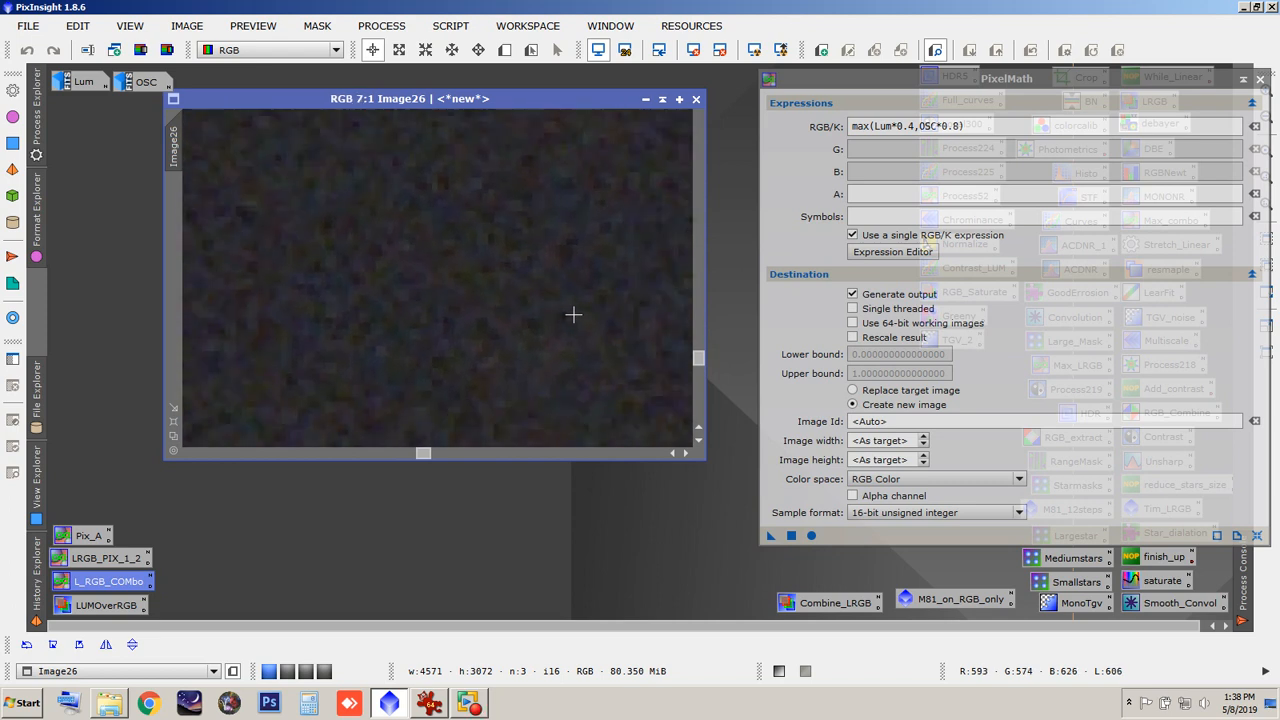
{"action": "scroll", "coordinate": [573, 314], "scroll_direction": "down", "scroll_amount": 6}
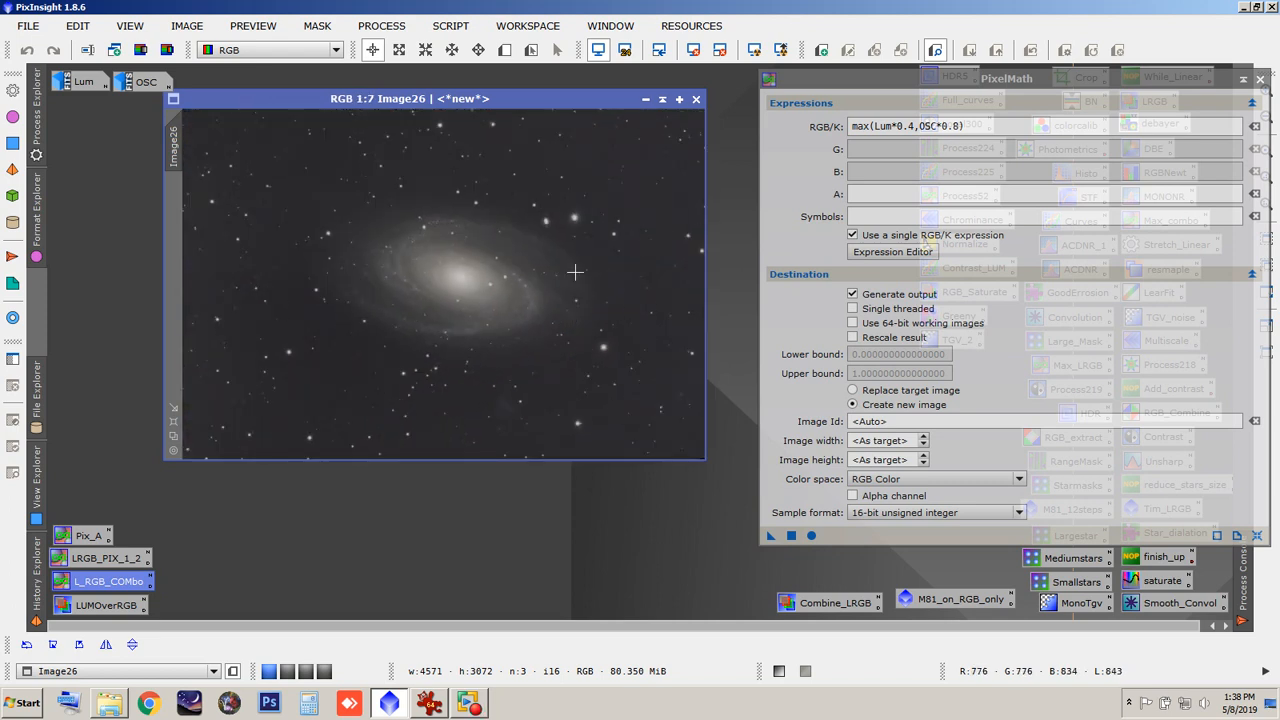
{"action": "scroll", "coordinate": [472, 250], "scroll_direction": "up", "scroll_amount": 1}
{"action": "scroll", "coordinate": [472, 250], "scroll_direction": "up", "scroll_amount": 4}
{"action": "left_click_drag", "start_coordinate": [697, 260], "coordinate": [693, 228]}
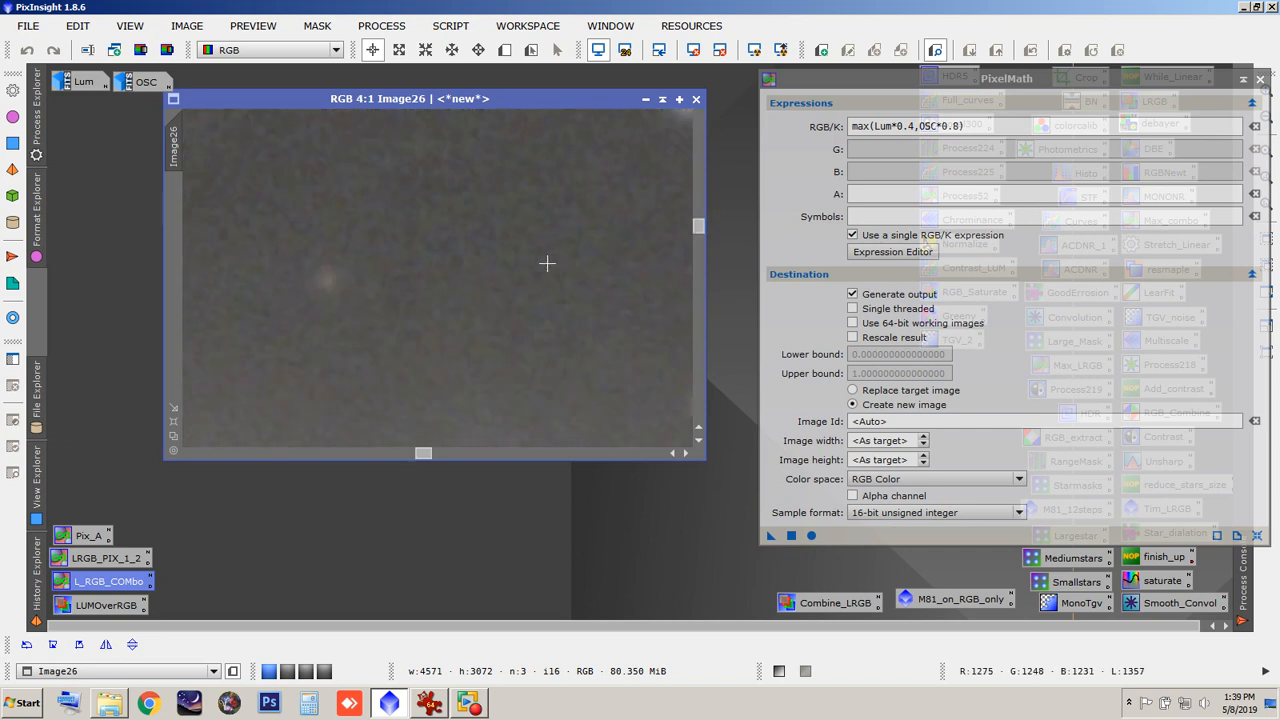
{"action": "scroll", "coordinate": [547, 263], "scroll_direction": "down", "scroll_amount": 3}
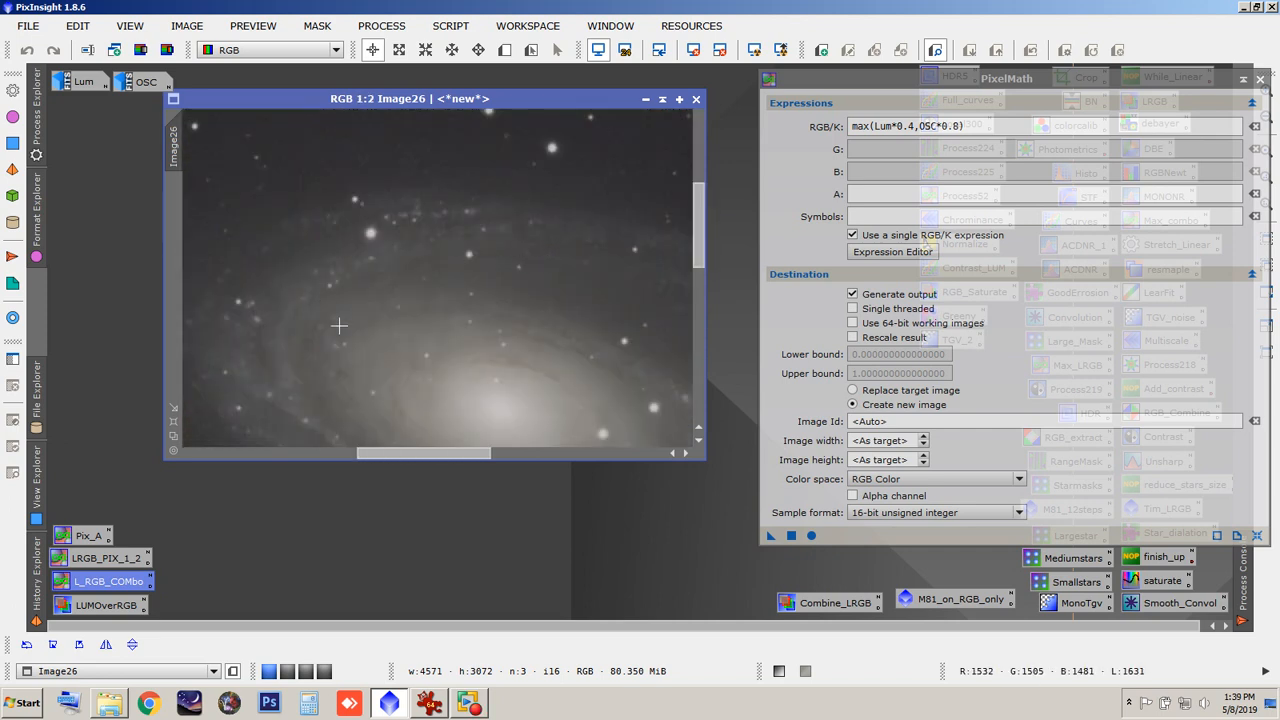
{"action": "left_click_drag", "start_coordinate": [704, 238], "coordinate": [694, 300]}
{"action": "left_click_drag", "start_coordinate": [691, 251], "coordinate": [686, 311]}
{"action": "scroll", "coordinate": [508, 342], "scroll_direction": "down", "scroll_amount": 3}
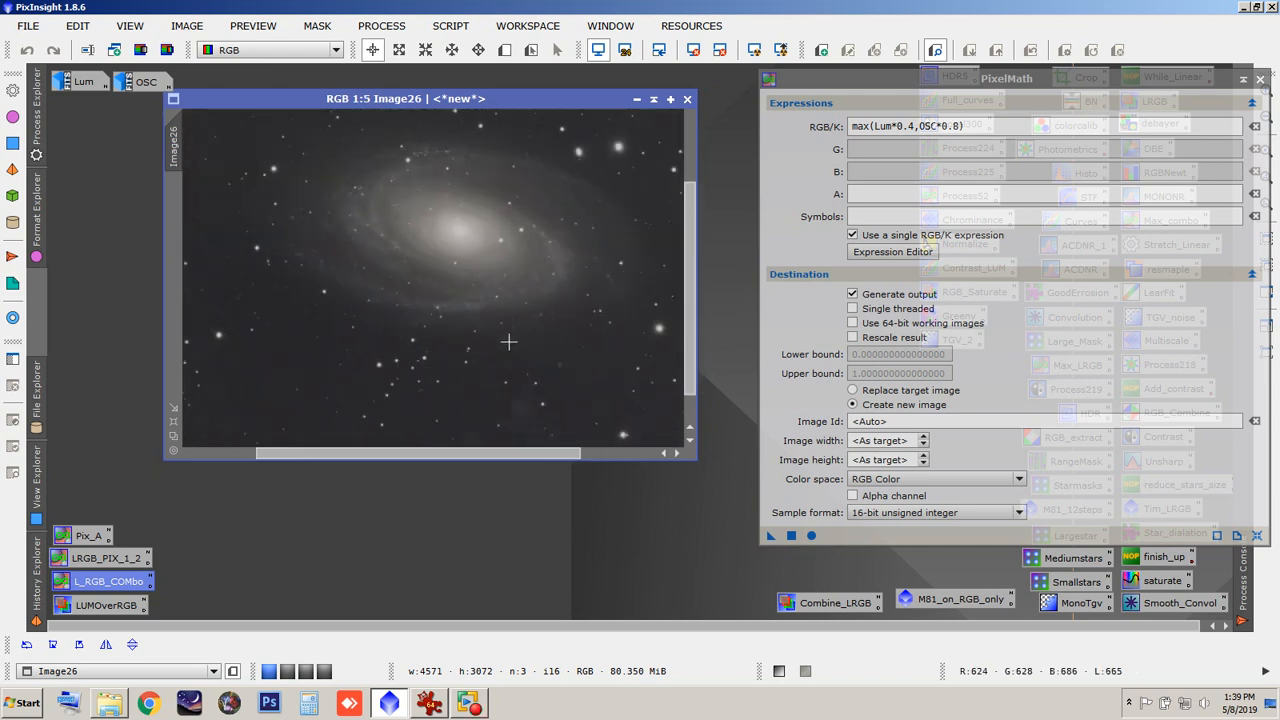
{"action": "scroll", "coordinate": [508, 342], "scroll_direction": "down", "scroll_amount": 1}
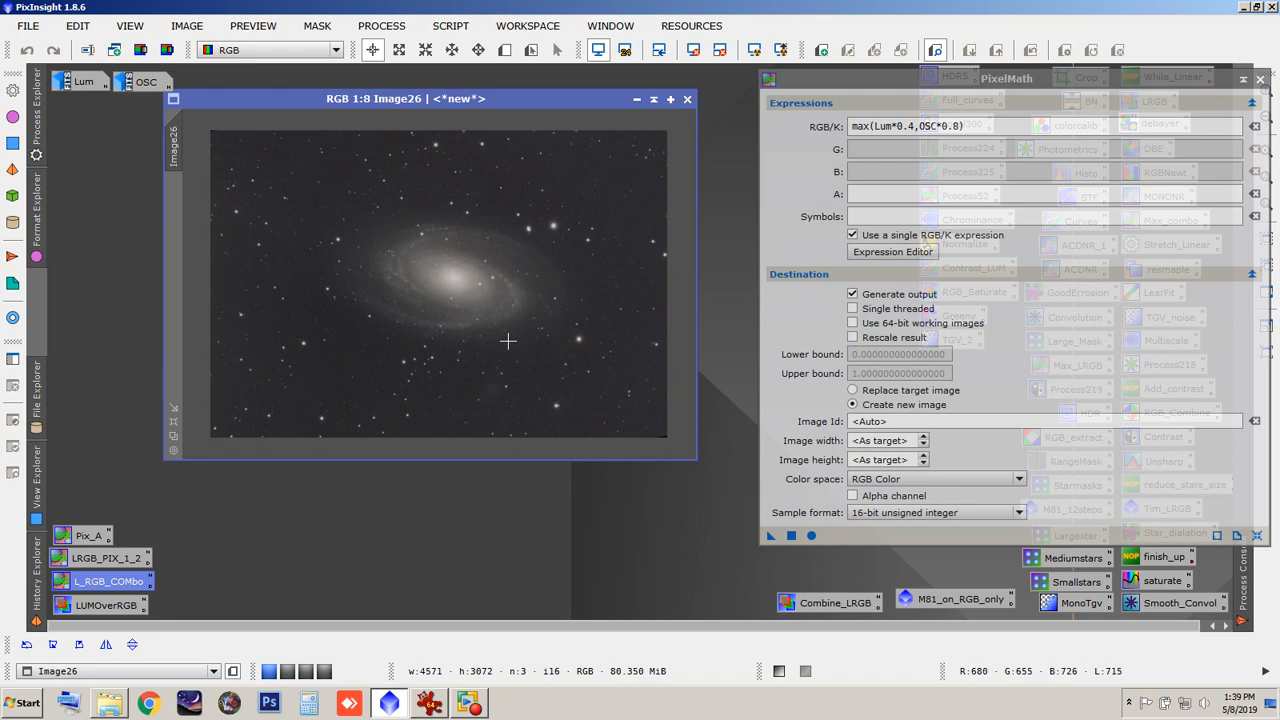
Step: Close PixelMath and reposition the new combined image in the workspace
{"action": "left_click_drag", "start_coordinate": [520, 103], "coordinate": [512, 118]}
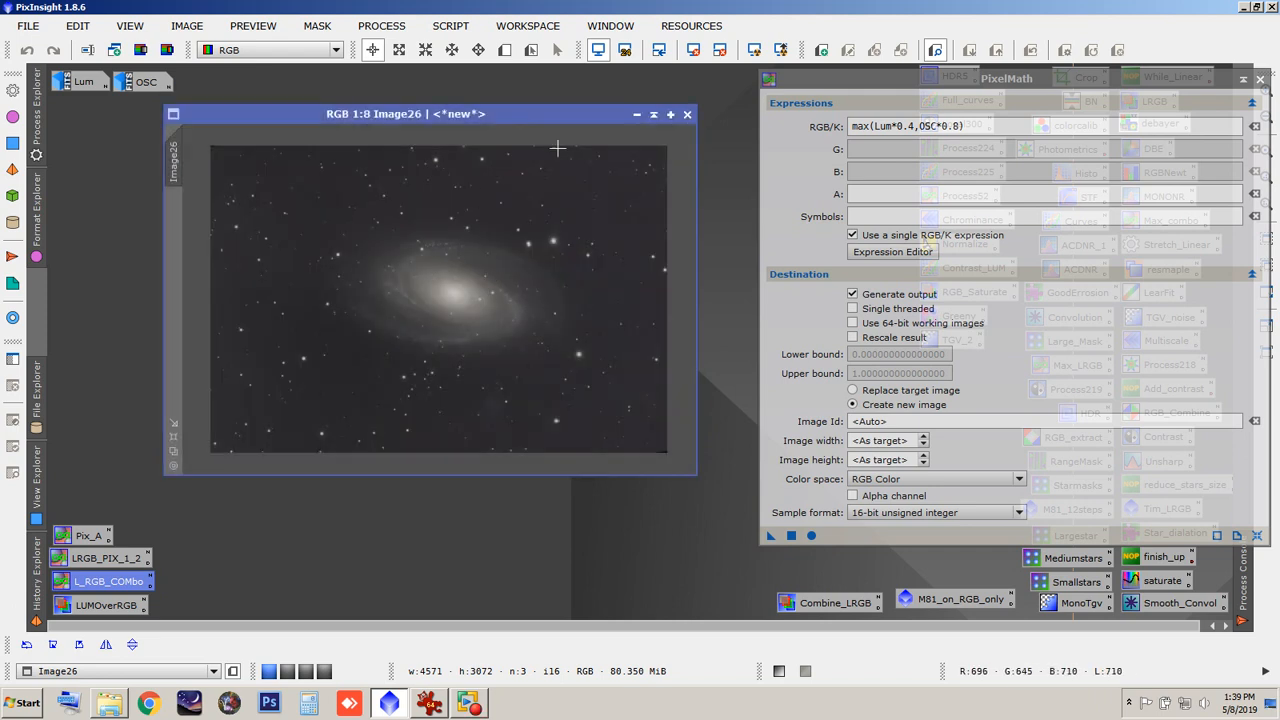
{"action": "left_click_drag", "start_coordinate": [823, 80], "coordinate": [785, 106]}
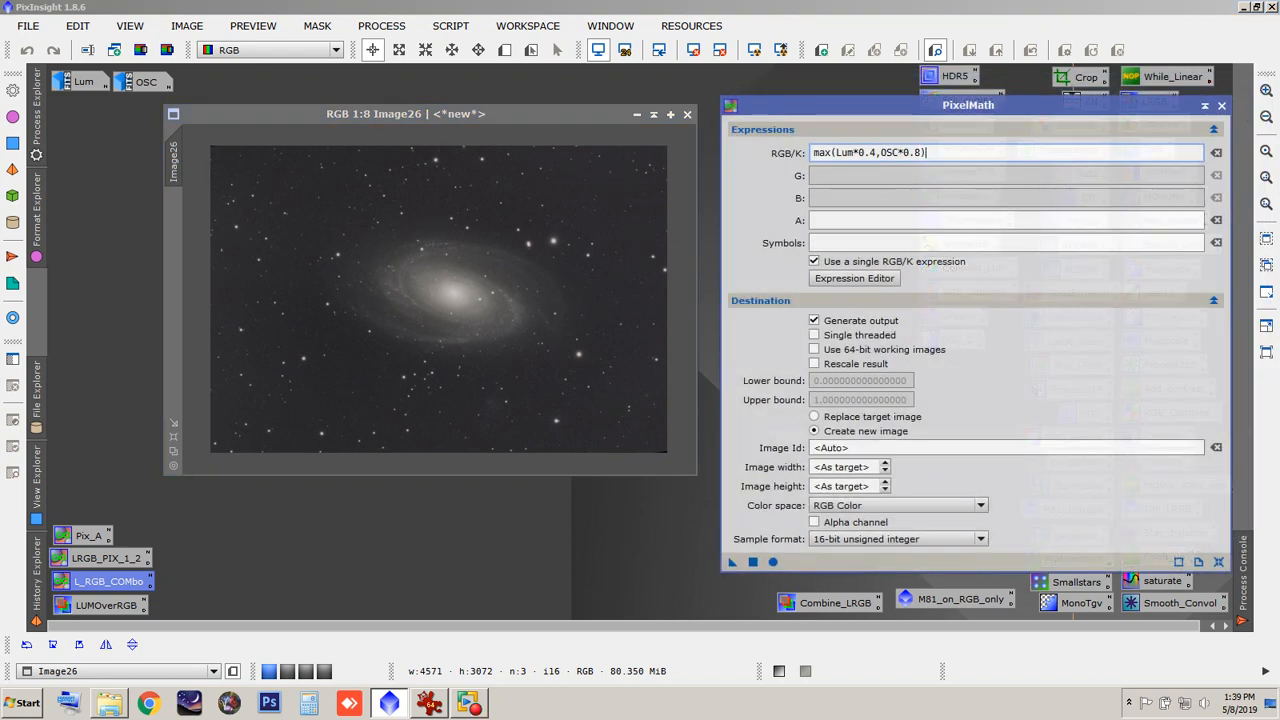
{"action": "key", "text": "alt+Tab"}
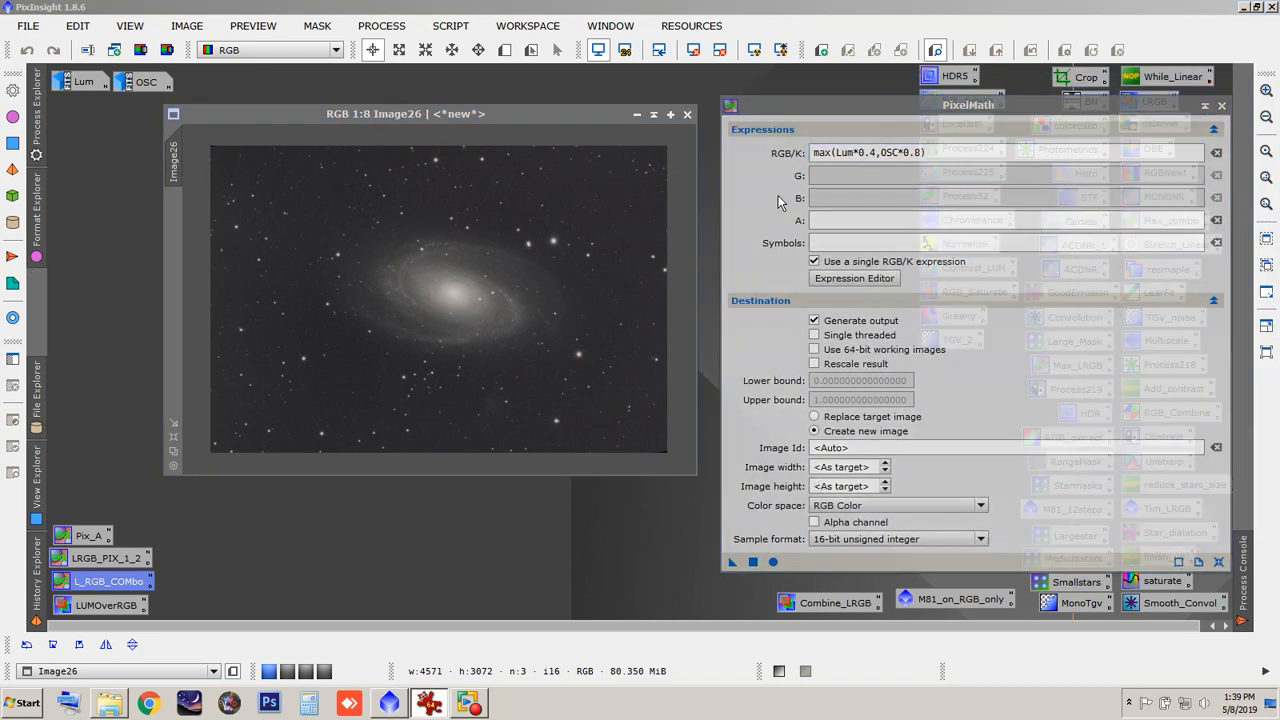
{"action": "left_click_drag", "start_coordinate": [524, 112], "coordinate": [515, 119]}
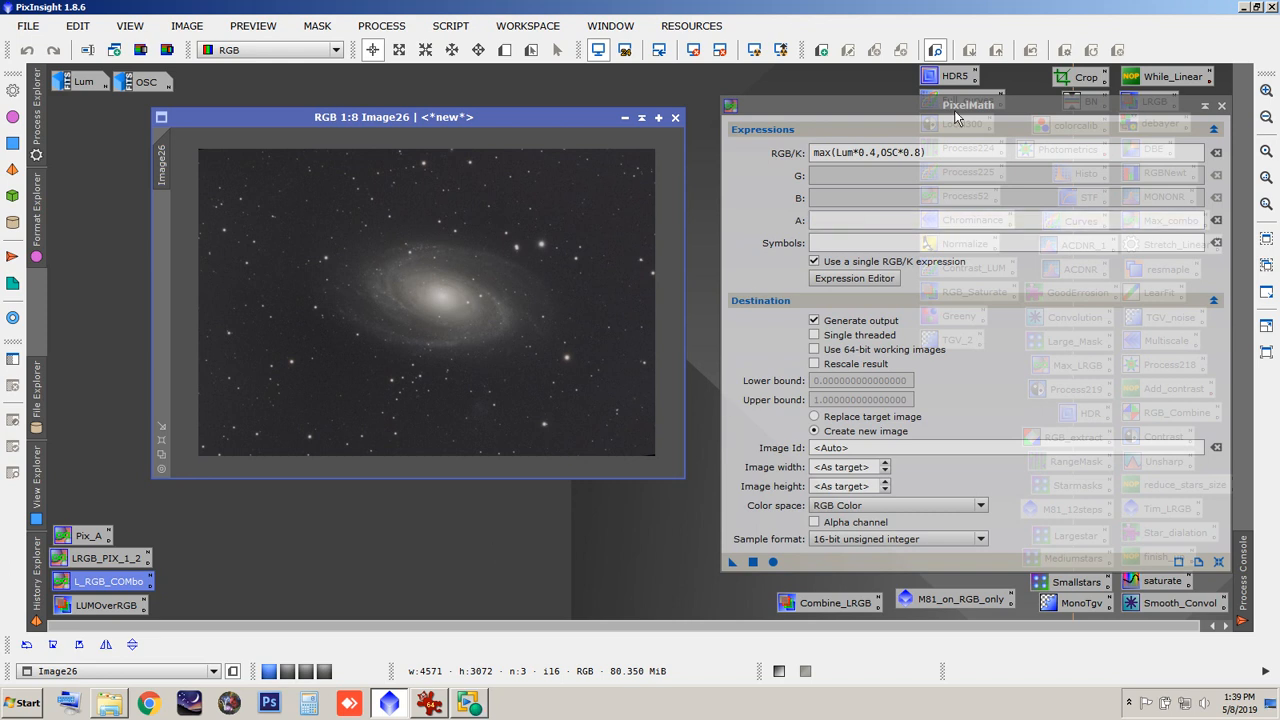
{"action": "left_click_drag", "start_coordinate": [995, 105], "coordinate": [981, 120]}
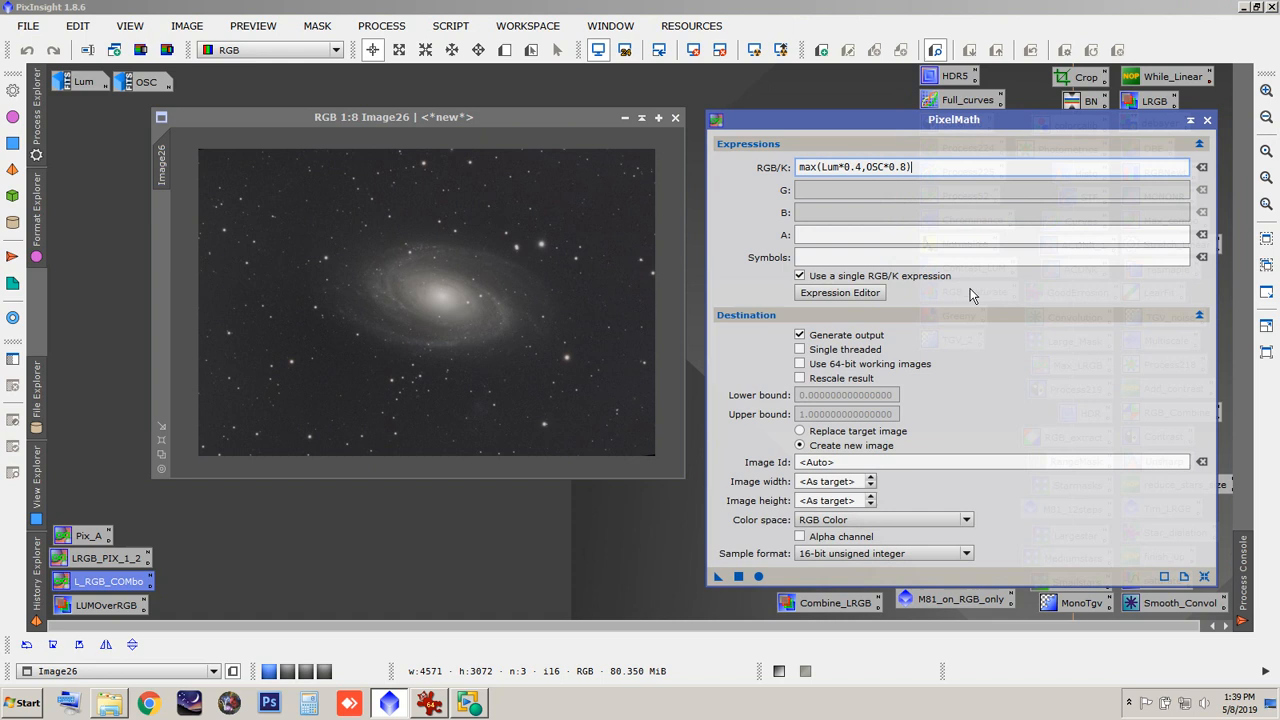
{"action": "left_click", "coordinate": [1207, 120]}
{"action": "left_click_drag", "start_coordinate": [428, 117], "coordinate": [460, 105]}
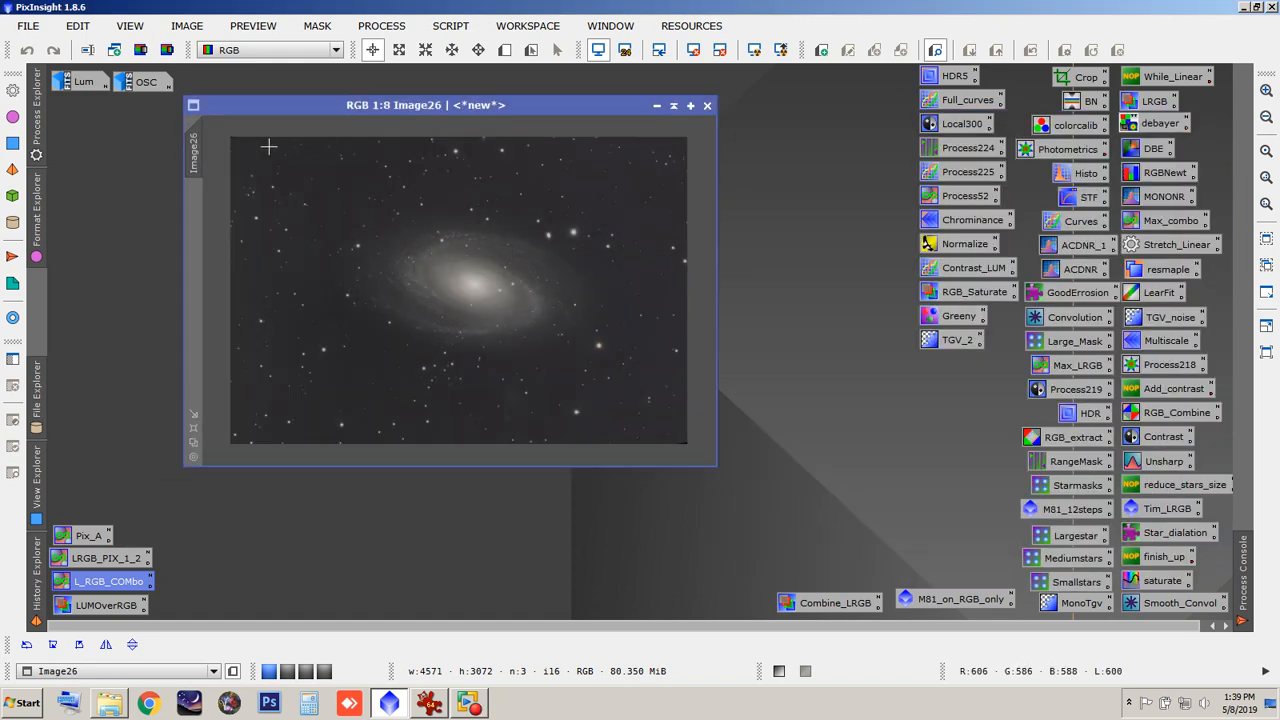
Step: Rename the new combined image LRGB_4 and move it to the SubsNoisereduction workspace
{"action": "double_click", "coordinate": [195, 158]}
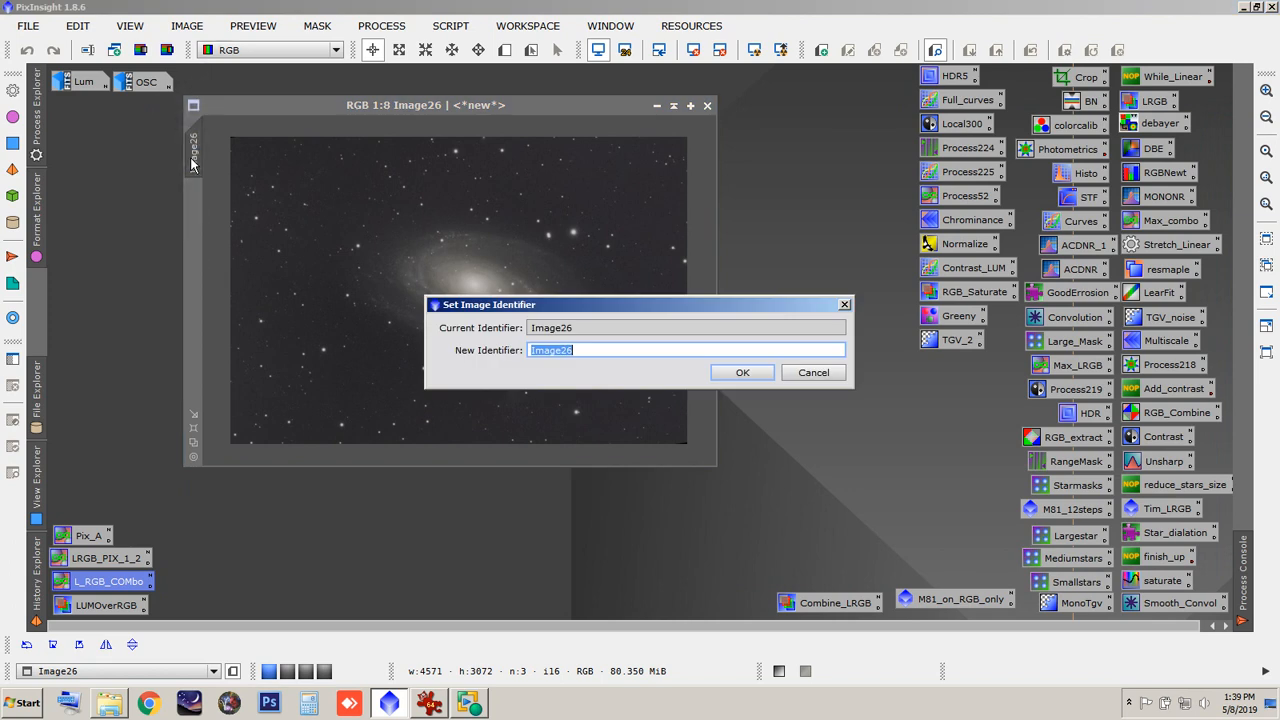
{"action": "type", "text": "LRGB_4"}
{"action": "left_click", "coordinate": [744, 373]}
{"action": "scroll", "coordinate": [381, 190], "scroll_direction": "up", "scroll_amount": 1}
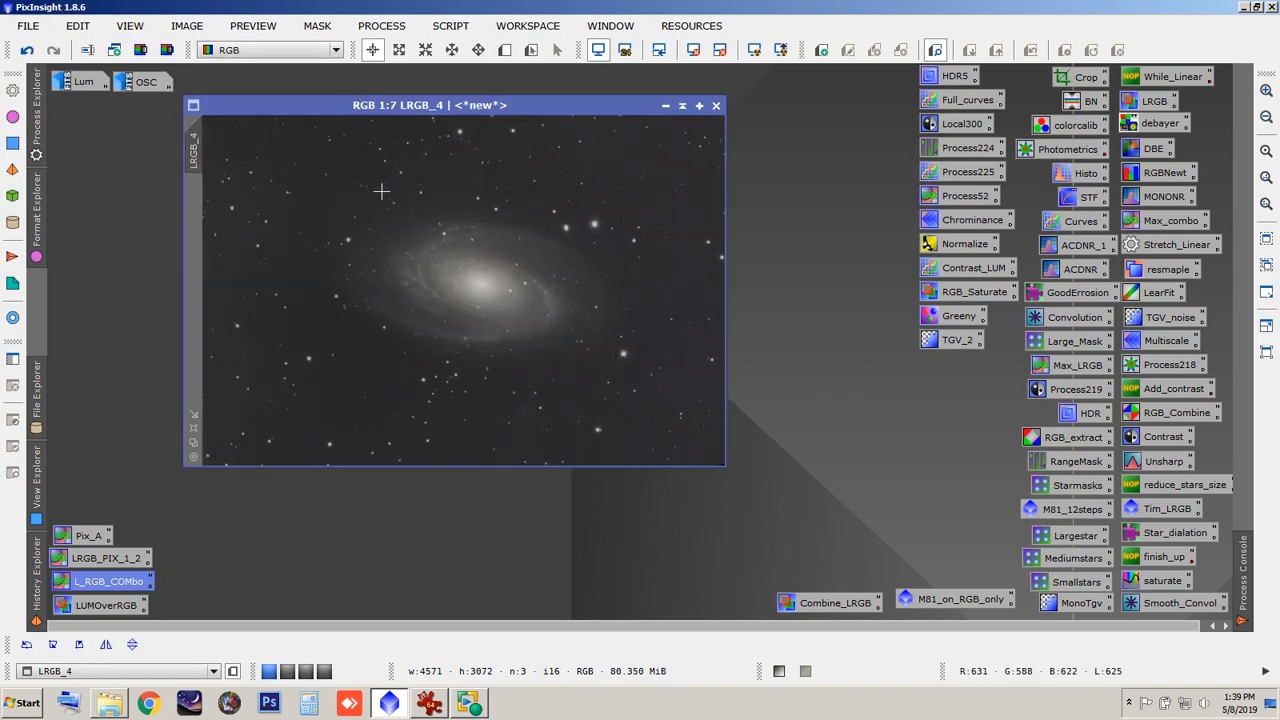
{"action": "left_click_drag", "start_coordinate": [404, 105], "coordinate": [421, 125]}
{"action": "right_click", "coordinate": [421, 125]}
{"action": "mouse_move", "coordinate": [530, 149]}
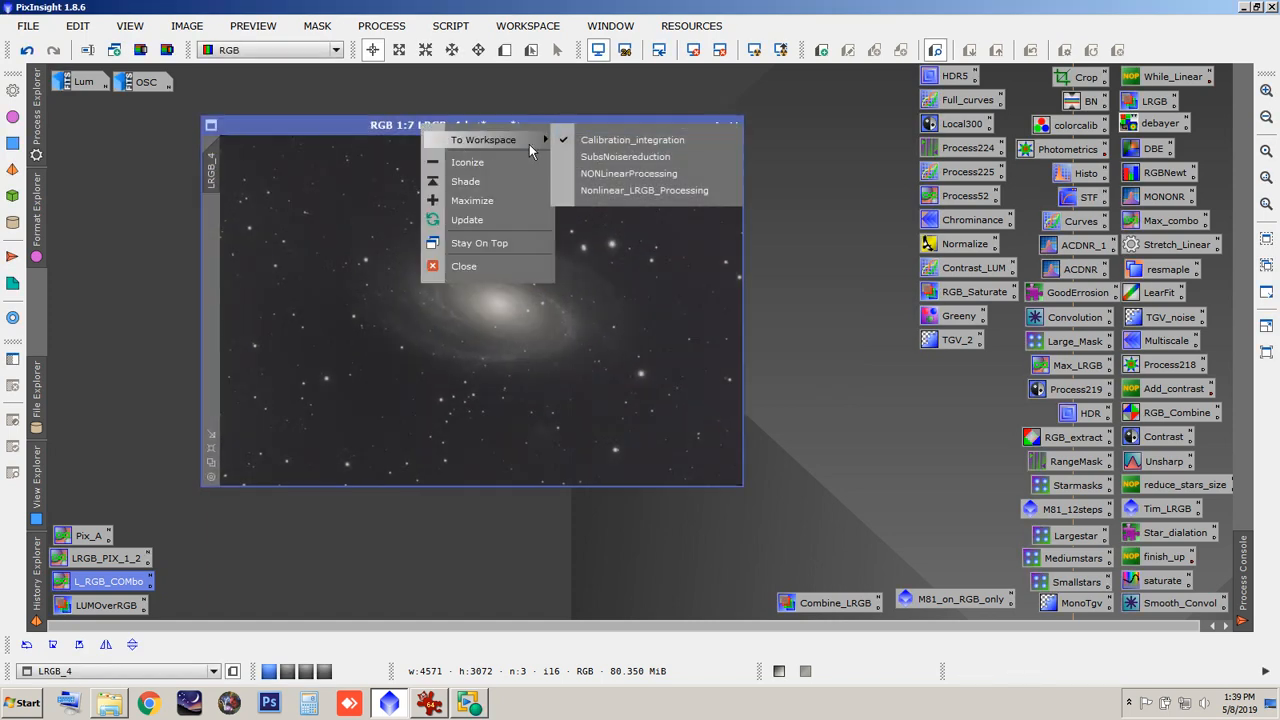
{"action": "left_click", "coordinate": [587, 157]}
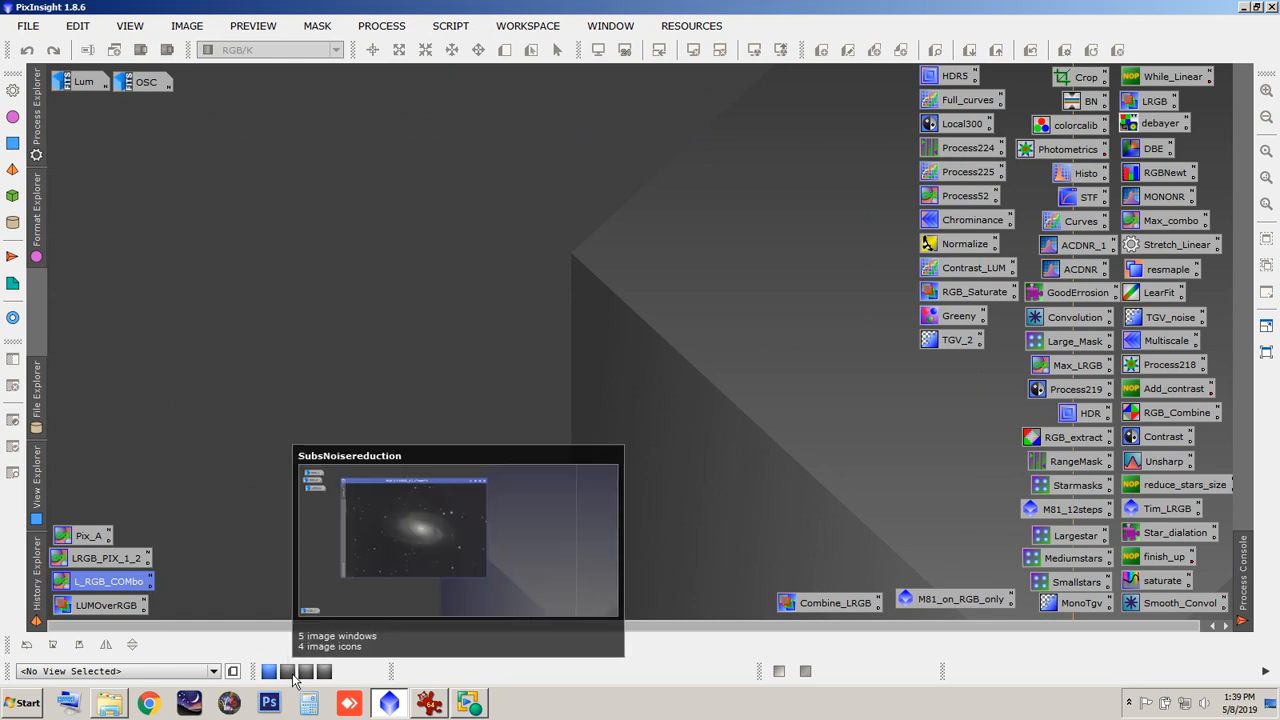
Step: Iconize LRGB_4 in the SubsNoisereduction workspace and align its icon in a column with RGB_1, RGB_2 and LRGB_3
{"action": "left_click", "coordinate": [293, 672]}
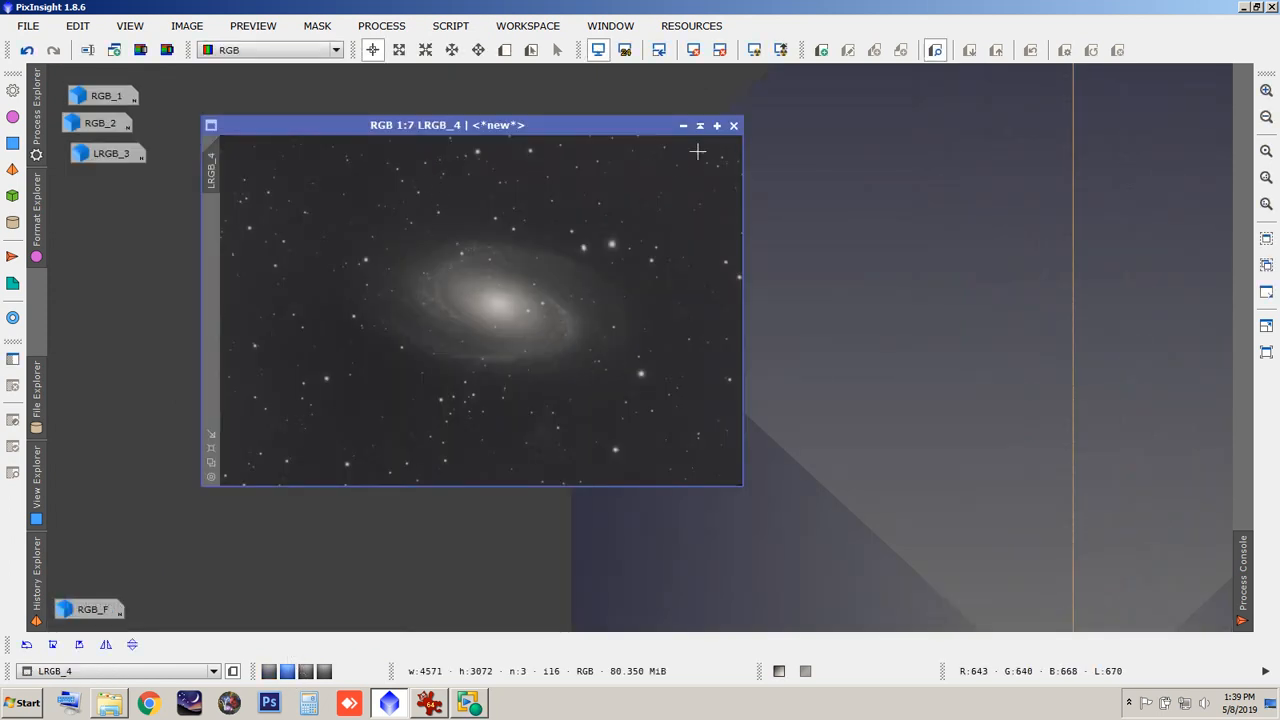
{"action": "left_click", "coordinate": [683, 125]}
{"action": "left_click_drag", "start_coordinate": [524, 313], "coordinate": [133, 187]}
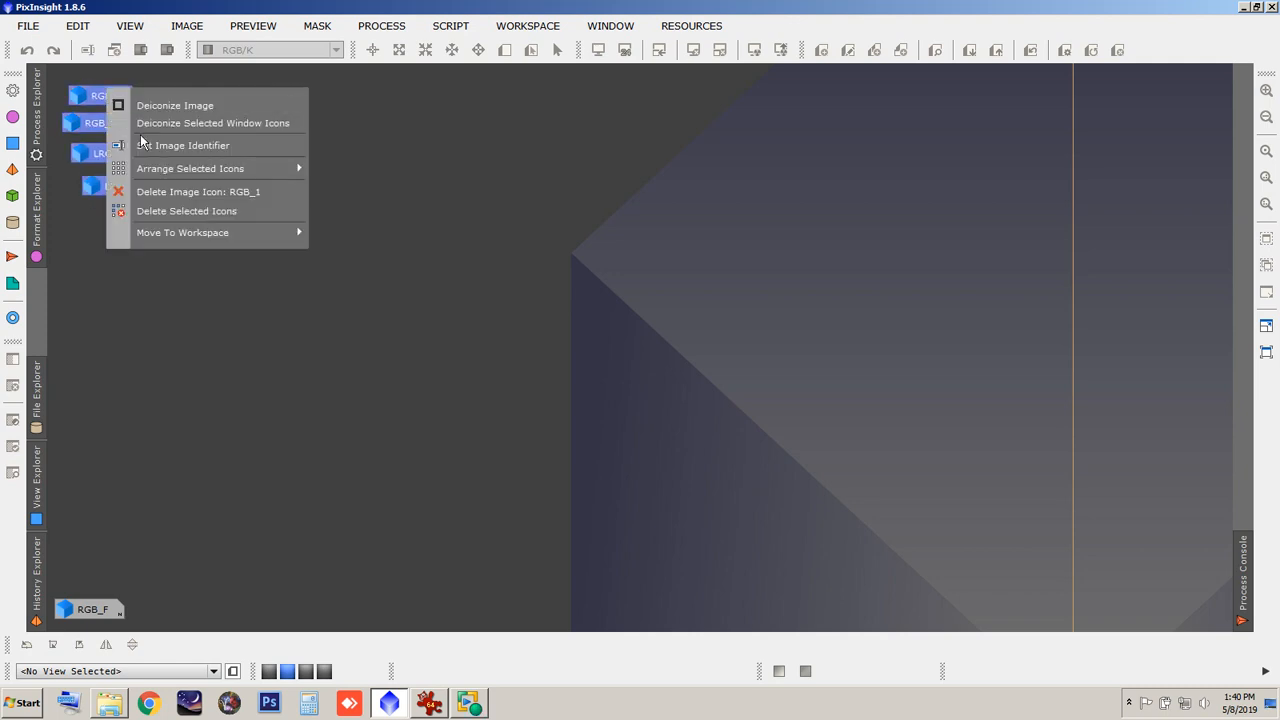
{"action": "left_click", "coordinate": [320, 167]}
{"action": "left_click", "coordinate": [249, 229]}
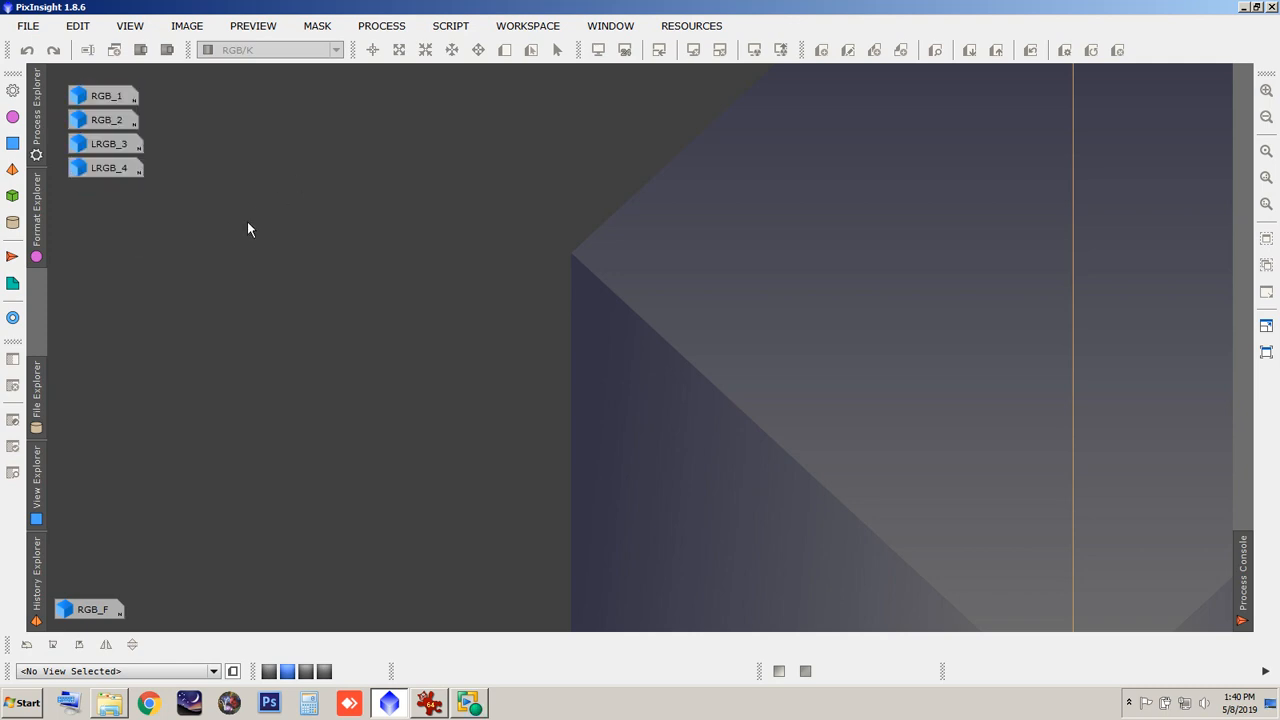
Step: Return to the Calibration_integration workspace, restore the OSC image and position its window just below the Lum icon
{"action": "left_click", "coordinate": [268, 672]}
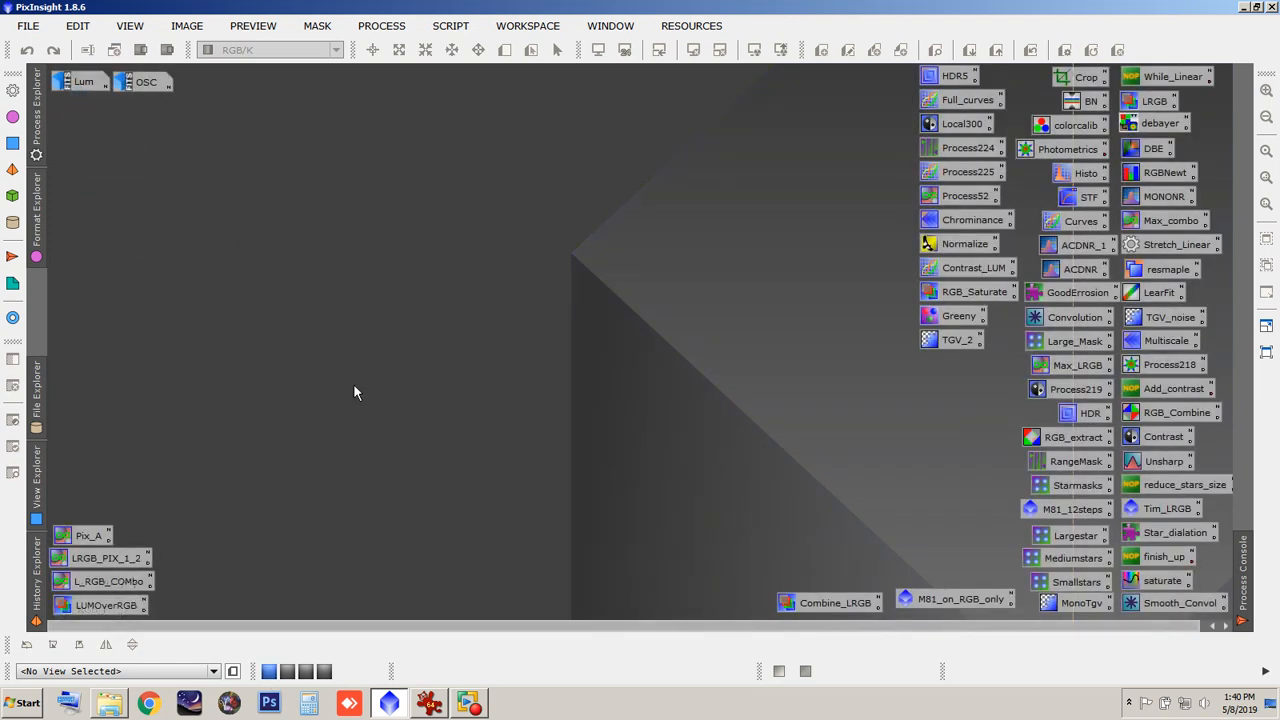
{"action": "double_click", "coordinate": [152, 85]}
{"action": "left_click_drag", "start_coordinate": [350, 102], "coordinate": [345, 130]}
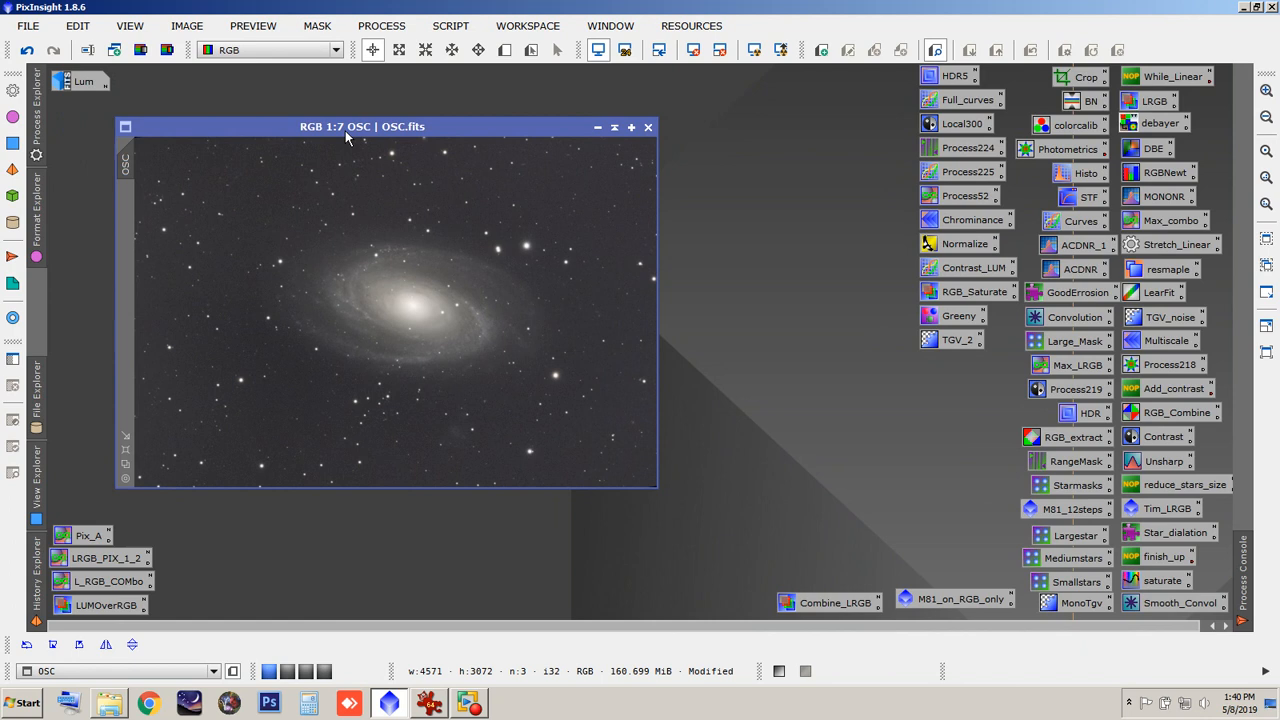
{"action": "left_click_drag", "start_coordinate": [364, 132], "coordinate": [365, 103]}
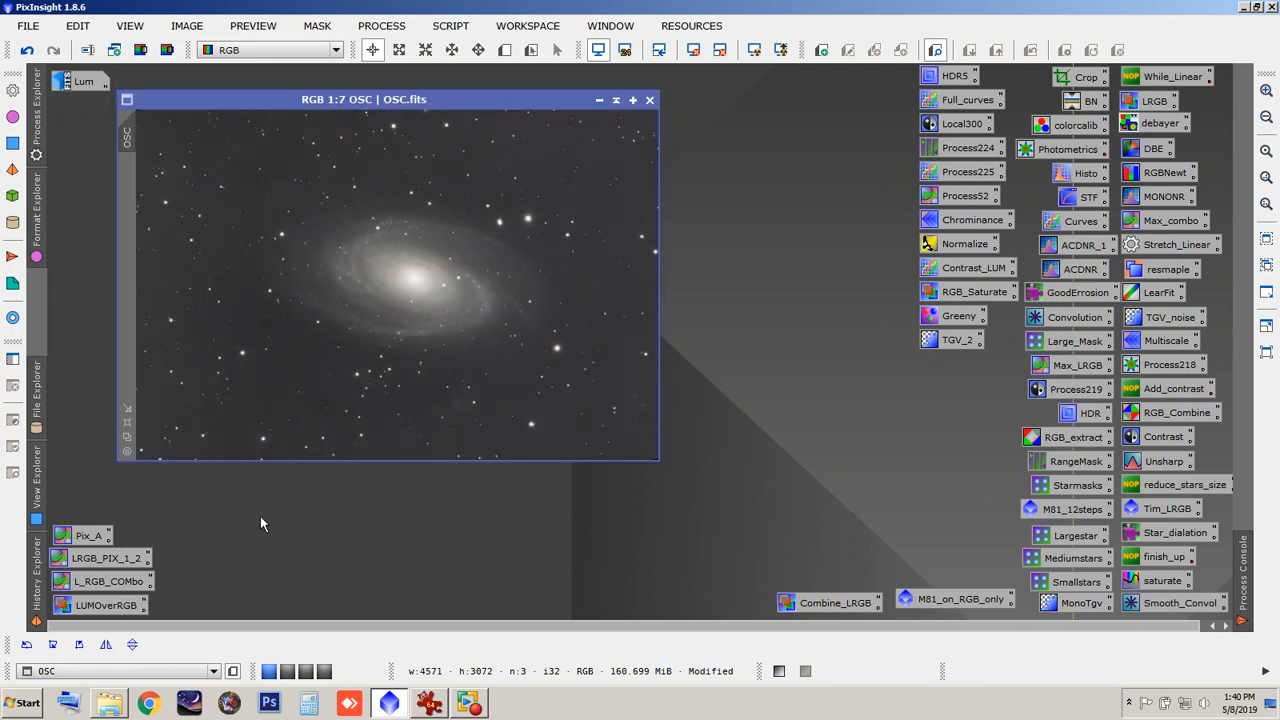
Step: Create a 16-bit unsigned integer RGB image from max(Lum*0.4,OSC*0.8)*1.2 with the saved LRGB_PIX_1_2 PixelMath instance, close PixelMath and reposition the result
{"action": "double_click", "coordinate": [108, 558]}
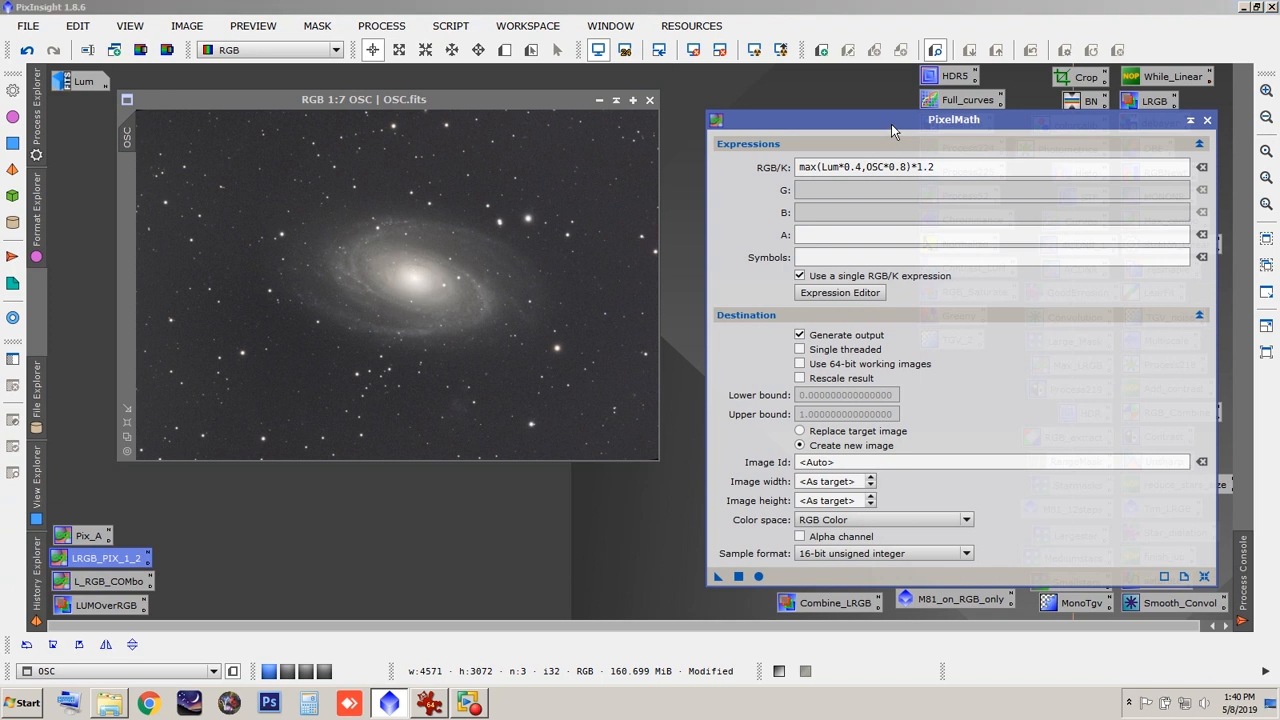
{"action": "left_click_drag", "start_coordinate": [891, 124], "coordinate": [881, 92]}
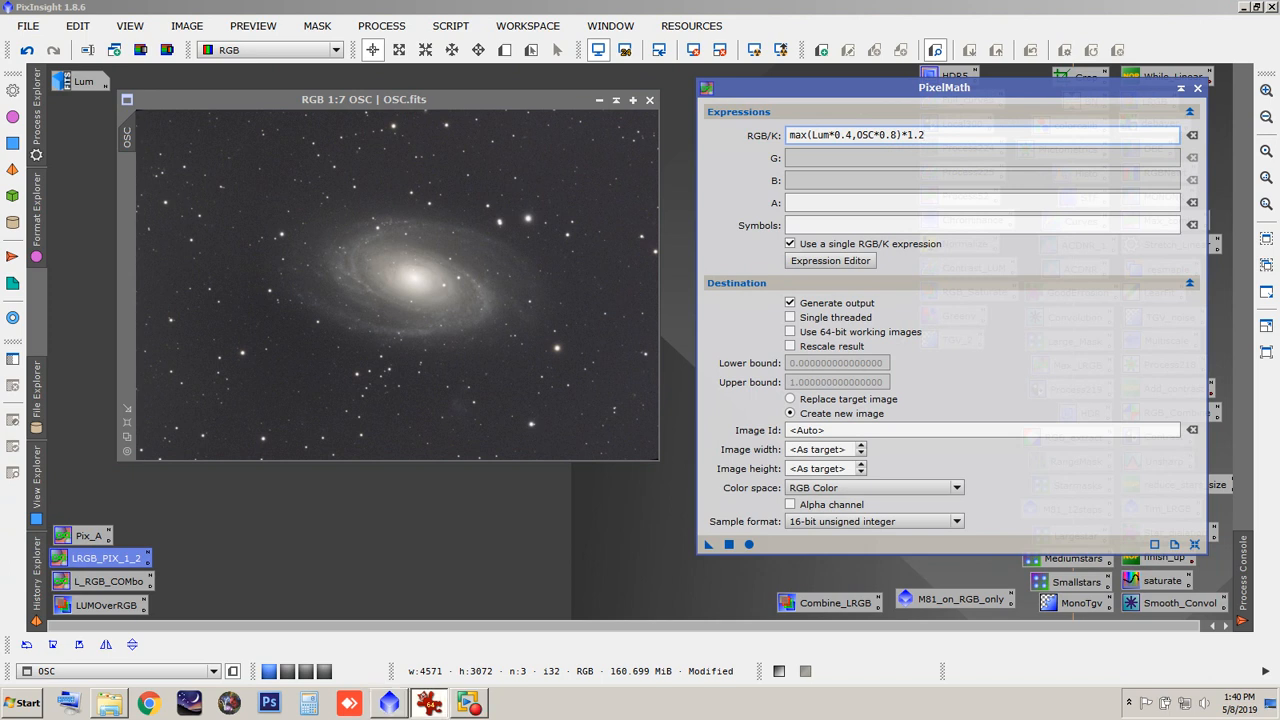
{"action": "left_click", "coordinate": [429, 703]}
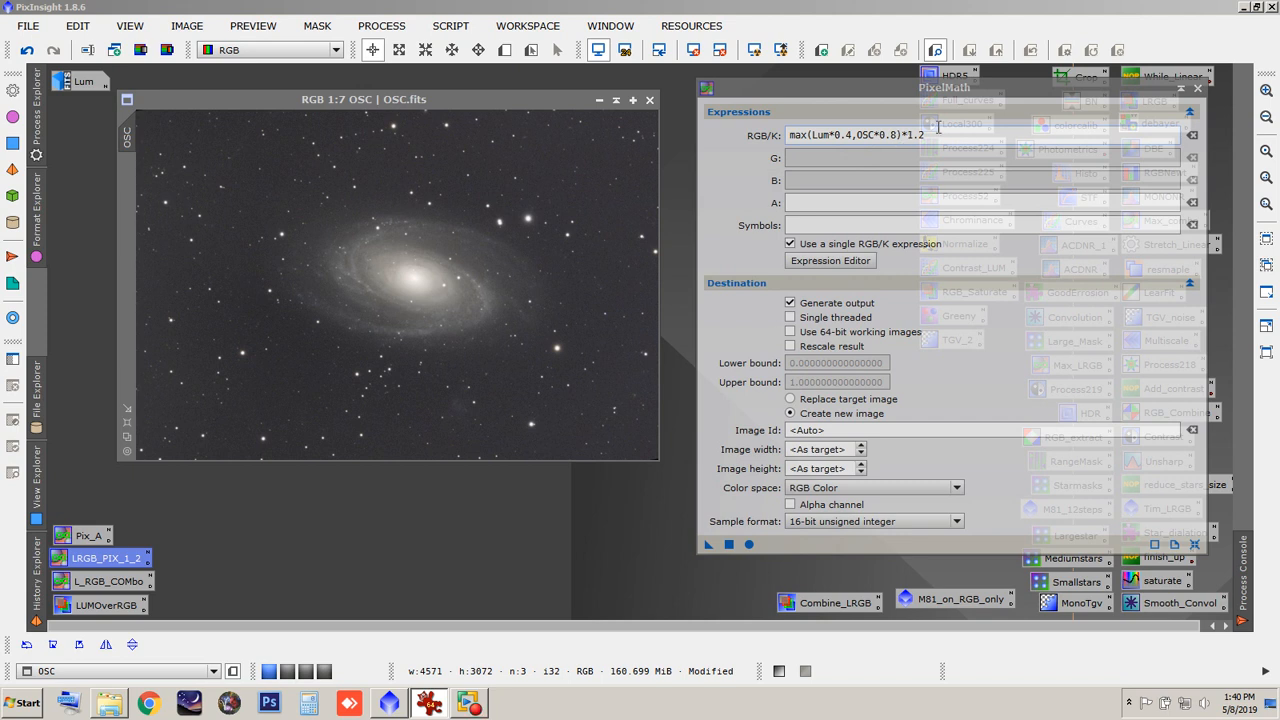
{"action": "left_click_drag", "start_coordinate": [969, 97], "coordinate": [985, 33]}
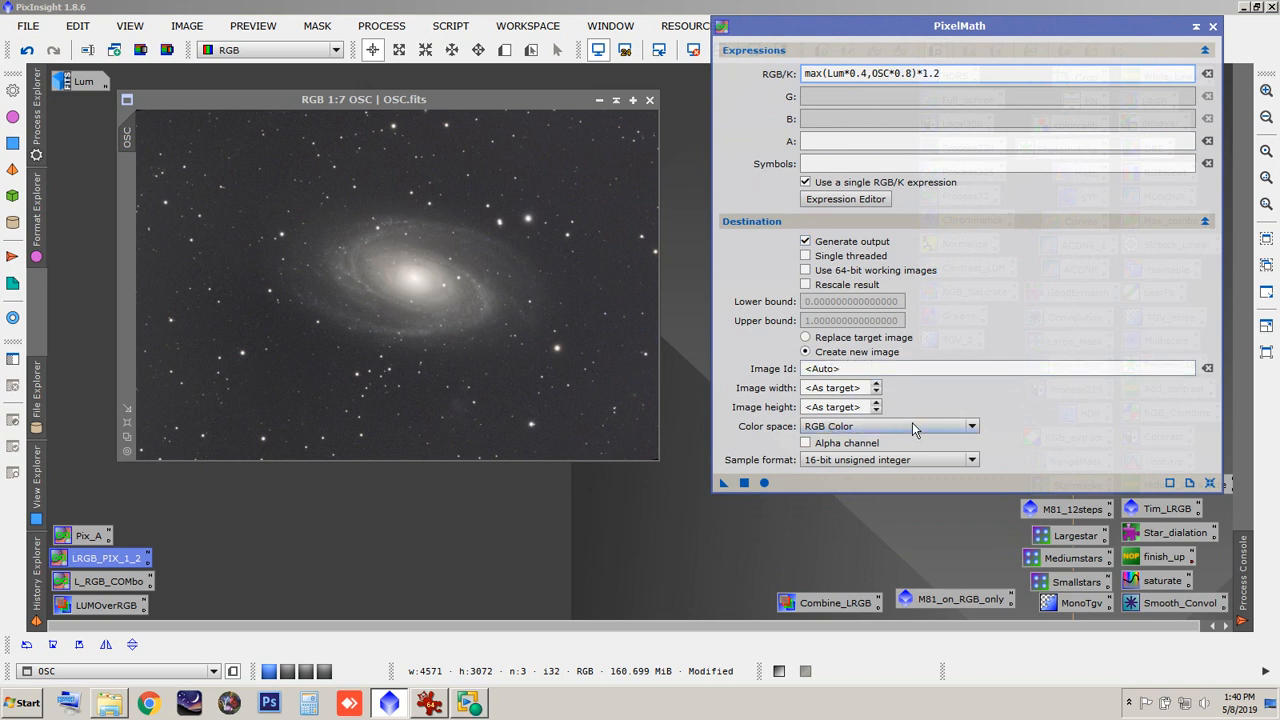
{"action": "left_click", "coordinate": [744, 482]}
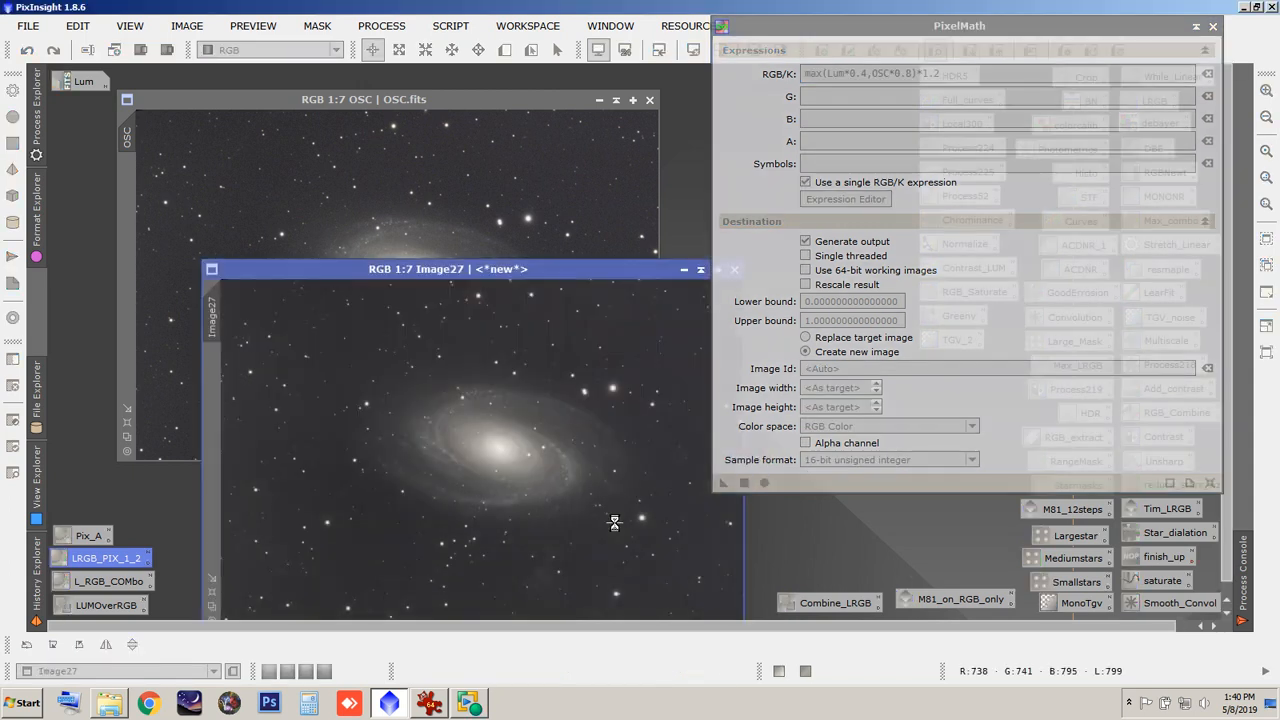
{"action": "left_click_drag", "start_coordinate": [597, 276], "coordinate": [549, 159]}
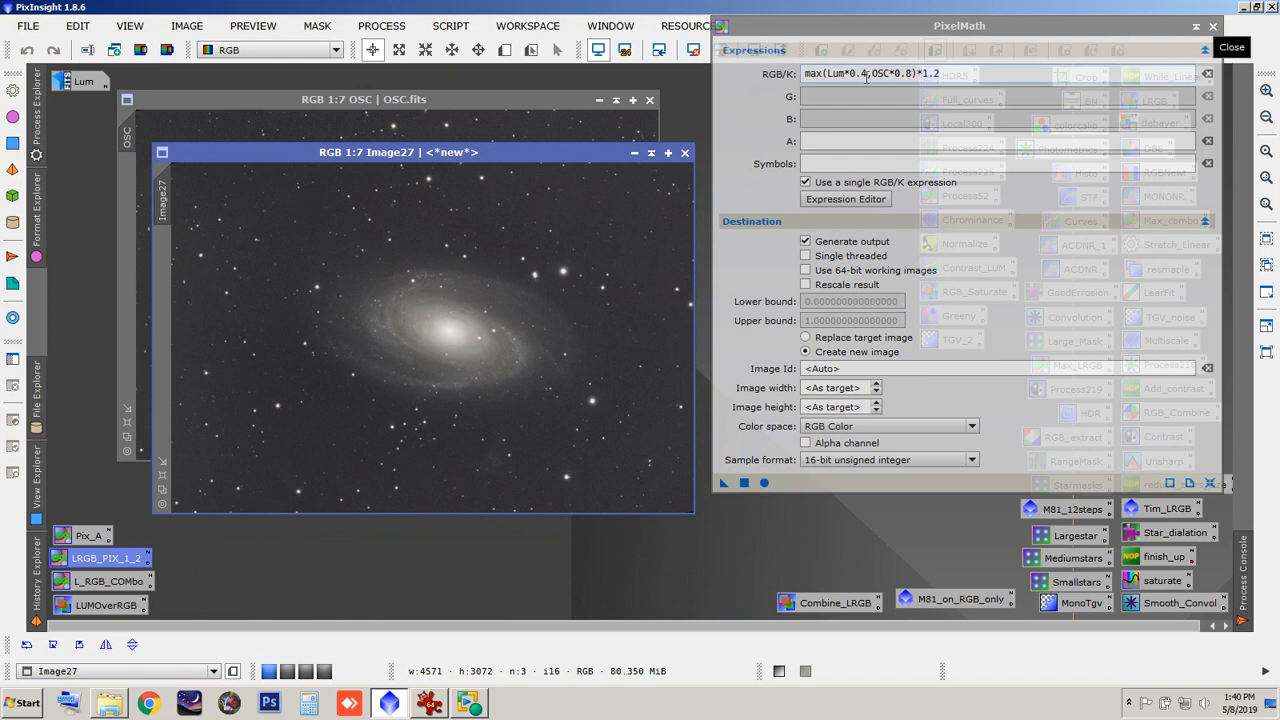
{"action": "left_click", "coordinate": [1212, 30]}
{"action": "left_click_drag", "start_coordinate": [478, 166], "coordinate": [544, 150]}
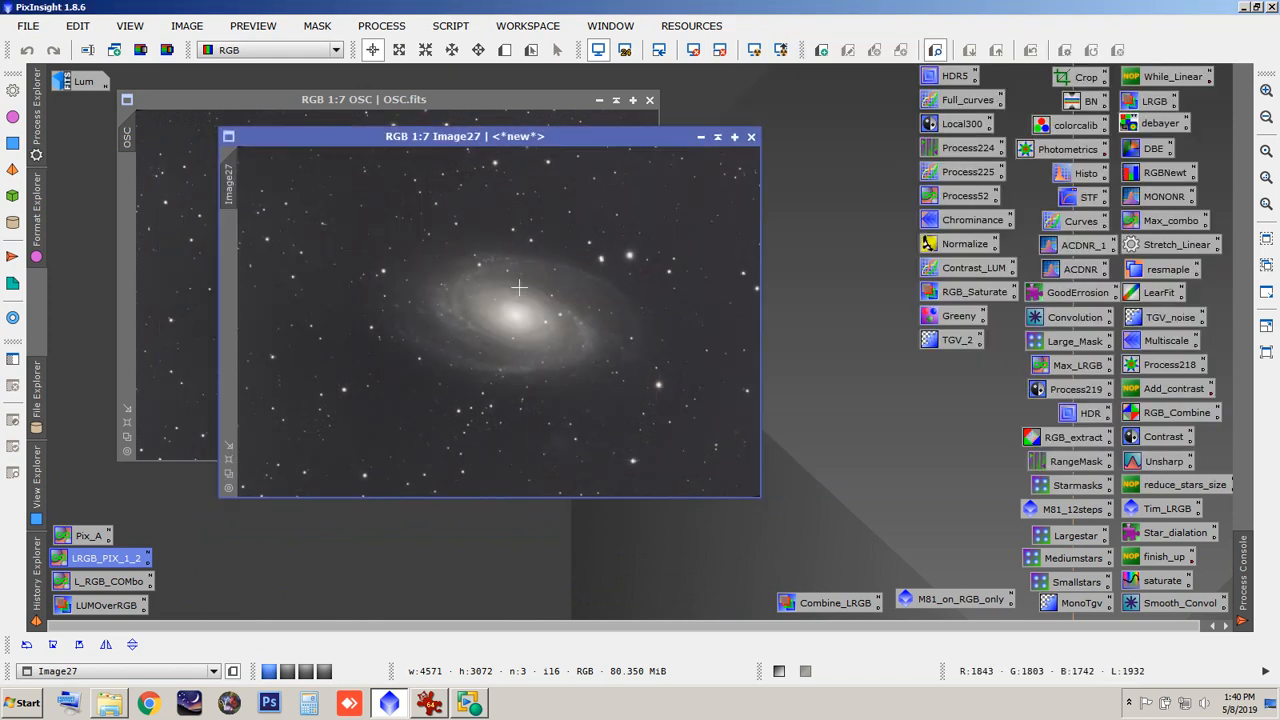
Step: Rename the new PixelMath image LRGB_5 and move it to the SubsNoisereduction workspace
{"action": "scroll", "coordinate": [519, 288], "scroll_direction": "up", "scroll_amount": 5}
{"action": "left_click_drag", "start_coordinate": [758, 296], "coordinate": [737, 177]}
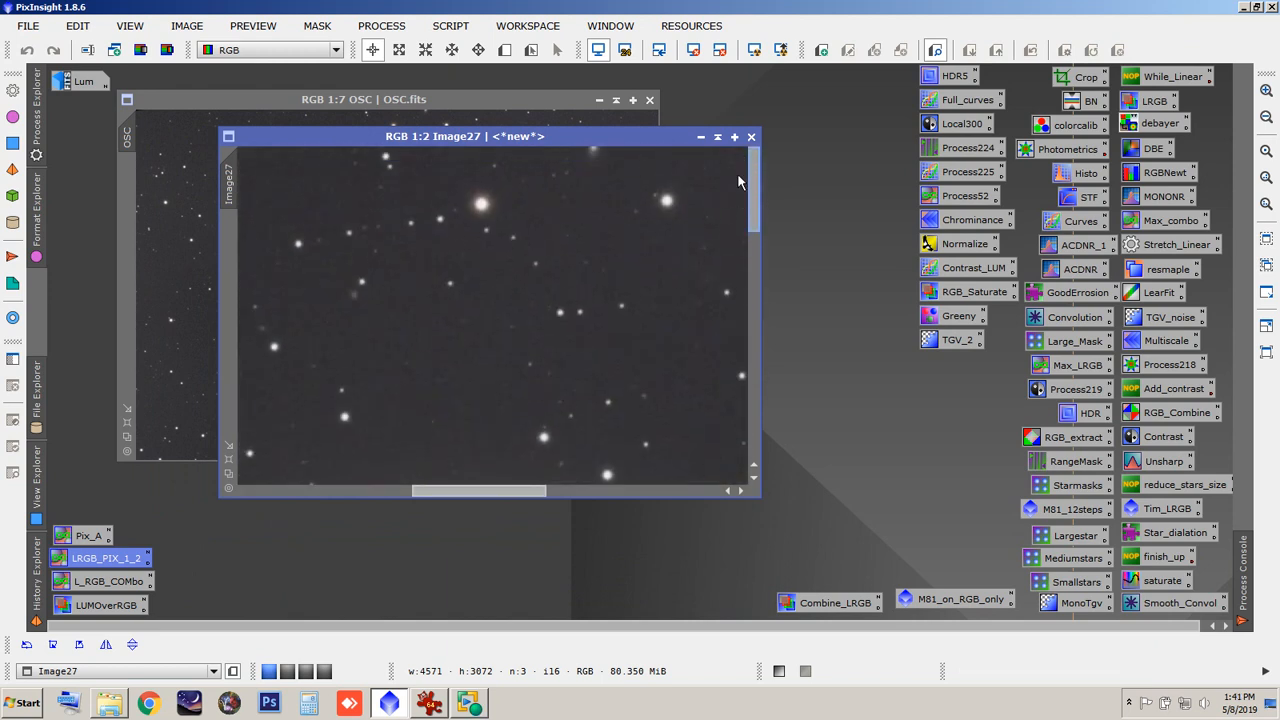
{"action": "scroll", "coordinate": [533, 288], "scroll_direction": "up", "scroll_amount": 1}
{"action": "scroll", "coordinate": [533, 288], "scroll_direction": "down", "scroll_amount": 9}
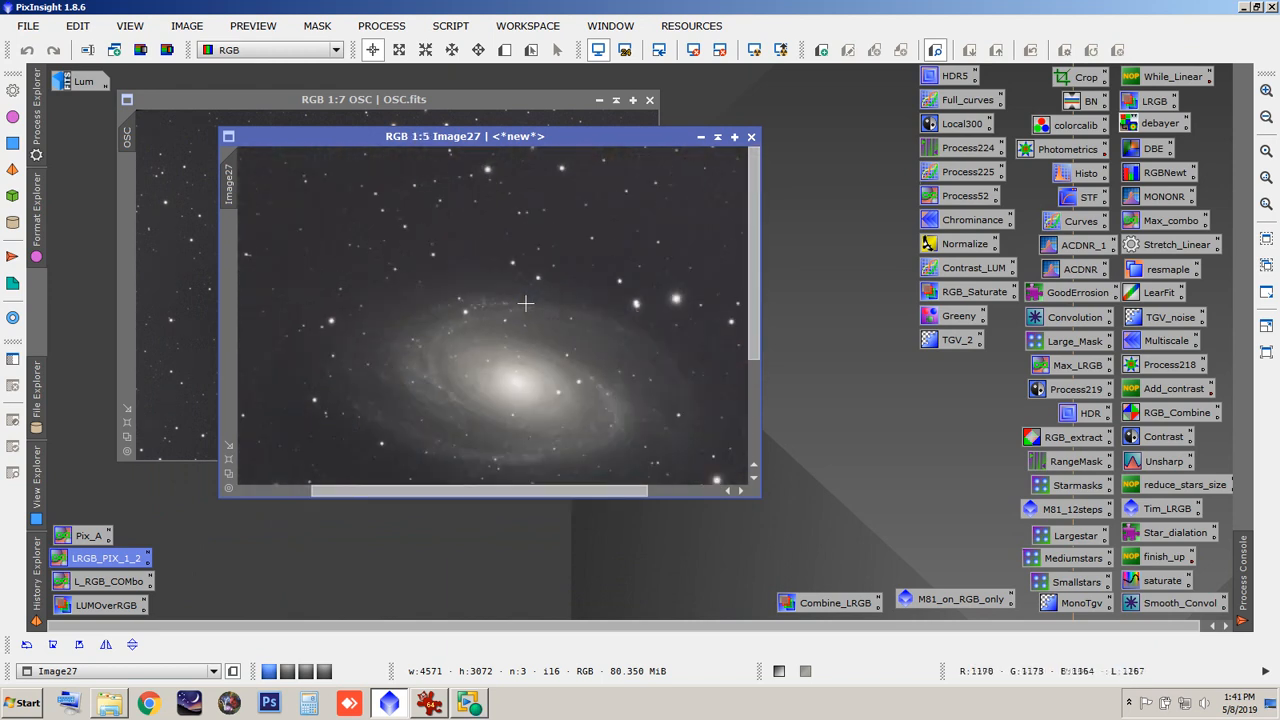
{"action": "scroll", "coordinate": [526, 302], "scroll_direction": "up", "scroll_amount": 3}
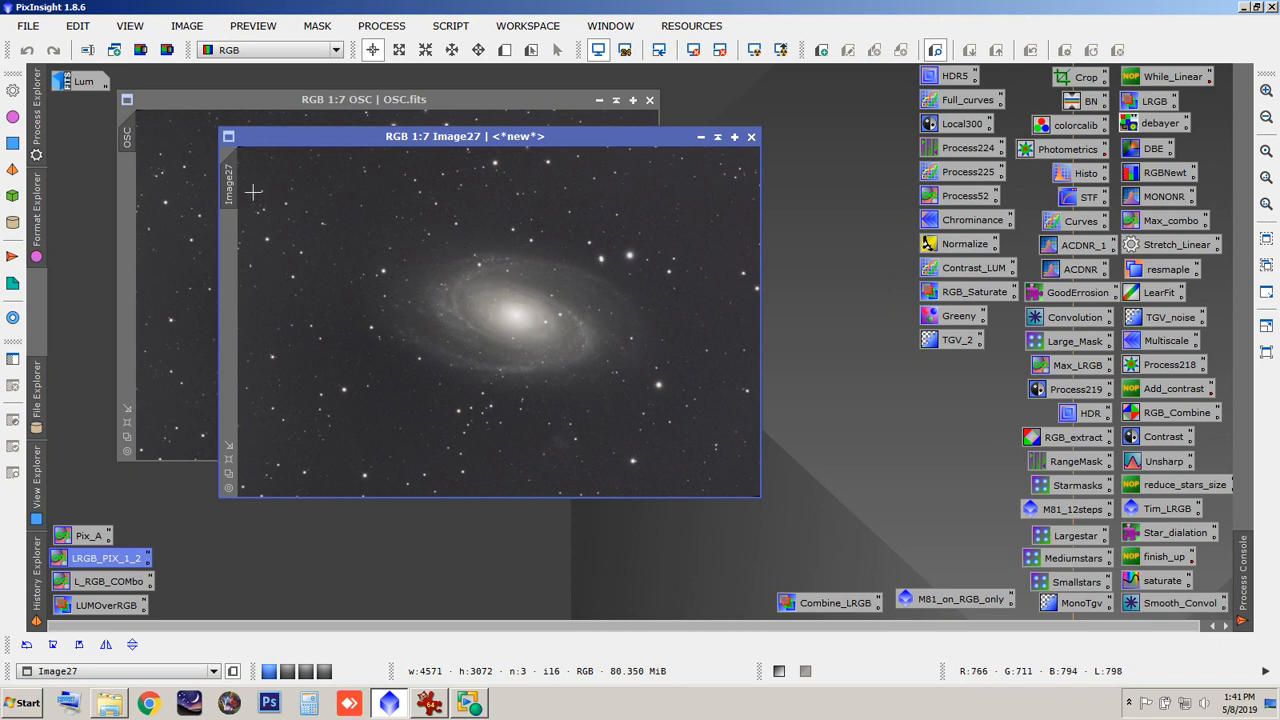
{"action": "double_click", "coordinate": [230, 186]}
{"action": "type", "text": "LRGB_"}
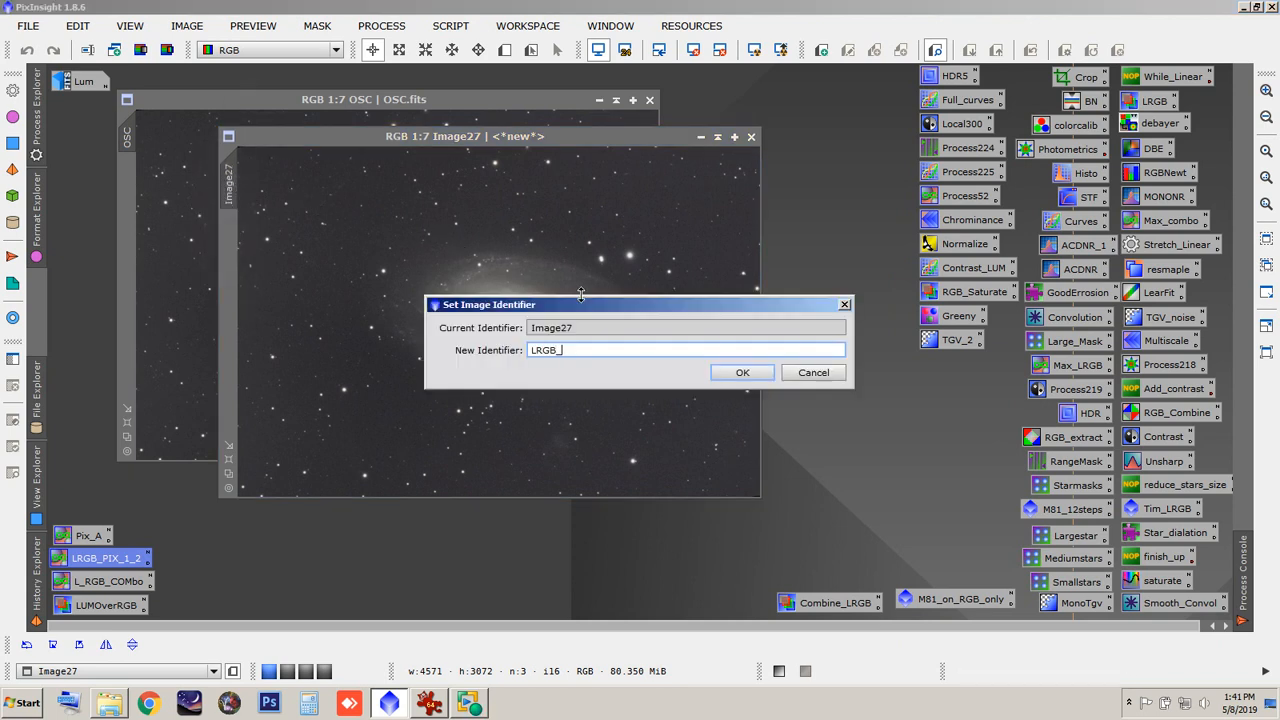
{"action": "left_click", "coordinate": [740, 373]}
{"action": "right_click", "coordinate": [562, 138]}
{"action": "mouse_move", "coordinate": [598, 157]}
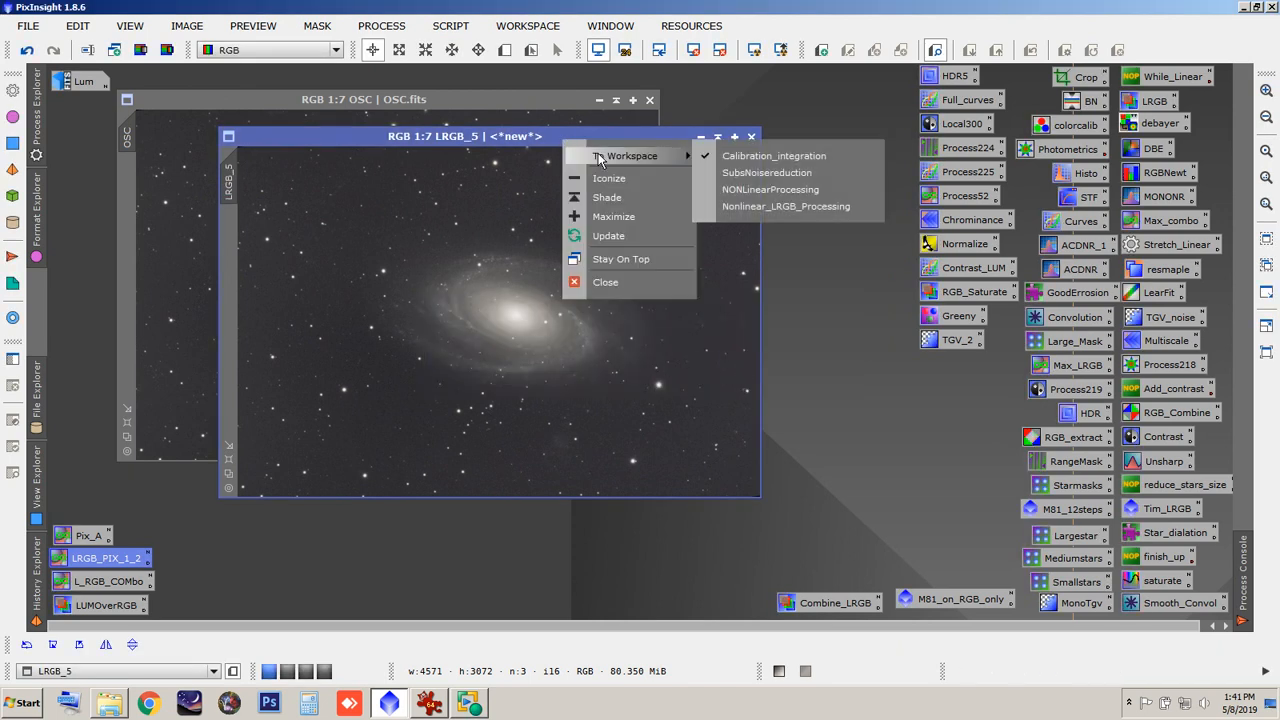
{"action": "left_click", "coordinate": [765, 172]}
Step: Iconize LRGB_5 beneath LRGB_4 in the SubsNoisereduction workspace, then return to Calibration_integration and reposition the OSC image
{"action": "left_click", "coordinate": [289, 673]}
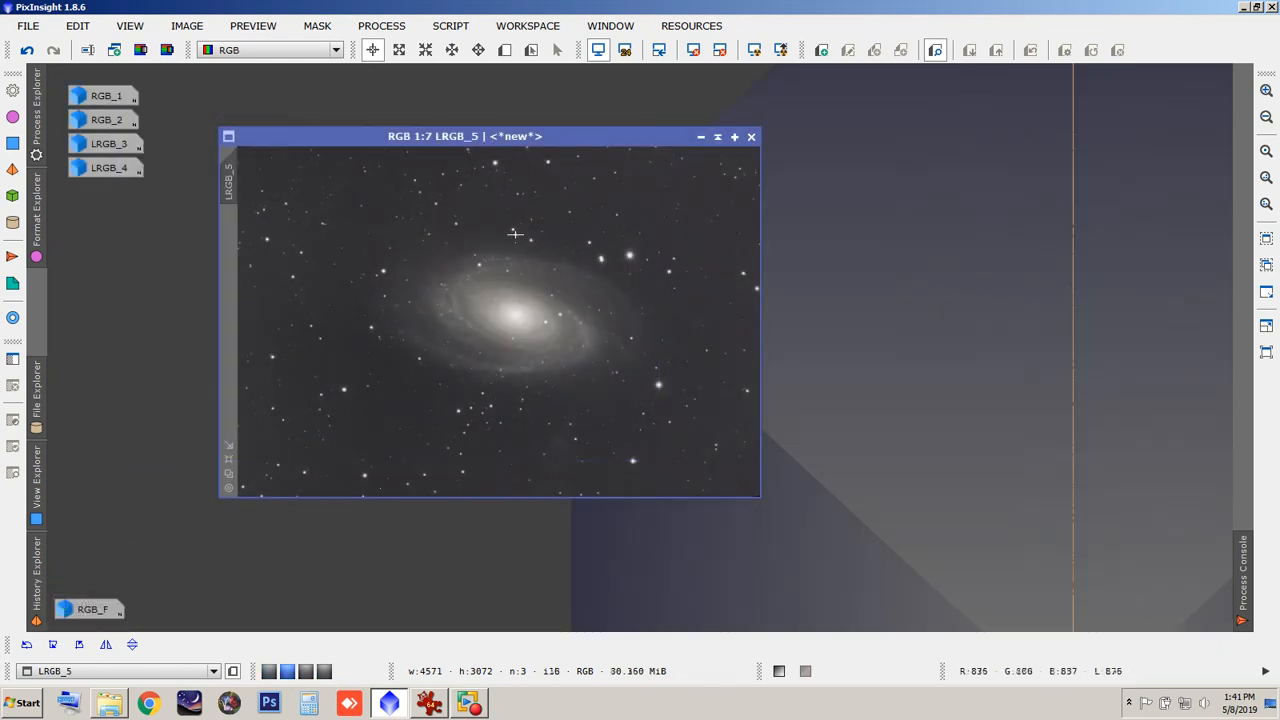
{"action": "left_click", "coordinate": [700, 139]}
{"action": "left_click_drag", "start_coordinate": [524, 334], "coordinate": [100, 192]}
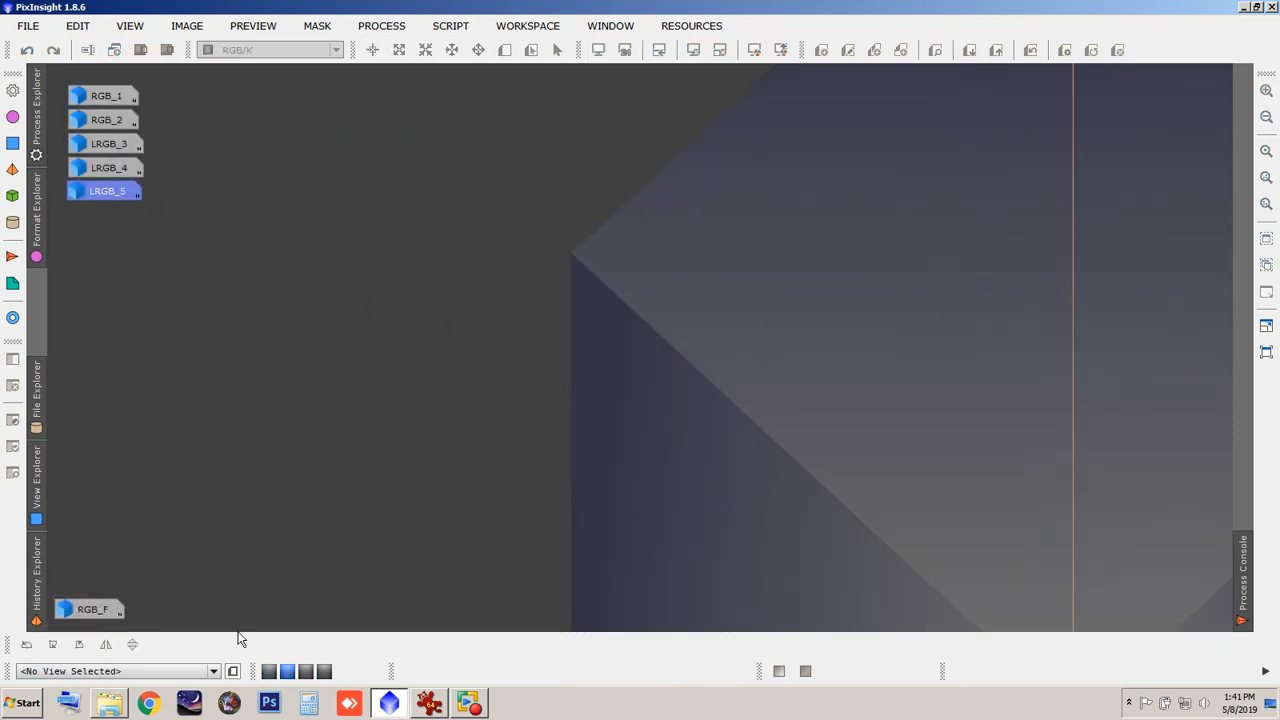
{"action": "left_click", "coordinate": [272, 672]}
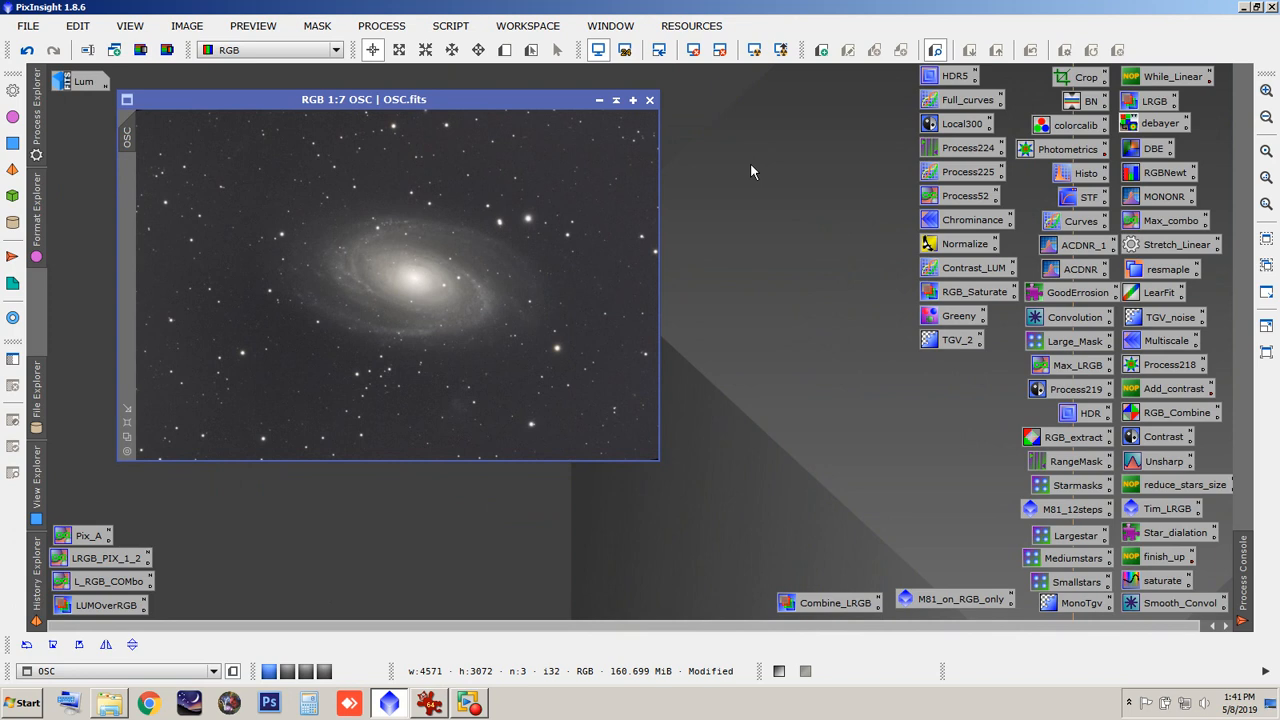
{"action": "left_click_drag", "start_coordinate": [477, 102], "coordinate": [481, 103]}
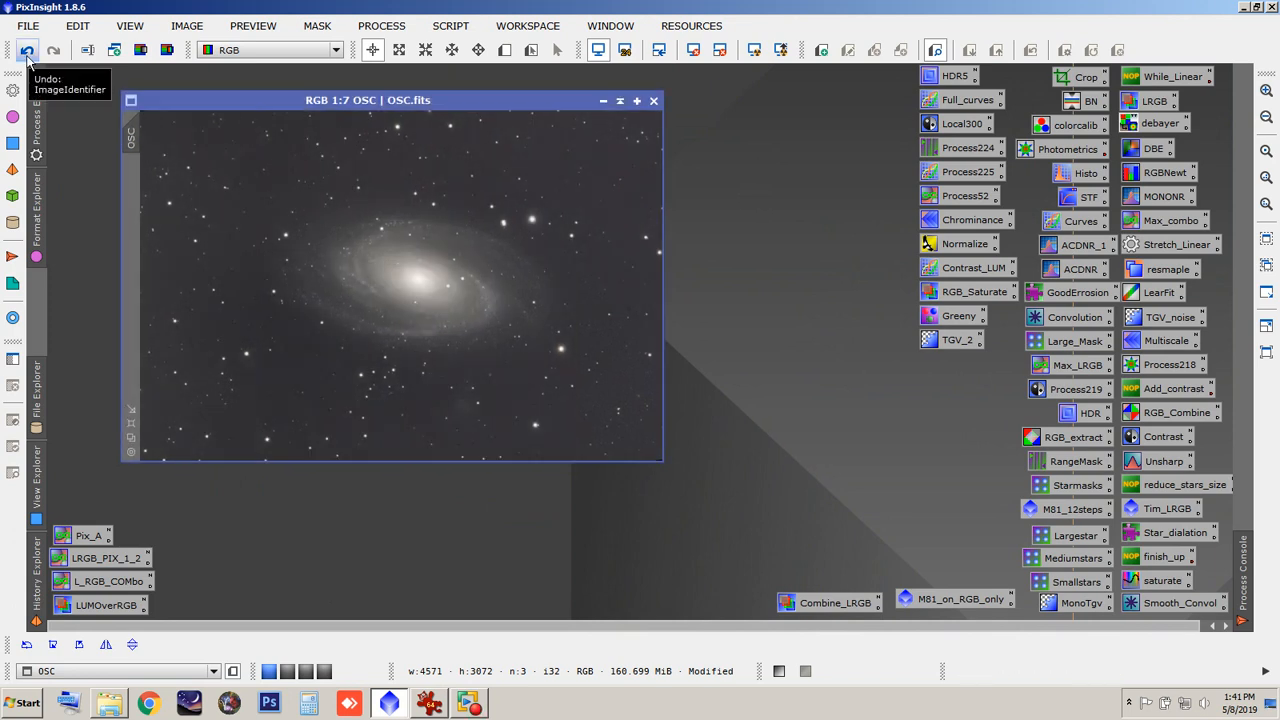
{"action": "left_click_drag", "start_coordinate": [350, 95], "coordinate": [357, 88]}
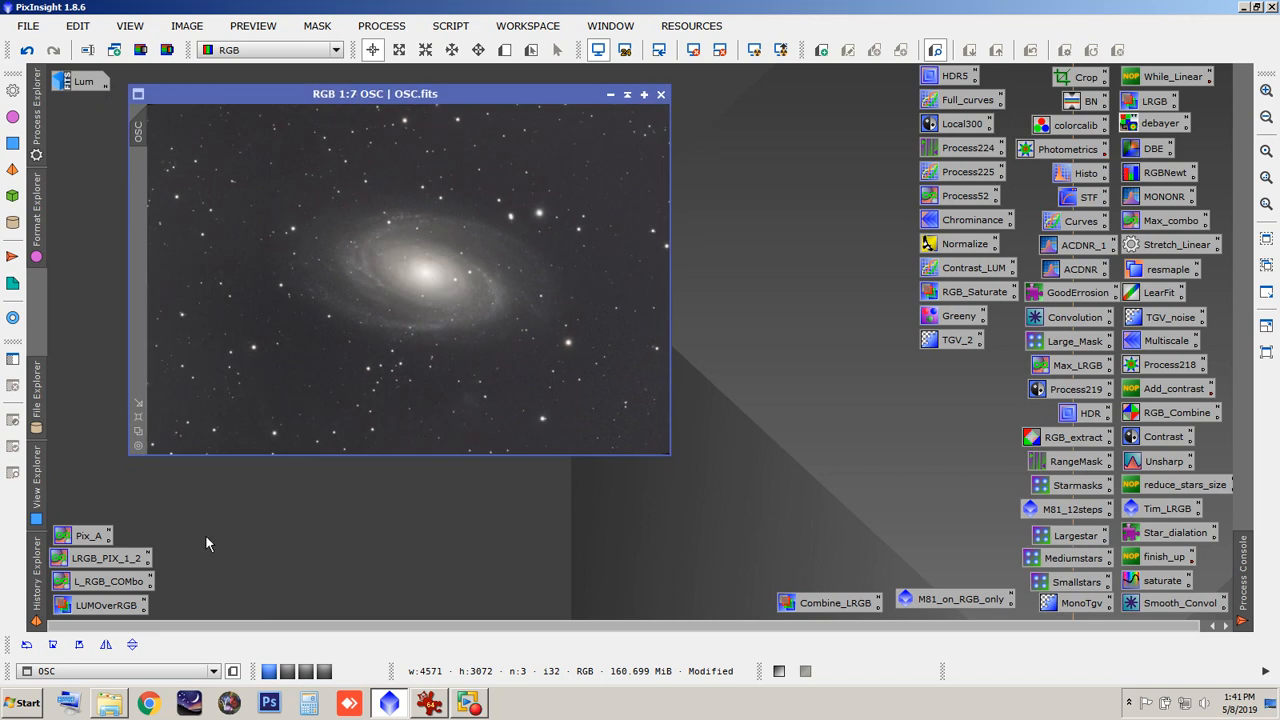
Step: Create an RGB image from a*OSC*0.7 + a*Lum*0.5 with a=0.6 and the target's sample format, using the saved Pix_A PixelMath instance on OSC
{"action": "double_click", "coordinate": [85, 539]}
{"action": "left_click_drag", "start_coordinate": [849, 26], "coordinate": [883, 79]}
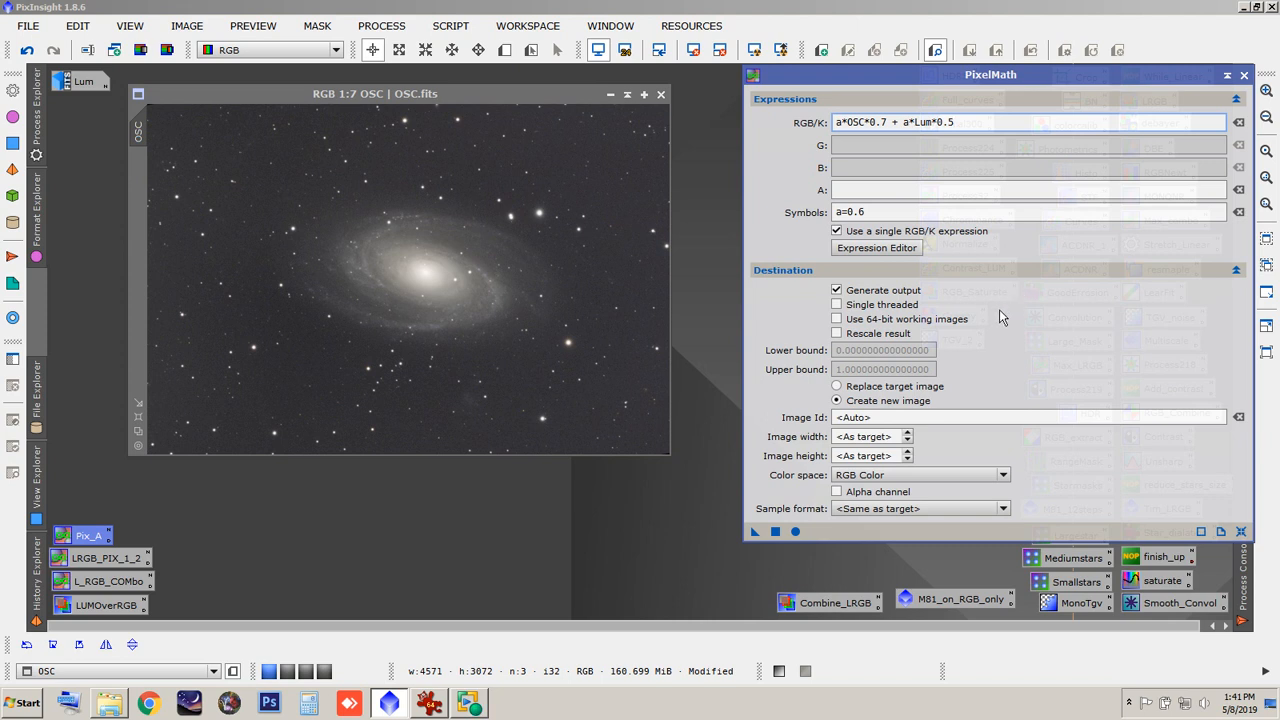
{"action": "left_click_drag", "start_coordinate": [978, 75], "coordinate": [976, 83]}
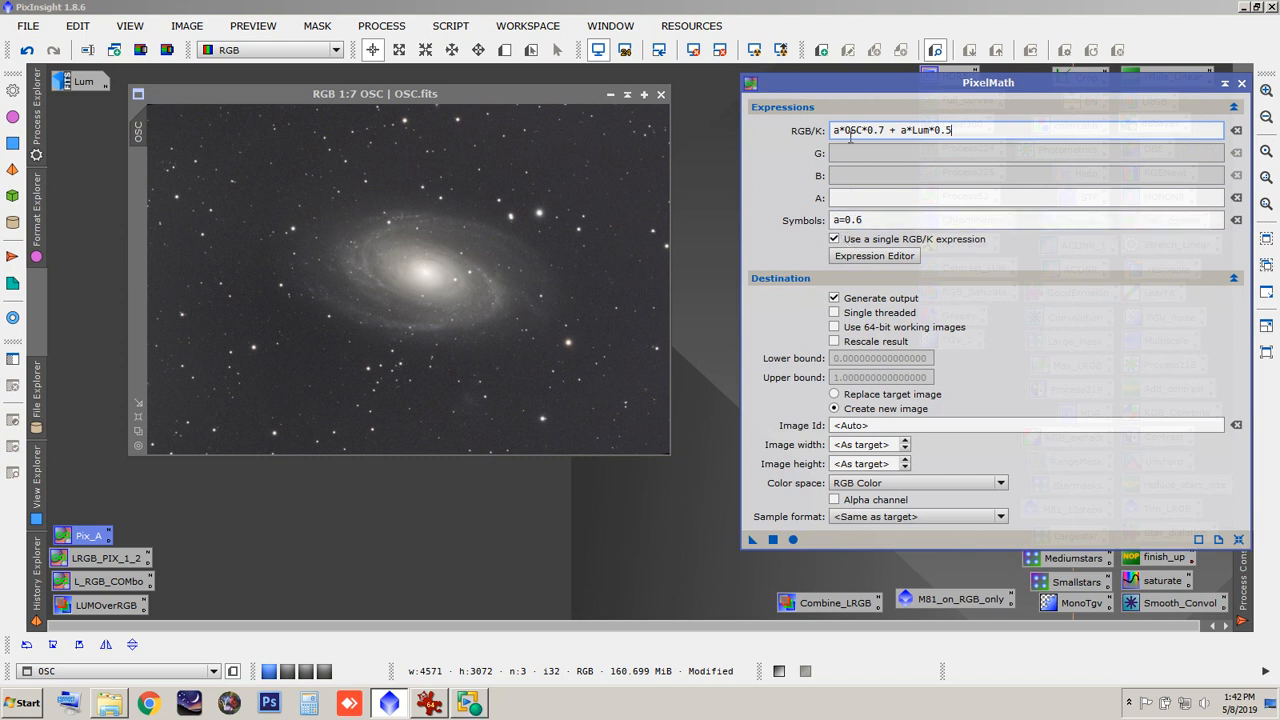
{"action": "left_click", "coordinate": [860, 223]}
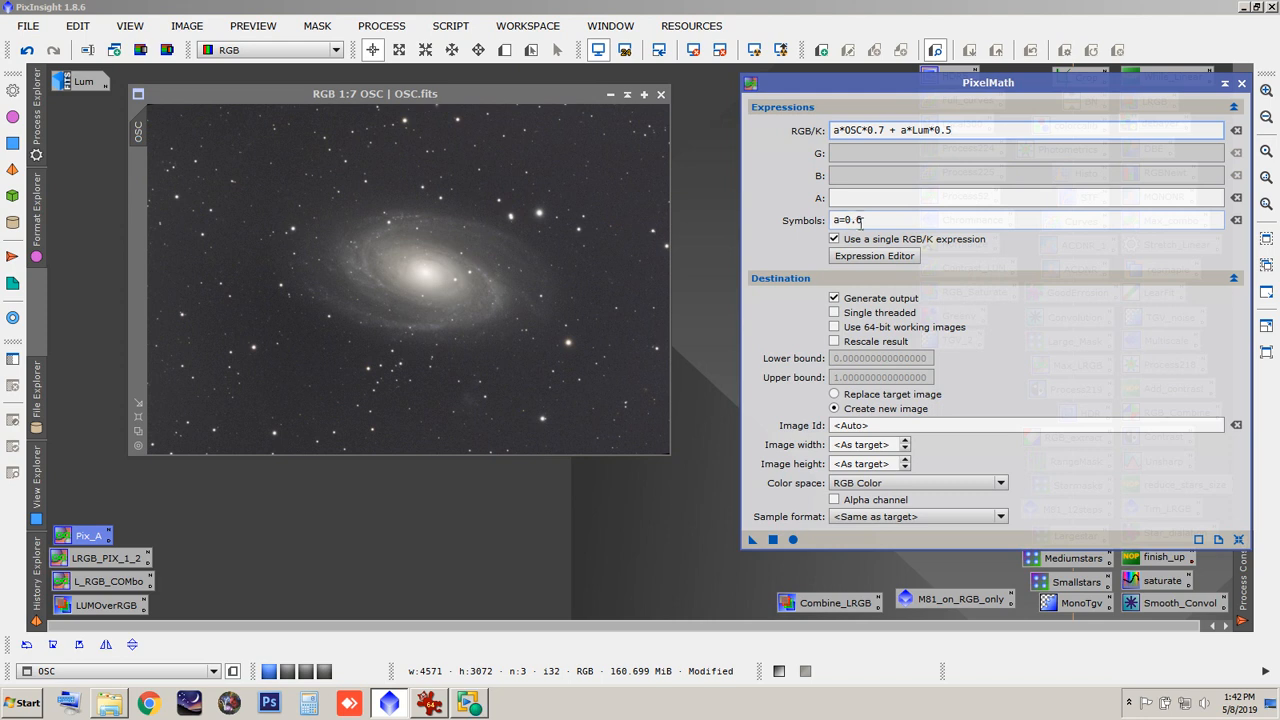
{"action": "left_click", "coordinate": [861, 128]}
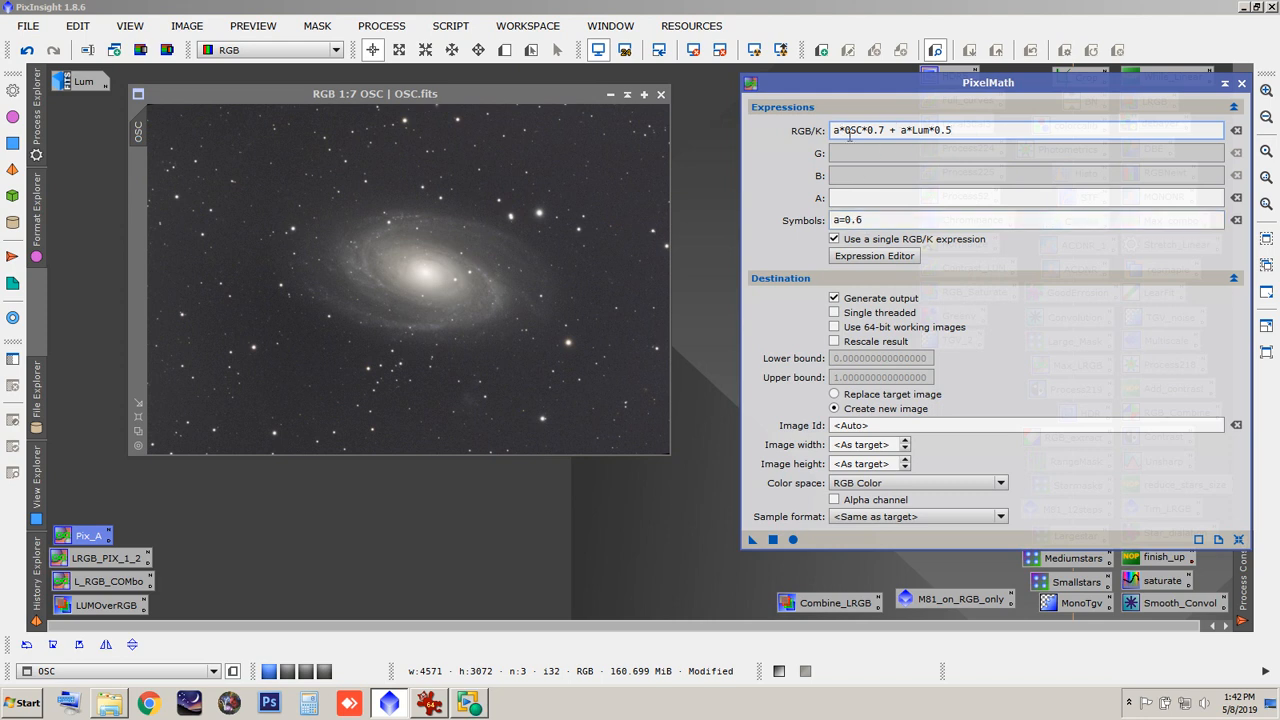
{"action": "left_click", "coordinate": [881, 130]}
{"action": "left_click_drag", "start_coordinate": [949, 85], "coordinate": [951, 13]}
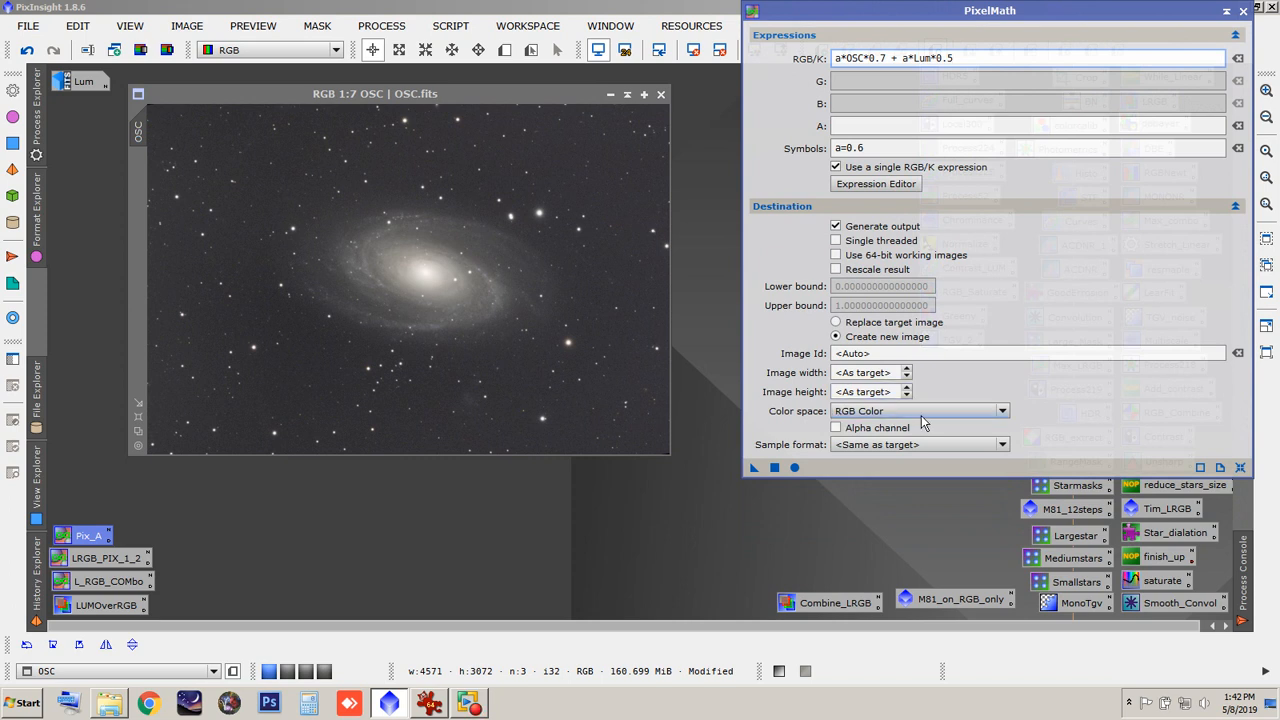
{"action": "left_click", "coordinate": [917, 444]}
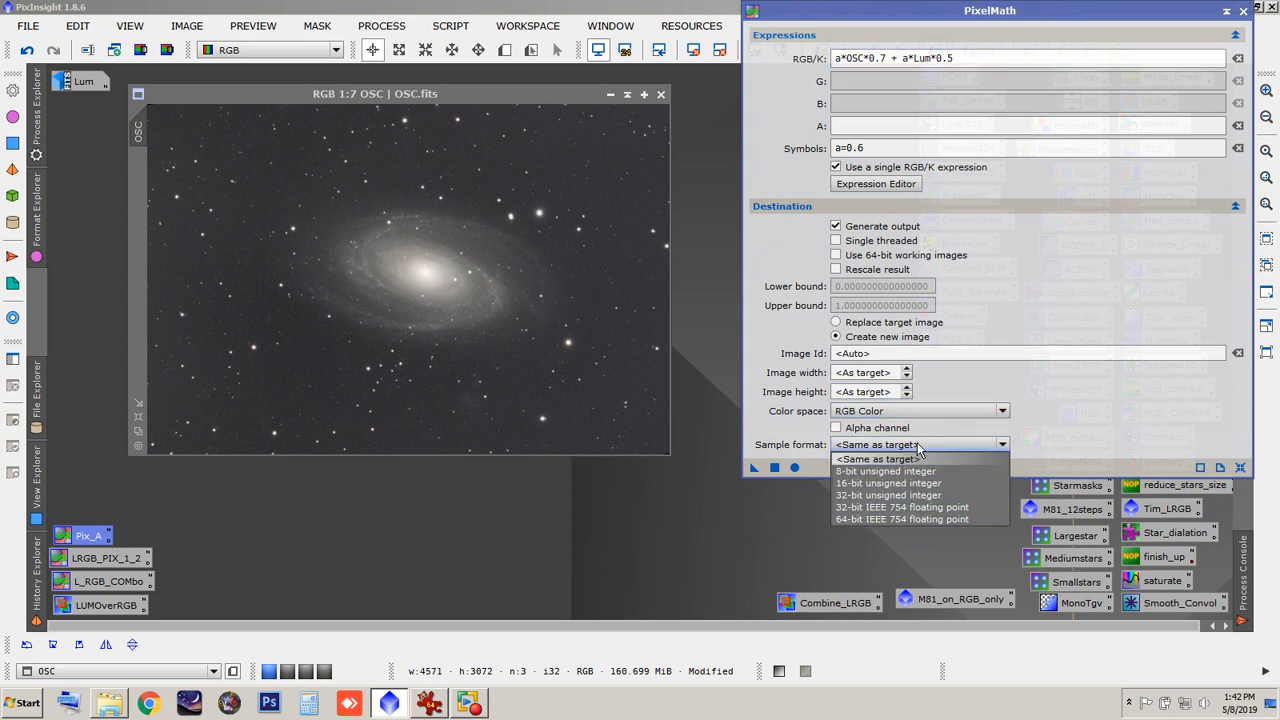
{"action": "left_click", "coordinate": [917, 446]}
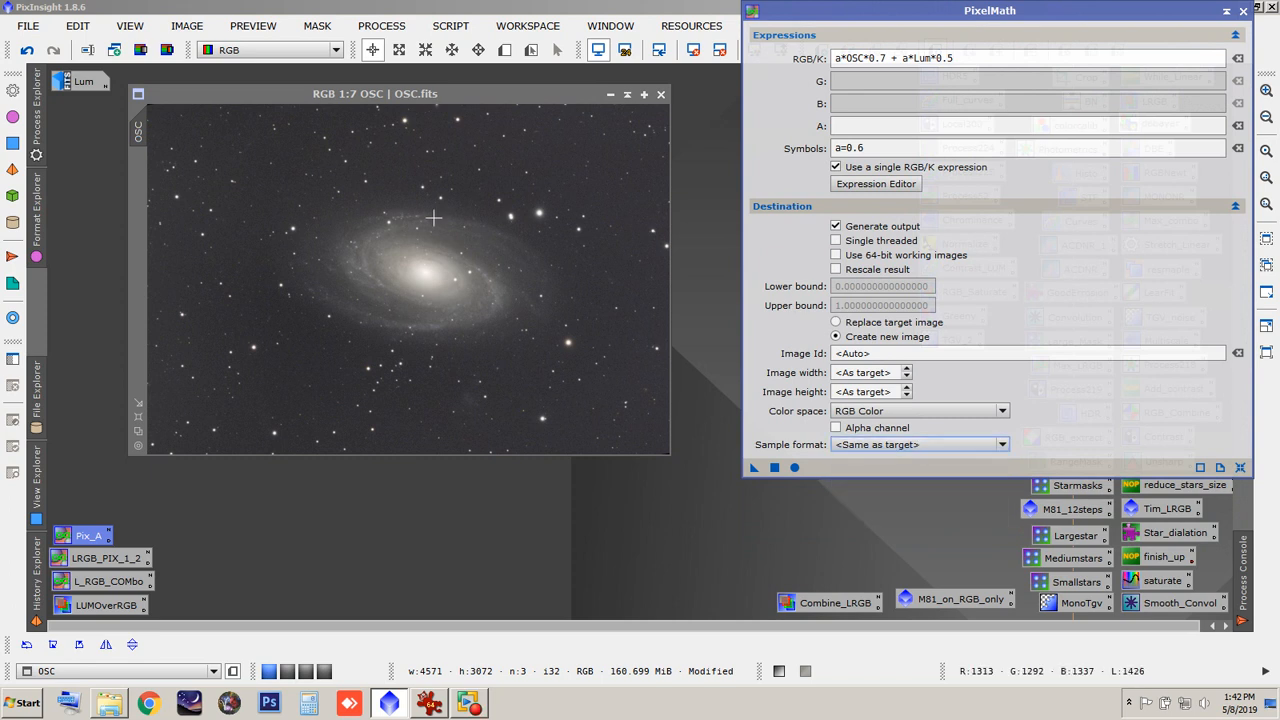
{"action": "left_click", "coordinate": [774, 467]}
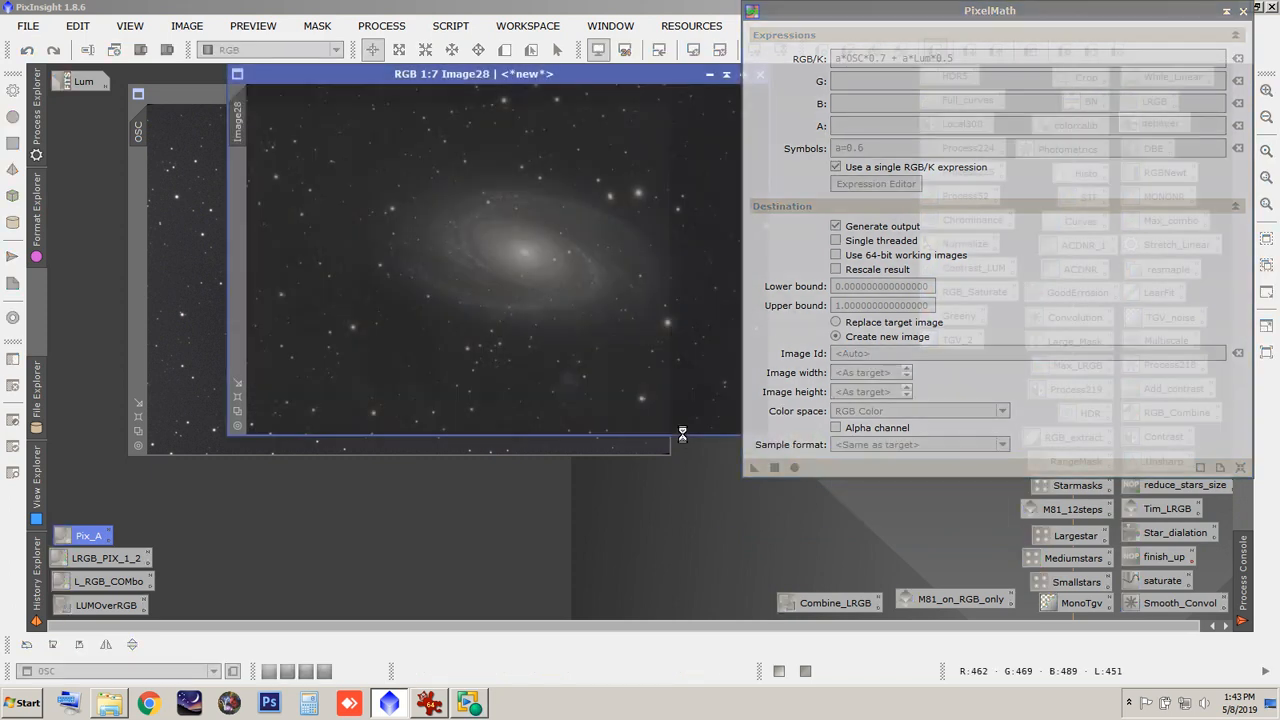
Step: Collapse PixelMath and move it clear of the images, then position the new PixelMath result over OSC
{"action": "left_click_drag", "start_coordinate": [598, 80], "coordinate": [535, 193]}
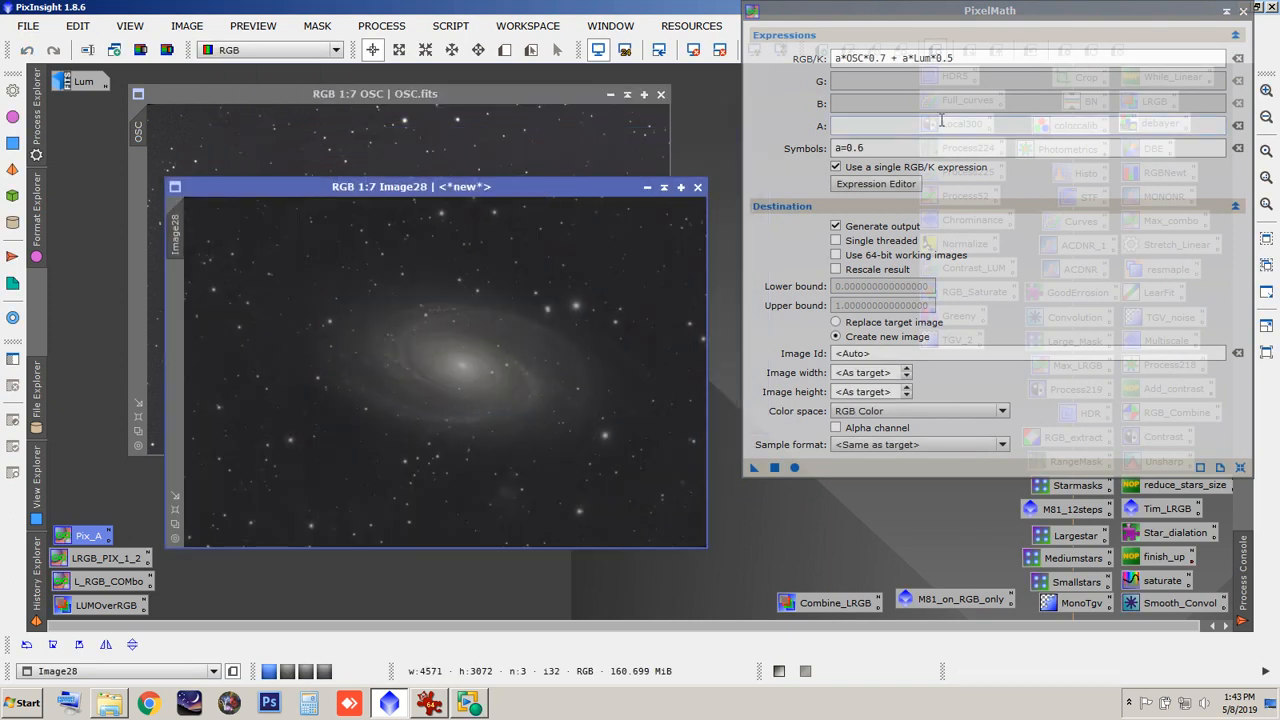
{"action": "left_click", "coordinate": [1226, 11]}
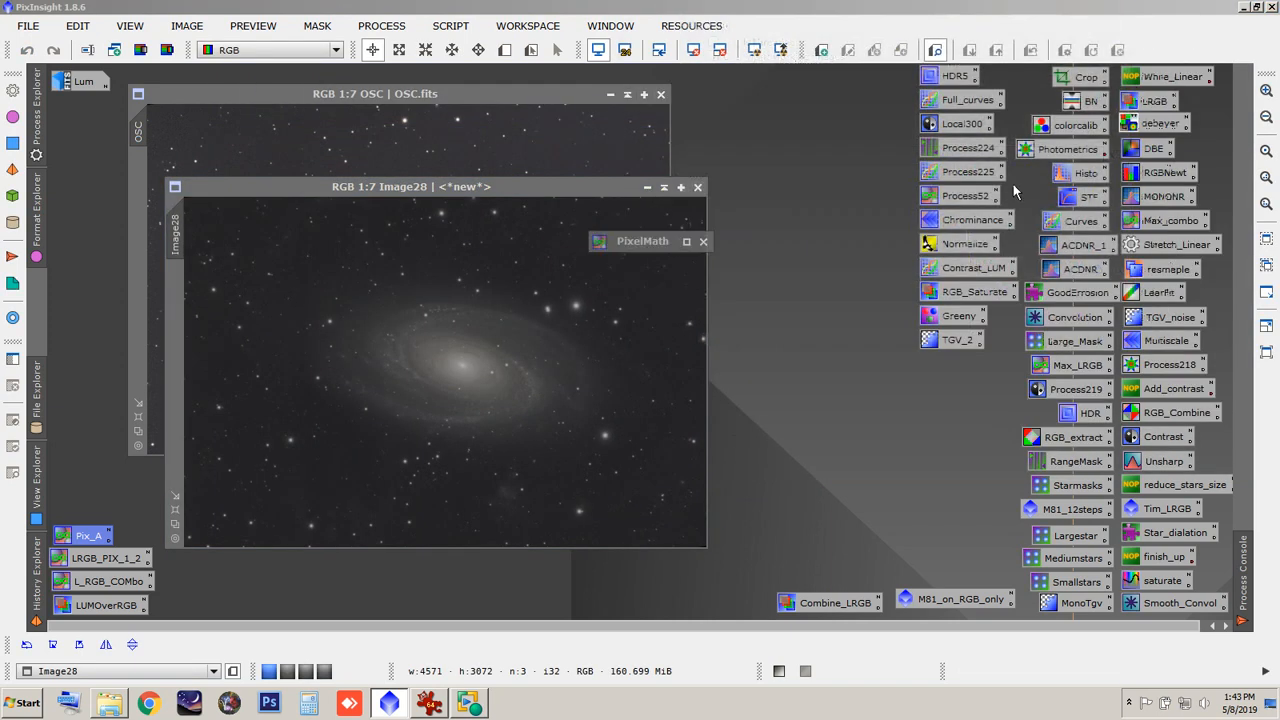
{"action": "left_click_drag", "start_coordinate": [652, 243], "coordinate": [838, 83]}
{"action": "left_click_drag", "start_coordinate": [481, 188], "coordinate": [447, 97]}
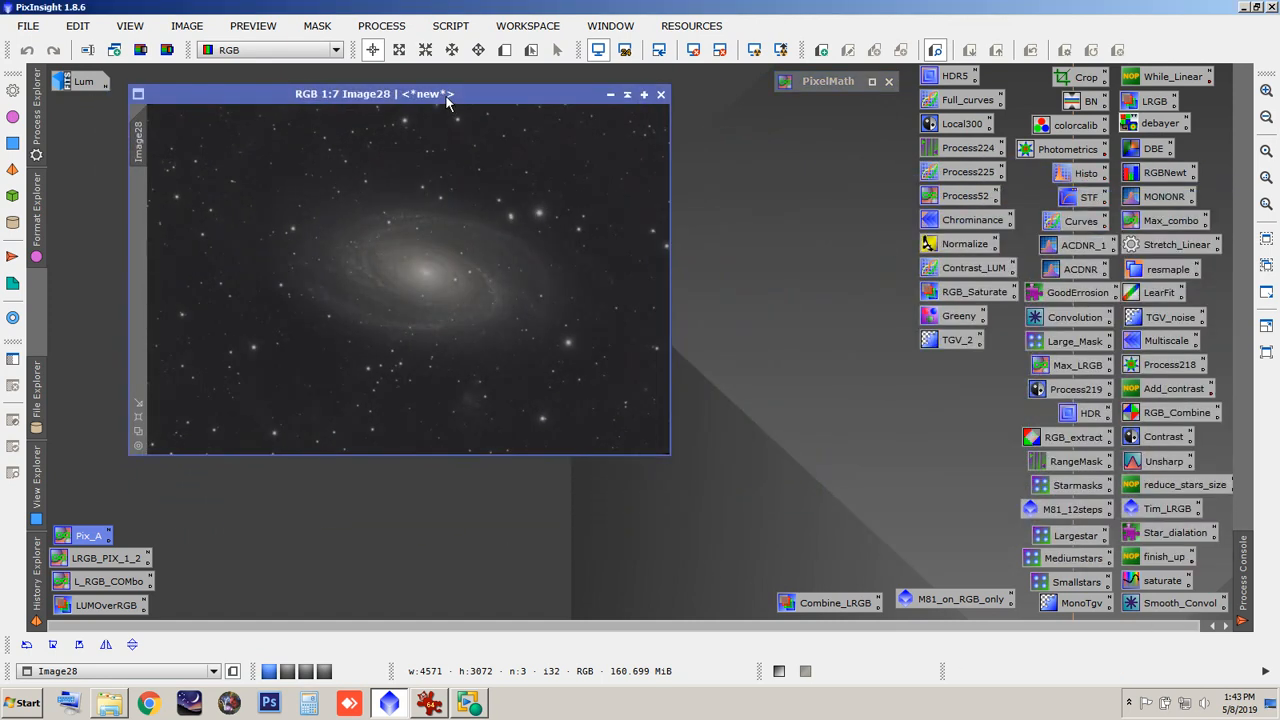
Step: Examine the galaxy core, spiral arms and background noise of the new PixelMath result at several magnifications
{"action": "scroll", "coordinate": [543, 186], "scroll_direction": "up", "scroll_amount": 5}
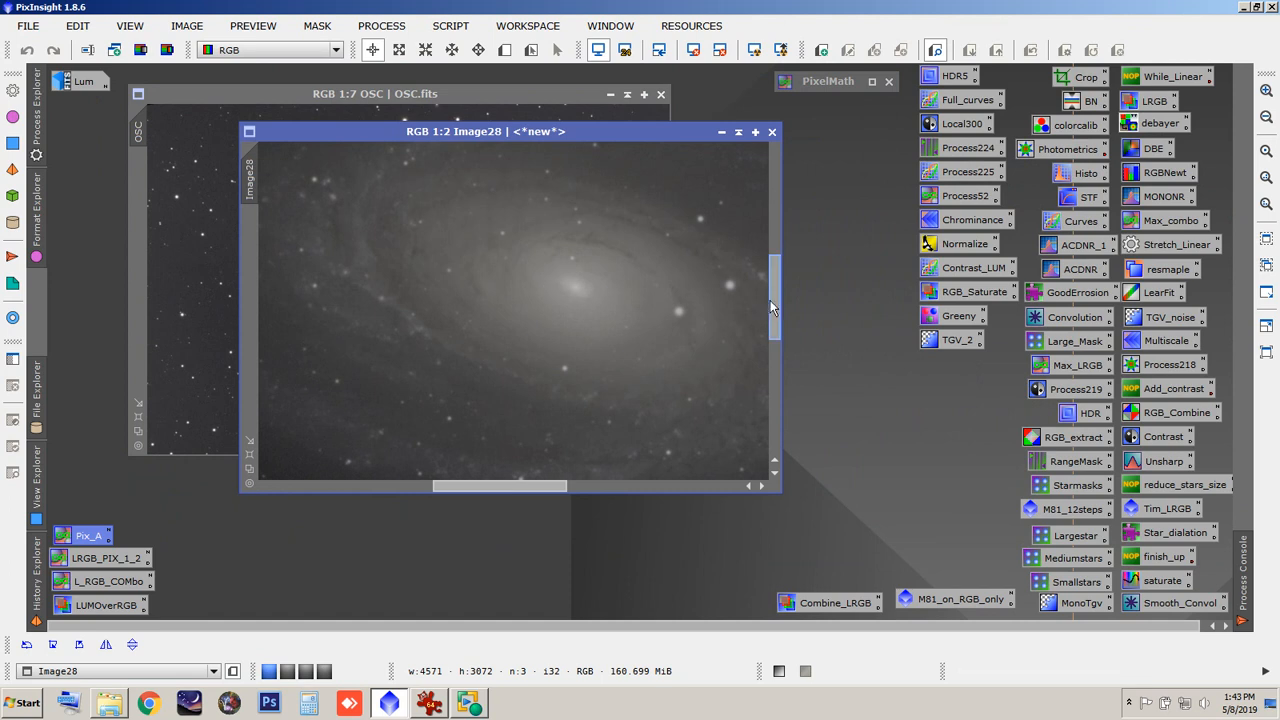
{"action": "scroll", "coordinate": [611, 295], "scroll_direction": "up", "scroll_amount": 3}
{"action": "scroll", "coordinate": [600, 375], "scroll_direction": "up", "scroll_amount": 1}
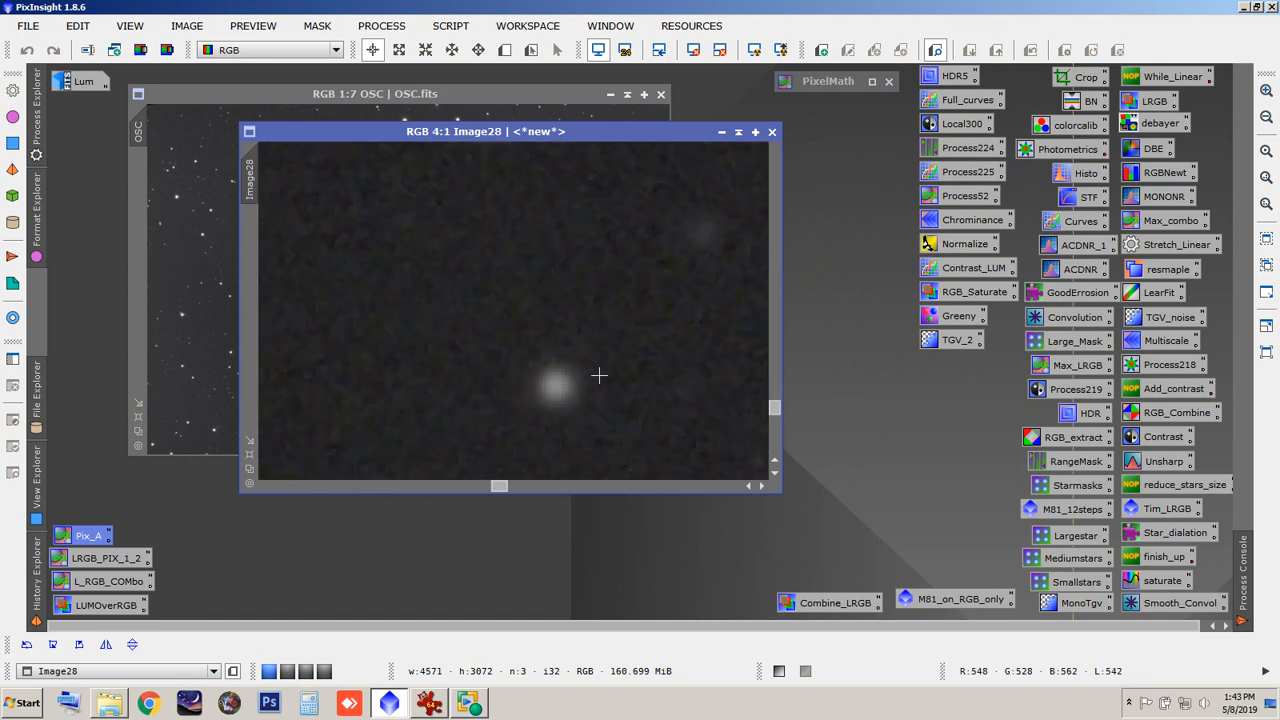
{"action": "scroll", "coordinate": [599, 375], "scroll_direction": "down", "scroll_amount": 11}
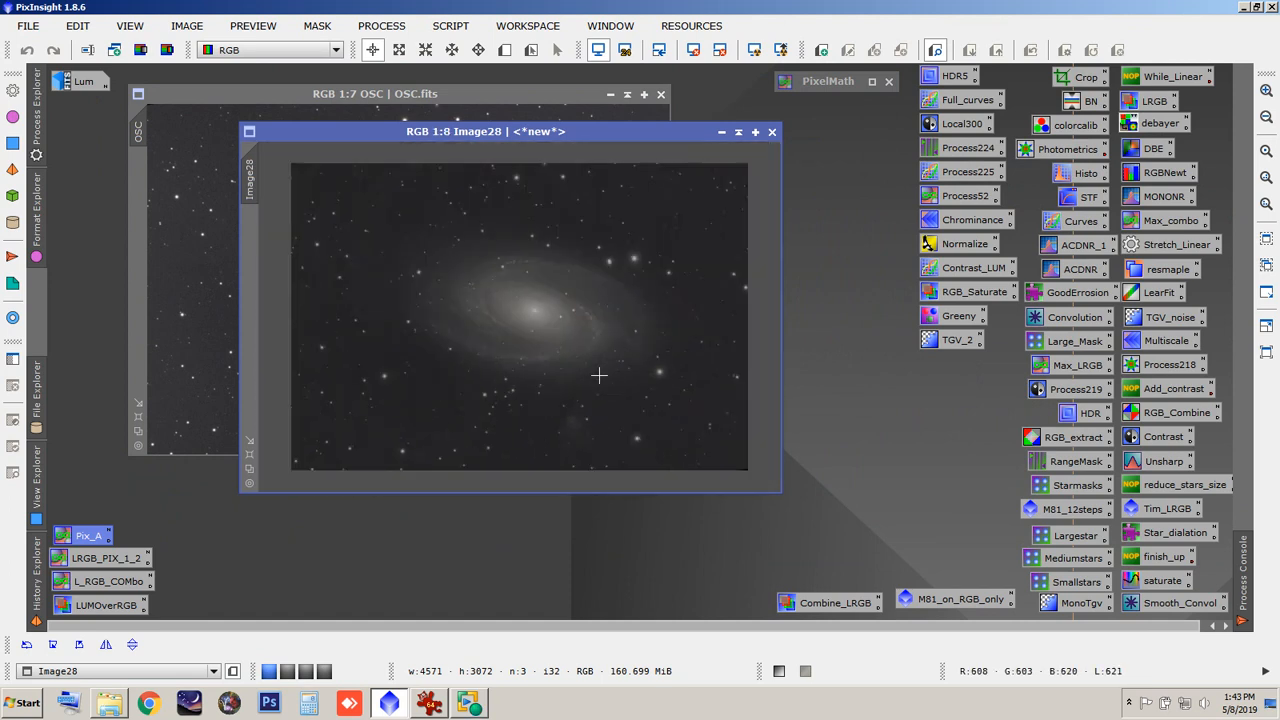
{"action": "scroll", "coordinate": [599, 375], "scroll_direction": "up", "scroll_amount": 1}
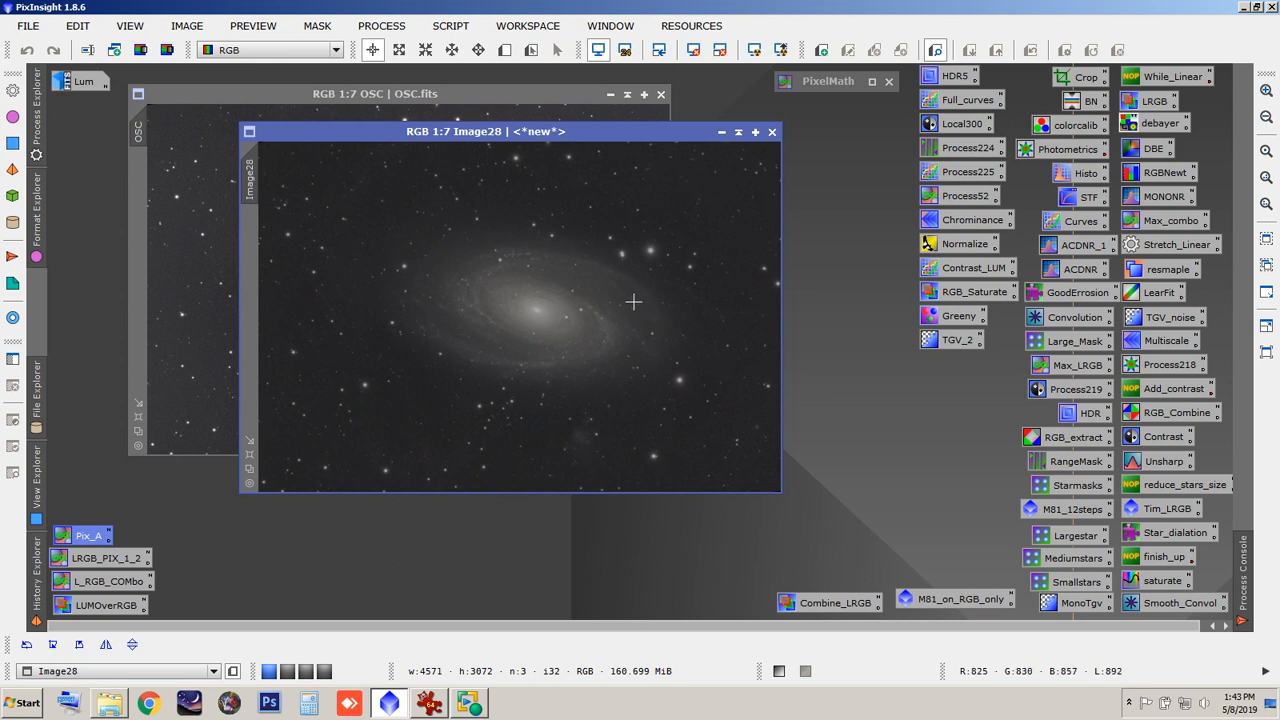
{"action": "scroll", "coordinate": [587, 287], "scroll_direction": "up", "scroll_amount": 3}
{"action": "scroll", "coordinate": [759, 258], "scroll_direction": "up", "scroll_amount": 3}
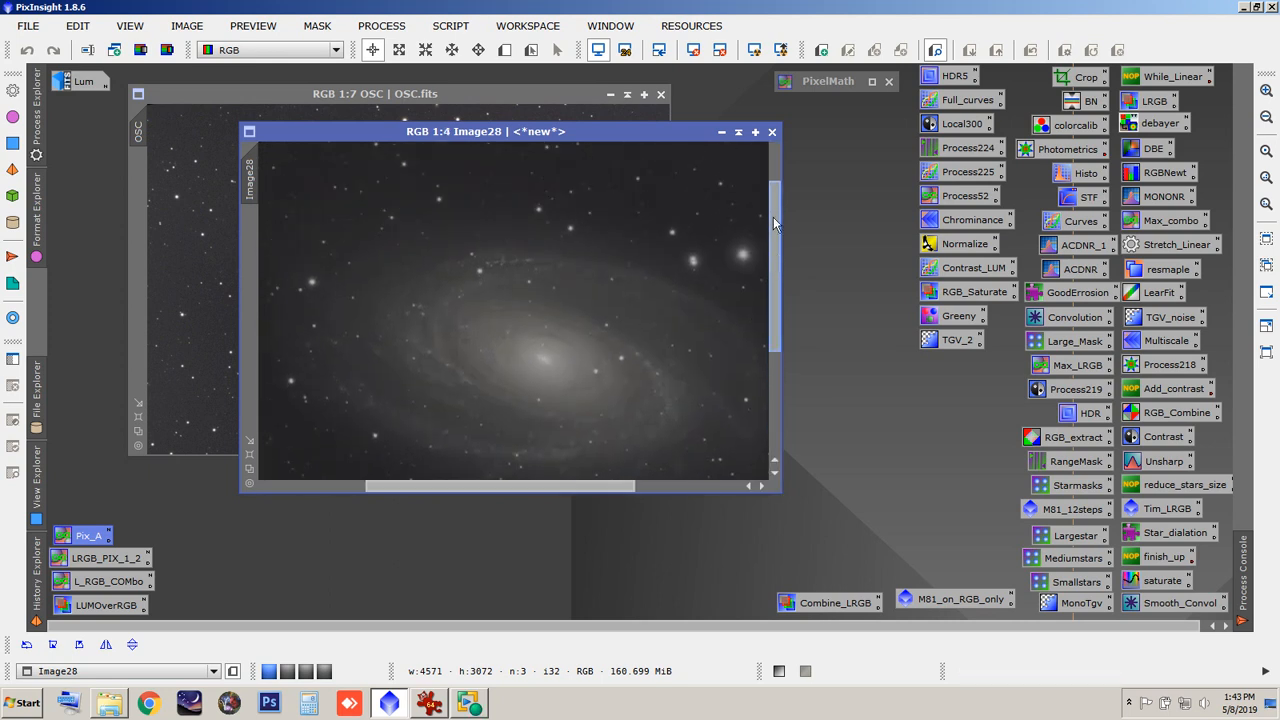
{"action": "left_click_drag", "start_coordinate": [772, 224], "coordinate": [777, 262]}
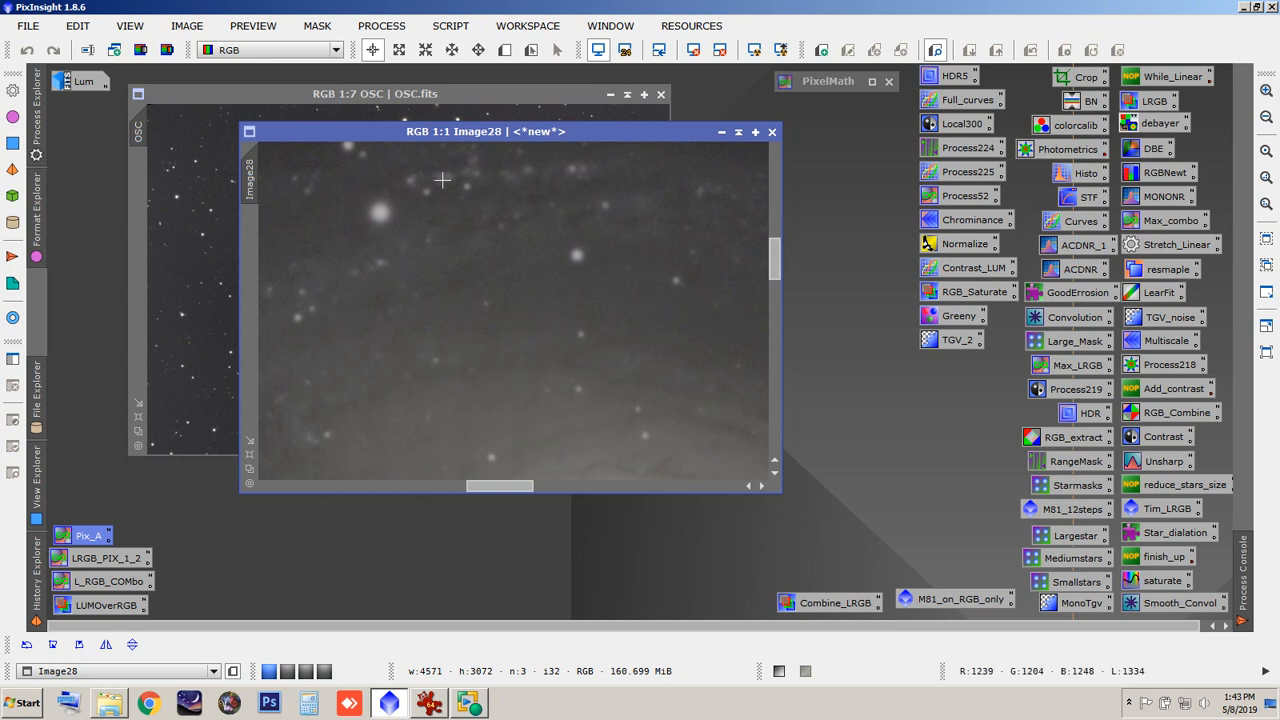
{"action": "left_click_drag", "start_coordinate": [774, 258], "coordinate": [774, 244]}
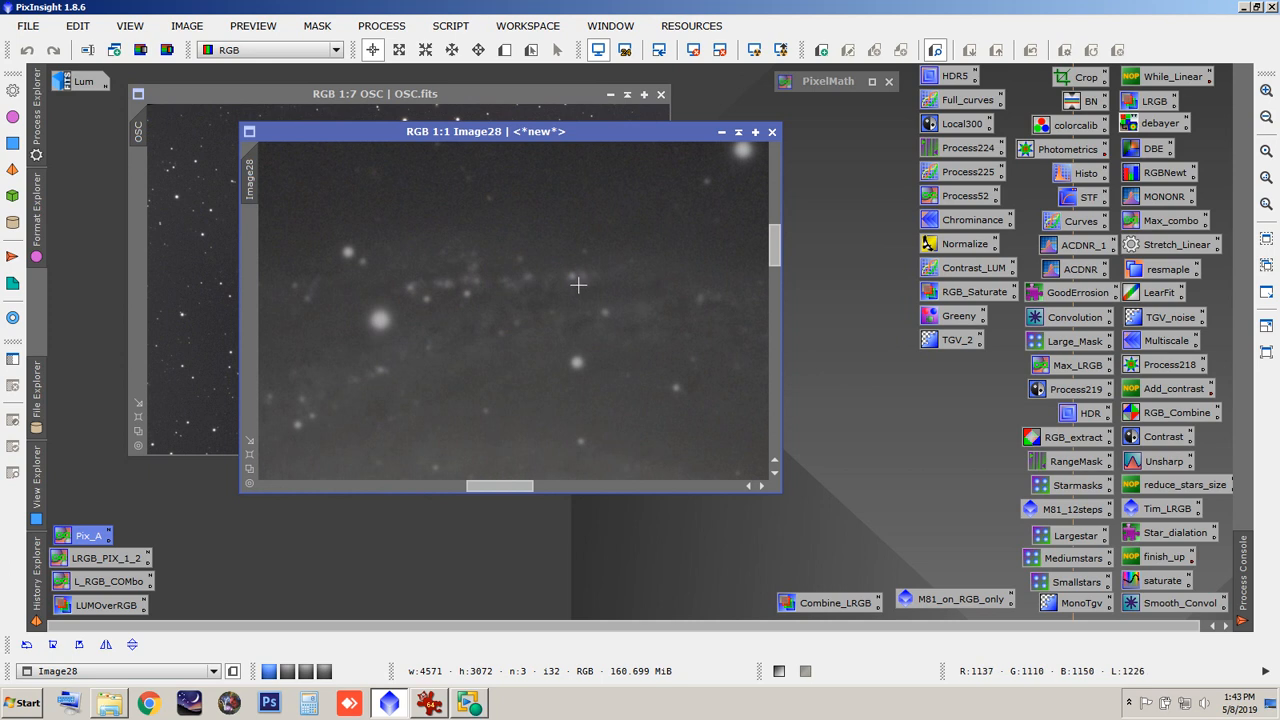
{"action": "key", "text": "ctrl+shift+z"}
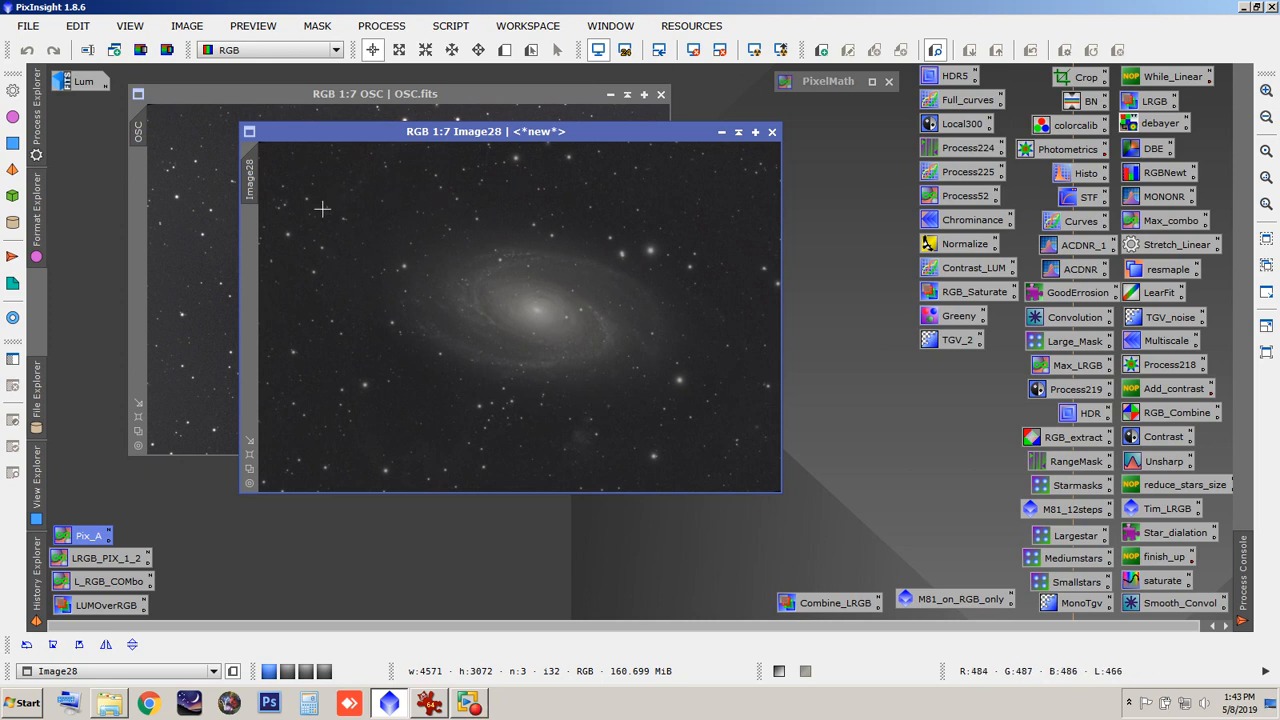
Step: Rename the new PixelMath image LRGB_6 and move it to another workspace
{"action": "double_click", "coordinate": [252, 185]}
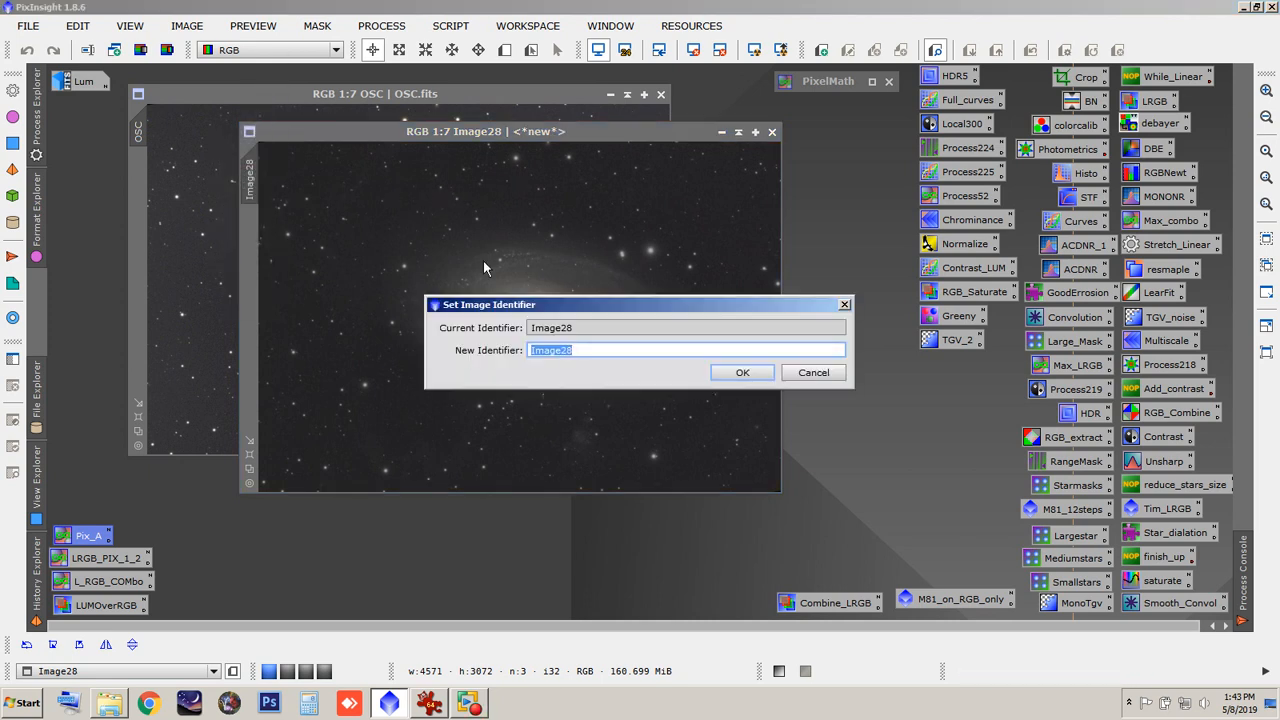
{"action": "type", "text": "LRGB_6"}
{"action": "left_click", "coordinate": [748, 372]}
{"action": "right_click", "coordinate": [518, 130]}
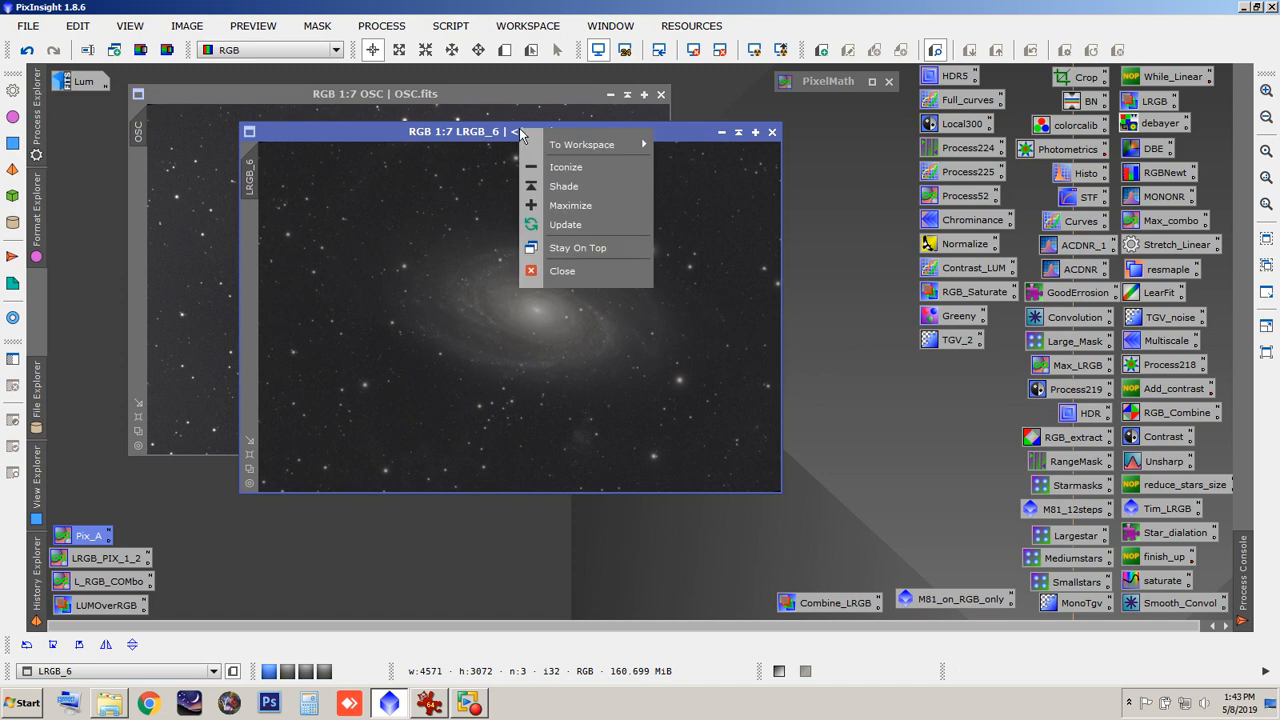
{"action": "left_click", "coordinate": [573, 153]}
{"action": "right_click", "coordinate": [550, 131]}
{"action": "mouse_move", "coordinate": [604, 150]}
{"action": "left_click", "coordinate": [720, 156]}
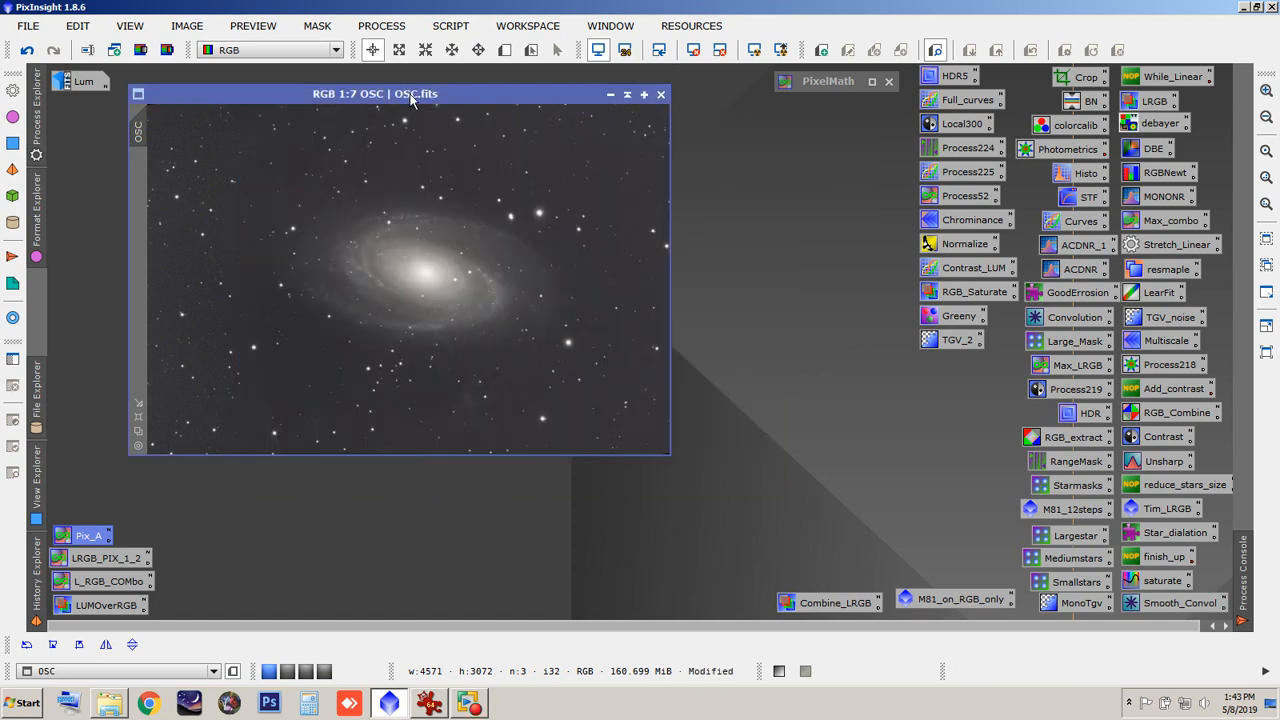
Step: Restore the collapsed PixelMath window and place it beside the OSC image
{"action": "left_click", "coordinate": [827, 87]}
{"action": "double_click", "coordinate": [827, 85]}
{"action": "left_click_drag", "start_coordinate": [1030, 11], "coordinate": [570, 82]}
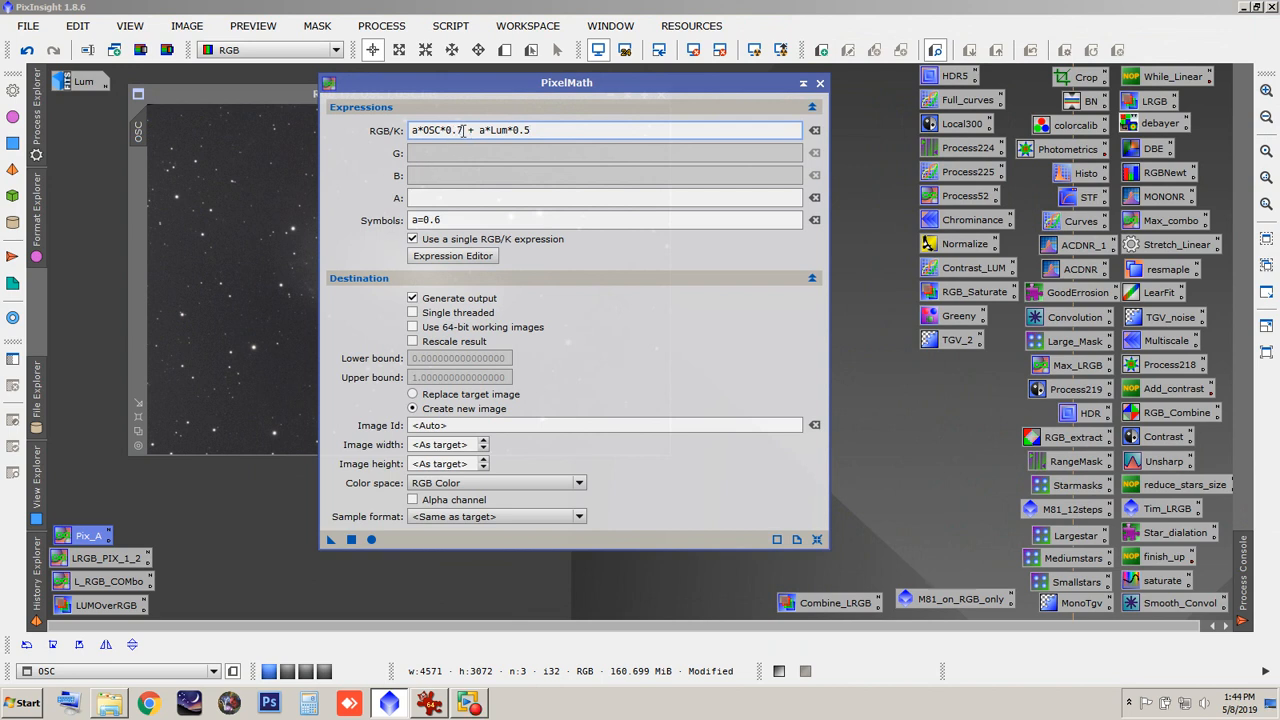
{"action": "left_click_drag", "start_coordinate": [532, 88], "coordinate": [778, 86]}
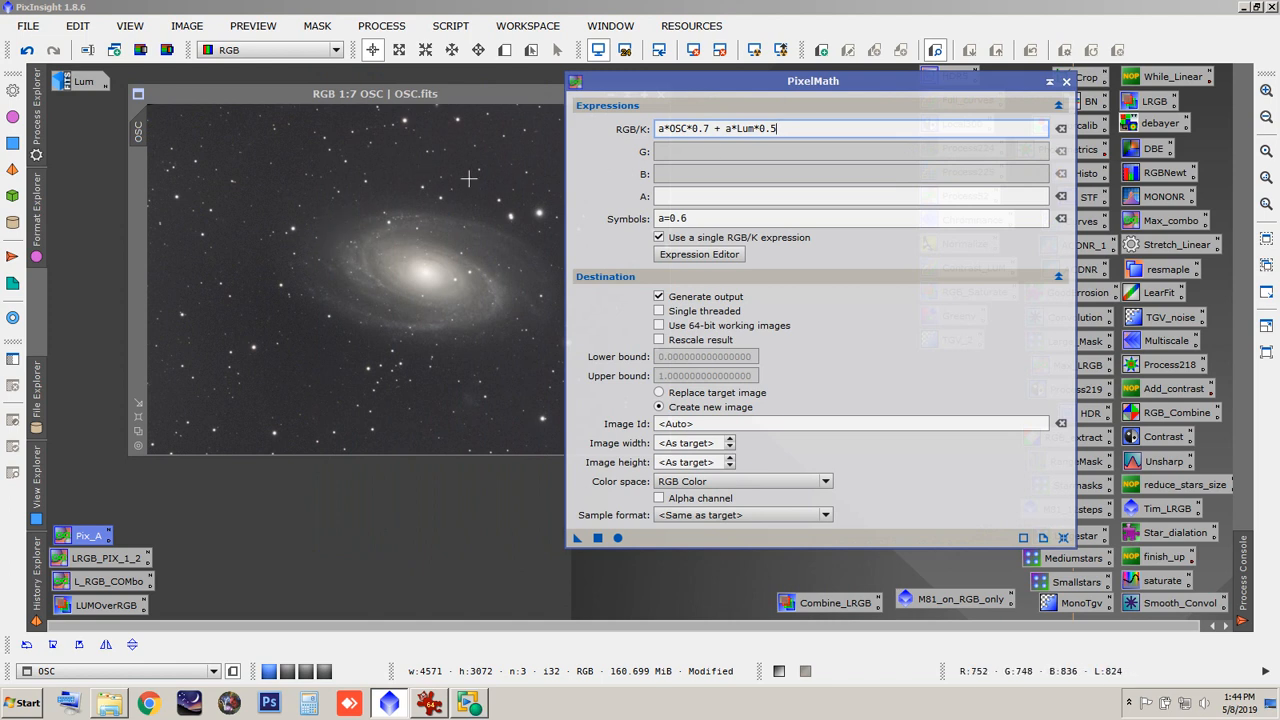
{"action": "left_click_drag", "start_coordinate": [617, 86], "coordinate": [690, 74]}
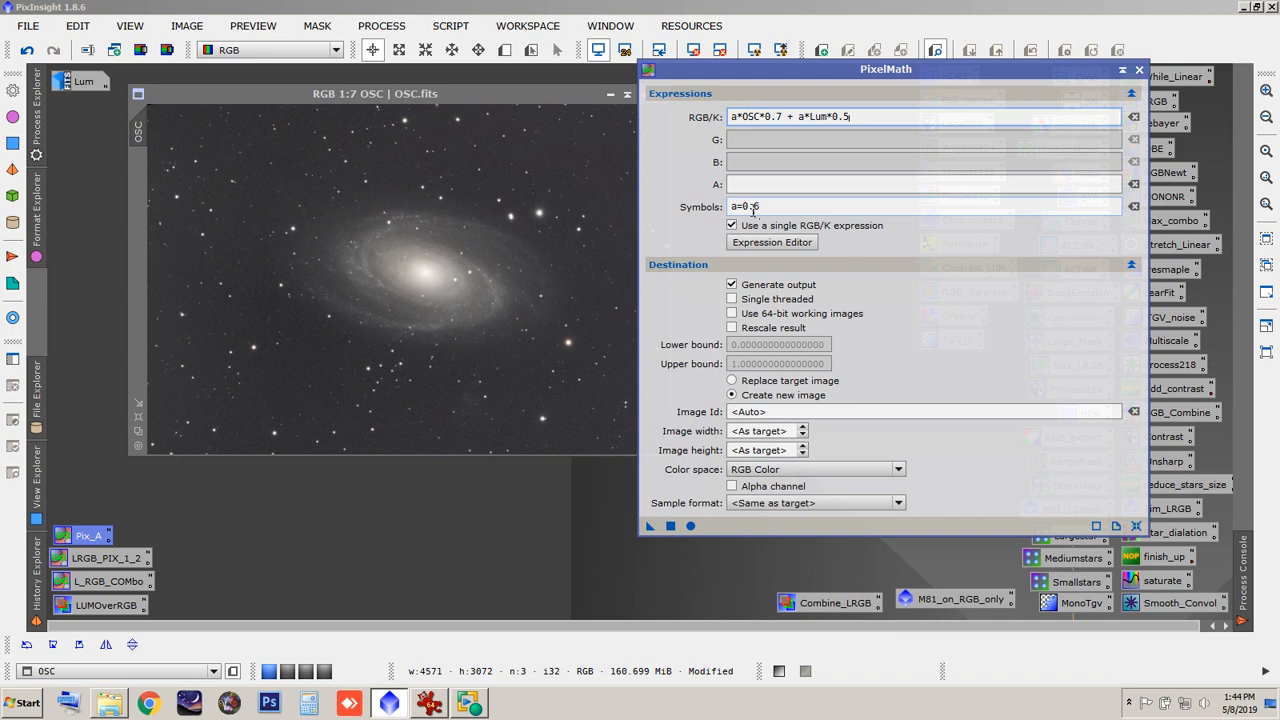
Step: Set the PixelMath symbol to a=0.8 and the Lum factor to 0.2, giving a*OSC*0.7 + a*Lum*0.2
{"action": "left_click_drag", "start_coordinate": [755, 206], "coordinate": [778, 206]}
{"action": "type", "text": "2"}
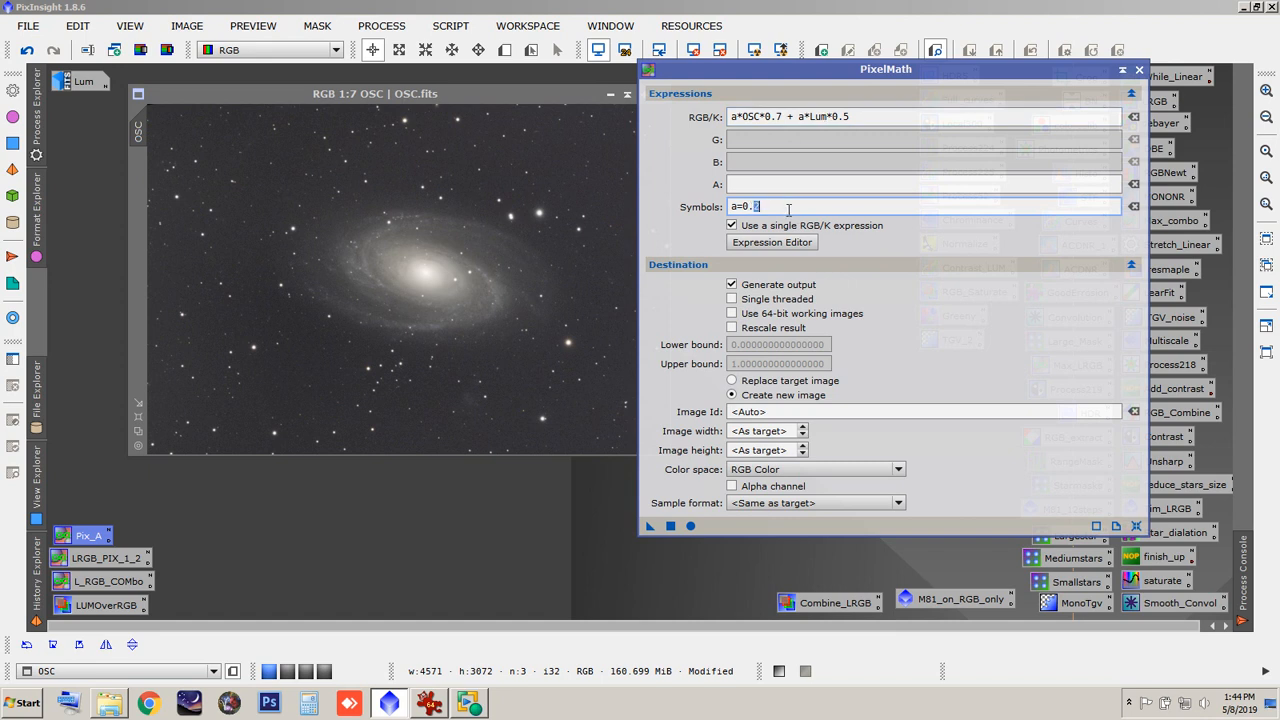
{"action": "type", "text": "8"}
{"action": "left_click_drag", "start_coordinate": [786, 74], "coordinate": [870, 38]}
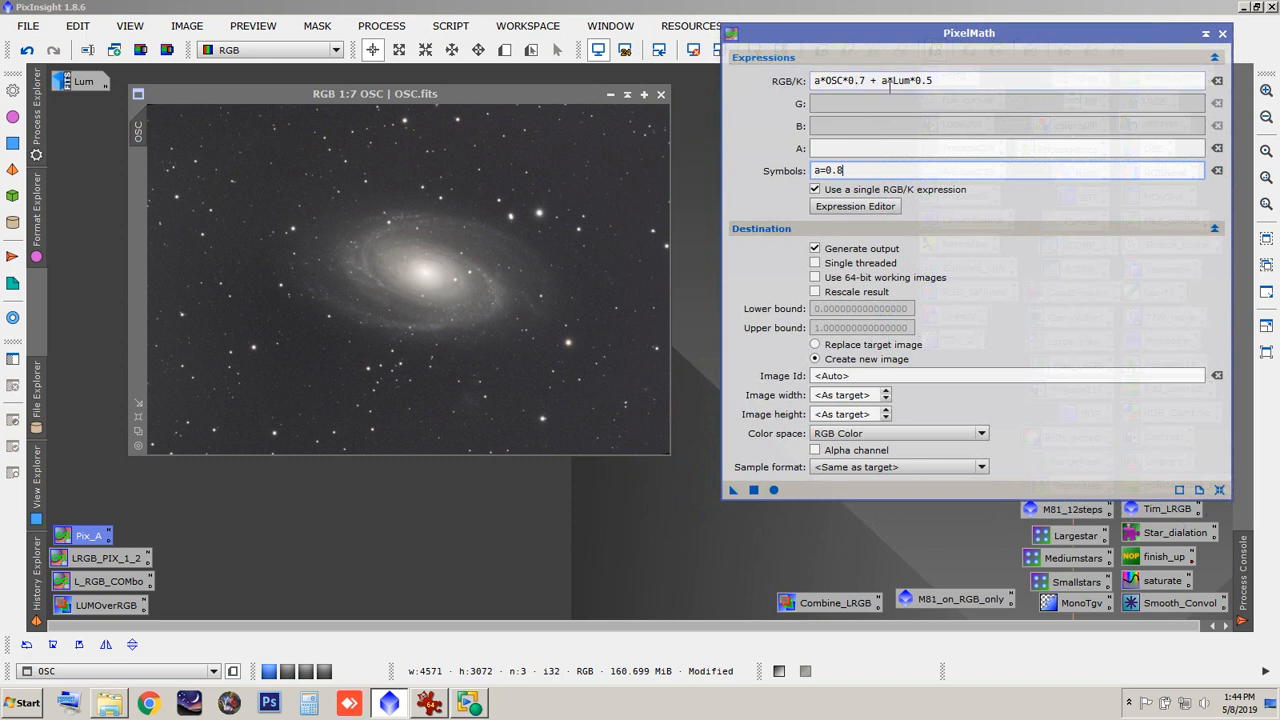
{"action": "left_click", "coordinate": [934, 81]}
{"action": "key", "text": "BackSpace"}
{"action": "type", "text": "2"}
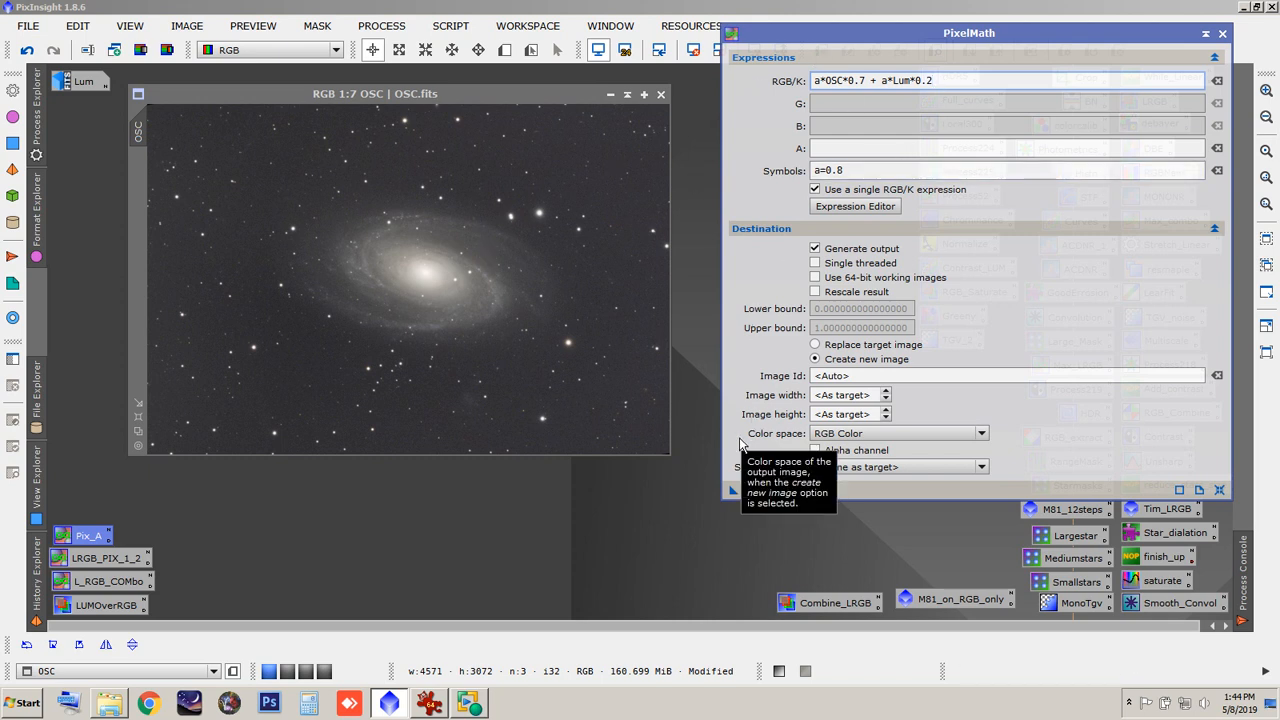
Step: Create a new RGB image from a*OSC*0.7 + a*Lum*0.2 with a=0.8 and place it over OSC
{"action": "left_click", "coordinate": [691, 507]}
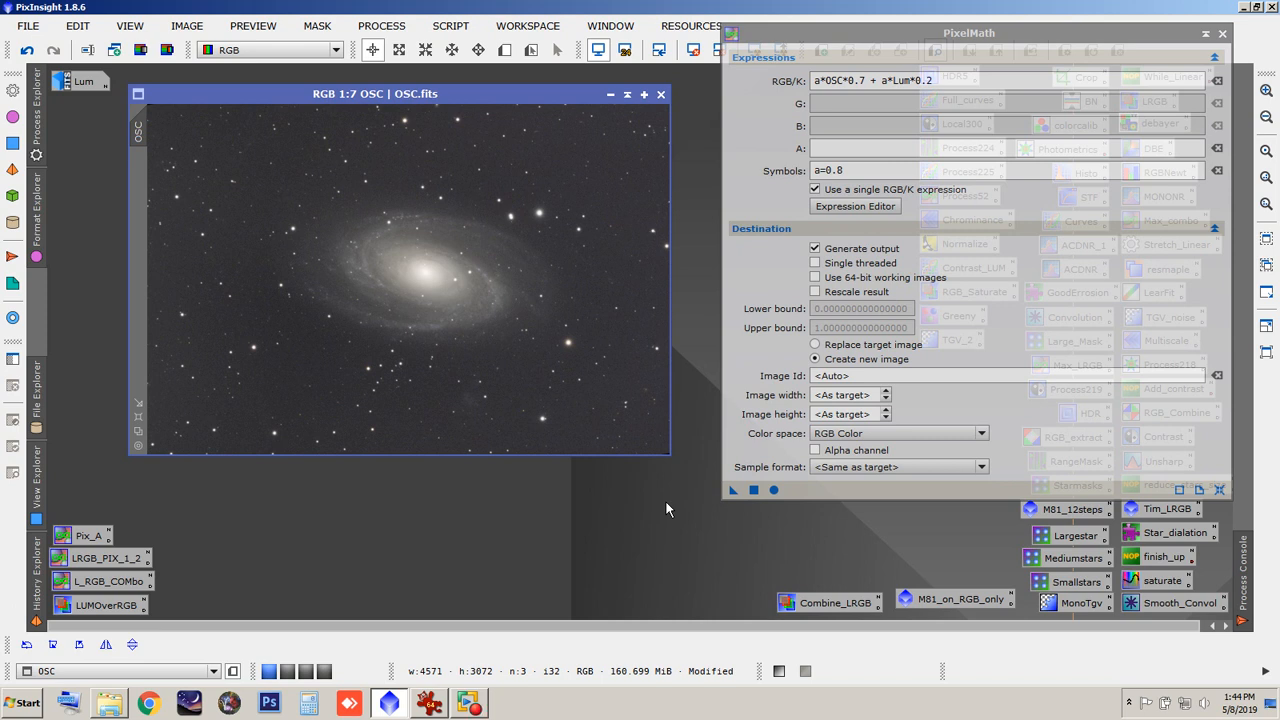
{"action": "left_click_drag", "start_coordinate": [873, 34], "coordinate": [877, 82]}
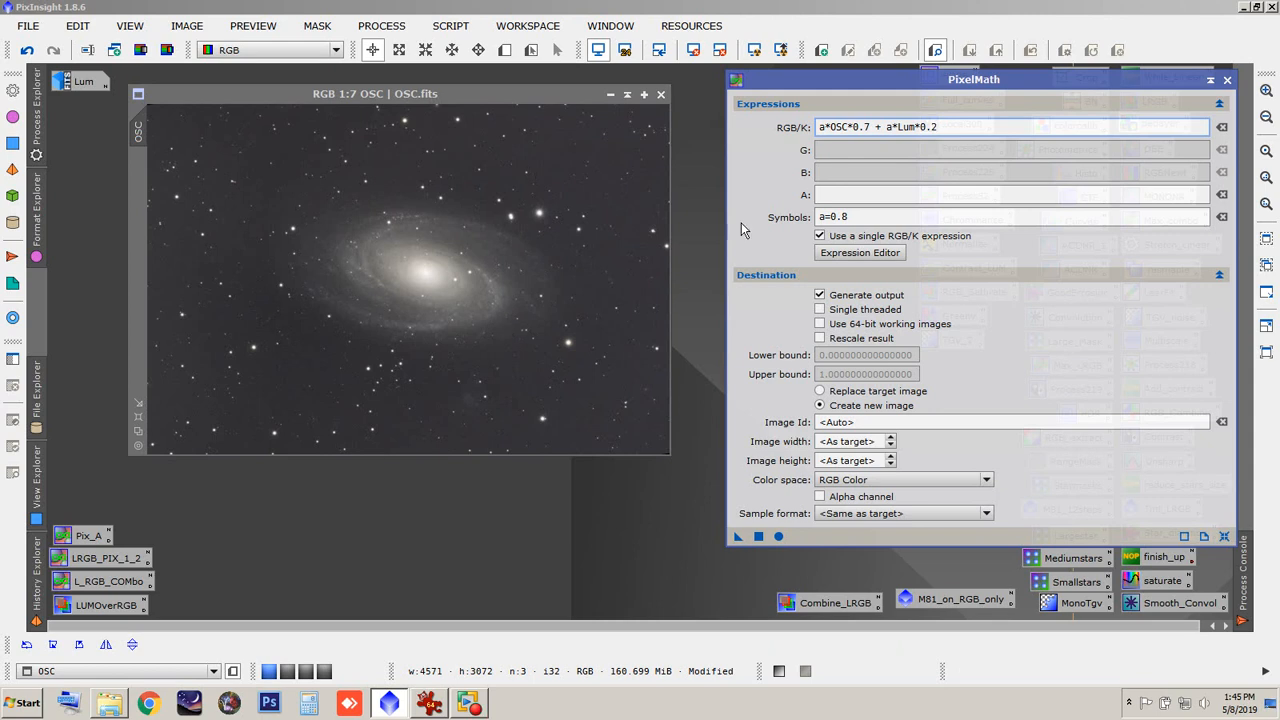
{"action": "left_click_drag", "start_coordinate": [847, 78], "coordinate": [854, 27]}
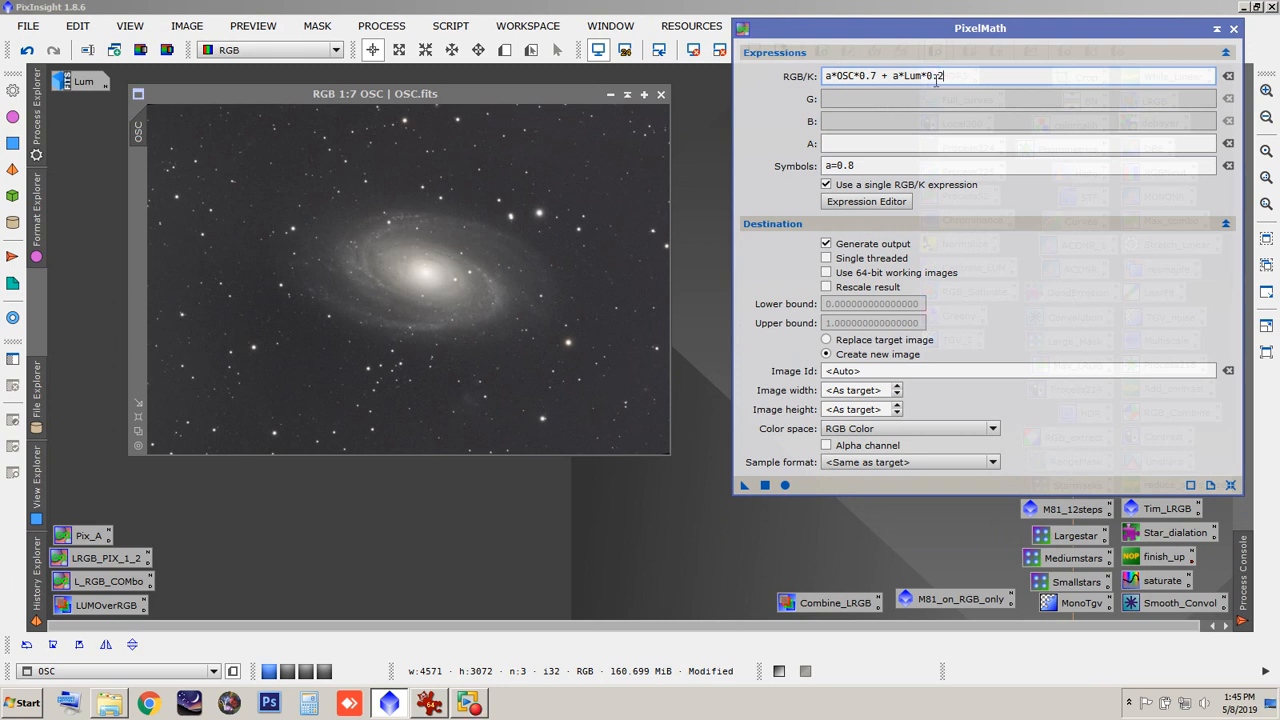
{"action": "left_click", "coordinate": [763, 484]}
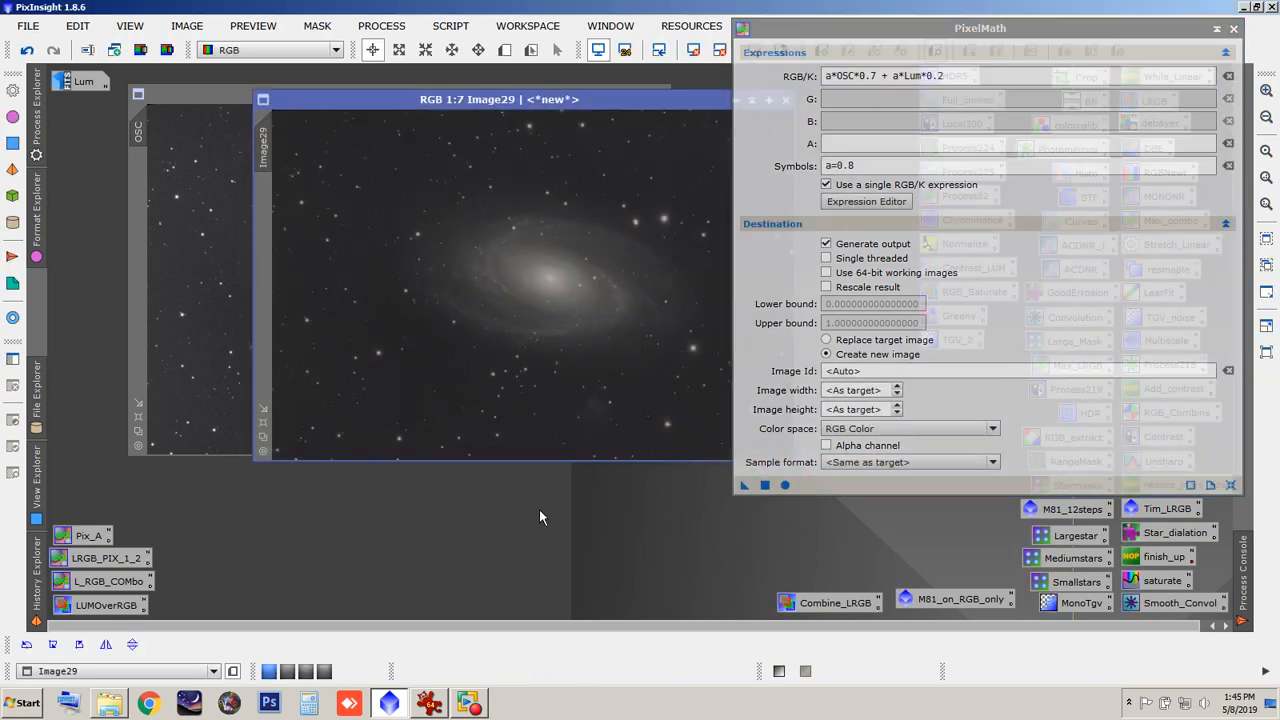
{"action": "left_click_drag", "start_coordinate": [558, 102], "coordinate": [464, 124]}
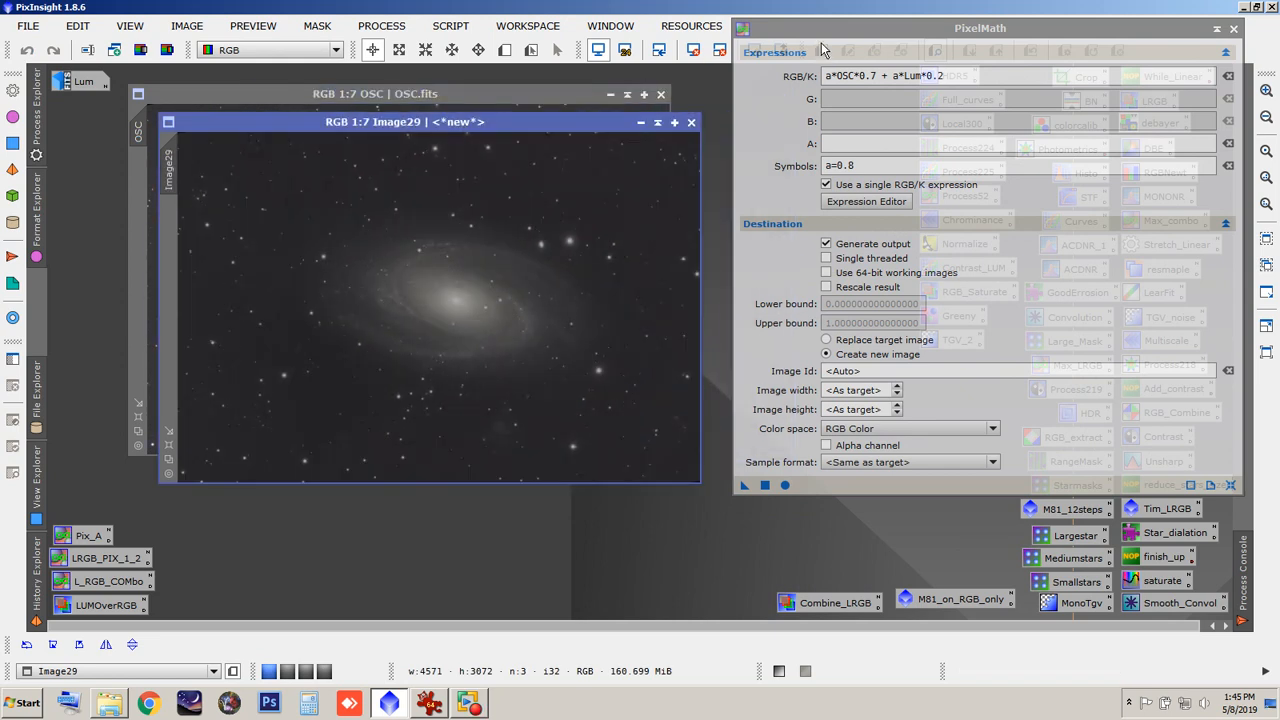
Step: Inspect the galaxy core and lower star field of the a=0.8 result at several magnifications, then close that image
{"action": "left_click_drag", "start_coordinate": [822, 50], "coordinate": [879, 59]}
{"action": "scroll", "coordinate": [503, 246], "scroll_direction": "up", "scroll_amount": 5}
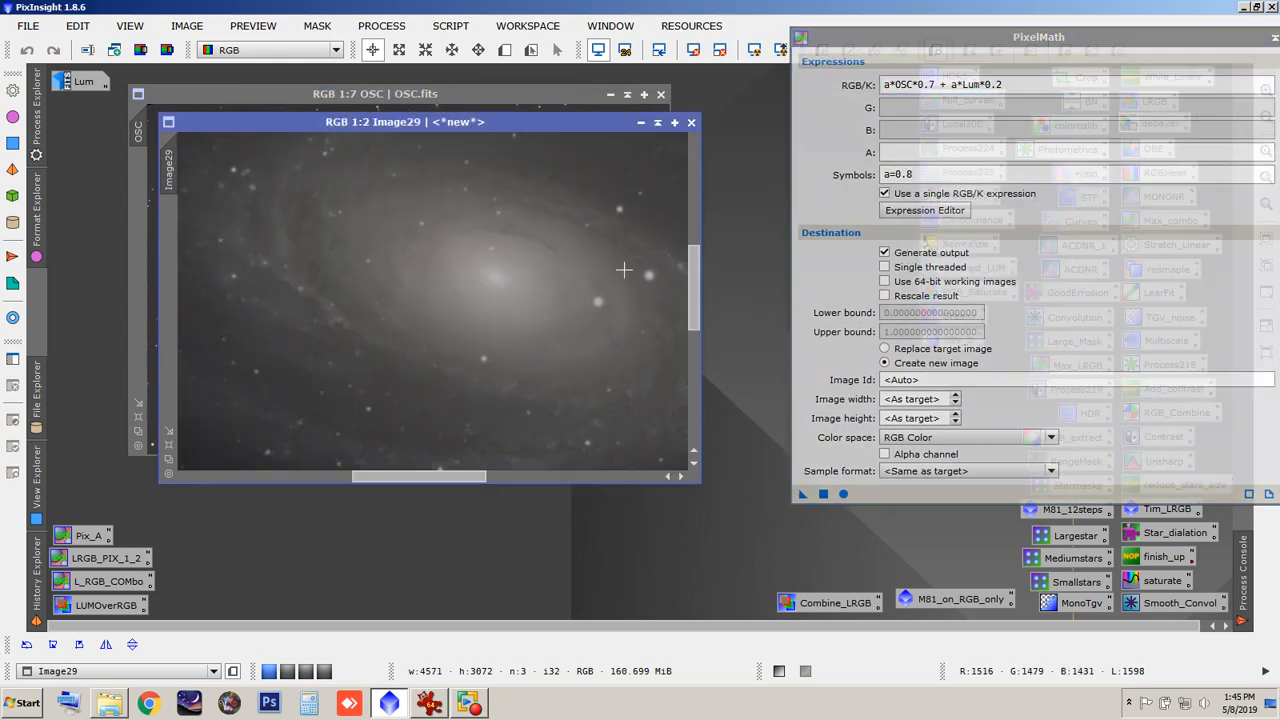
{"action": "left_click_drag", "start_coordinate": [696, 279], "coordinate": [693, 391]}
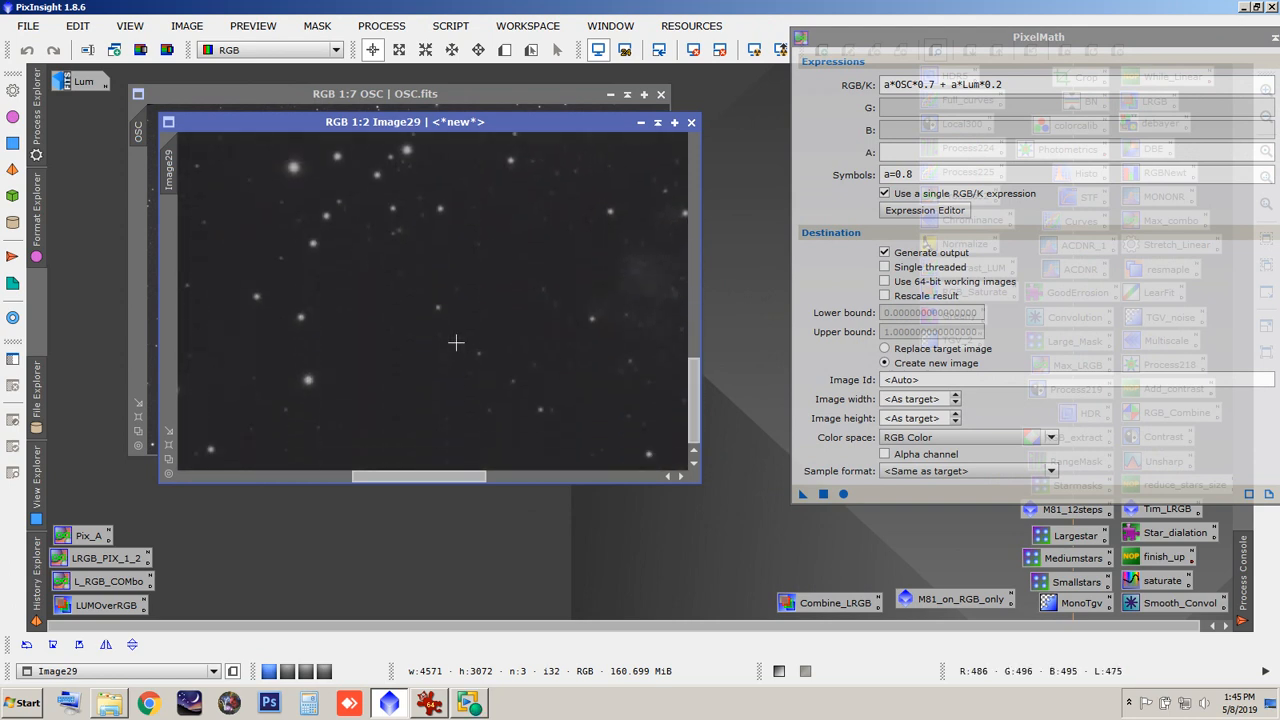
{"action": "scroll", "coordinate": [456, 347], "scroll_direction": "up", "scroll_amount": 2}
{"action": "scroll", "coordinate": [456, 347], "scroll_direction": "down", "scroll_amount": 5}
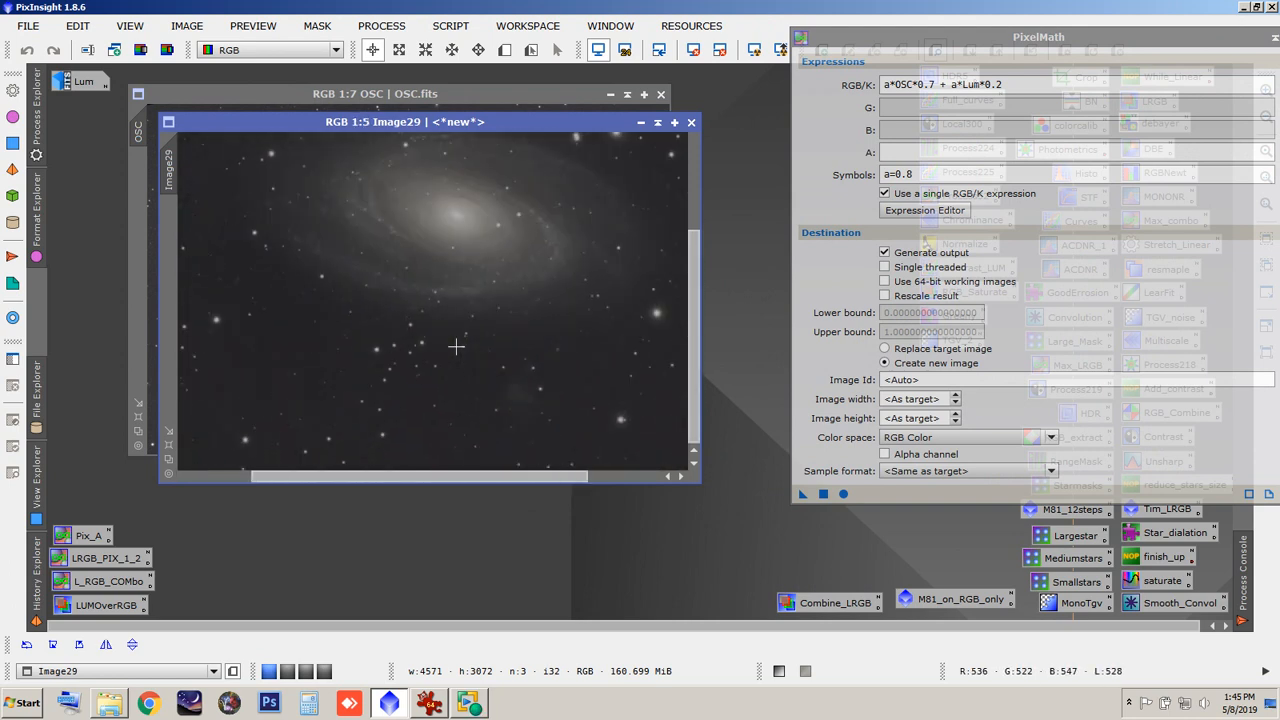
{"action": "scroll", "coordinate": [456, 347], "scroll_direction": "down", "scroll_amount": 2}
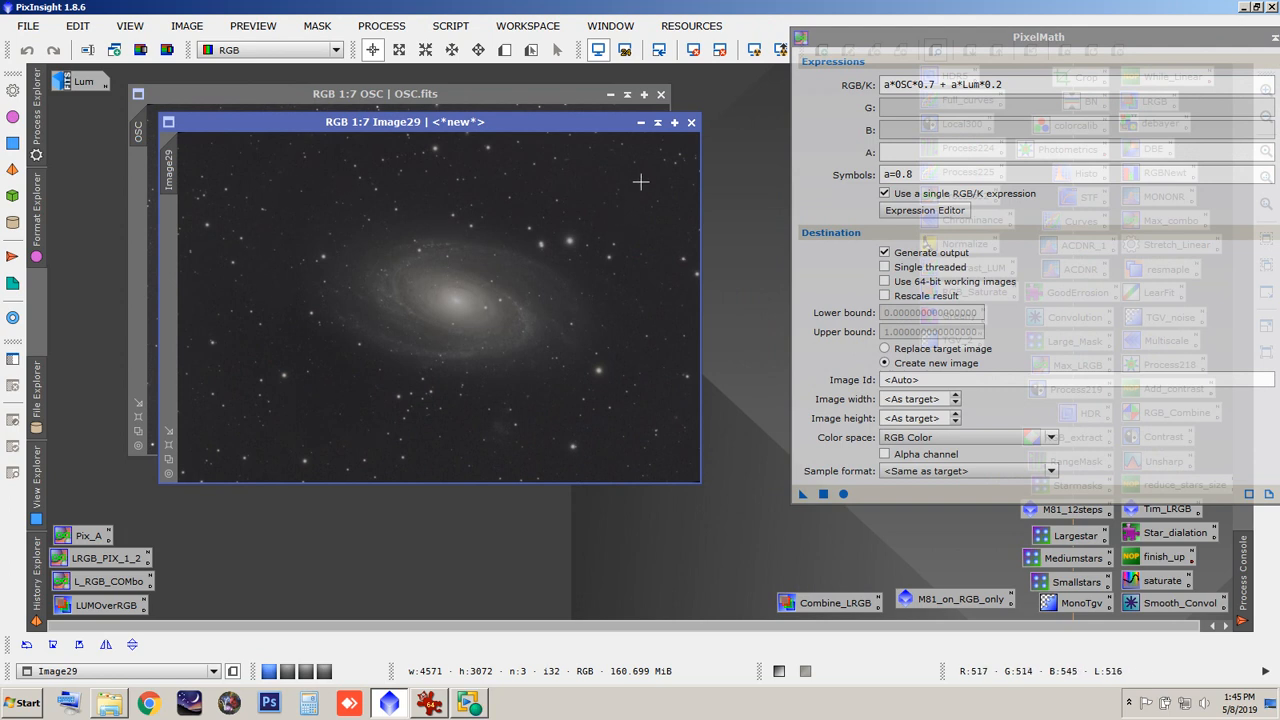
{"action": "left_click", "coordinate": [690, 123]}
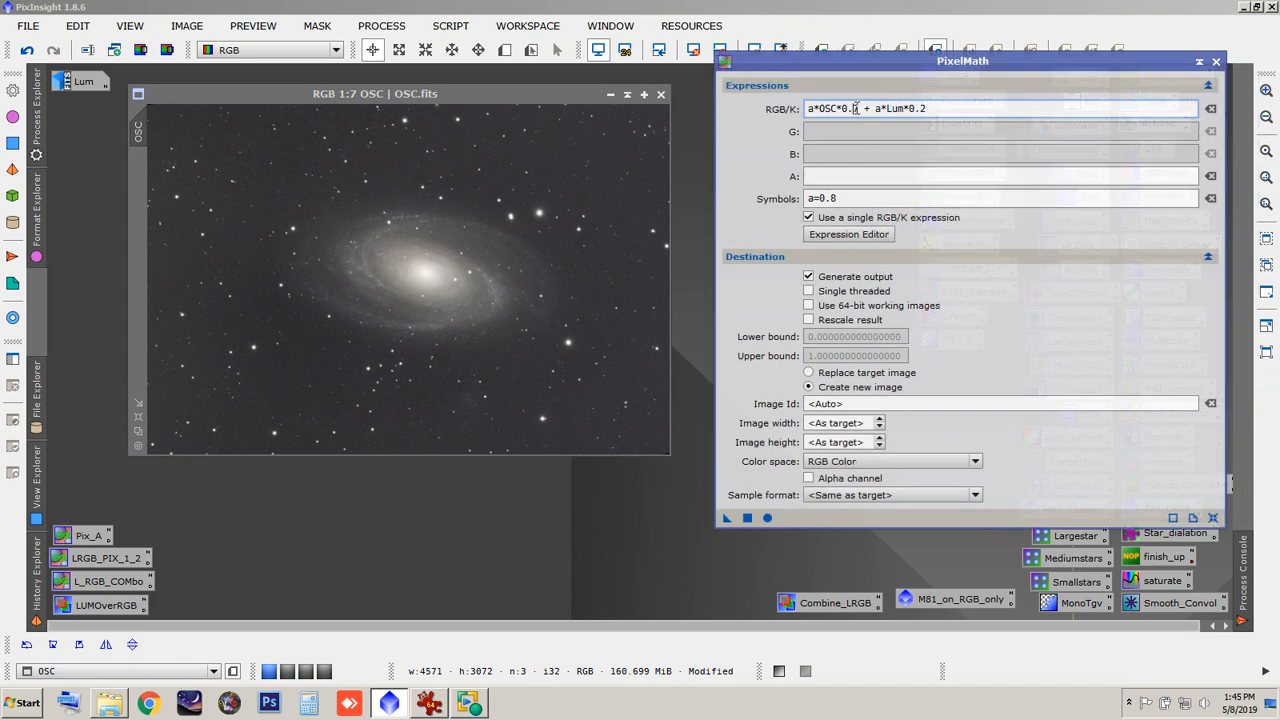
Step: Change the PixelMath expression to a*OSC*0.2 + a*Lum*0.8 and set the symbol to a=0.5
{"action": "key", "text": "BackSpace"}
{"action": "type", "text": "2"}
{"action": "key", "text": "BackSpace"}
{"action": "type", "text": "8"}
{"action": "double_click", "coordinate": [846, 197]}
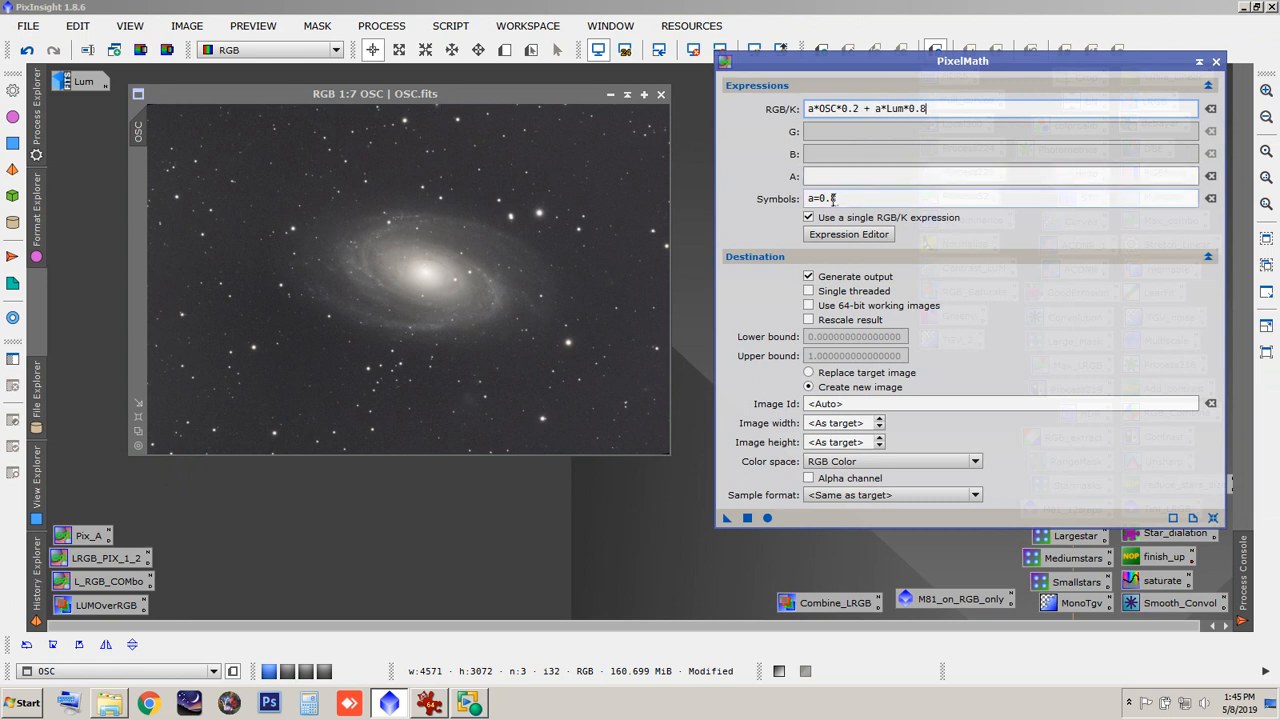
{"action": "type", "text": "5"}
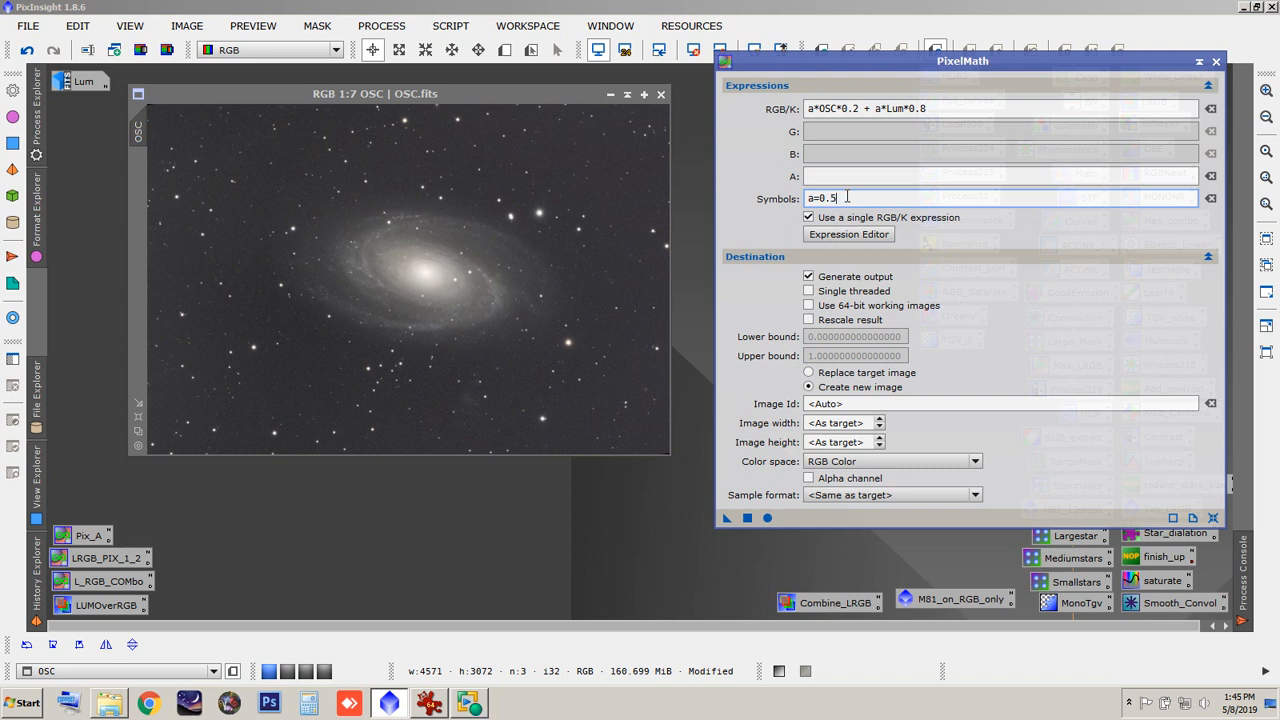
Step: Create a new RGB image from a*OSC*0.2 + a*Lum*0.8 with a=0.5, using OSC as the target
{"action": "left_click_drag", "start_coordinate": [900, 63], "coordinate": [910, 51]}
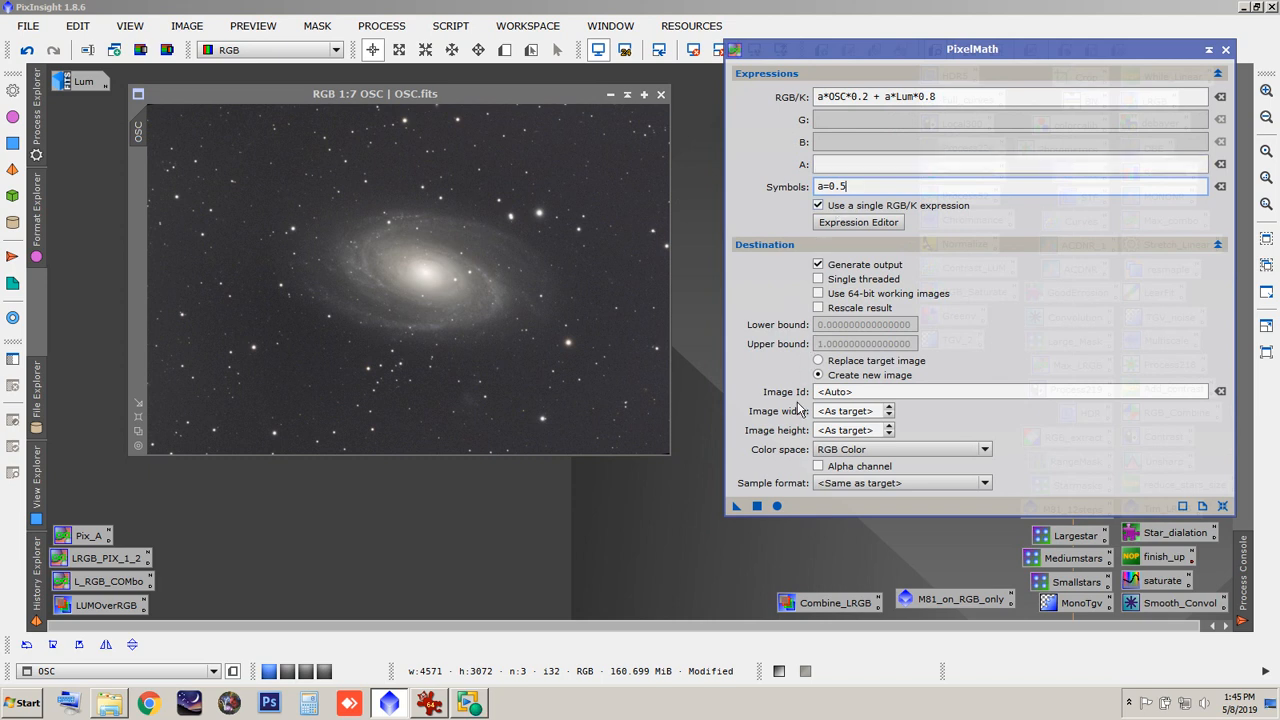
{"action": "left_click", "coordinate": [757, 506]}
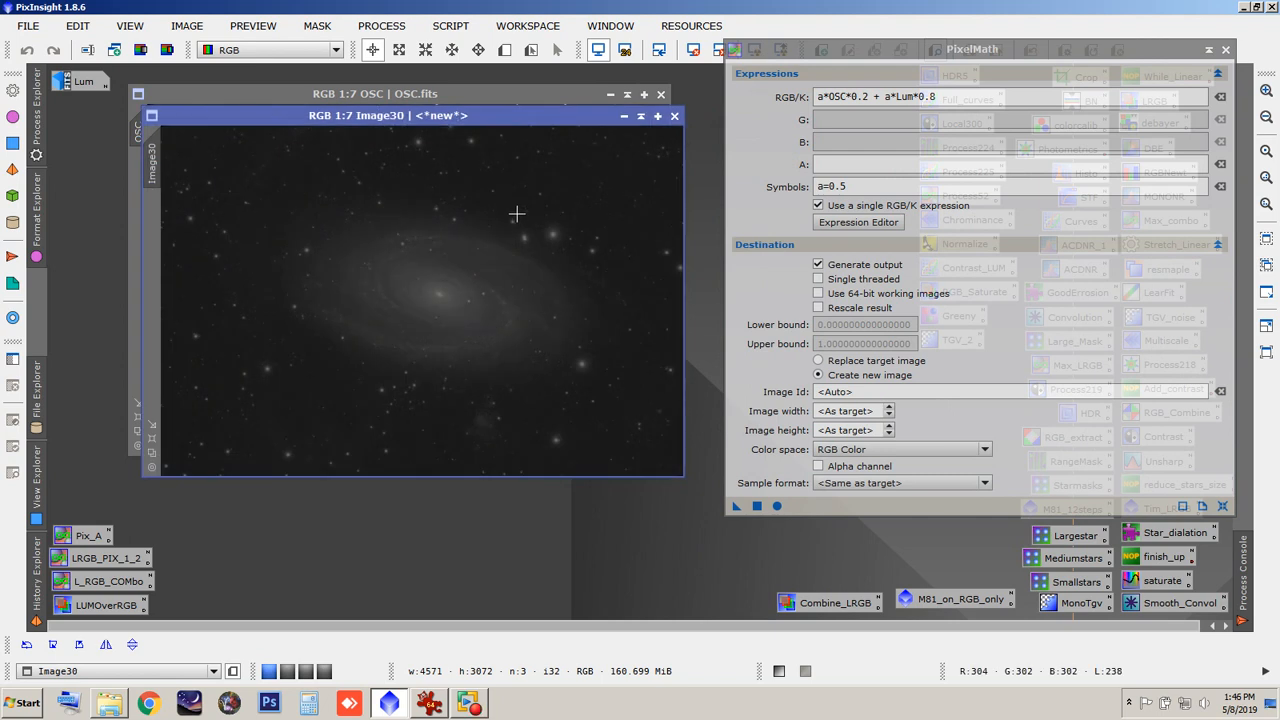
Step: Inspect the galaxy and lower star field of the a=0.5 result at several magnifications, then close that image
{"action": "scroll", "coordinate": [517, 213], "scroll_direction": "up", "scroll_amount": 4}
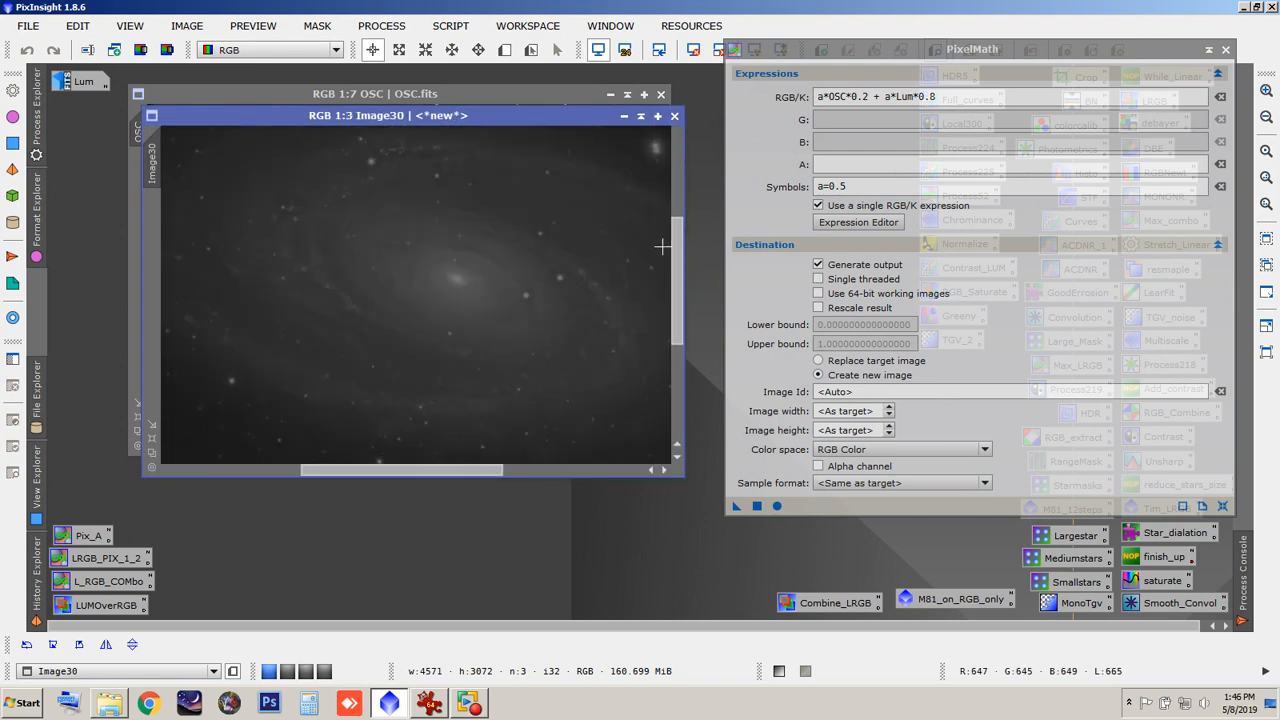
{"action": "scroll", "coordinate": [520, 343], "scroll_direction": "up", "scroll_amount": 6}
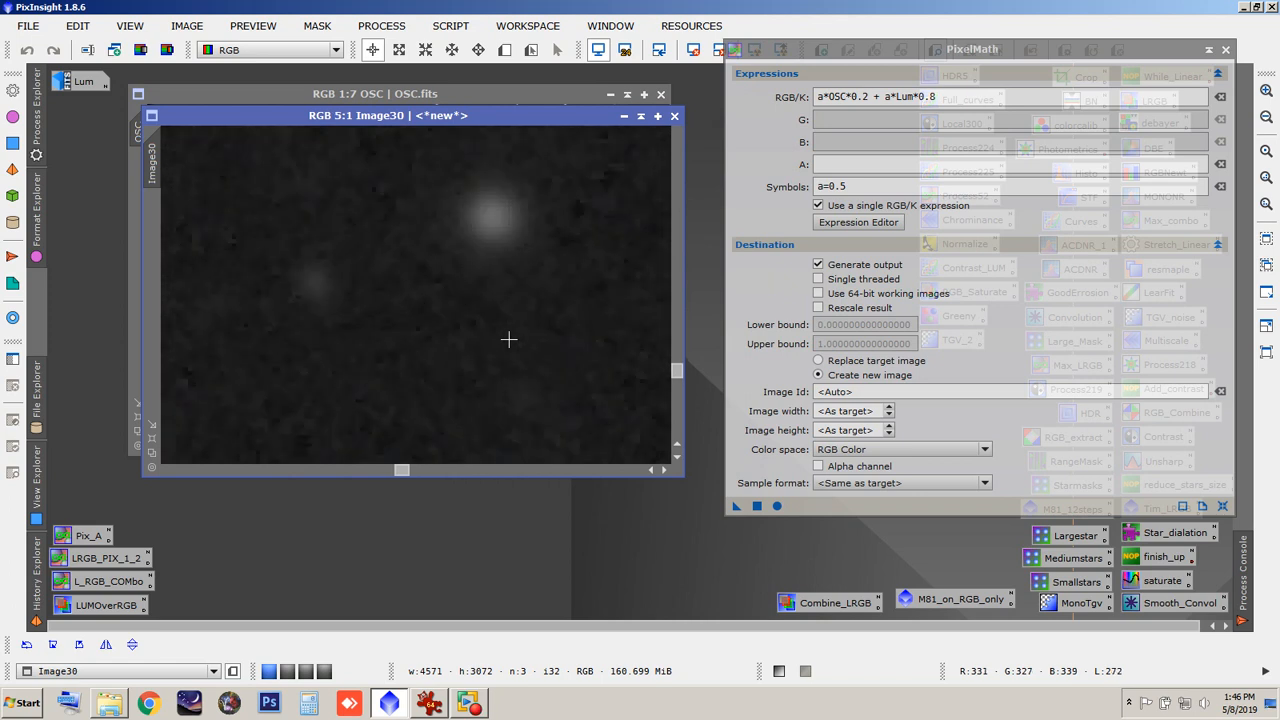
{"action": "scroll", "coordinate": [508, 340], "scroll_direction": "down", "scroll_amount": 12}
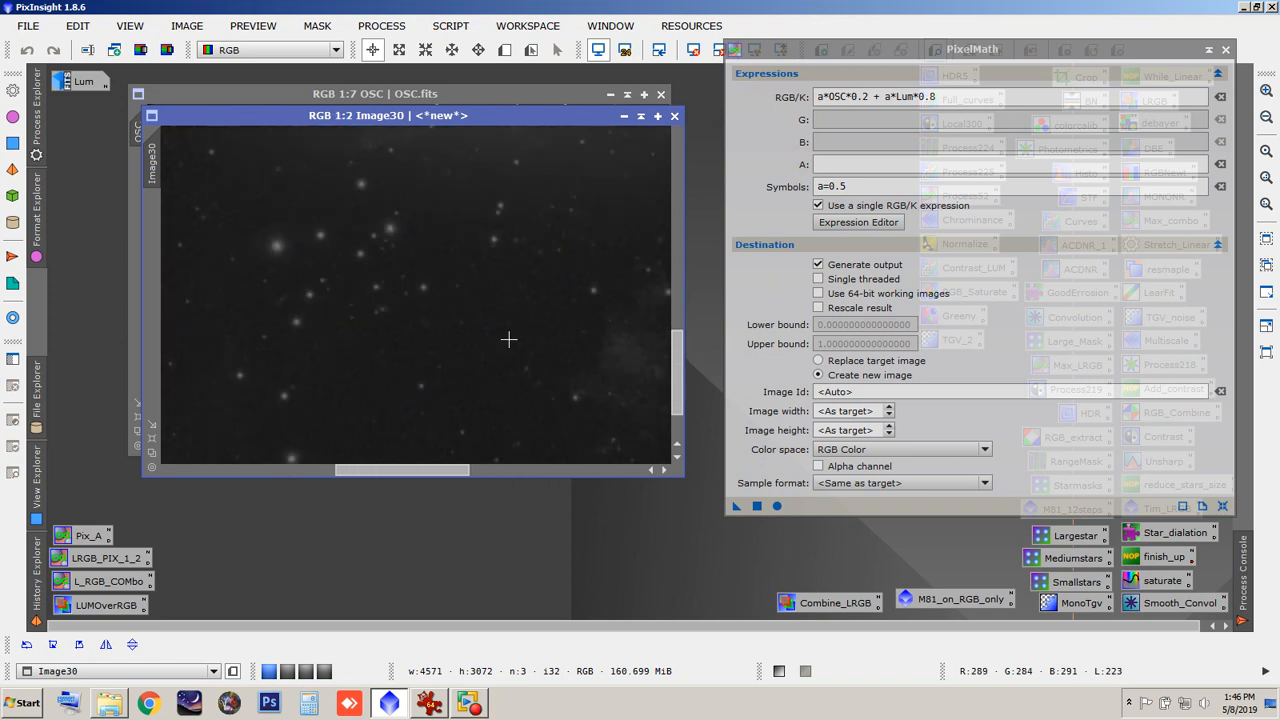
{"action": "scroll", "coordinate": [477, 241], "scroll_direction": "up", "scroll_amount": 6}
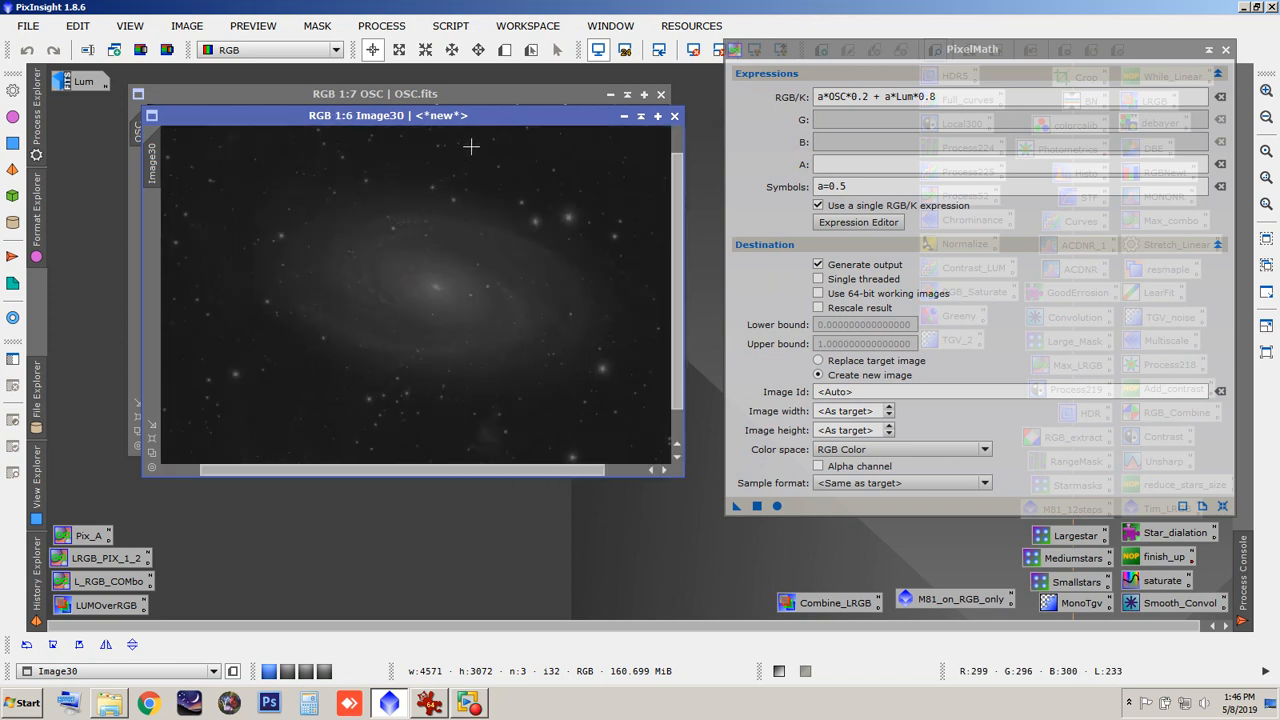
{"action": "left_click_drag", "start_coordinate": [671, 258], "coordinate": [652, 229]}
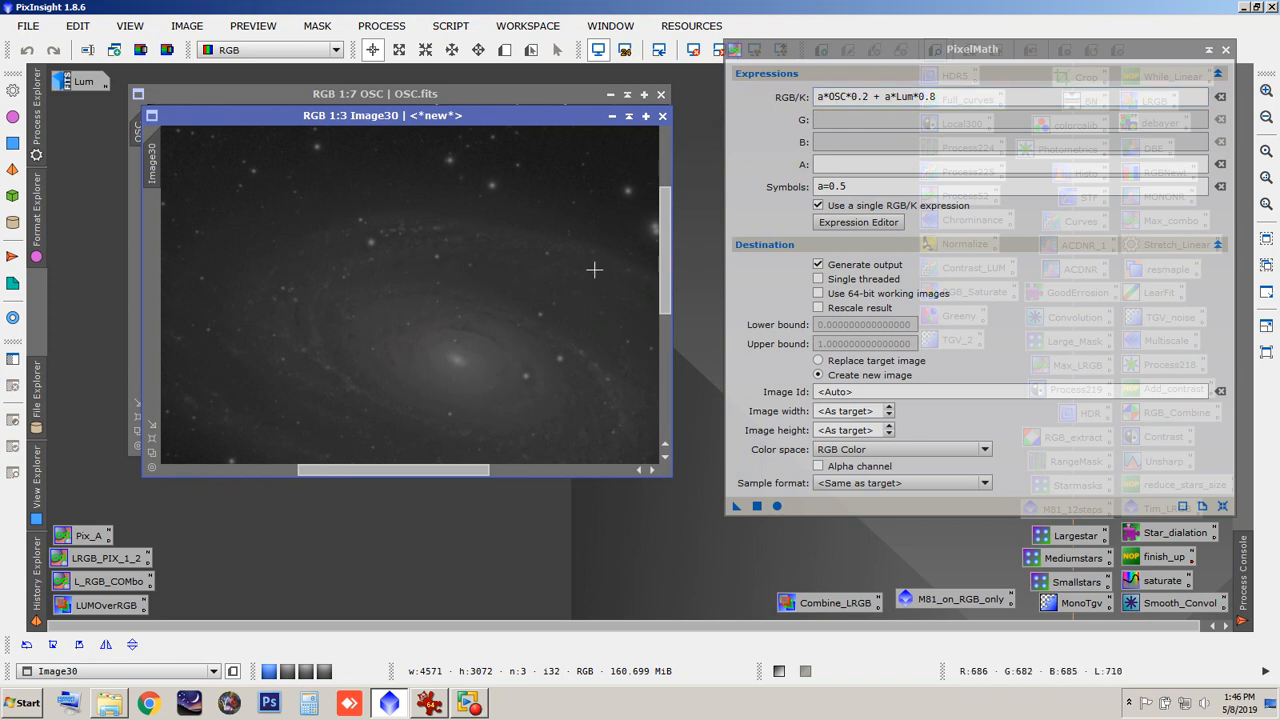
{"action": "scroll", "coordinate": [534, 286], "scroll_direction": "down", "scroll_amount": 6}
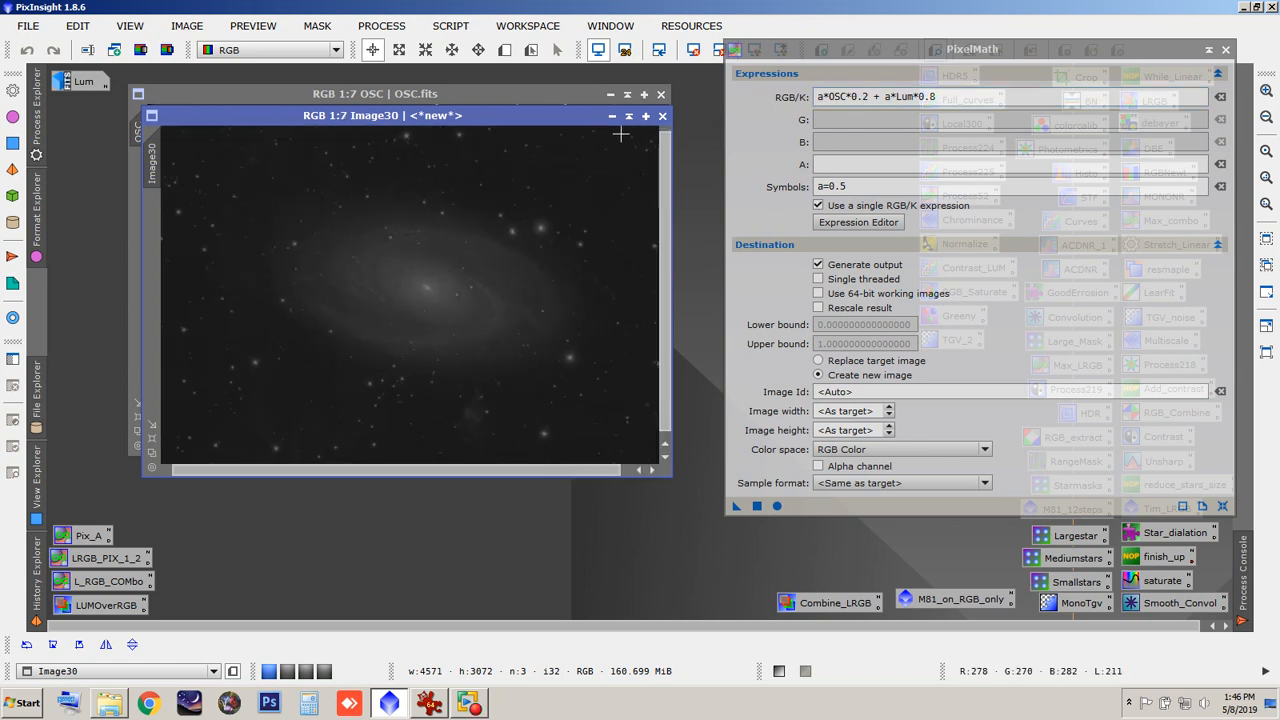
{"action": "left_click", "coordinate": [662, 116]}
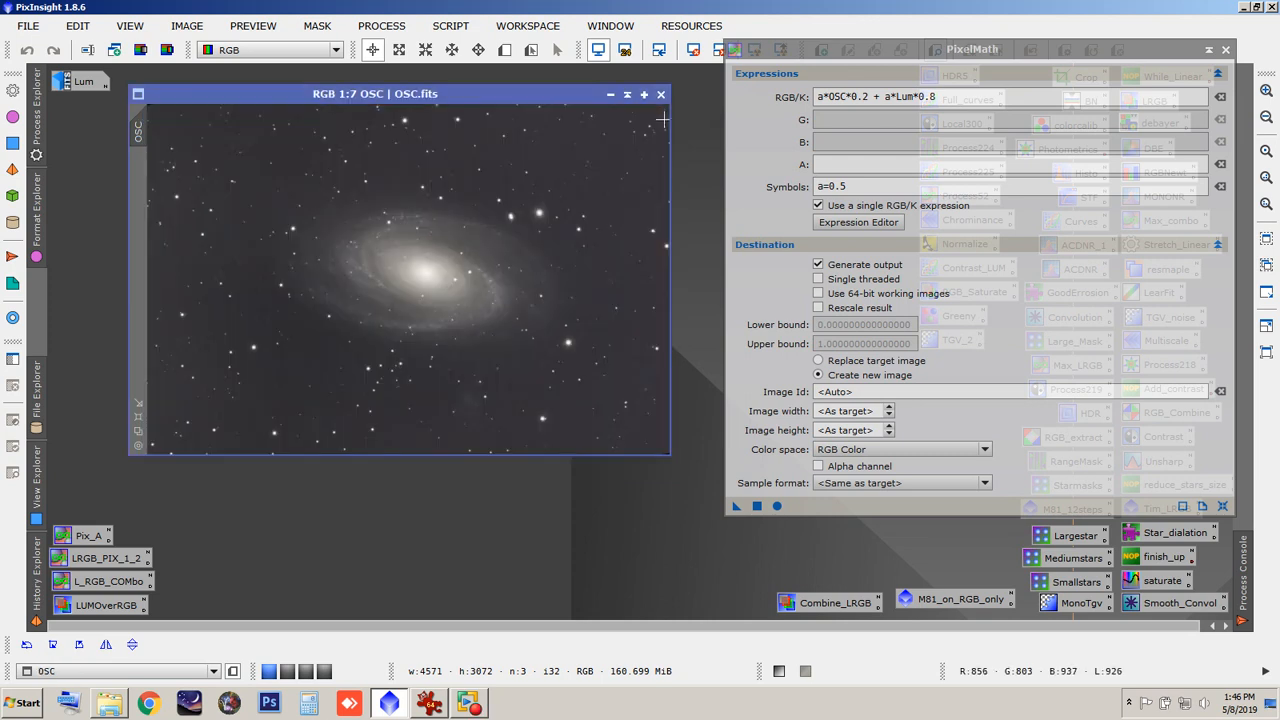
Step: Close the current PixelMath setup, then open the saved Pix_A instance to review its expression and close it again
{"action": "left_click", "coordinate": [1228, 58]}
{"action": "left_click", "coordinate": [1225, 50]}
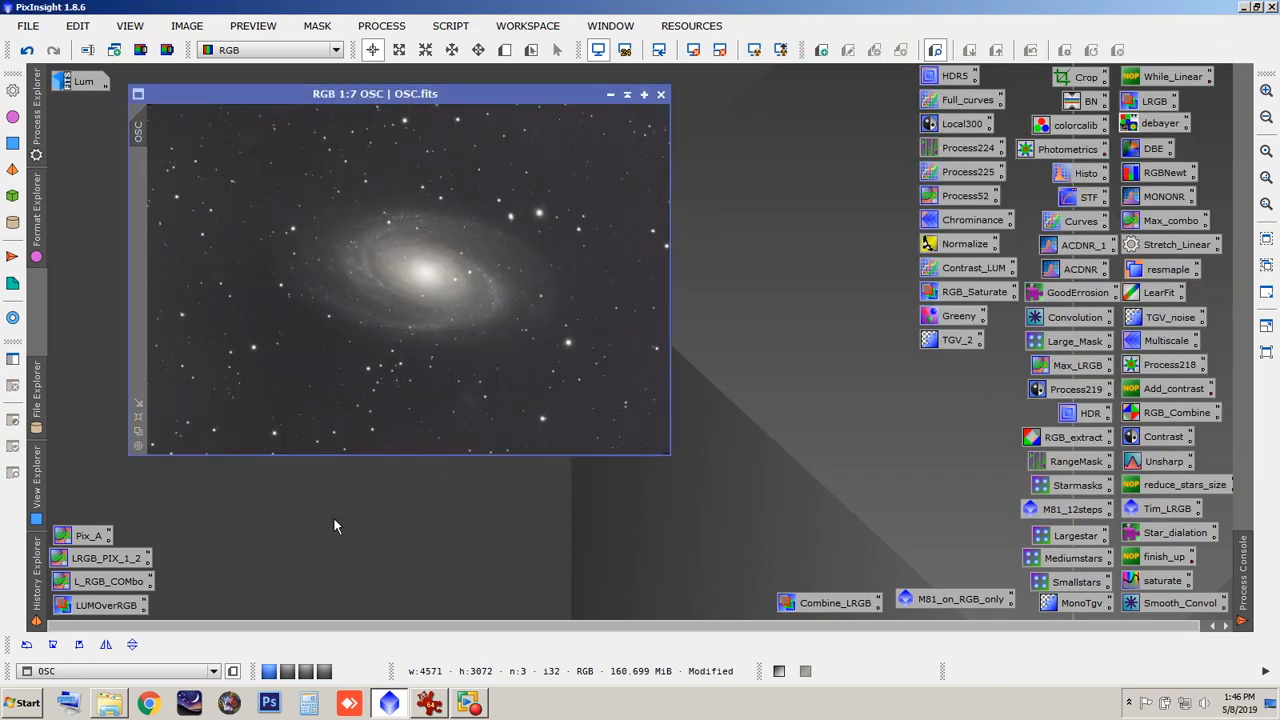
{"action": "left_click", "coordinate": [88, 540]}
{"action": "double_click", "coordinate": [88, 540]}
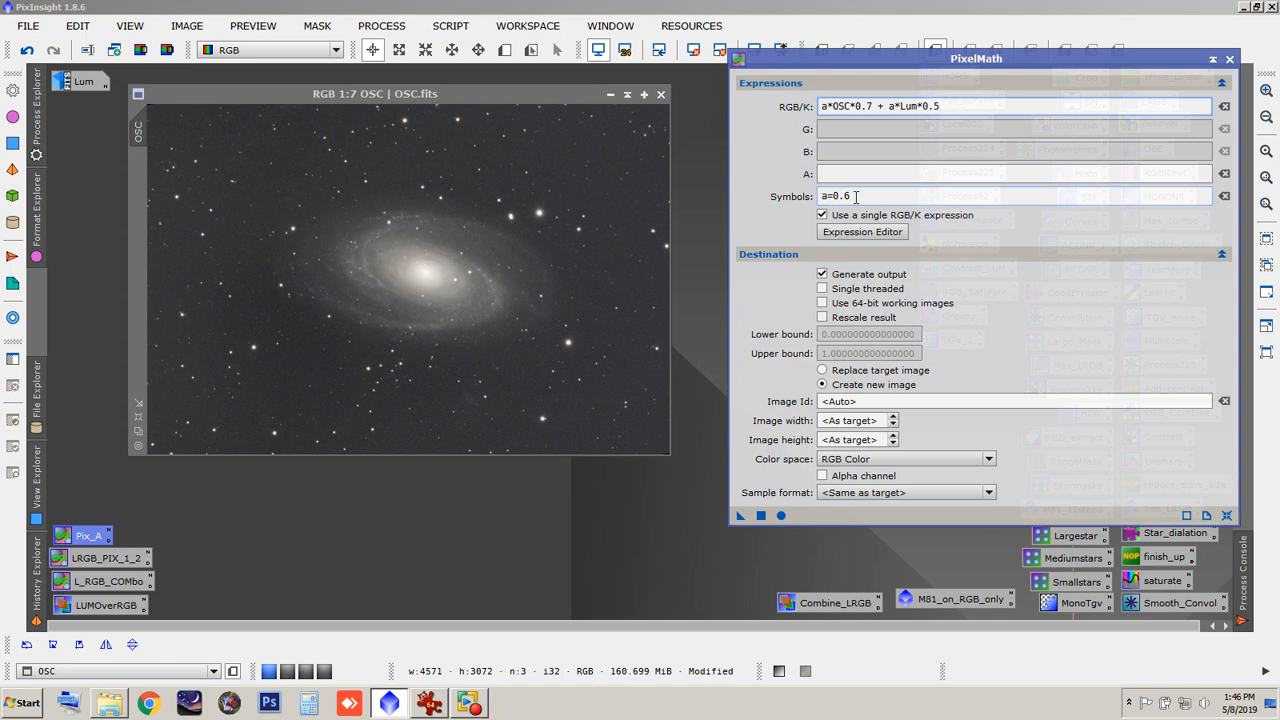
{"action": "left_click_drag", "start_coordinate": [857, 64], "coordinate": [835, 86]}
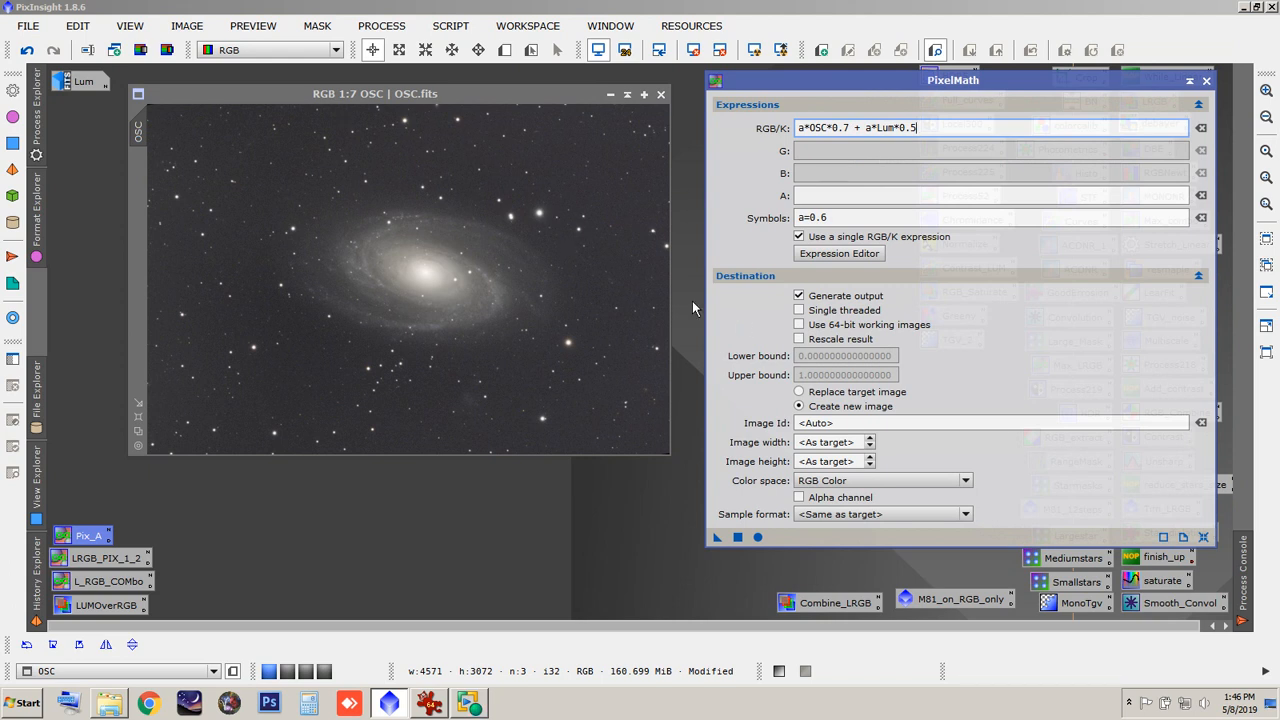
{"action": "left_click", "coordinate": [1205, 81]}
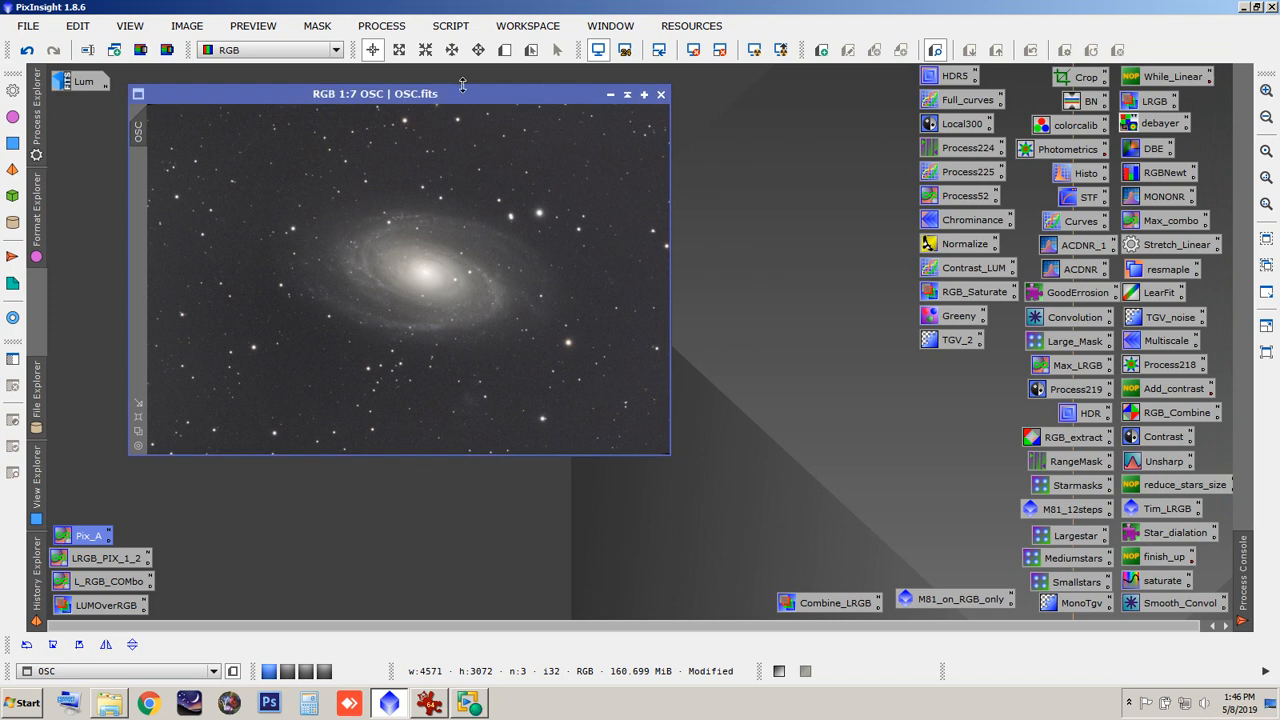
Step: Run the LinLRGB.js script from the PixInsight scripts folder
{"action": "left_click_drag", "start_coordinate": [457, 97], "coordinate": [378, 110]}
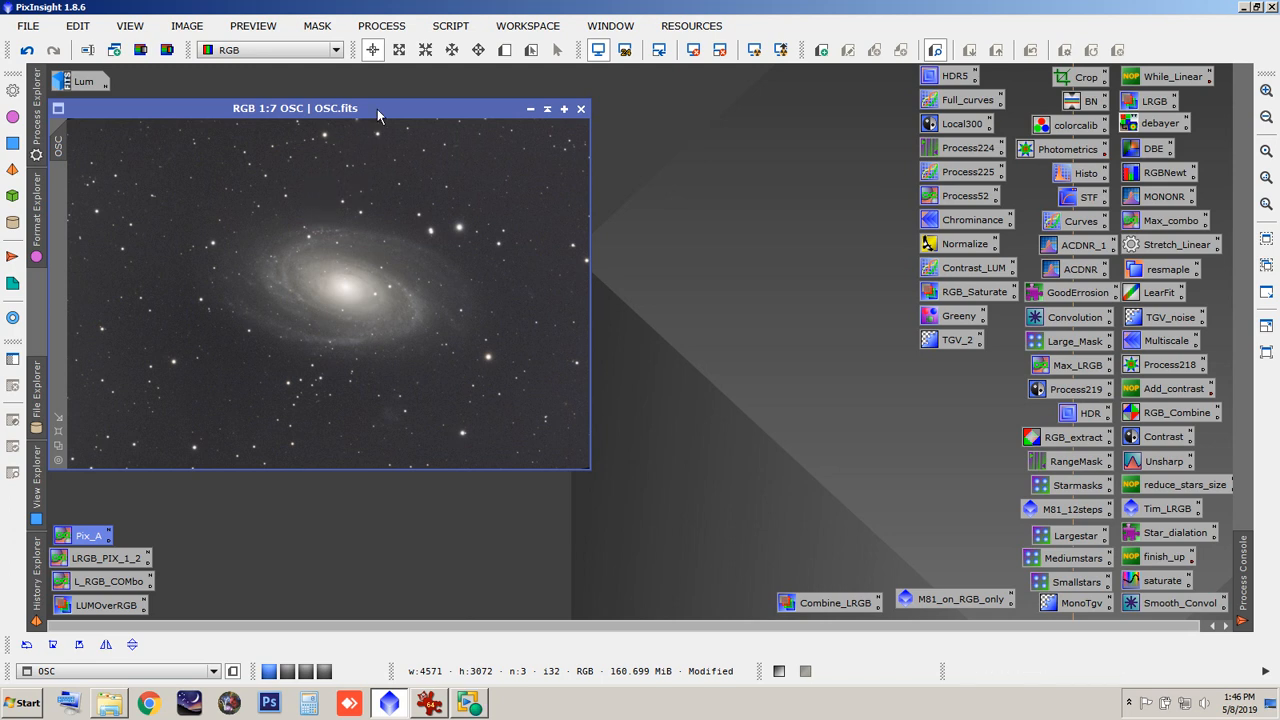
{"action": "left_click", "coordinate": [450, 28]}
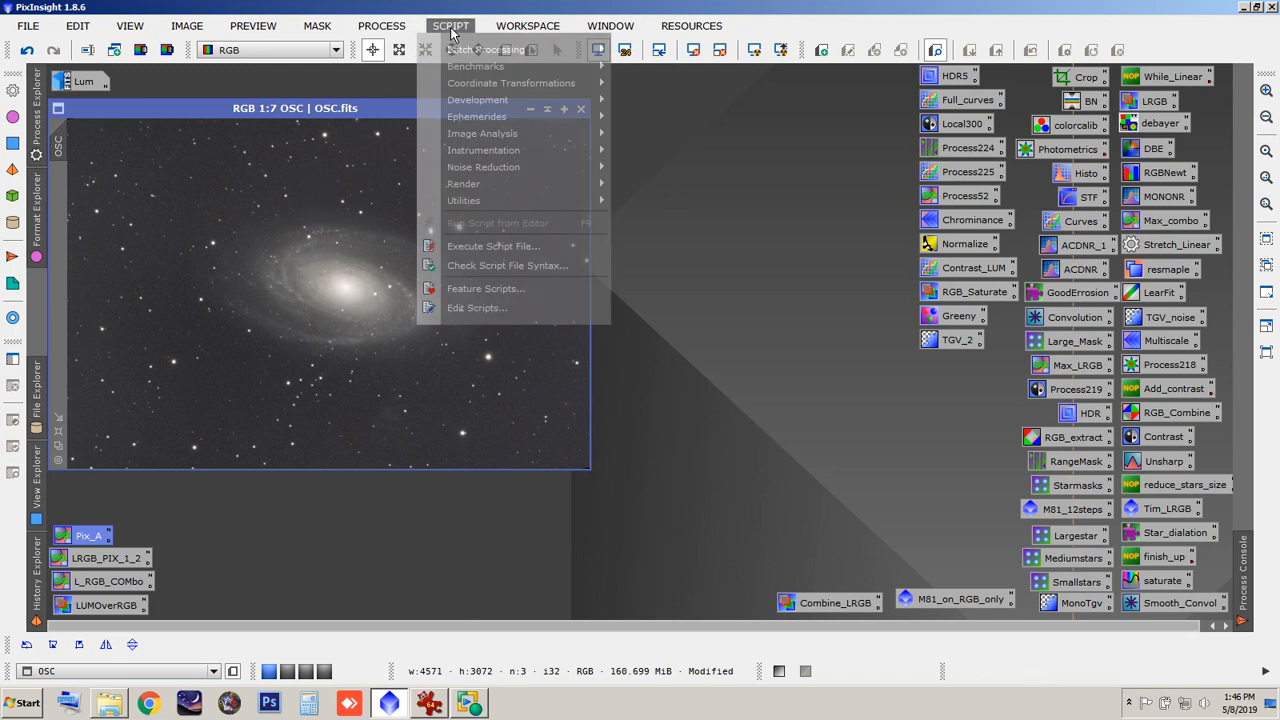
{"action": "left_click", "coordinate": [513, 247]}
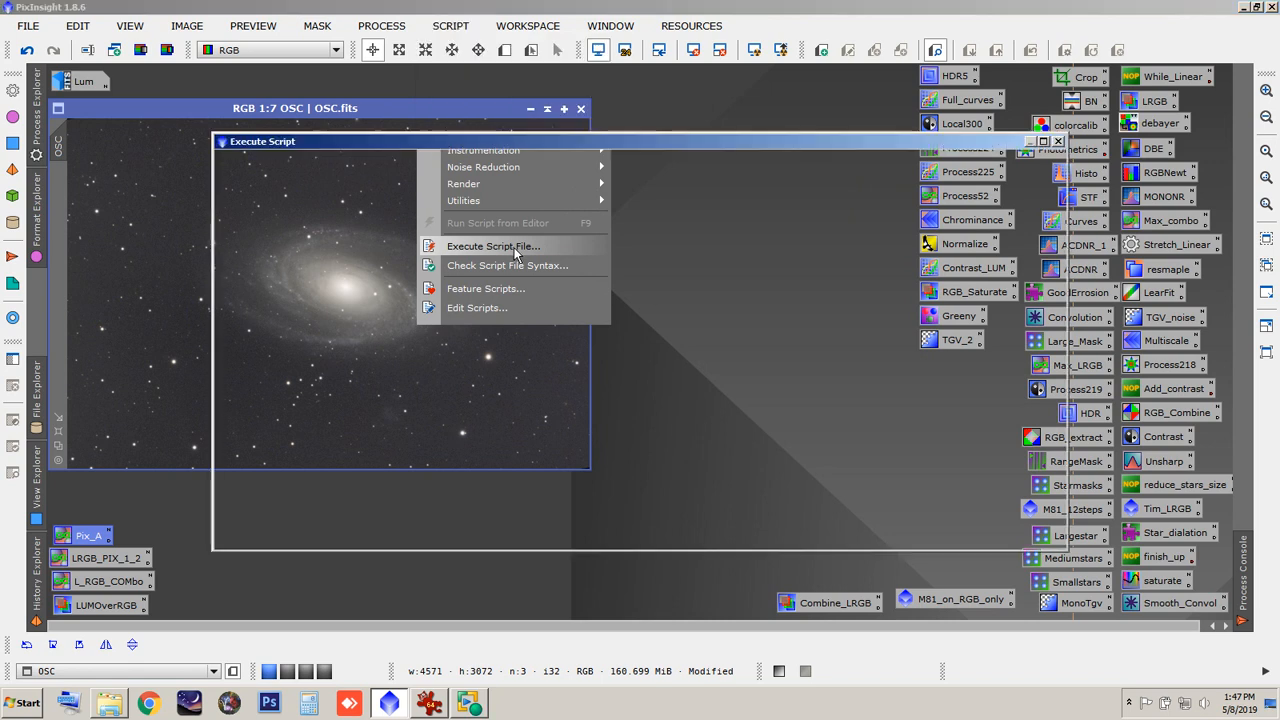
{"action": "left_click_drag", "start_coordinate": [651, 146], "coordinate": [662, 52]}
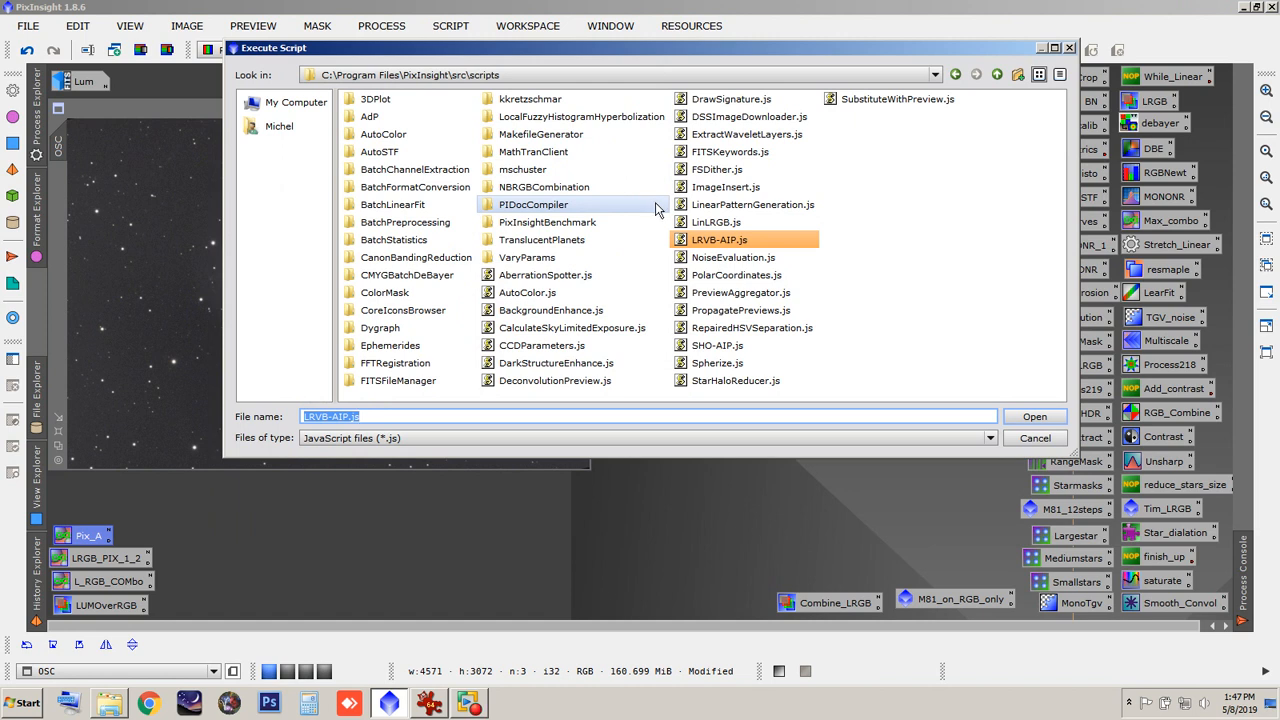
{"action": "left_click", "coordinate": [708, 223]}
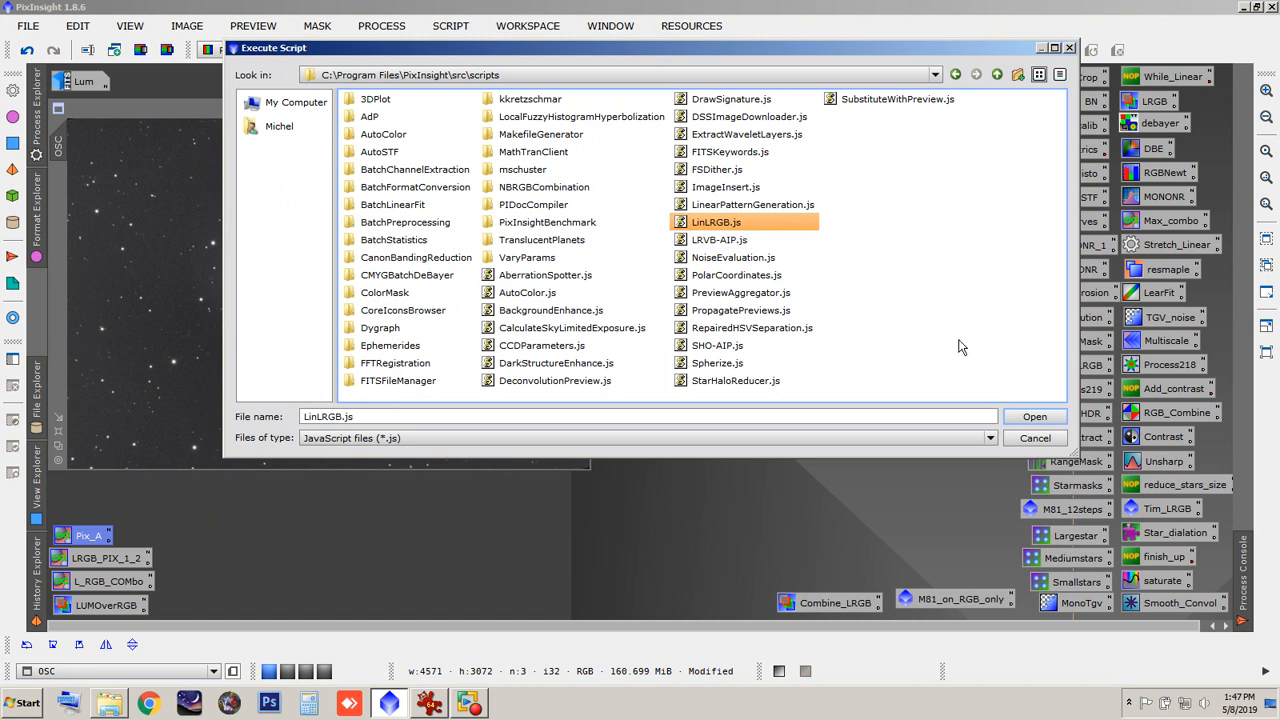
{"action": "left_click", "coordinate": [1025, 416]}
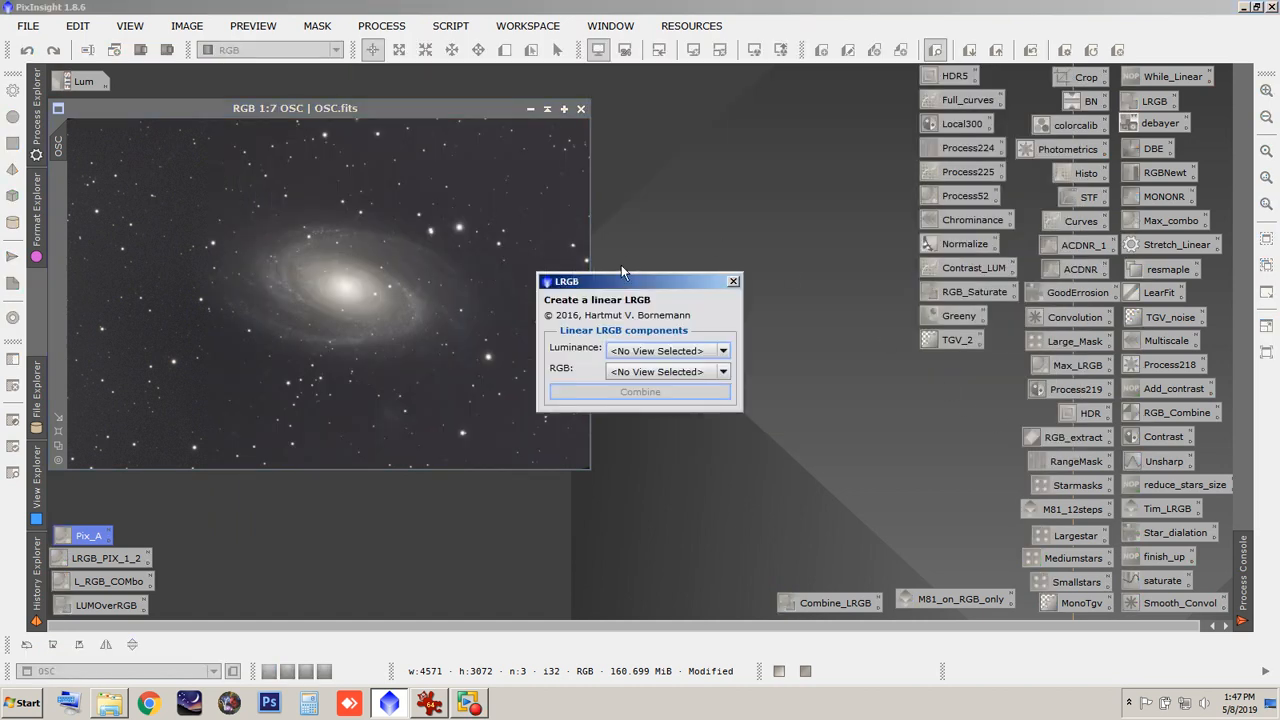
Step: Combine a linear LRGB image using Lum as the luminance and OSC as the RGB component
{"action": "left_click_drag", "start_coordinate": [632, 284], "coordinate": [776, 98]}
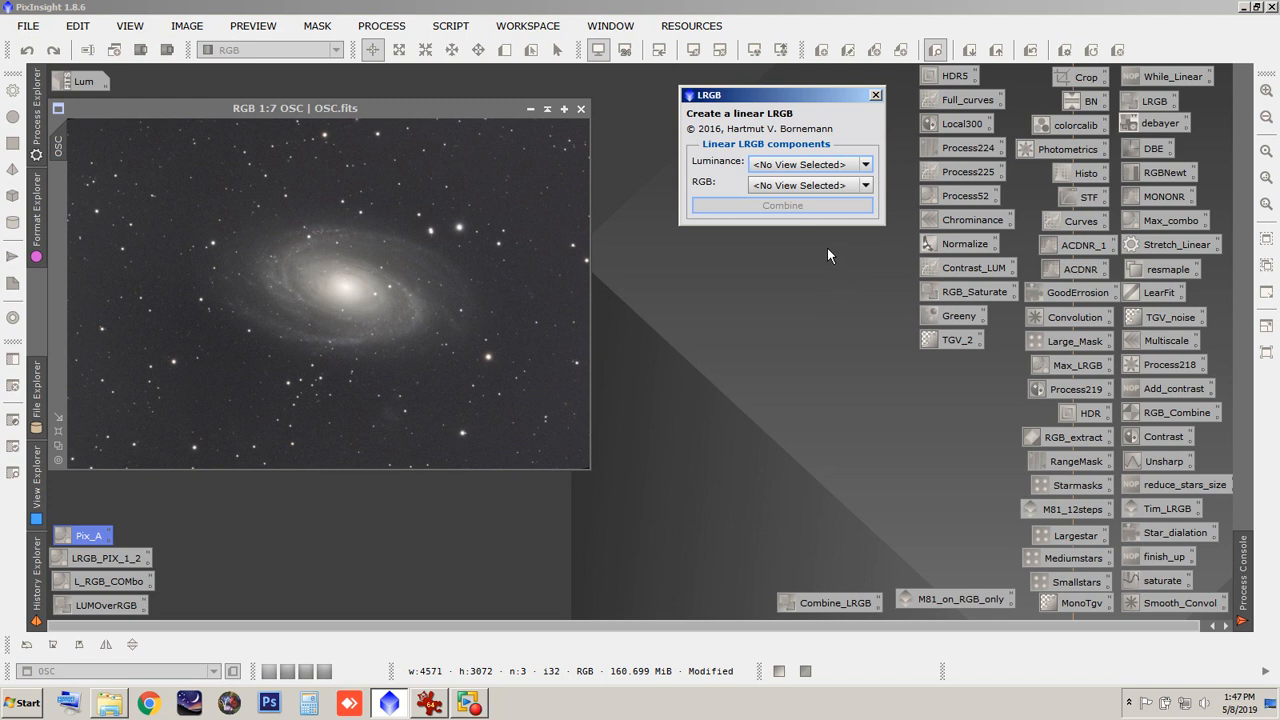
{"action": "left_click", "coordinate": [867, 165]}
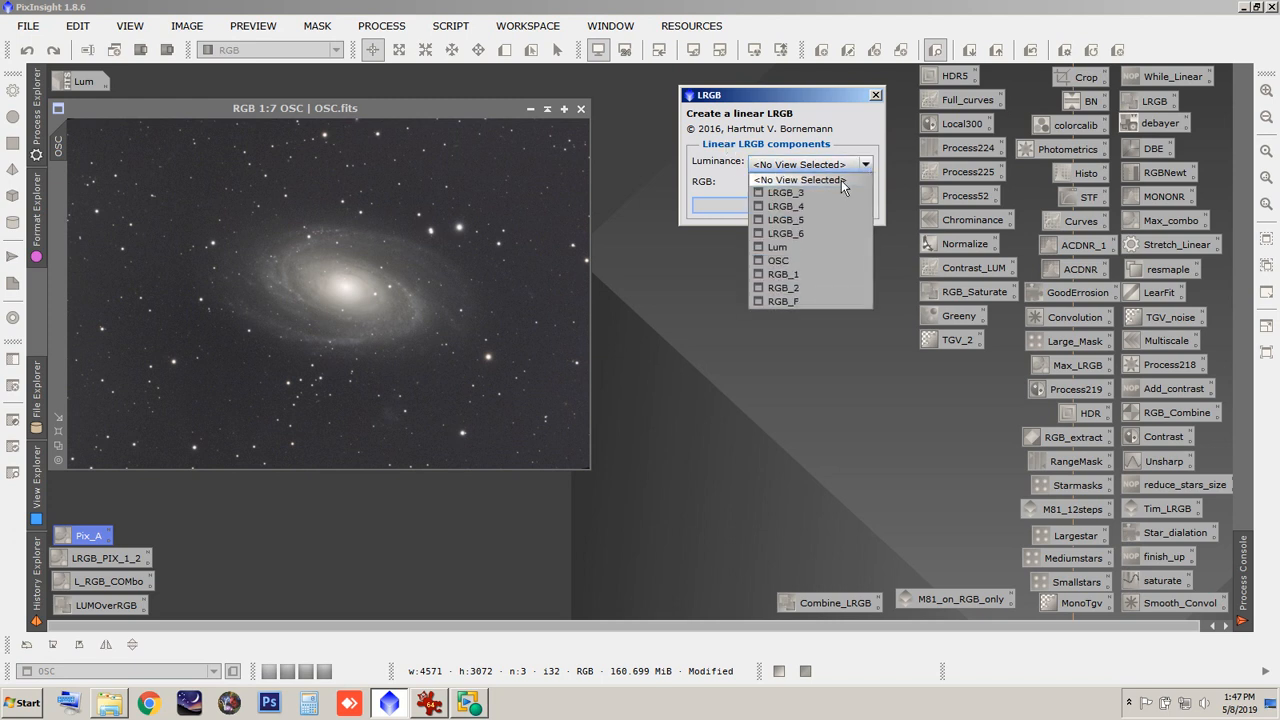
{"action": "left_click", "coordinate": [784, 246]}
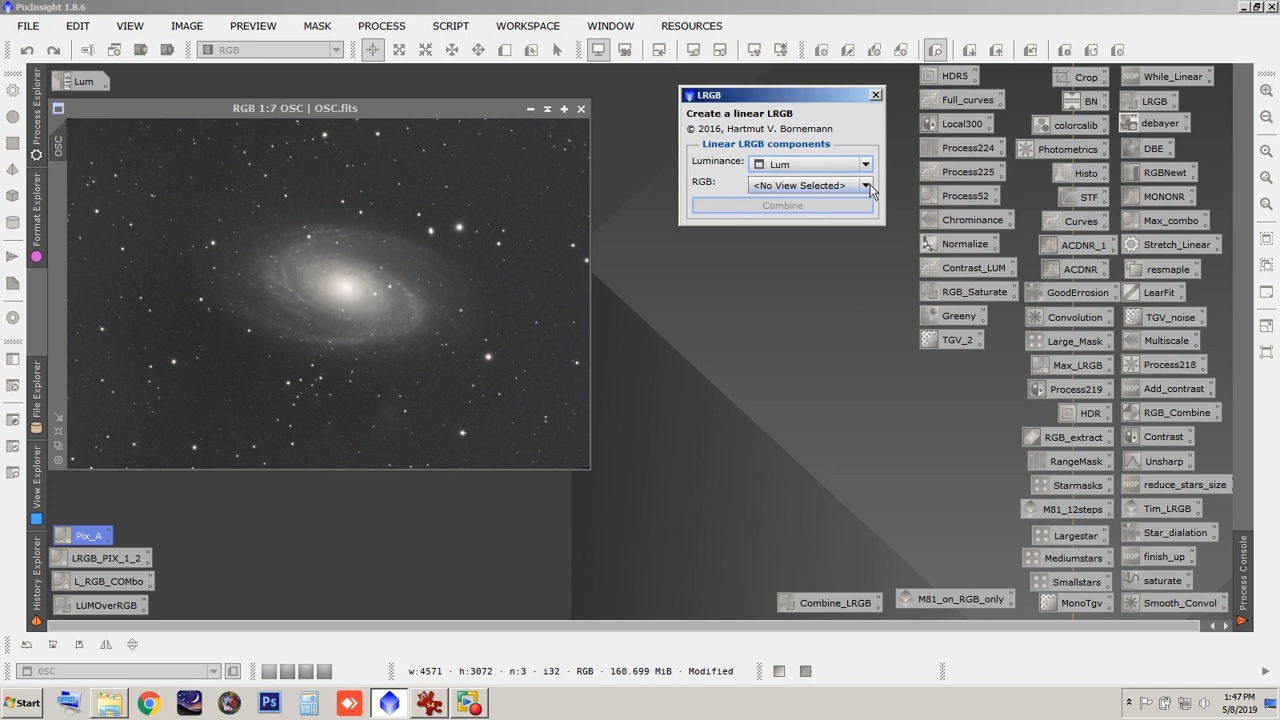
{"action": "left_click", "coordinate": [843, 186]}
{"action": "left_click", "coordinate": [785, 282]}
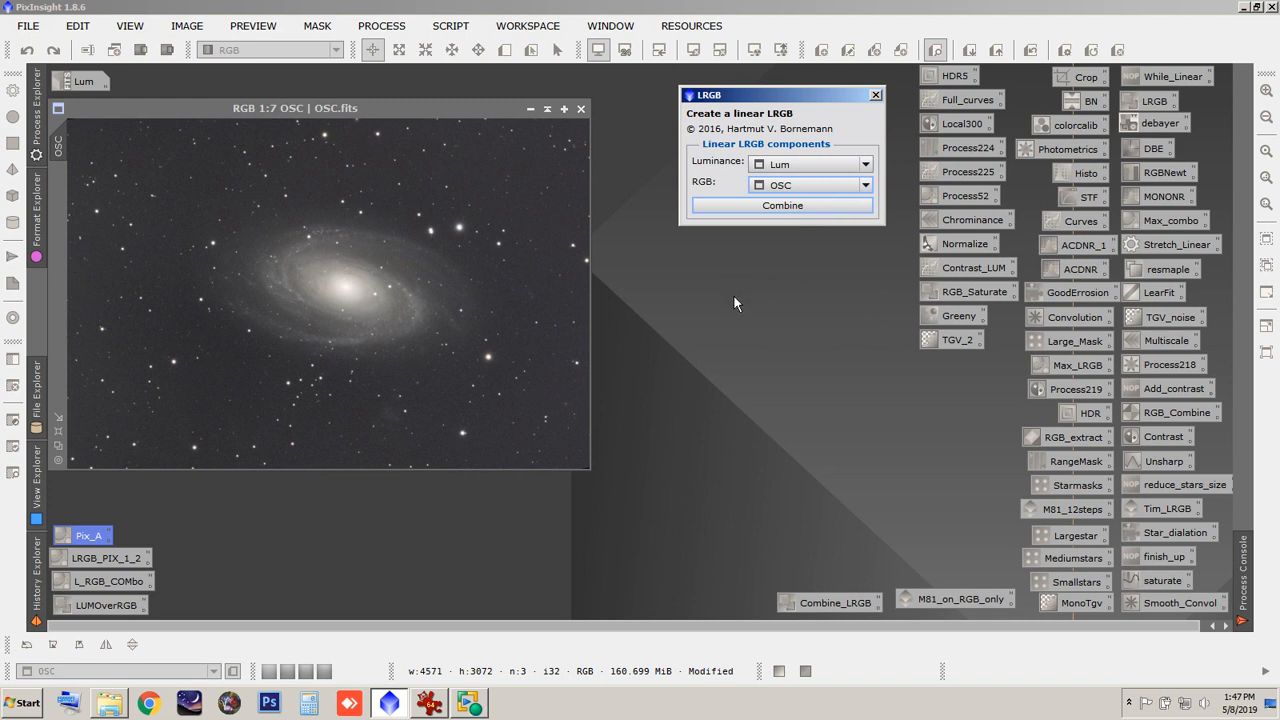
{"action": "mouse_move", "coordinate": [801, 172]}
{"action": "left_click", "coordinate": [755, 207]}
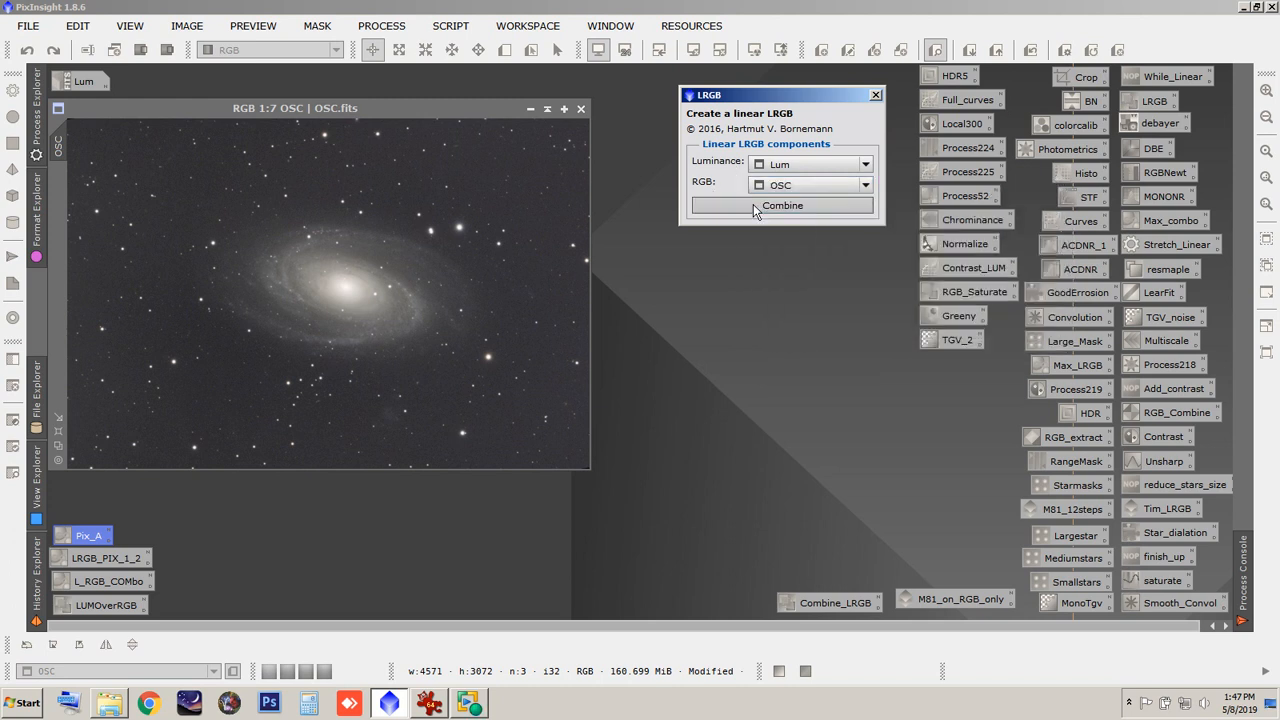
{"action": "left_click_drag", "start_coordinate": [766, 100], "coordinate": [979, 109]}
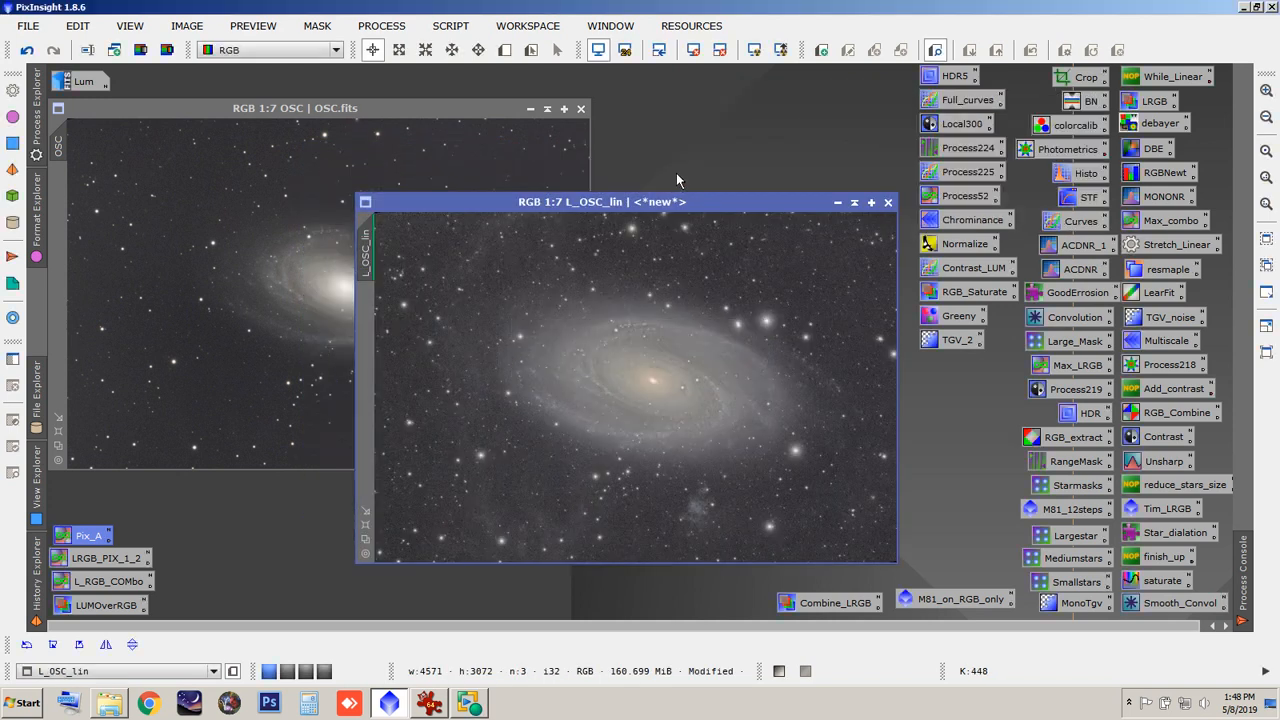
Step: Minimise OSC, inspect the galaxy in the linear LRGB result, and fit that result in a larger window at 1:5
{"action": "left_click_drag", "start_coordinate": [676, 203], "coordinate": [531, 98]}
{"action": "left_click", "coordinate": [530, 108]}
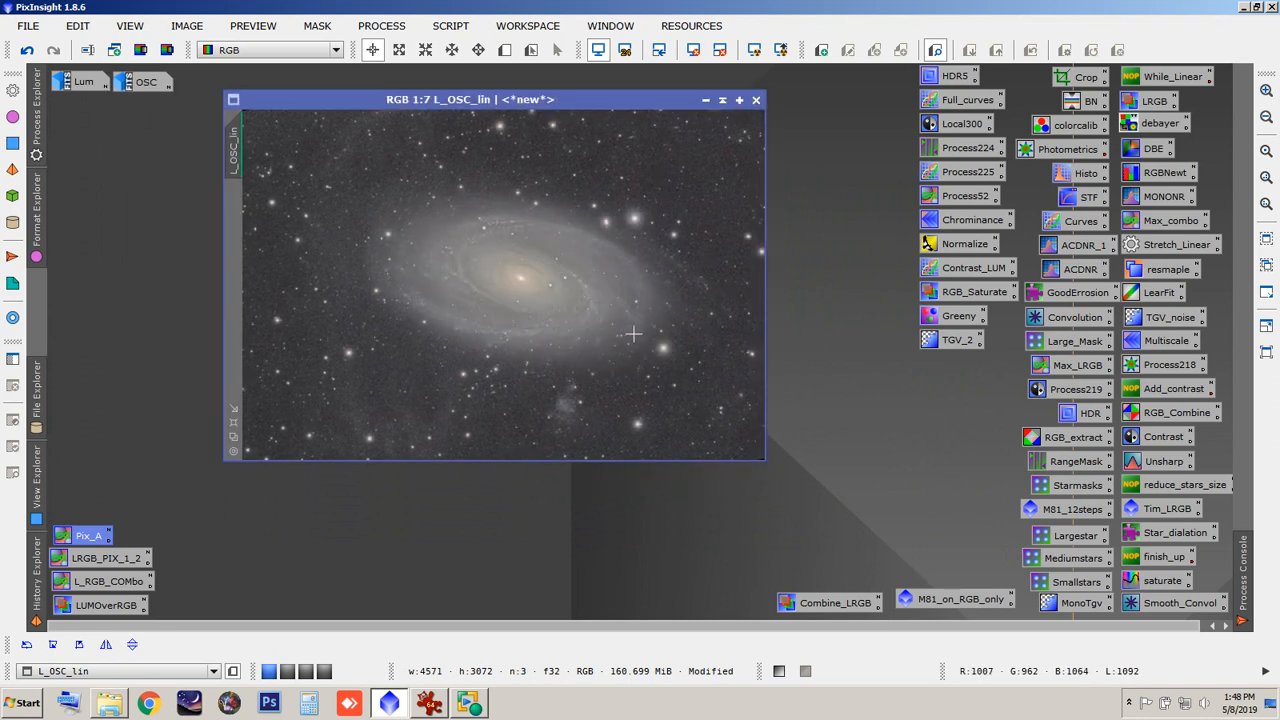
{"action": "scroll", "coordinate": [617, 332], "scroll_direction": "up", "scroll_amount": 3}
{"action": "scroll", "coordinate": [617, 332], "scroll_direction": "up", "scroll_amount": 1}
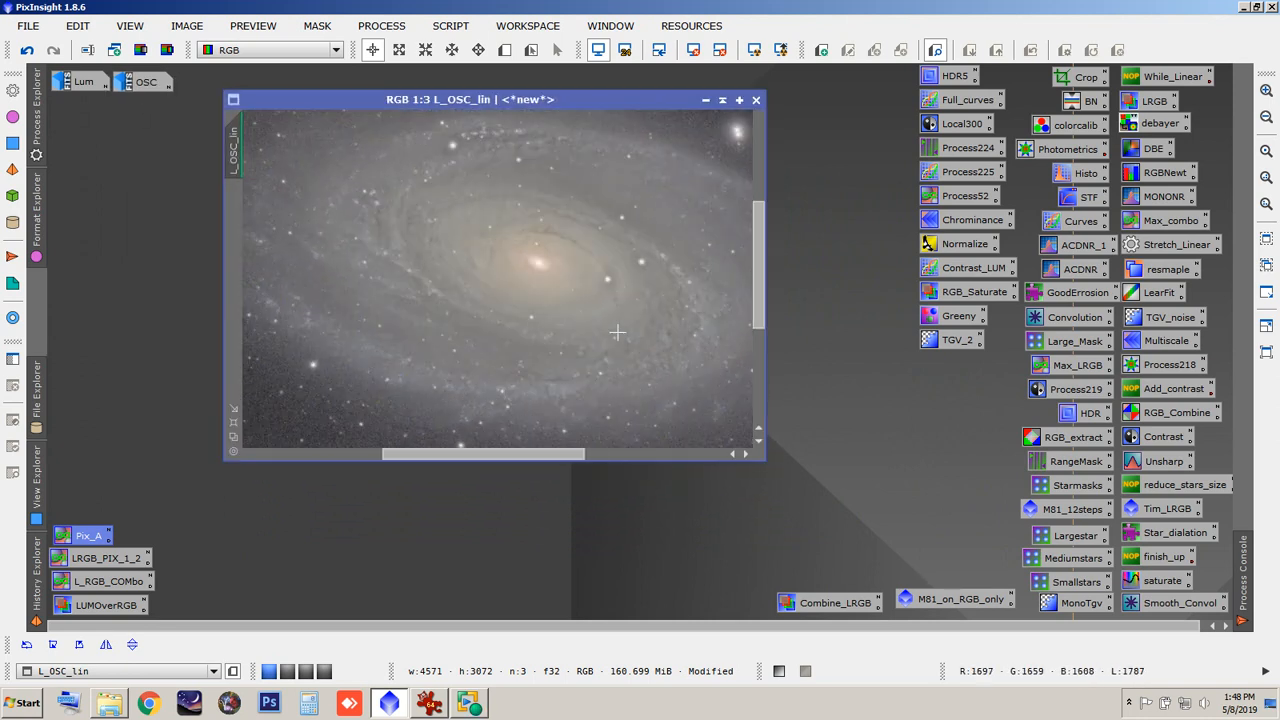
{"action": "left_click_drag", "start_coordinate": [758, 262], "coordinate": [710, 166]}
{"action": "scroll", "coordinate": [441, 307], "scroll_direction": "down", "scroll_amount": 5}
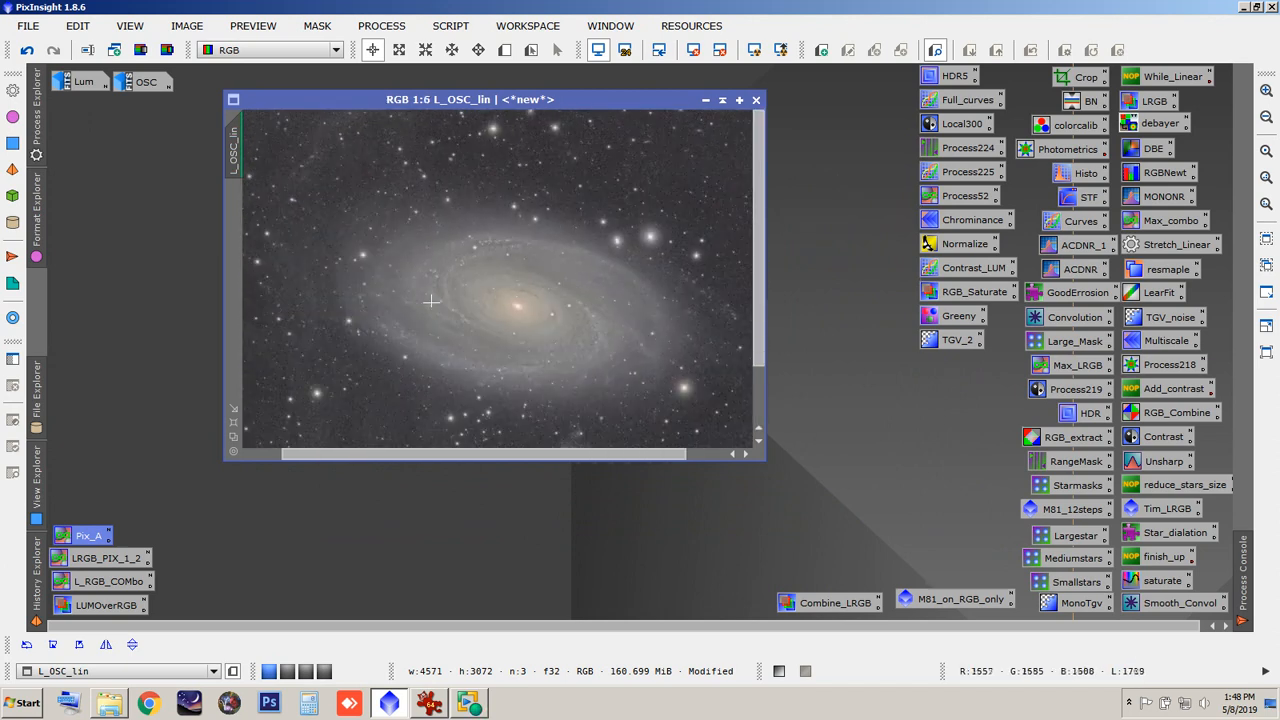
{"action": "left_click", "coordinate": [236, 422]}
{"action": "left_click_drag", "start_coordinate": [463, 99], "coordinate": [413, 73]}
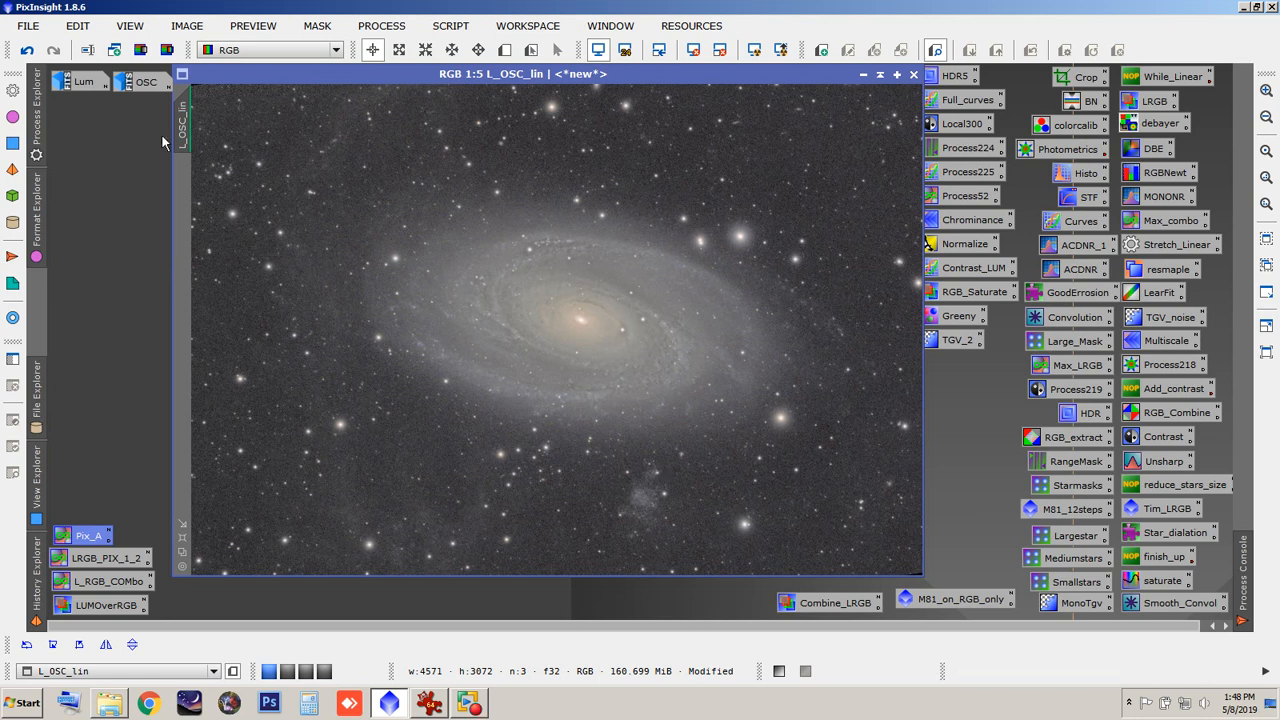
Step: Restore OSC over the linear LRGB result, enlarge it to 1:5 for comparison, and minimise it again
{"action": "double_click", "coordinate": [141, 91]}
{"action": "left_click_drag", "start_coordinate": [325, 110], "coordinate": [436, 86]}
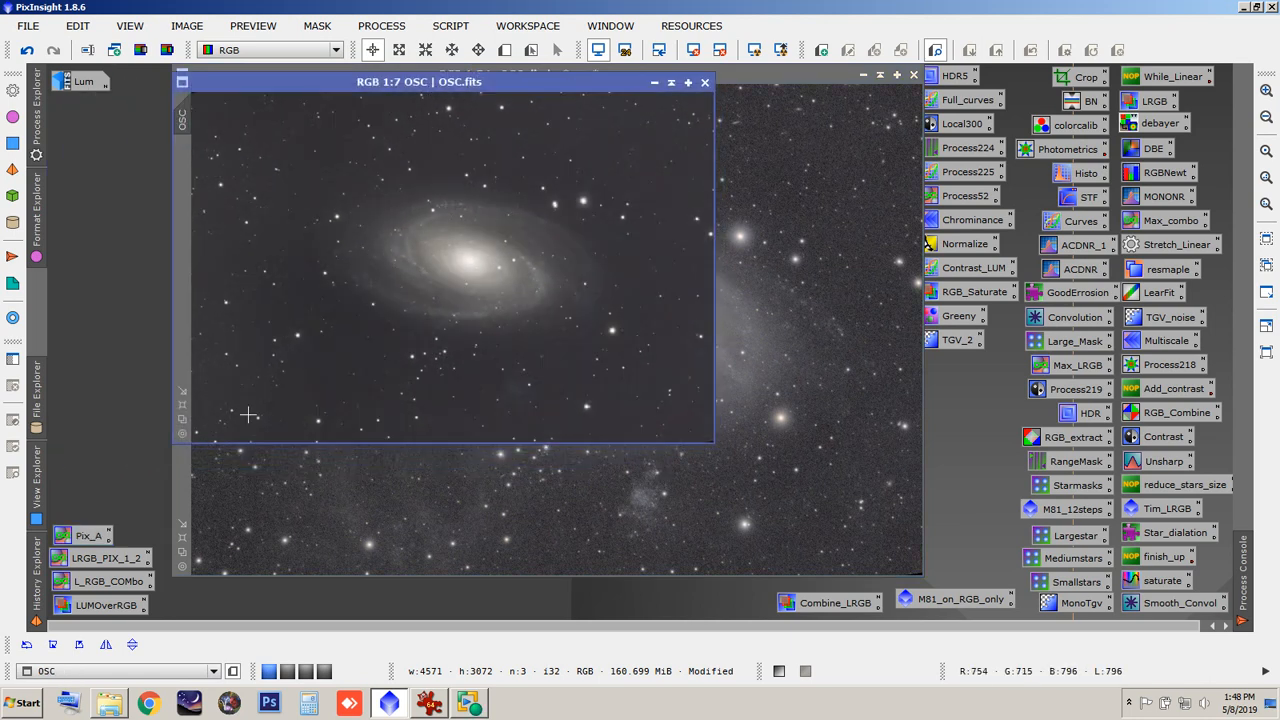
{"action": "left_click", "coordinate": [182, 405]}
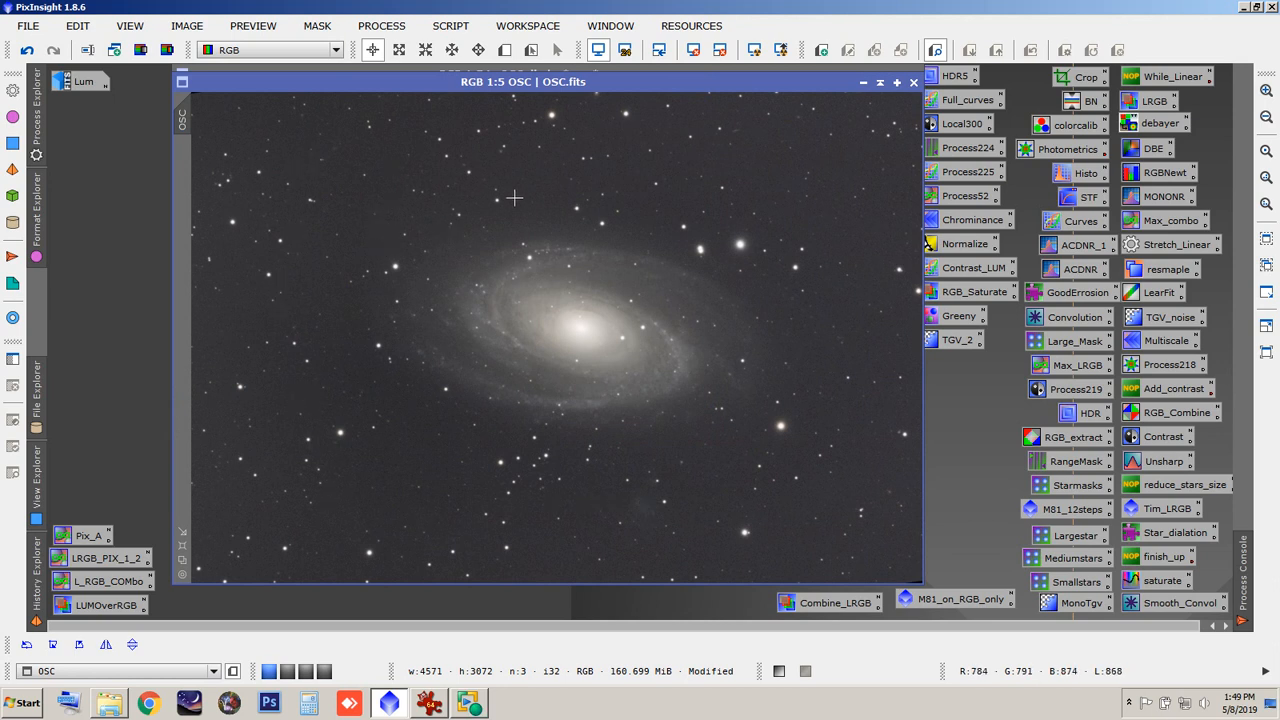
{"action": "left_click", "coordinate": [863, 84]}
Step: Restore the Lum image over the linear LRGB result, enlarge it to 1:5 for comparison, and minimise it again
{"action": "double_click", "coordinate": [82, 81]}
{"action": "left_click_drag", "start_coordinate": [254, 116], "coordinate": [259, 107]}
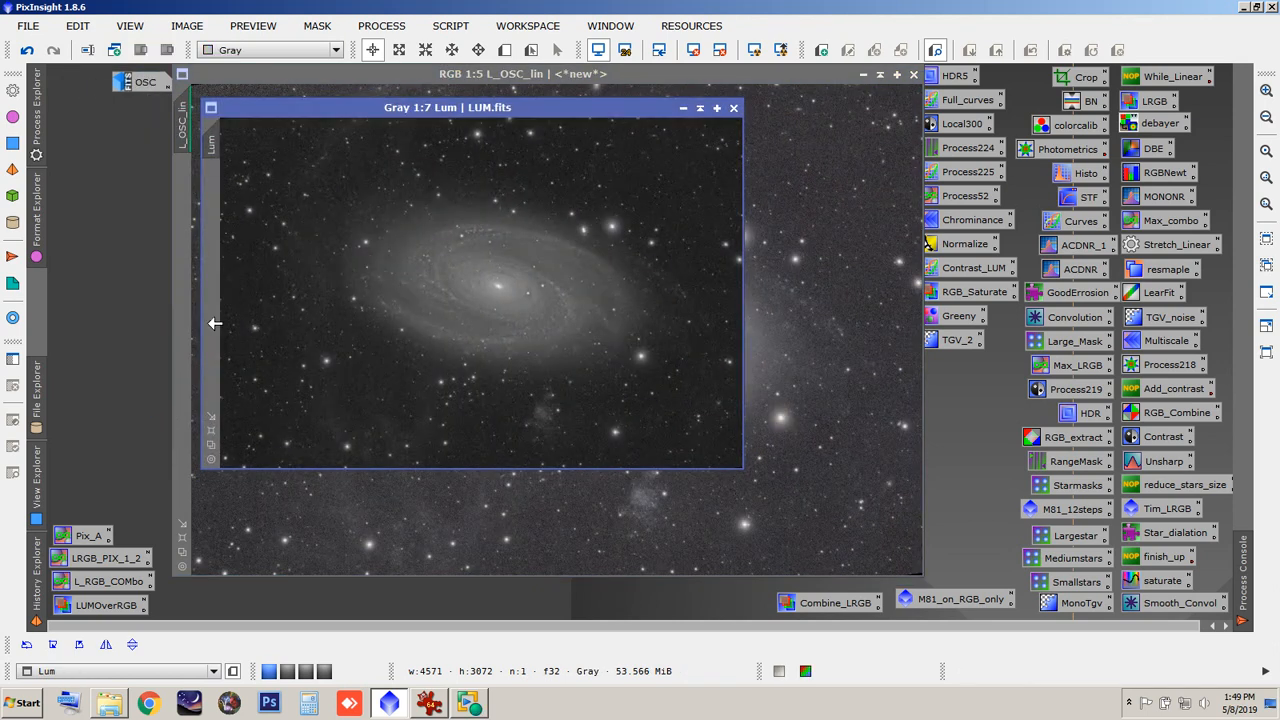
{"action": "left_click", "coordinate": [211, 430]}
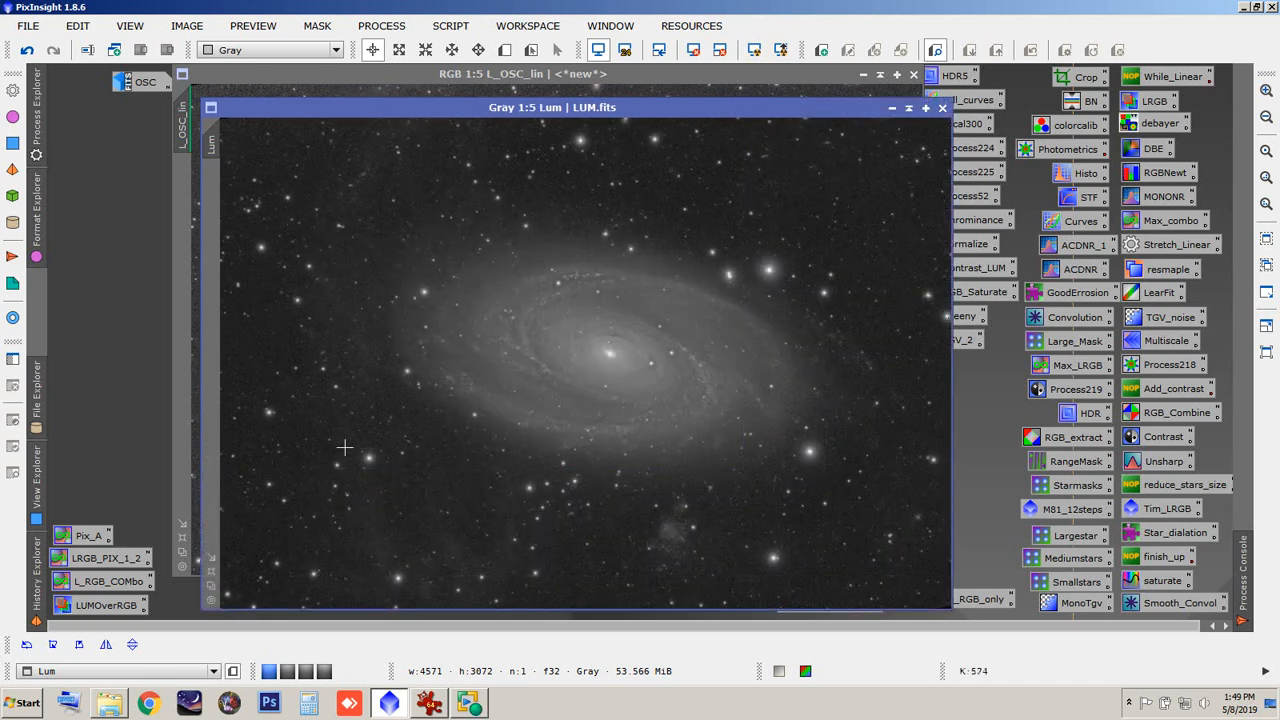
{"action": "left_click", "coordinate": [891, 107]}
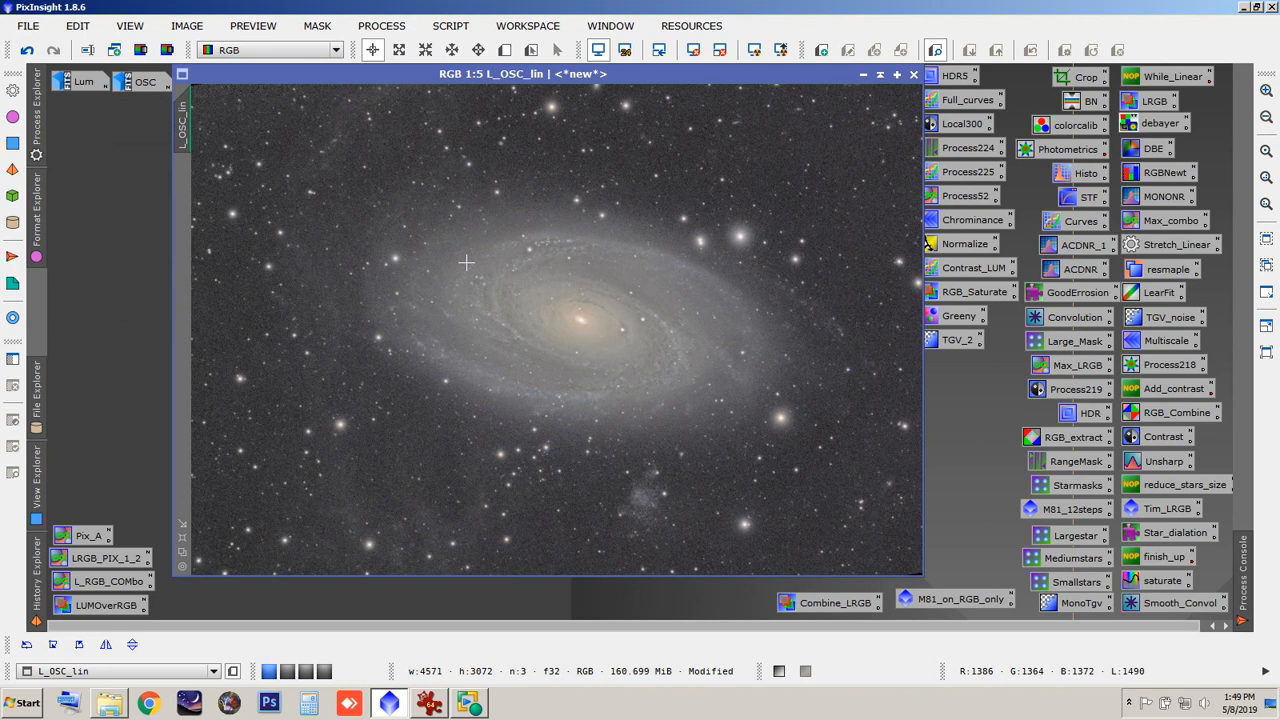
Step: Inspect the galaxy core and background noise up close in the L_OSC_lin image, and view Lum for a brief comparison
{"action": "scroll", "coordinate": [606, 171], "scroll_direction": "up", "scroll_amount": 5}
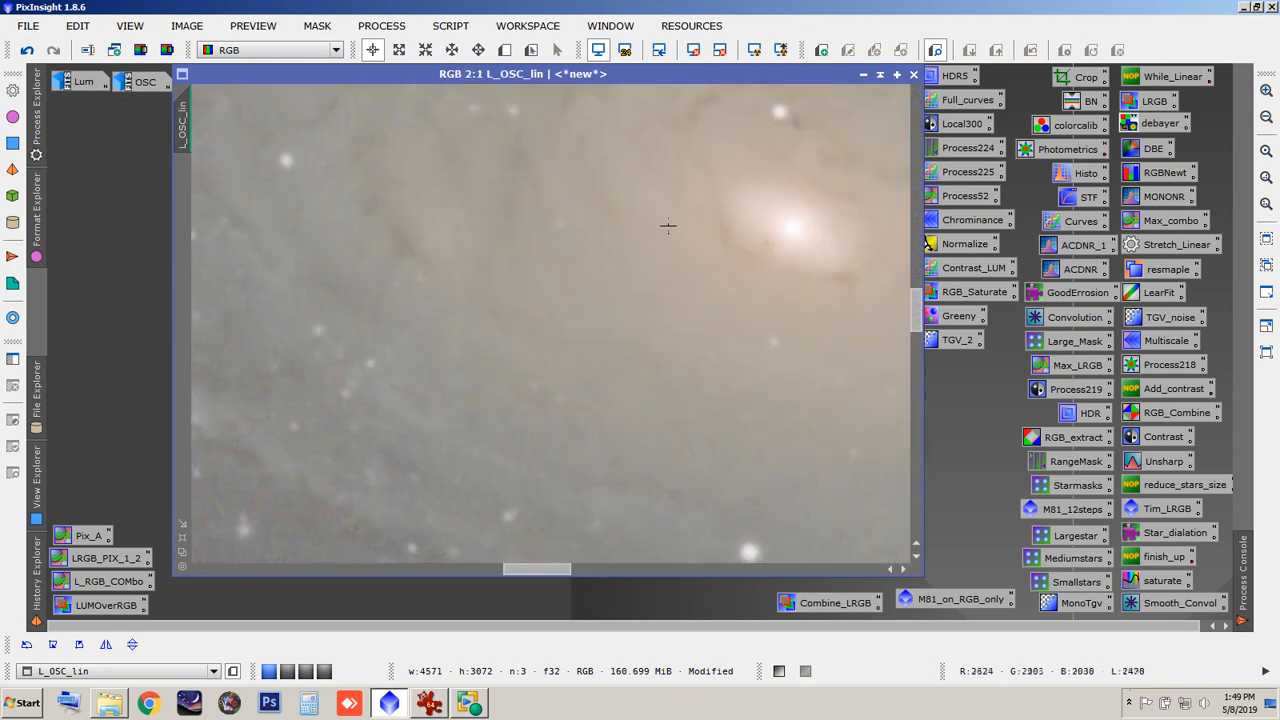
{"action": "scroll", "coordinate": [716, 300], "scroll_direction": "down", "scroll_amount": 2}
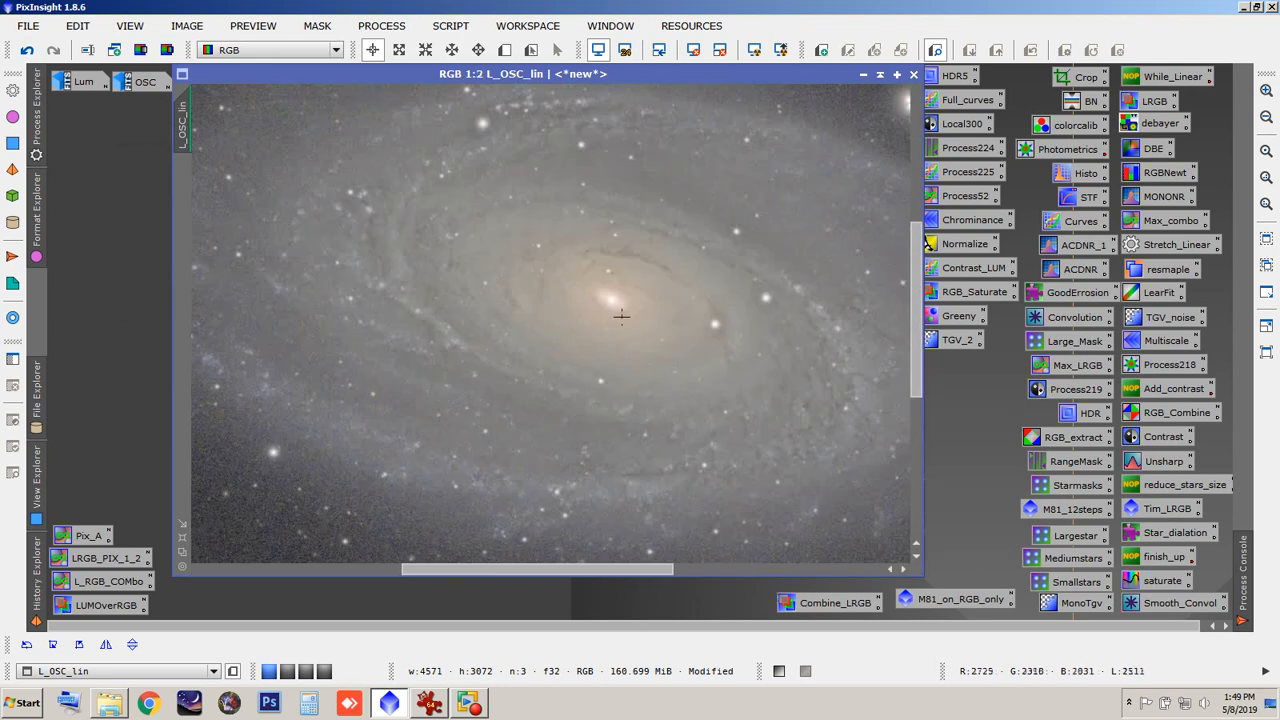
{"action": "scroll", "coordinate": [578, 393], "scroll_direction": "up", "scroll_amount": 2}
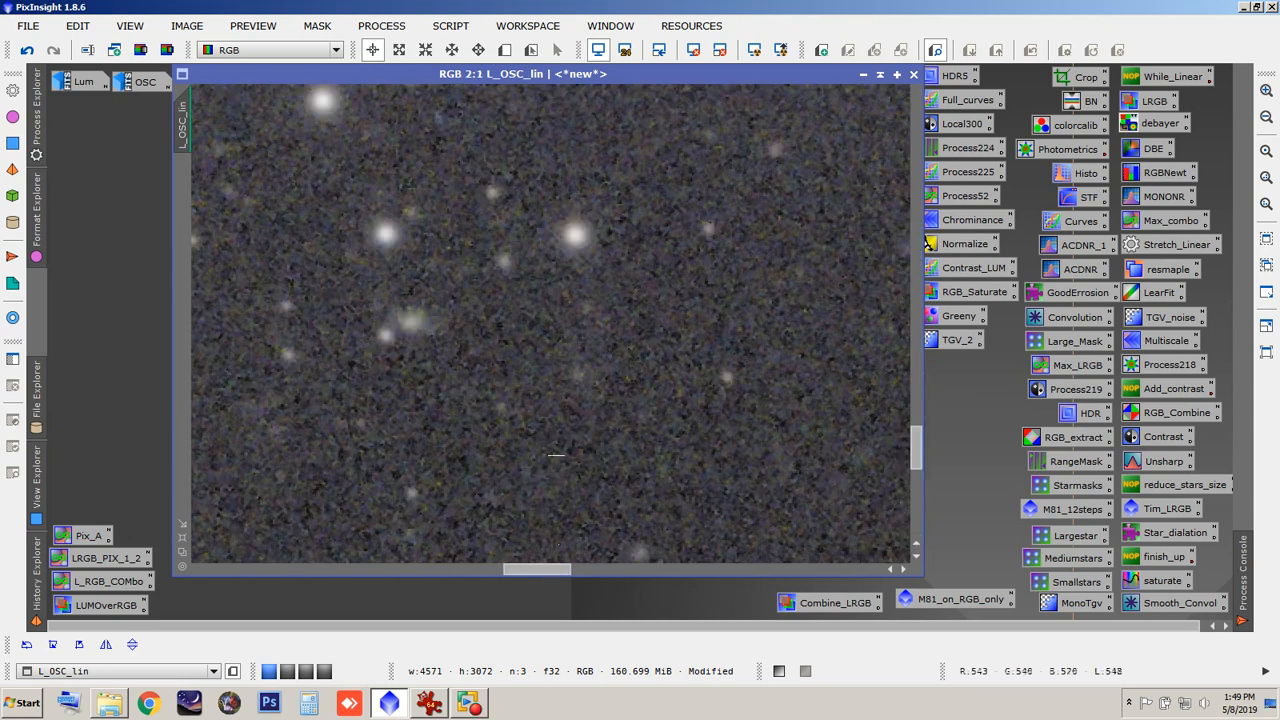
{"action": "scroll", "coordinate": [547, 356], "scroll_direction": "up", "scroll_amount": 8}
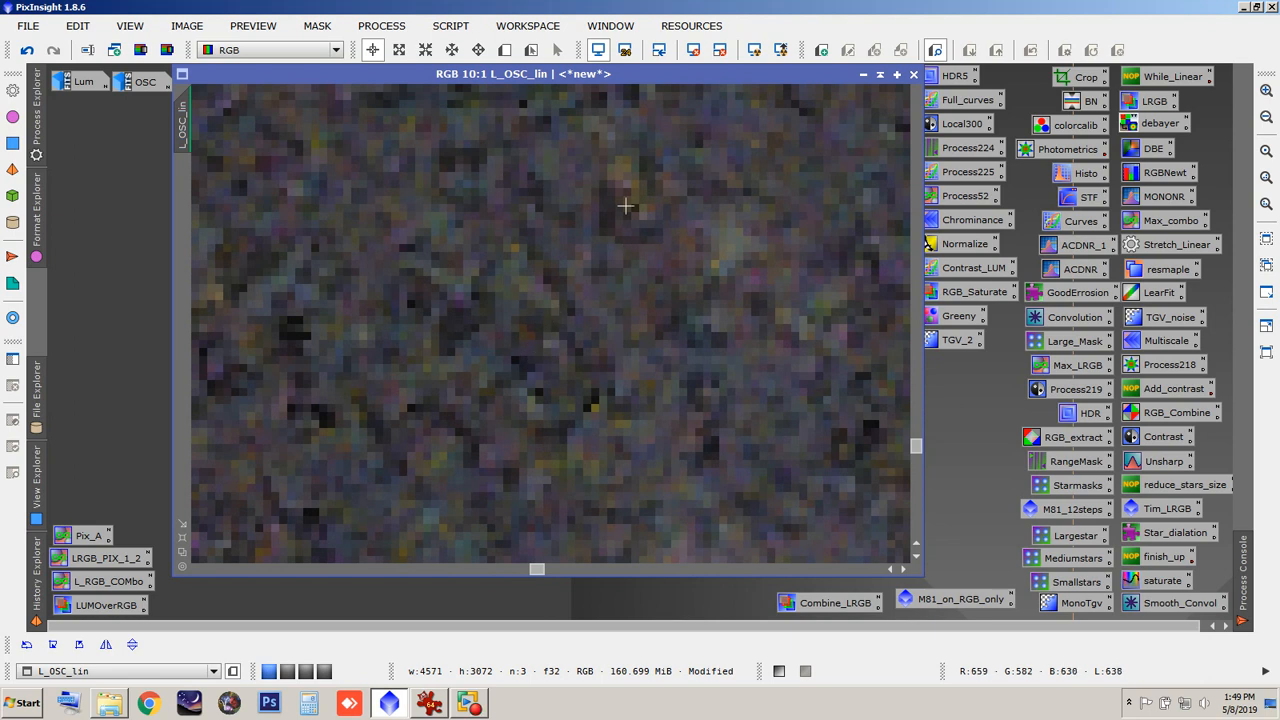
{"action": "scroll", "coordinate": [502, 363], "scroll_direction": "down", "scroll_amount": 14}
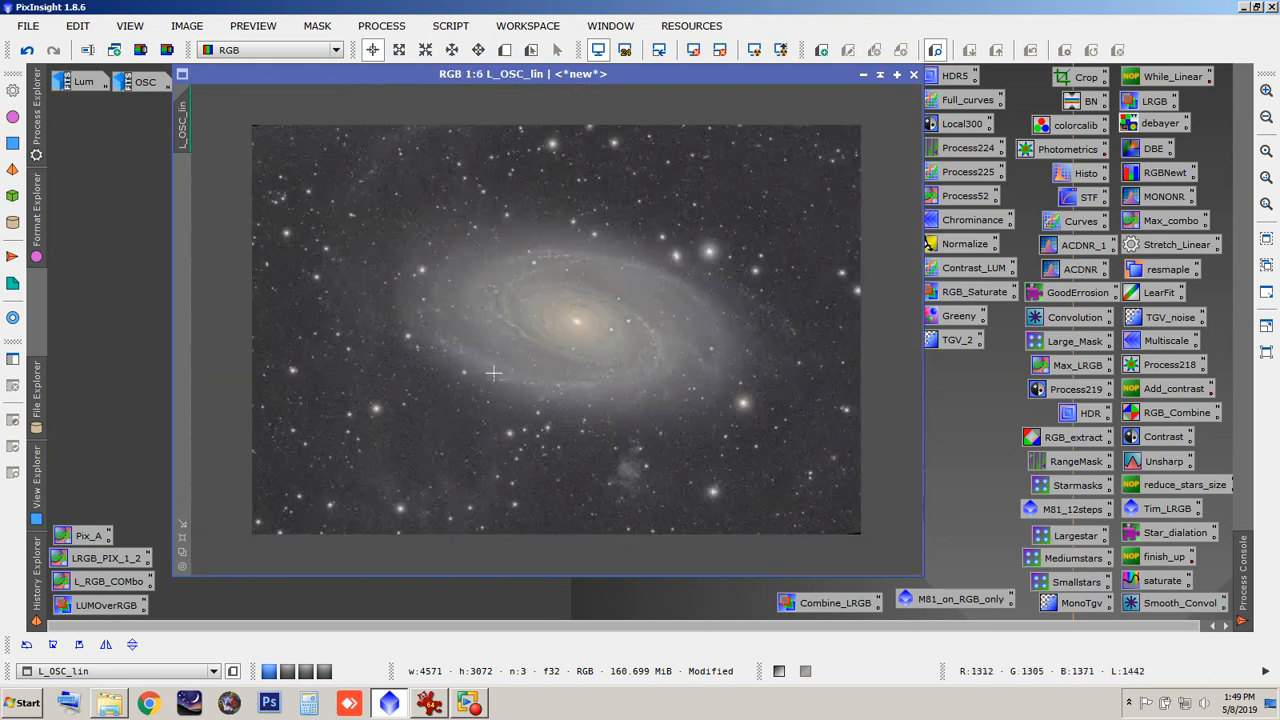
{"action": "scroll", "coordinate": [493, 373], "scroll_direction": "up", "scroll_amount": 1}
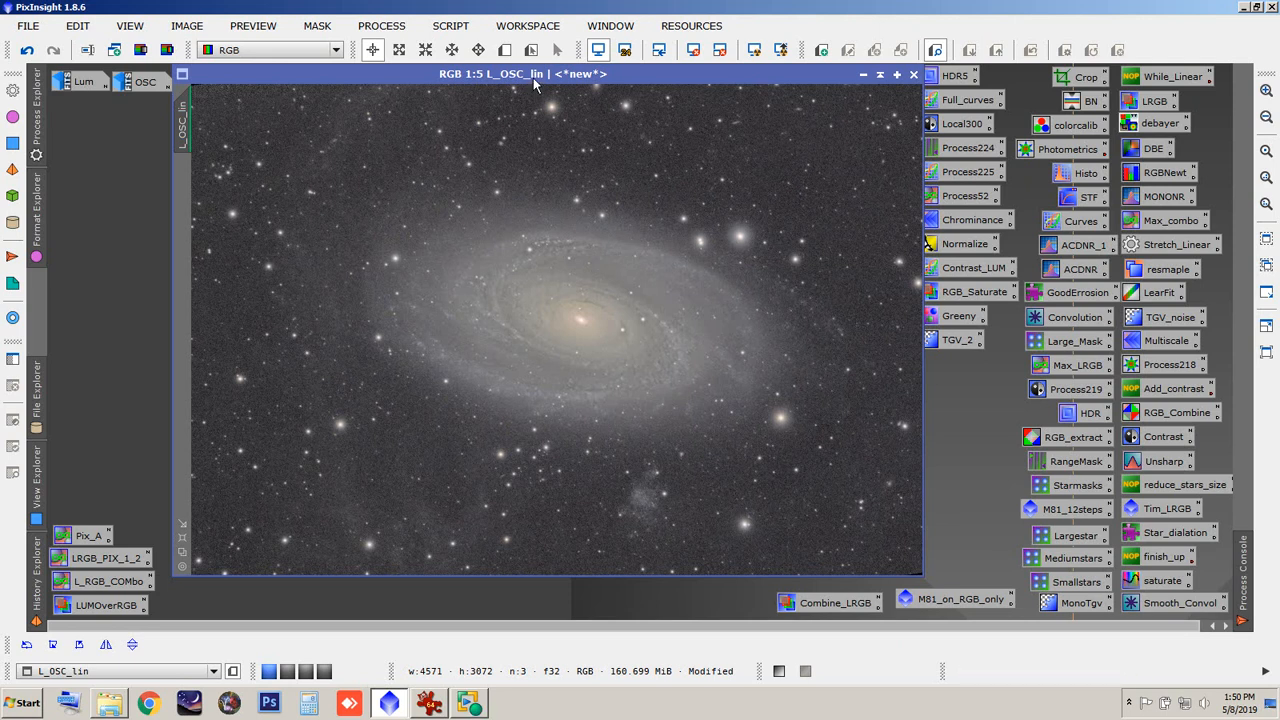
{"action": "scroll", "coordinate": [447, 282], "scroll_direction": "down", "scroll_amount": 1}
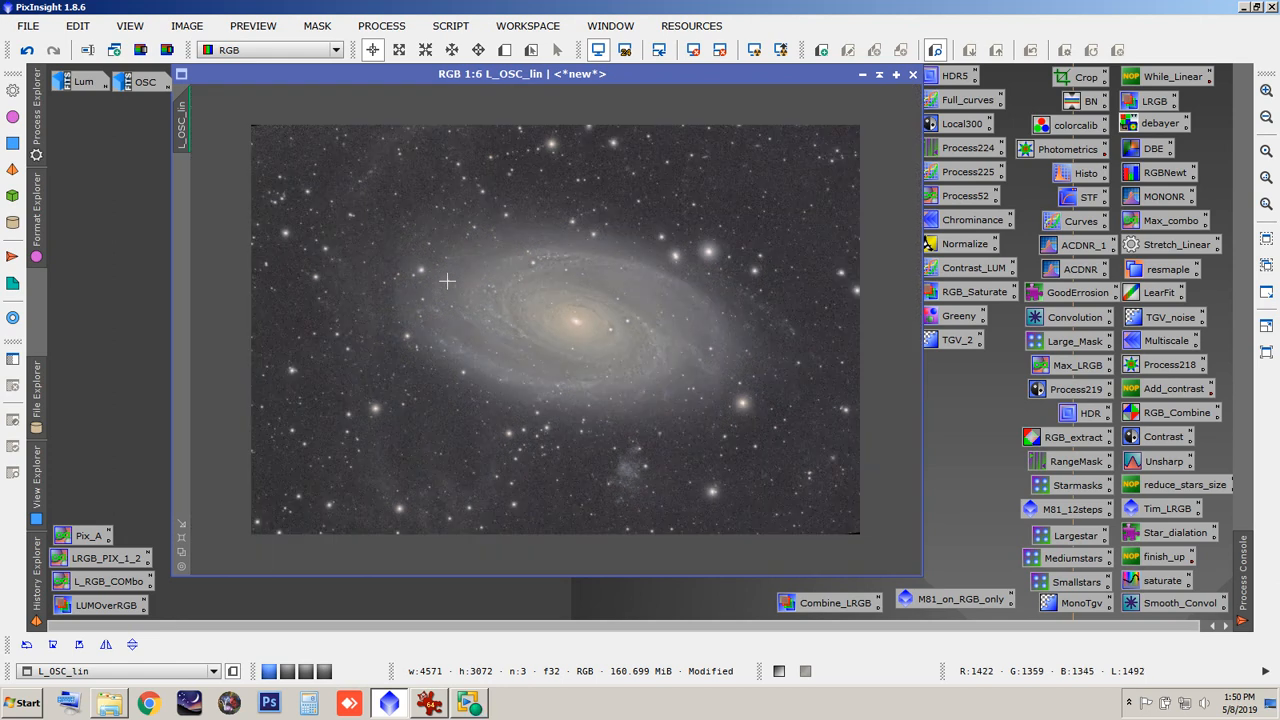
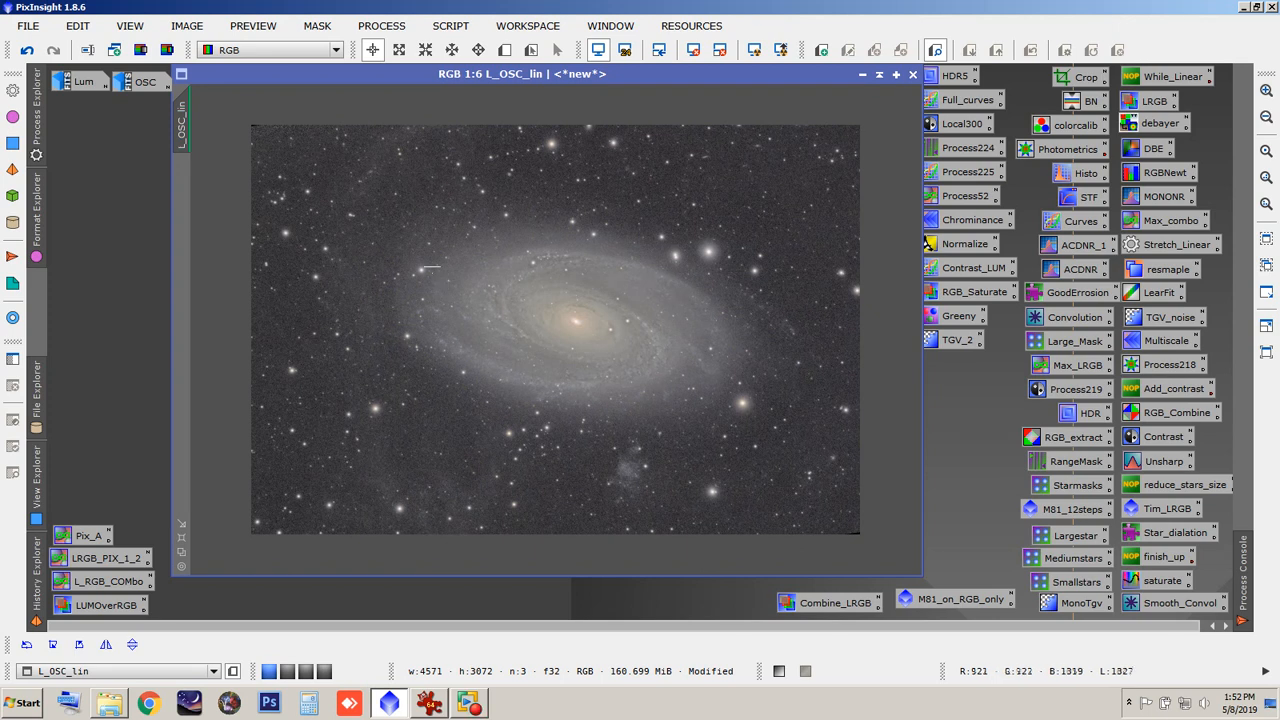
{"action": "double_click", "coordinate": [96, 79]}
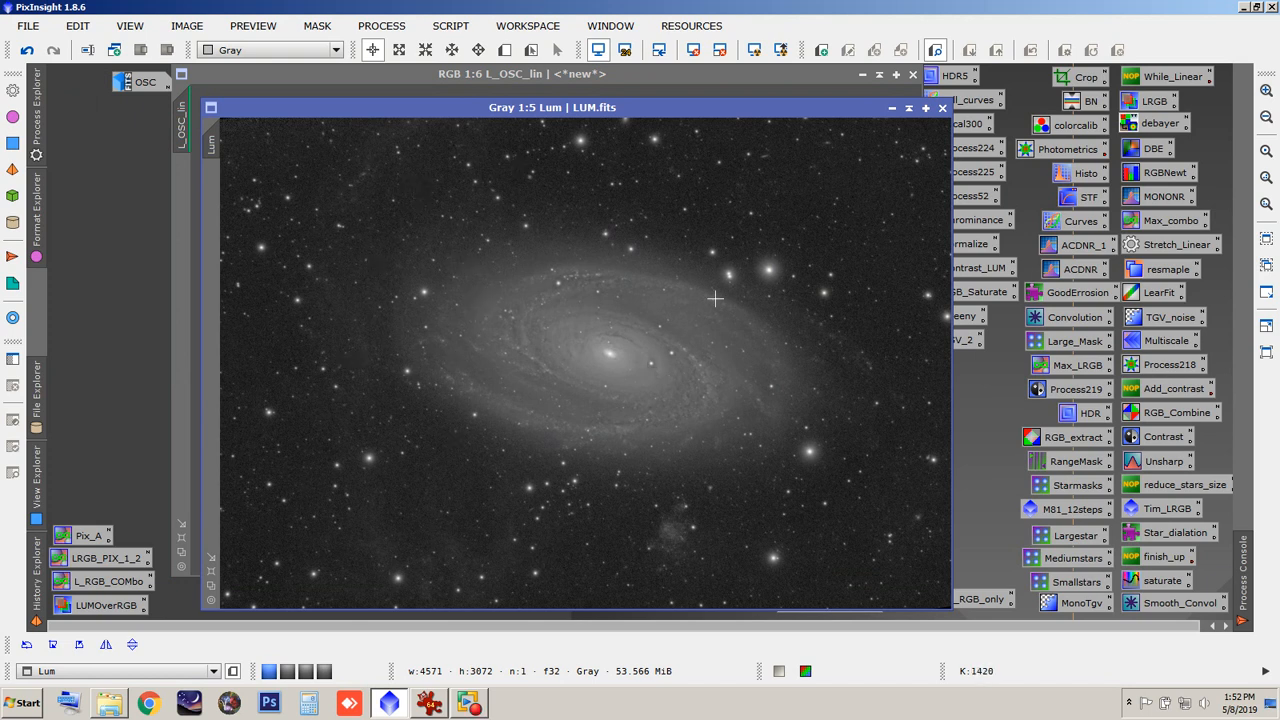
{"action": "left_click", "coordinate": [892, 108]}
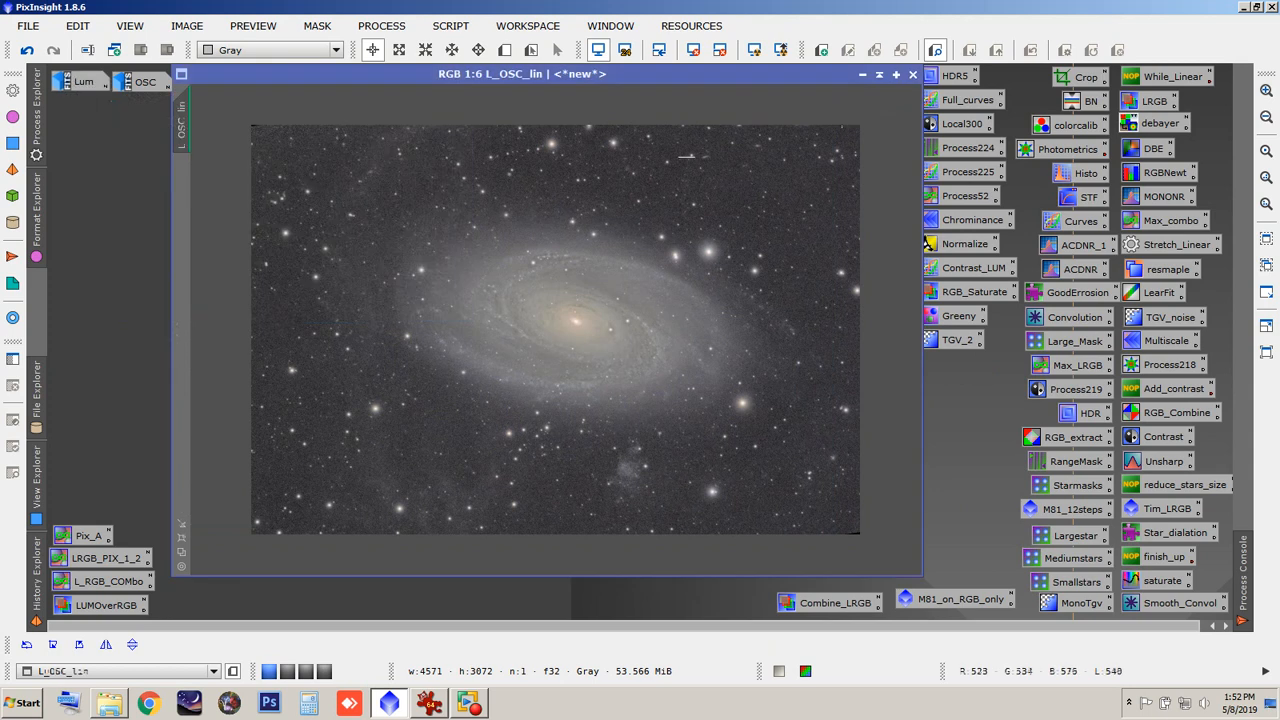
Step: Reduce the linear LRGB result to a 1:7 window, reposition it in the workspace, and rename its identifier to L_OSC_linear
{"action": "left_click", "coordinate": [343, 77]}
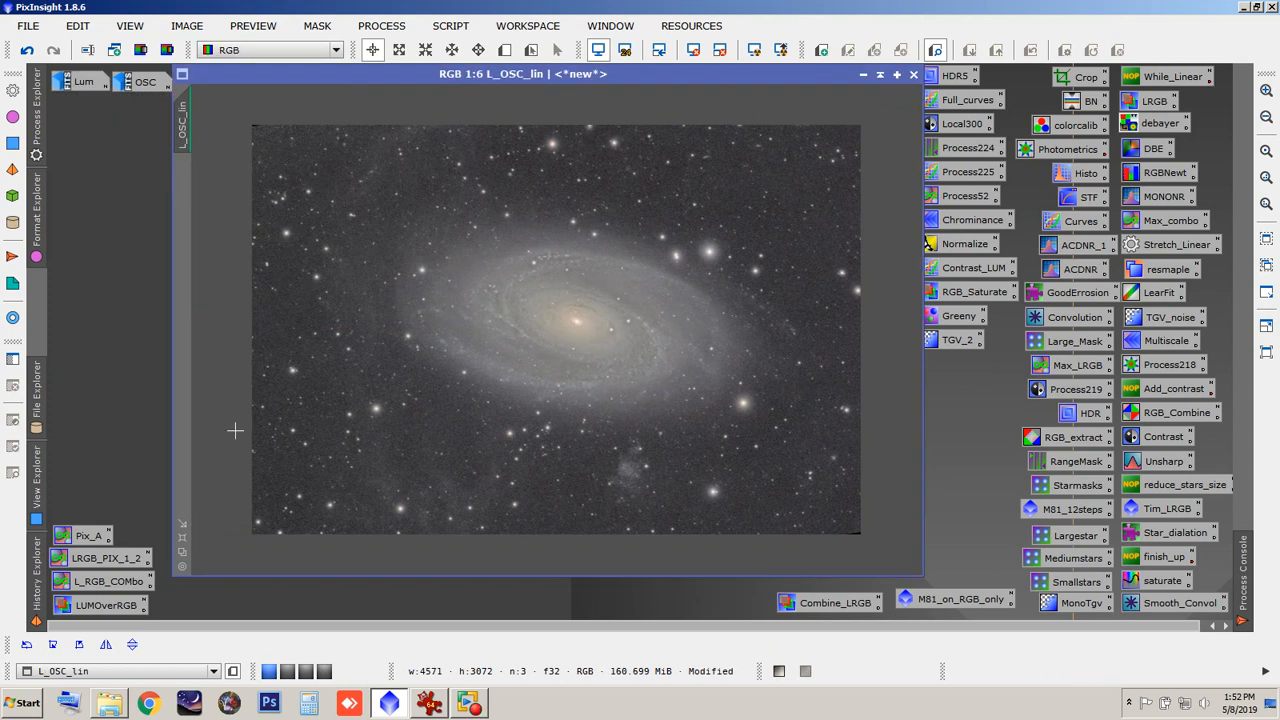
{"action": "key", "text": "minus"}
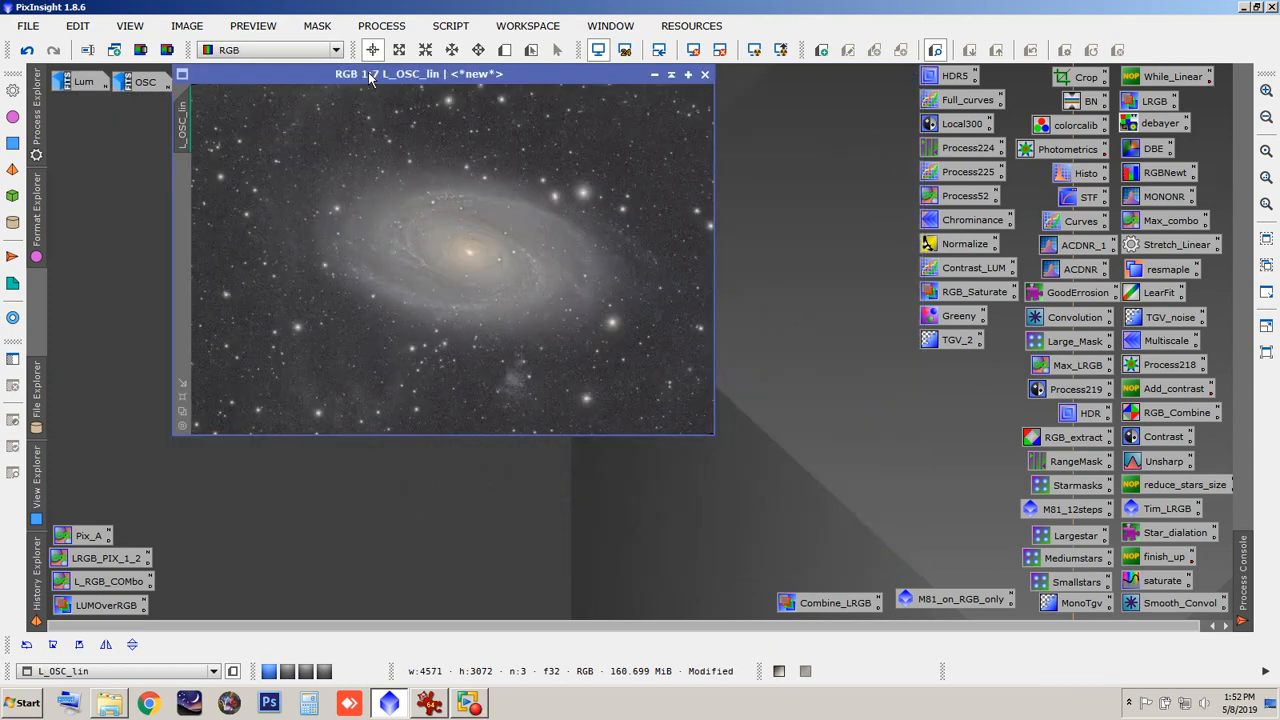
{"action": "left_click_drag", "start_coordinate": [372, 75], "coordinate": [460, 145]}
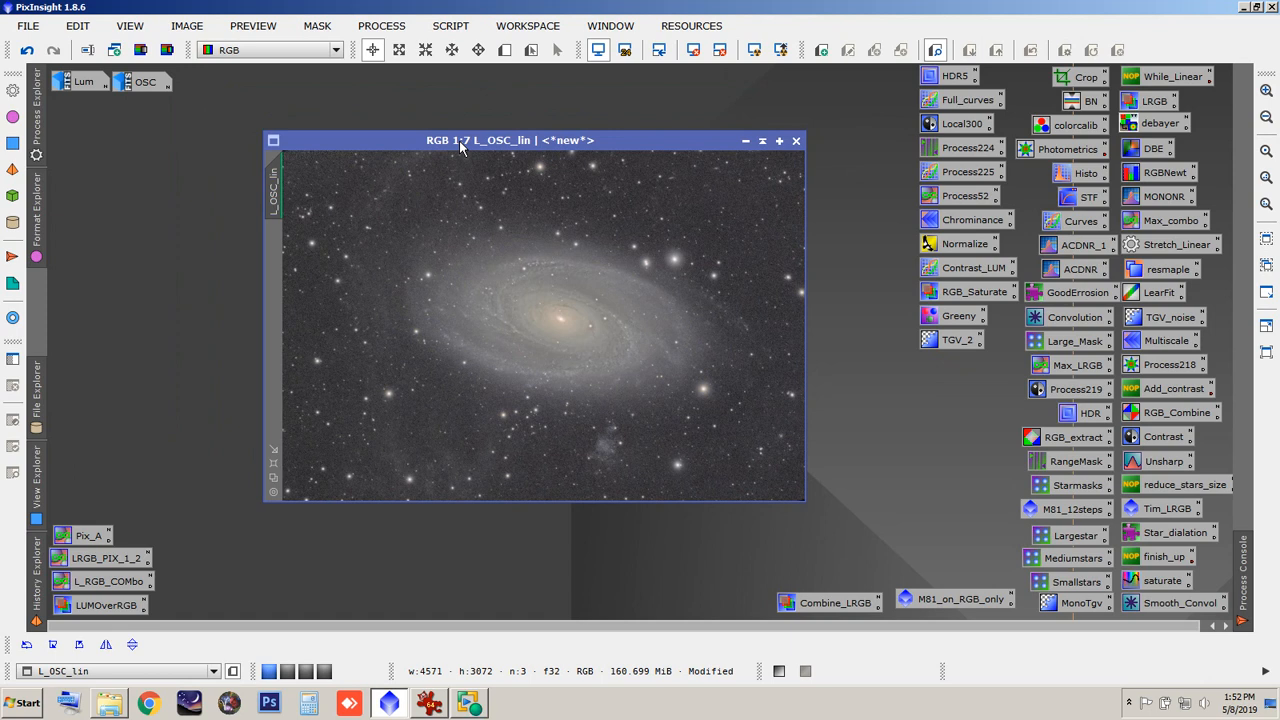
{"action": "left_click_drag", "start_coordinate": [425, 140], "coordinate": [391, 118]}
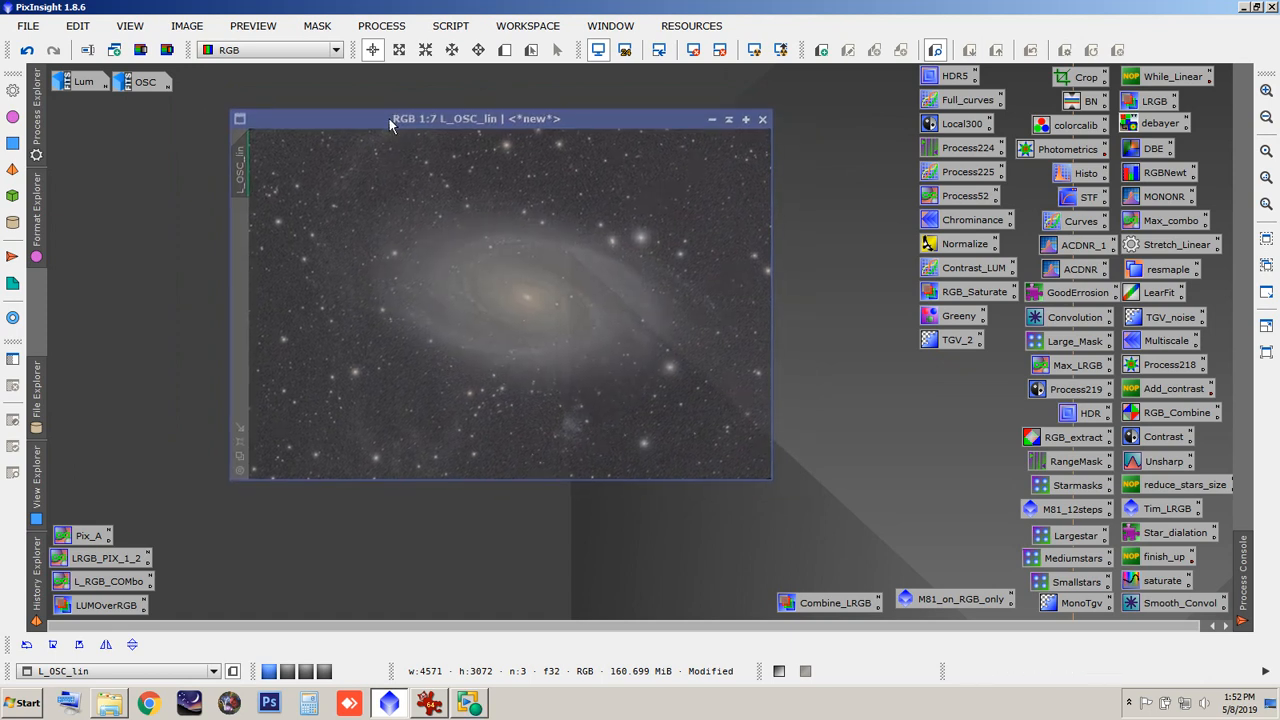
{"action": "double_click", "coordinate": [241, 176]}
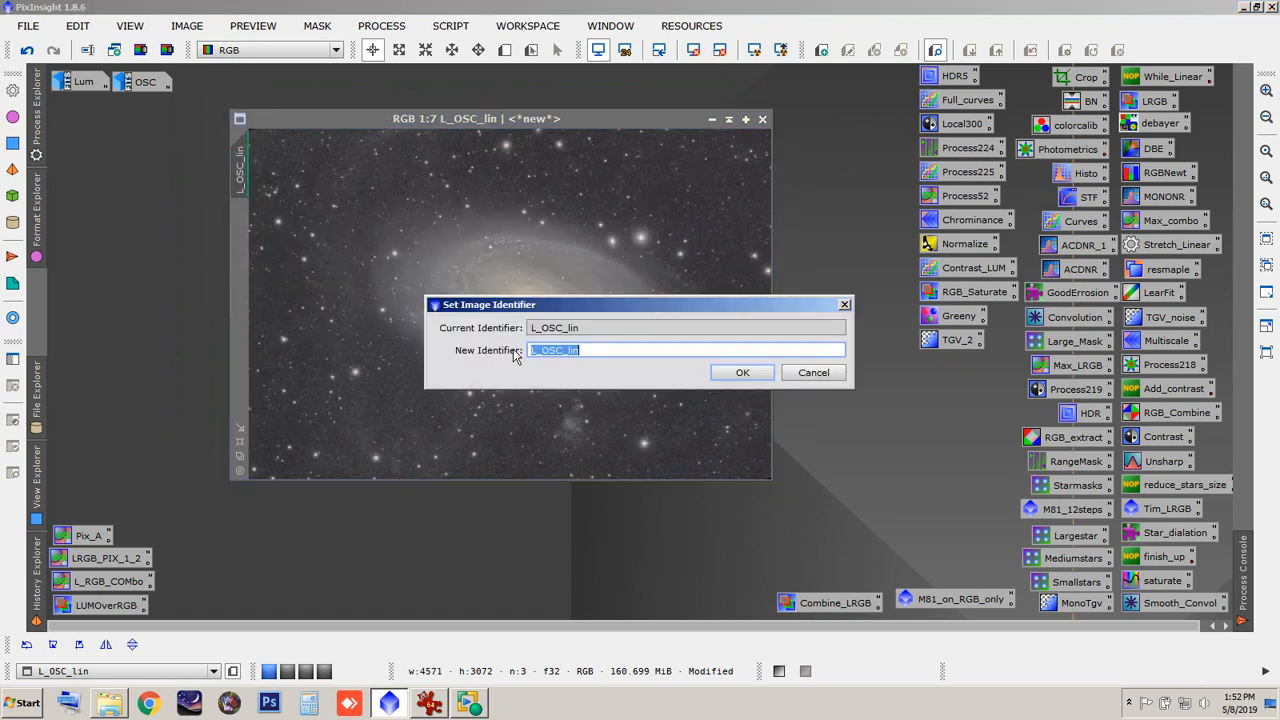
{"action": "left_click", "coordinate": [595, 349]}
{"action": "type", "text": "ear"}
{"action": "left_click", "coordinate": [742, 372]}
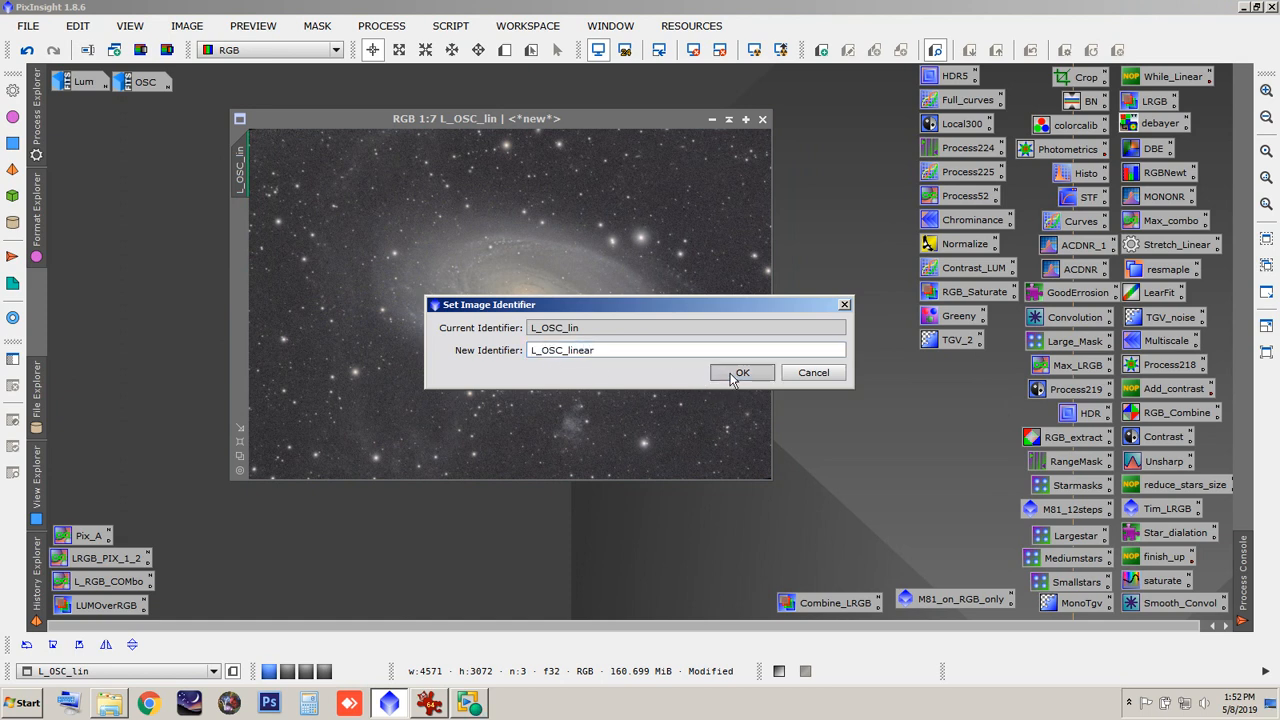
Step: Send the L_OSC_linear image to the SubsNoisereduction workspace and switch to that workspace
{"action": "right_click", "coordinate": [465, 124]}
{"action": "mouse_move", "coordinate": [521, 138]}
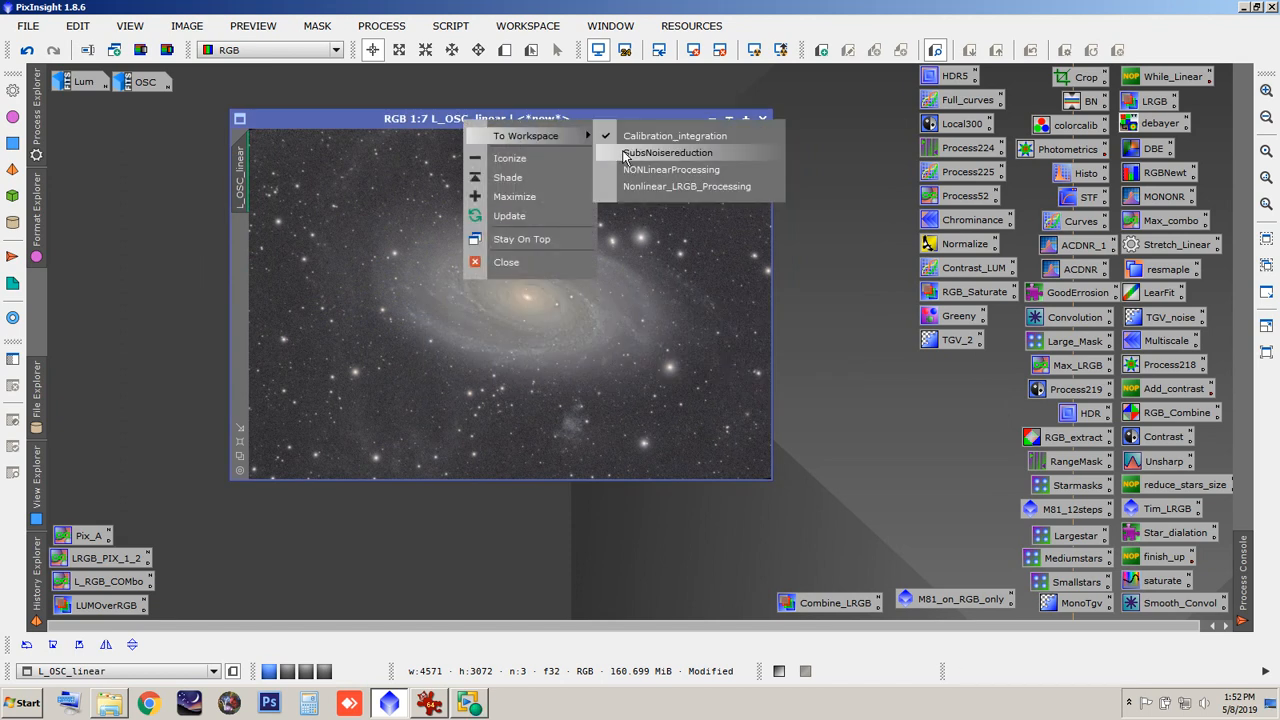
{"action": "left_click", "coordinate": [627, 158]}
{"action": "left_click", "coordinate": [287, 671]}
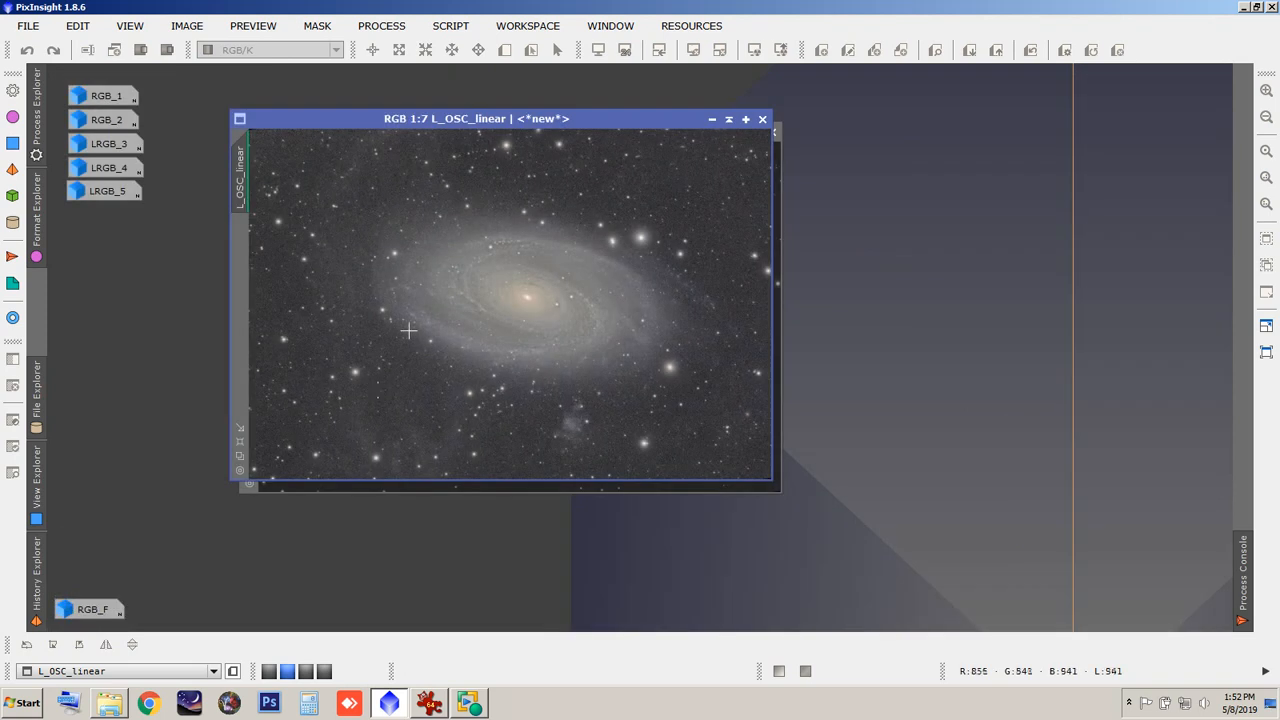
Step: Minimise L_OSC_linear and LRGB_6, arrange their icons below LRGB_5, and return to the Calibration_integration workspace
{"action": "left_click_drag", "start_coordinate": [664, 120], "coordinate": [674, 142]}
{"action": "left_click", "coordinate": [720, 141]}
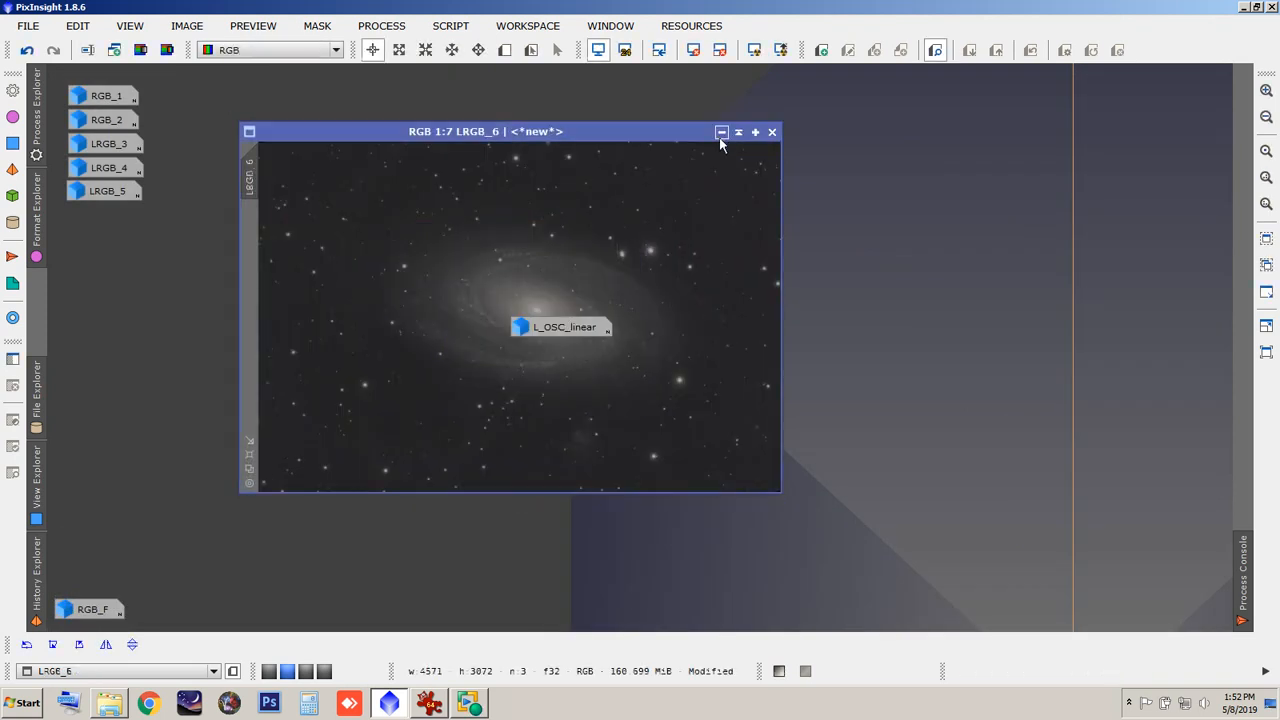
{"action": "left_click_drag", "start_coordinate": [546, 331], "coordinate": [106, 258]}
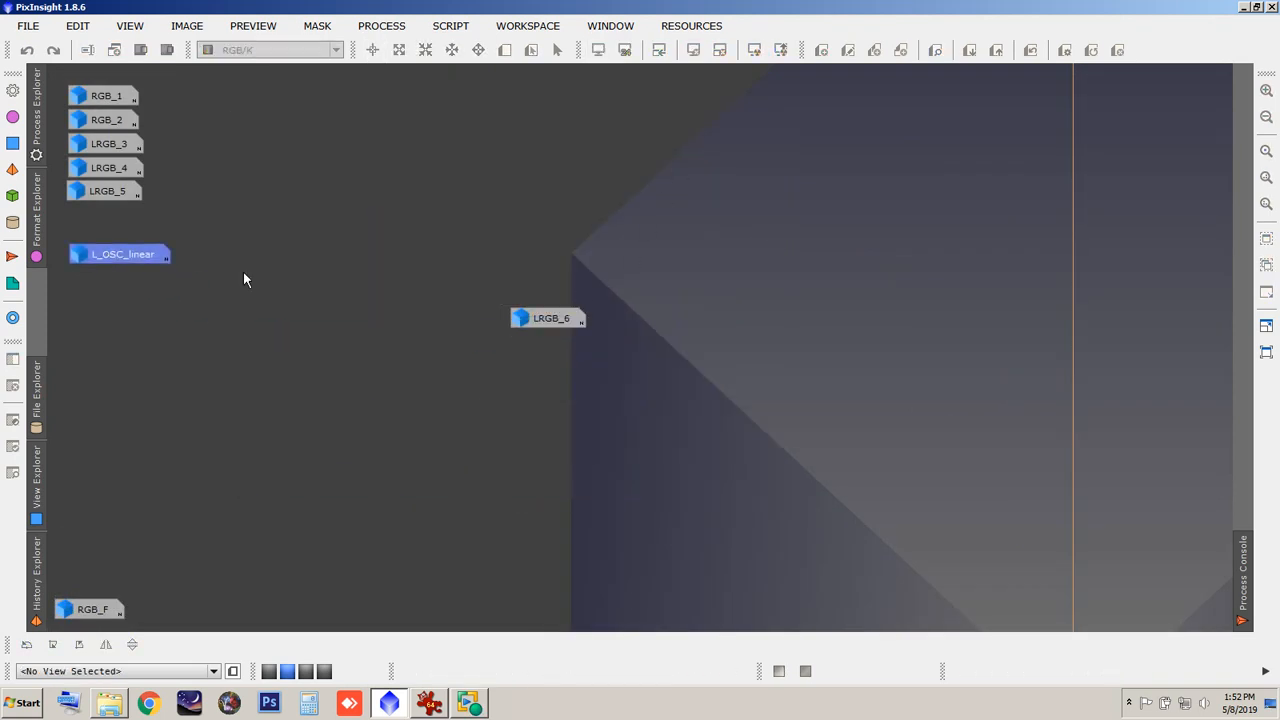
{"action": "left_click_drag", "start_coordinate": [536, 318], "coordinate": [95, 216]}
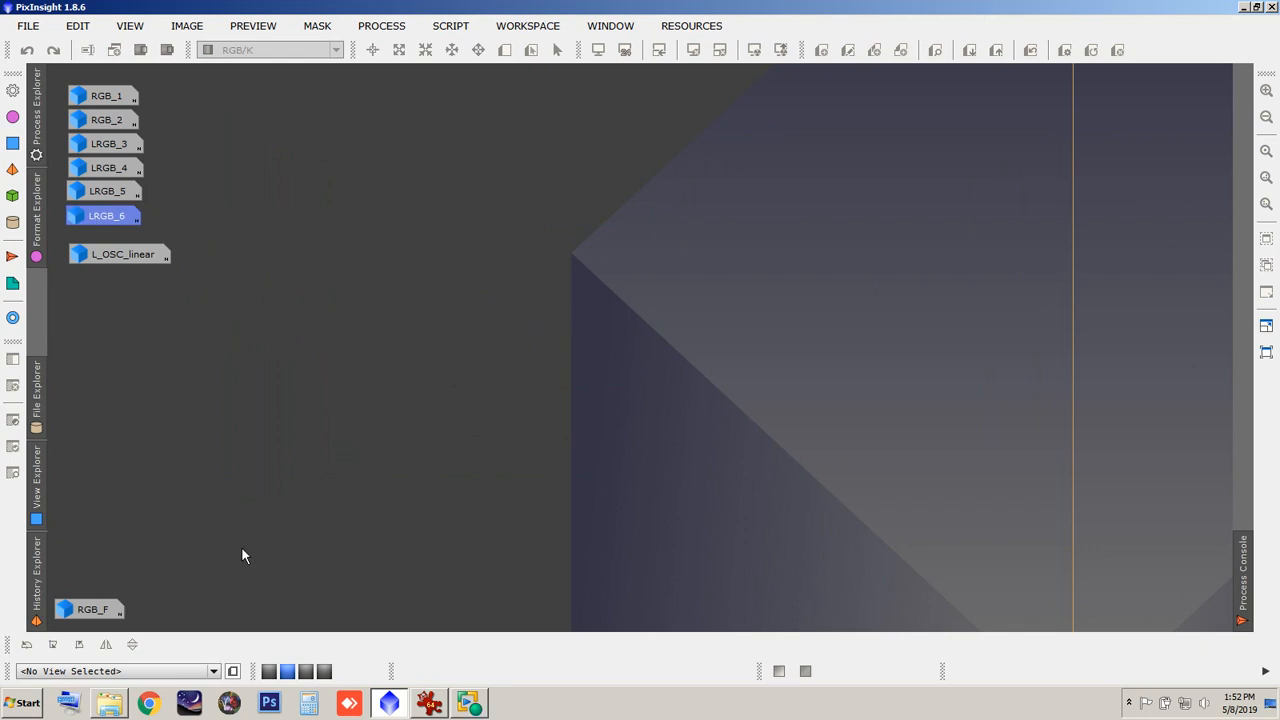
{"action": "left_click", "coordinate": [269, 671]}
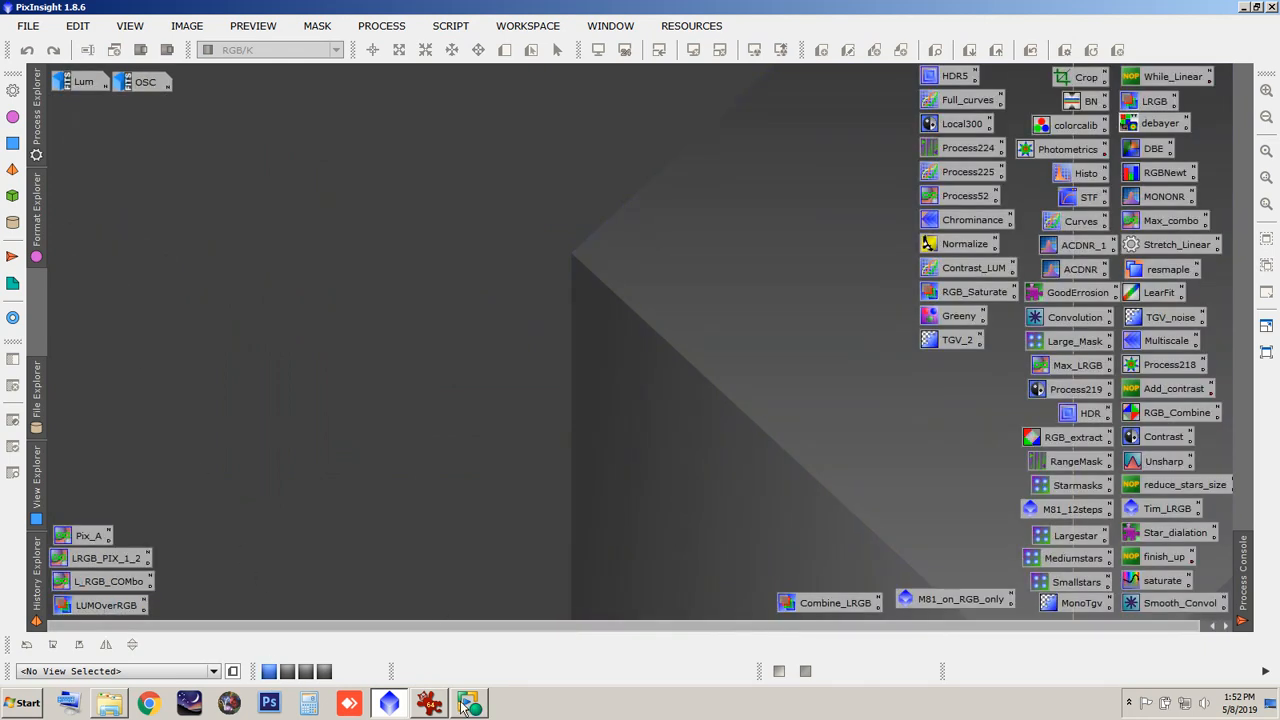
{"action": "mouse_move", "coordinate": [468, 704]}
{"action": "key", "text": "alt+Tab"}
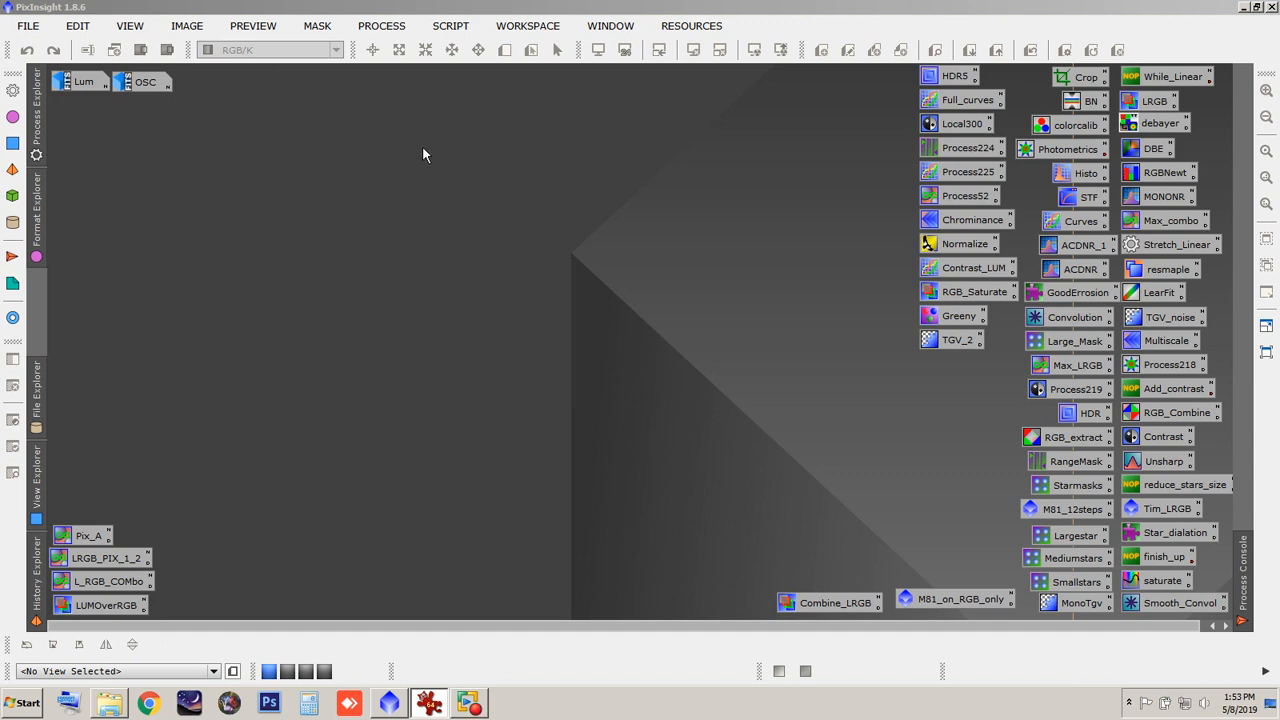
Step: Try to execute the LRVB-AIP.js script file from the PixInsight scripts folder with both images minimised
{"action": "left_click", "coordinate": [452, 27]}
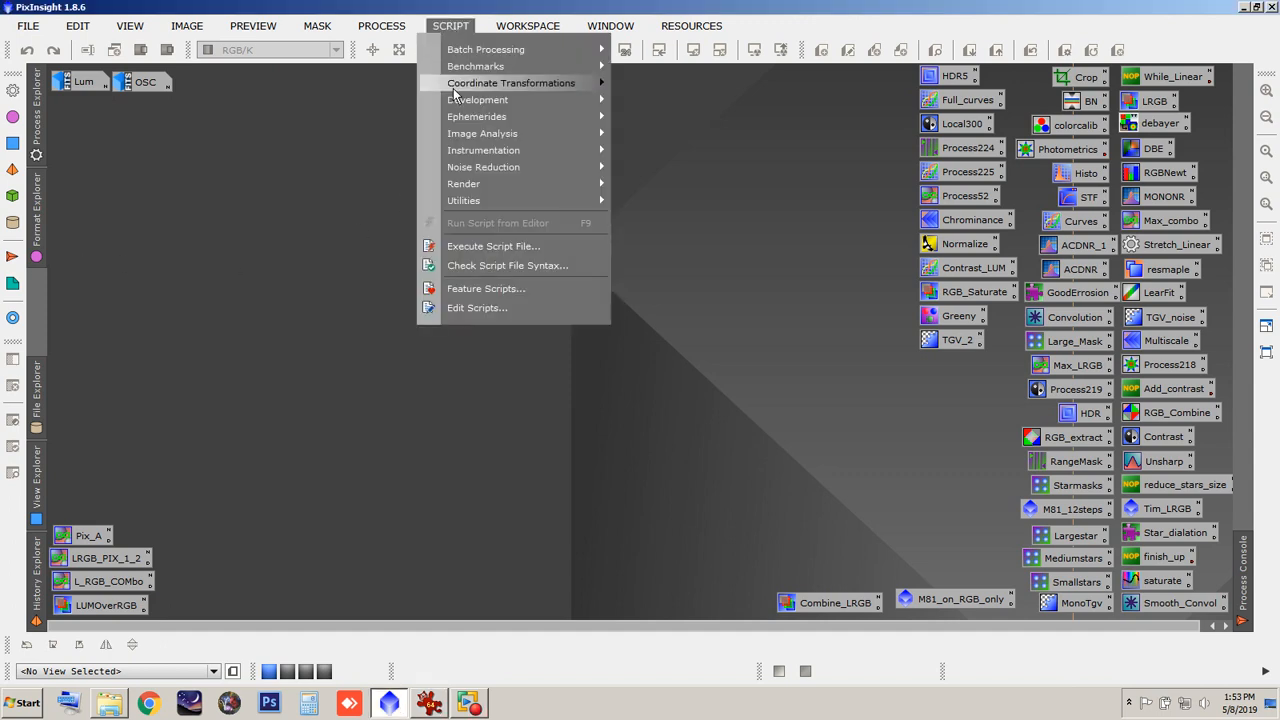
{"action": "left_click", "coordinate": [475, 246]}
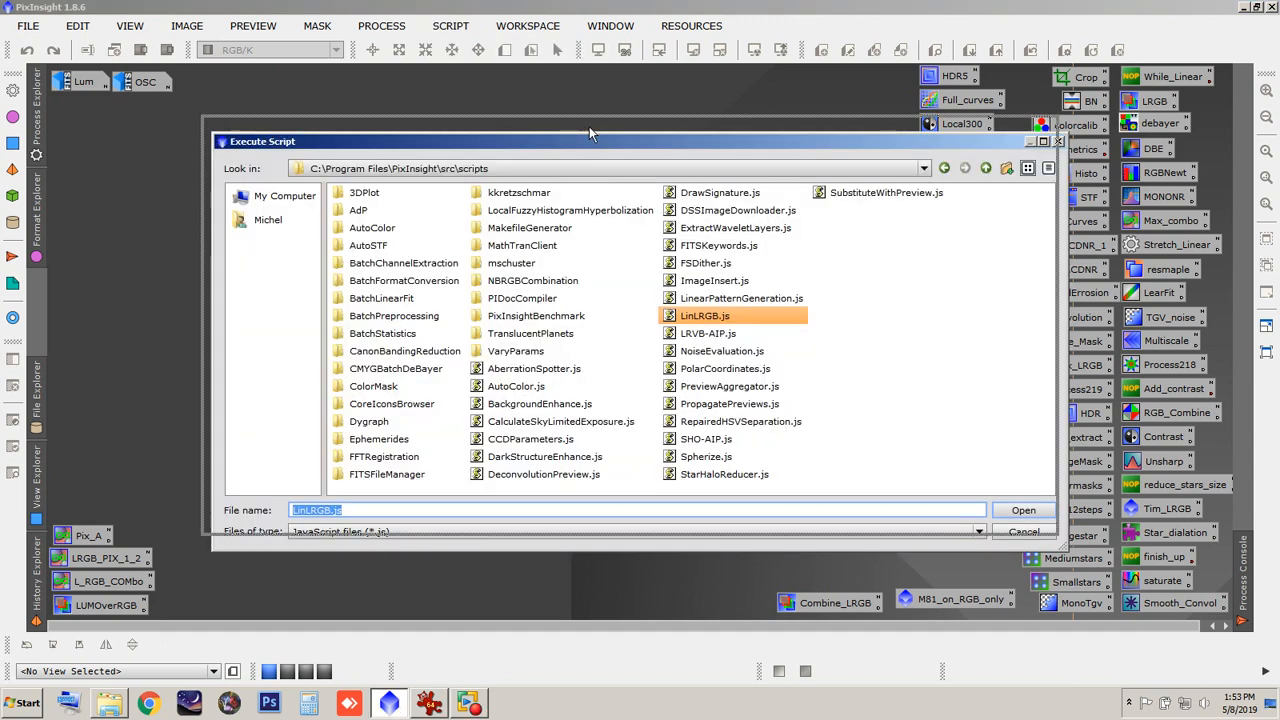
{"action": "left_click_drag", "start_coordinate": [597, 141], "coordinate": [559, 90]}
{"action": "left_click", "coordinate": [648, 285]}
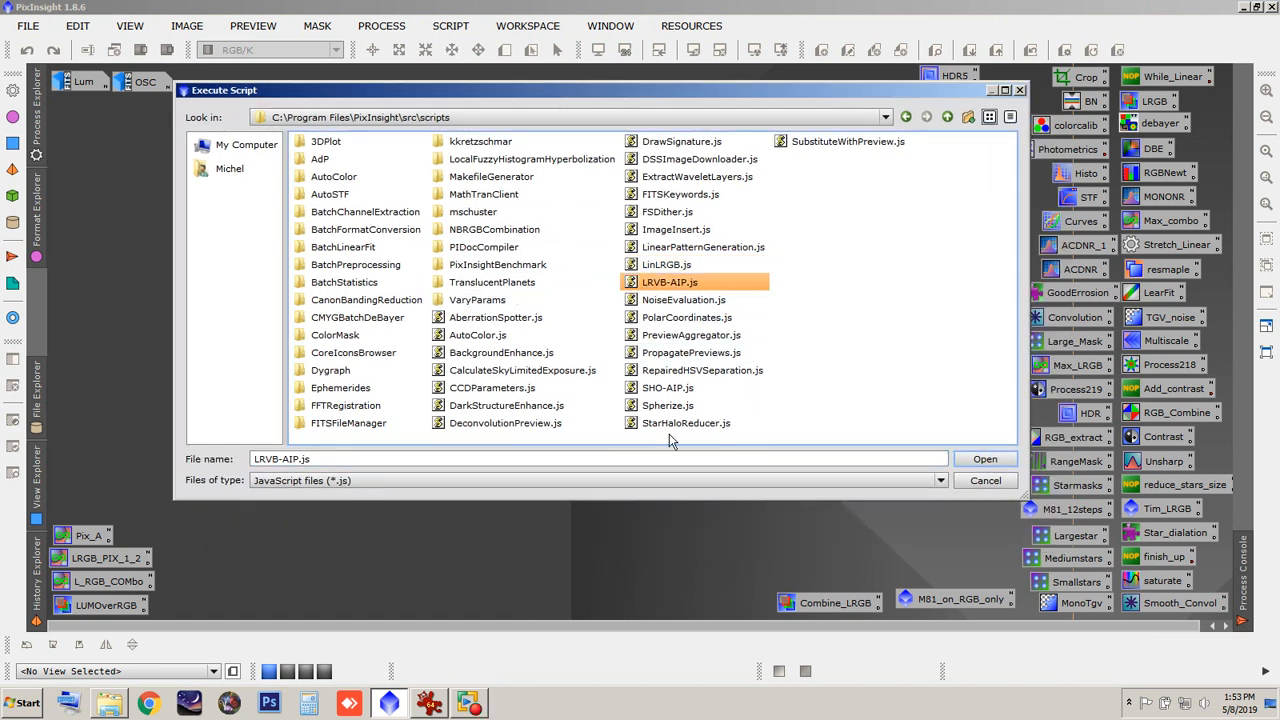
{"action": "left_click", "coordinate": [980, 460]}
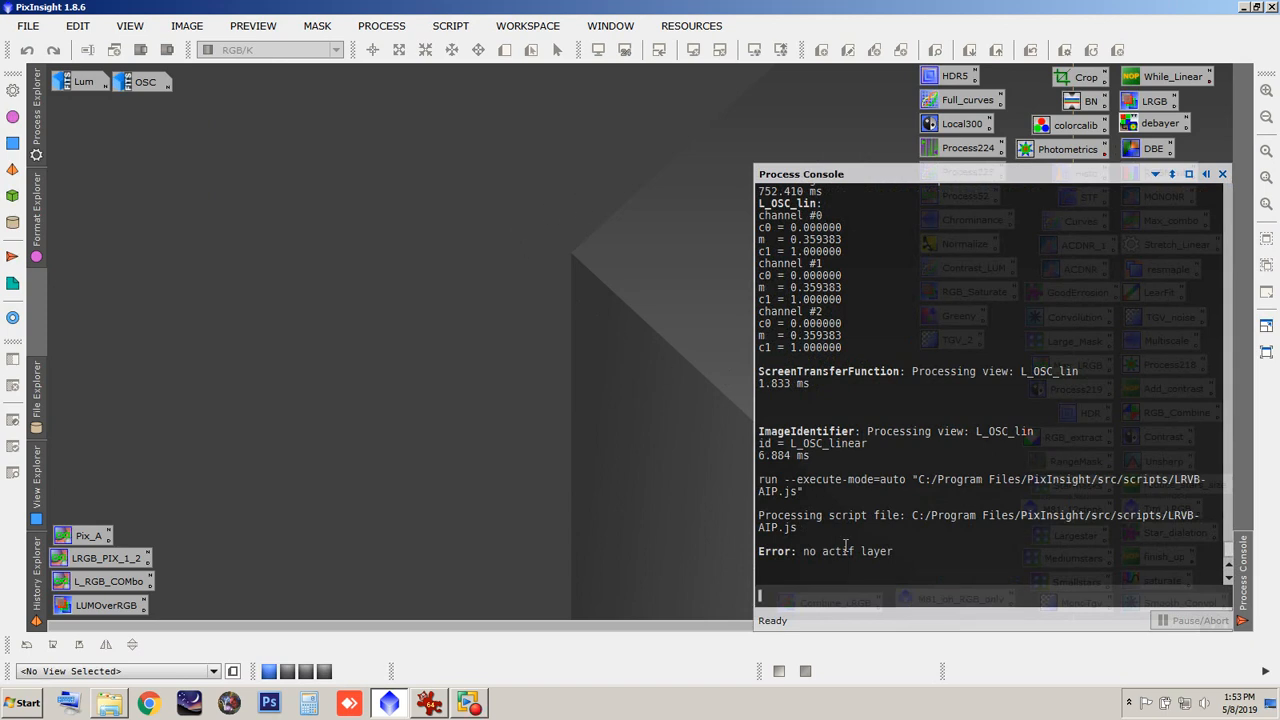
Step: Restore OSC as the active image in a repositioned 1:7 window, and execute the LRVB-AIP.js script file
{"action": "double_click", "coordinate": [144, 82]}
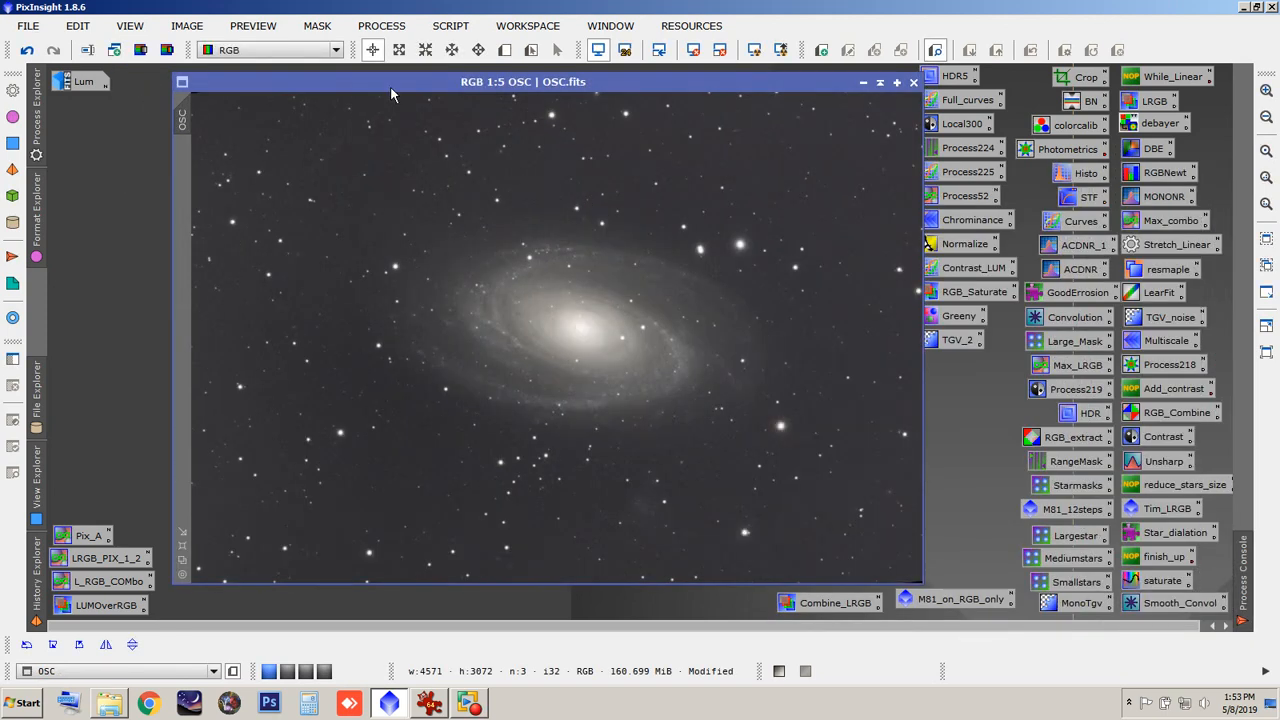
{"action": "scroll", "coordinate": [339, 110], "scroll_direction": "down", "scroll_amount": 2}
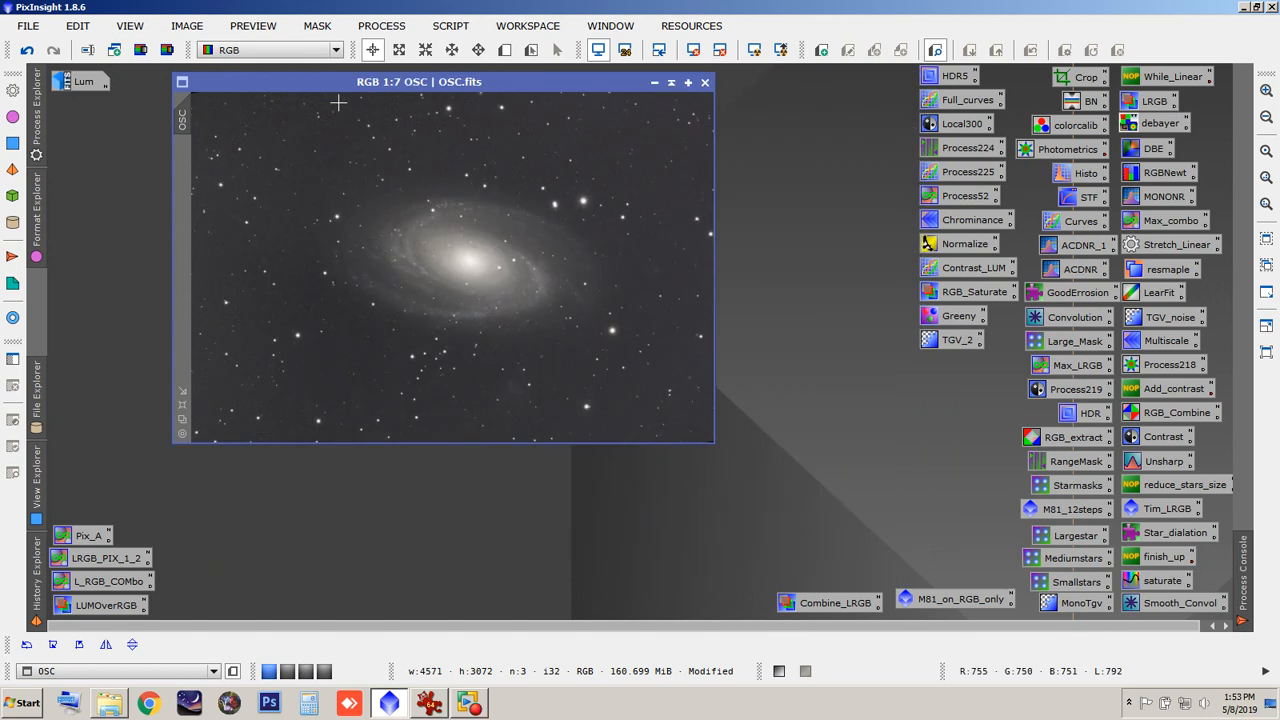
{"action": "left_click_drag", "start_coordinate": [330, 90], "coordinate": [216, 133]}
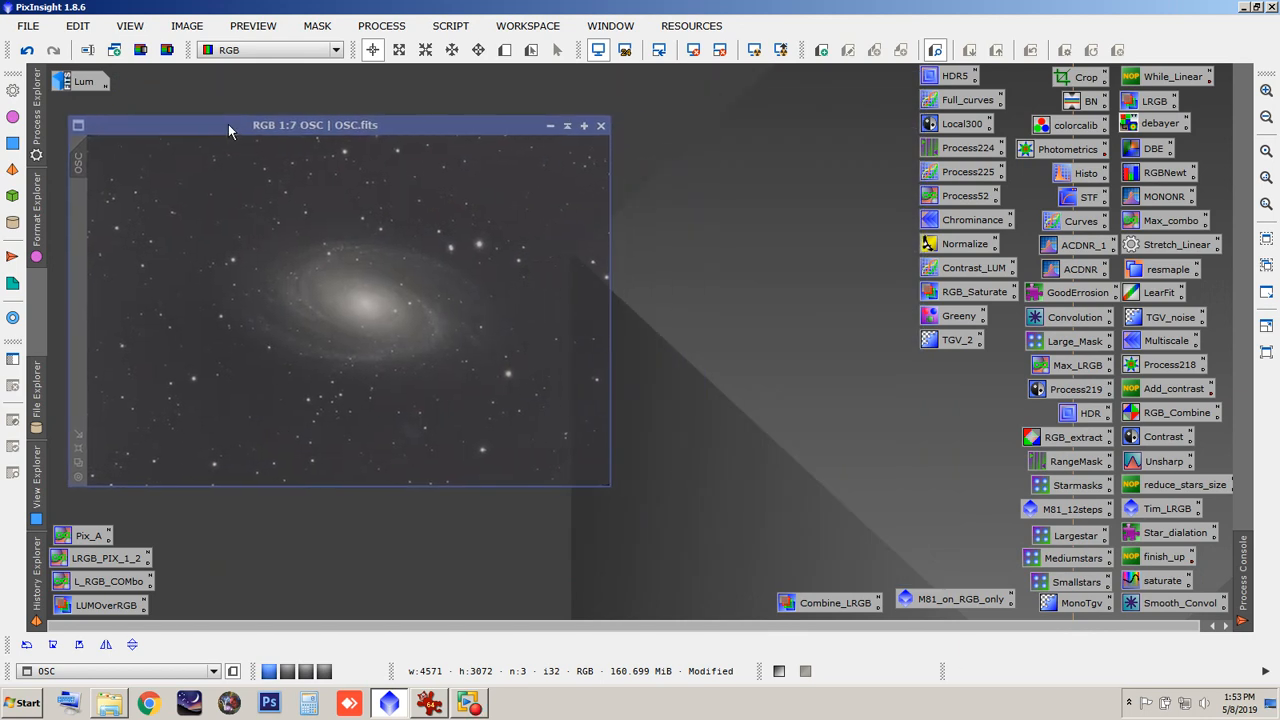
{"action": "left_click", "coordinate": [450, 26]}
{"action": "left_click", "coordinate": [493, 246]}
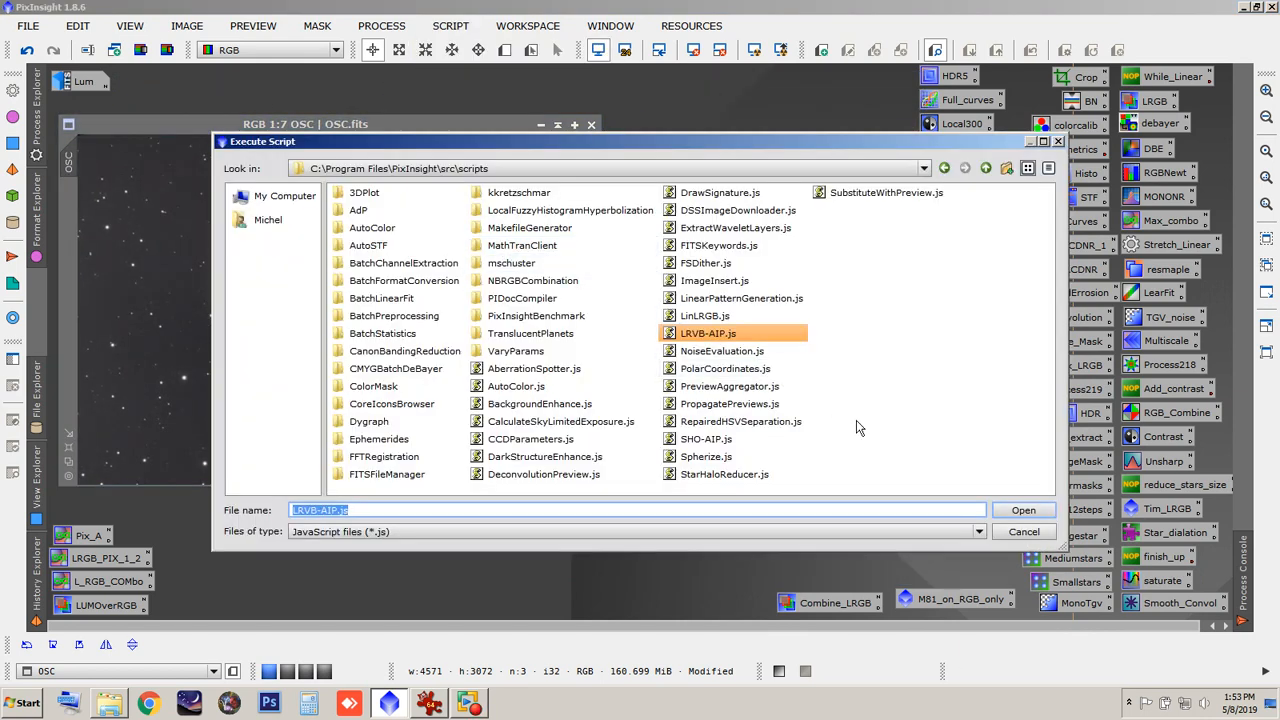
{"action": "left_click", "coordinate": [1018, 510]}
Step: Reposition the LRVB-AIP script dialog away from the OSC image and select OSC as its RGB frame
{"action": "left_click_drag", "start_coordinate": [611, 238], "coordinate": [803, 92]}
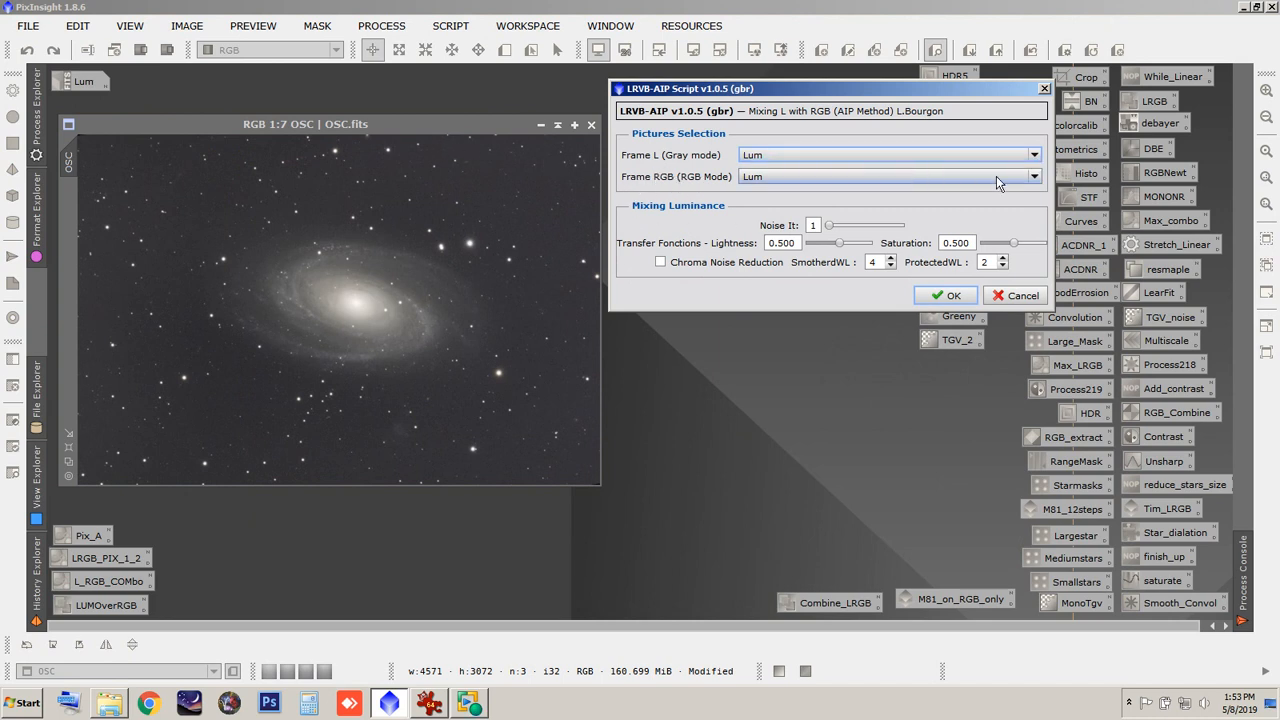
{"action": "left_click", "coordinate": [1035, 177]}
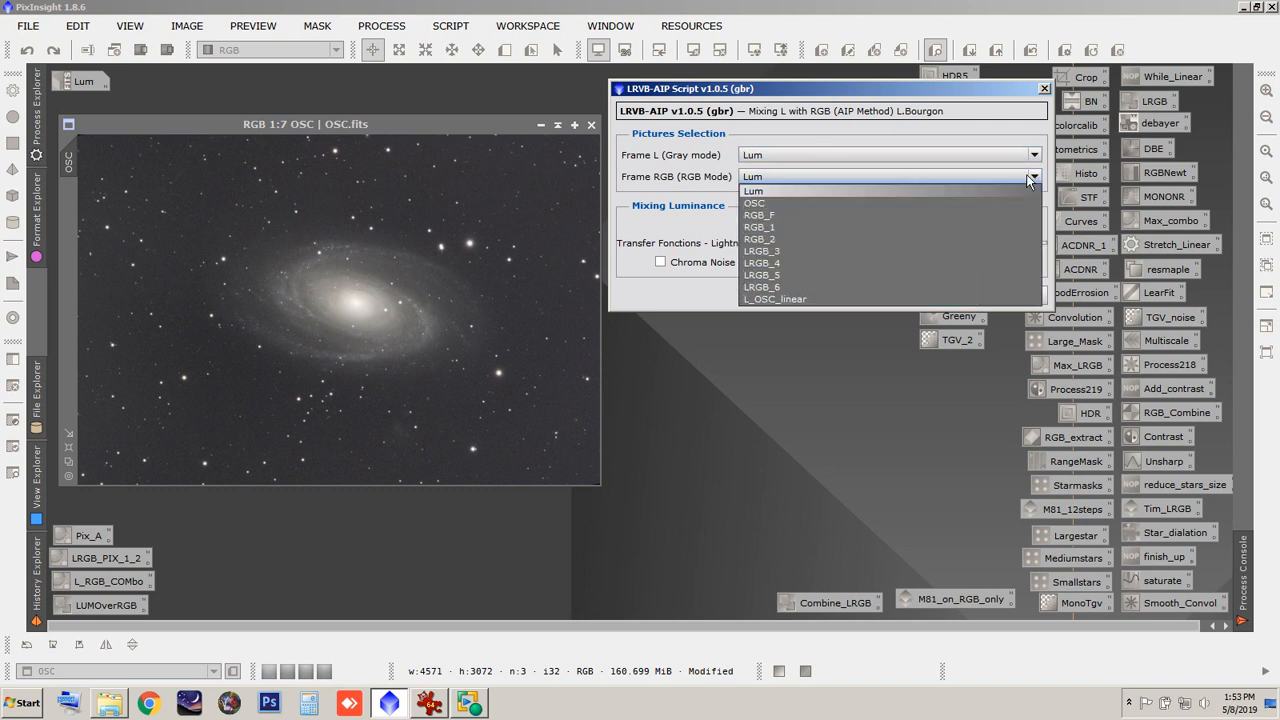
{"action": "left_click", "coordinate": [767, 205]}
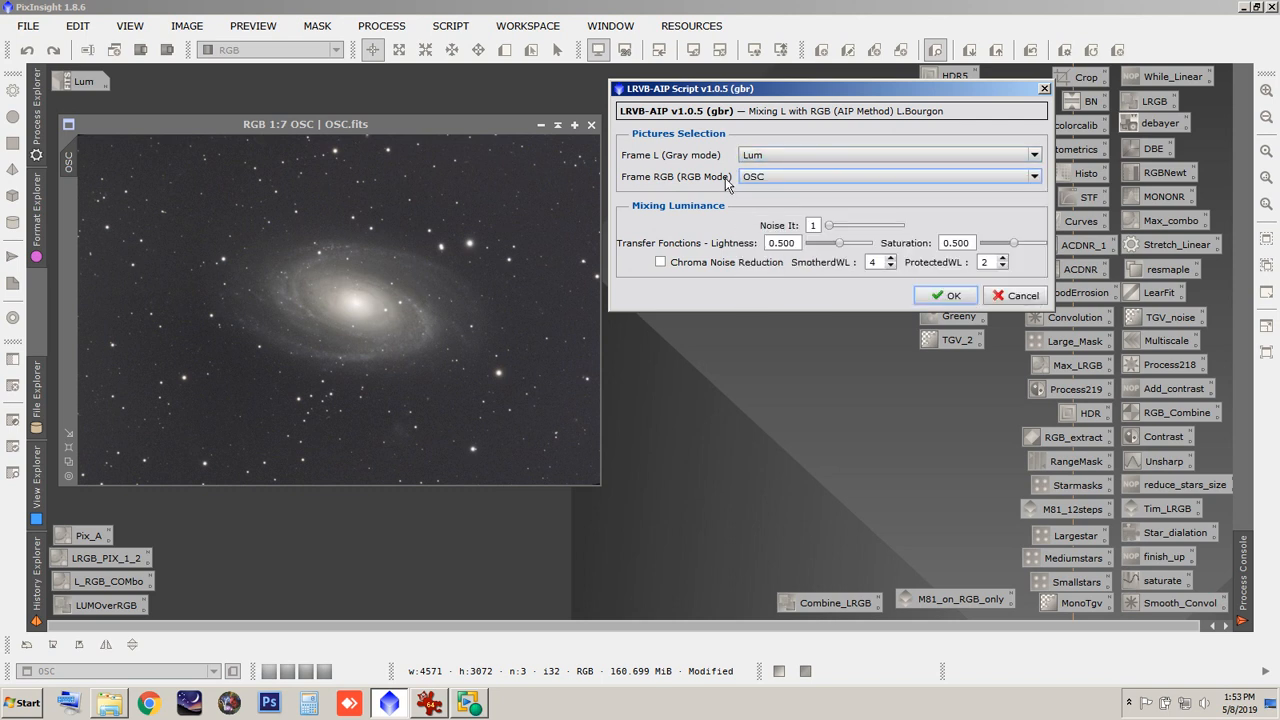
Step: Enable chroma noise reduction, set lightness to 0.600 and saturation to 0.400, and run the LRVB-AIP script
{"action": "left_click", "coordinate": [660, 262]}
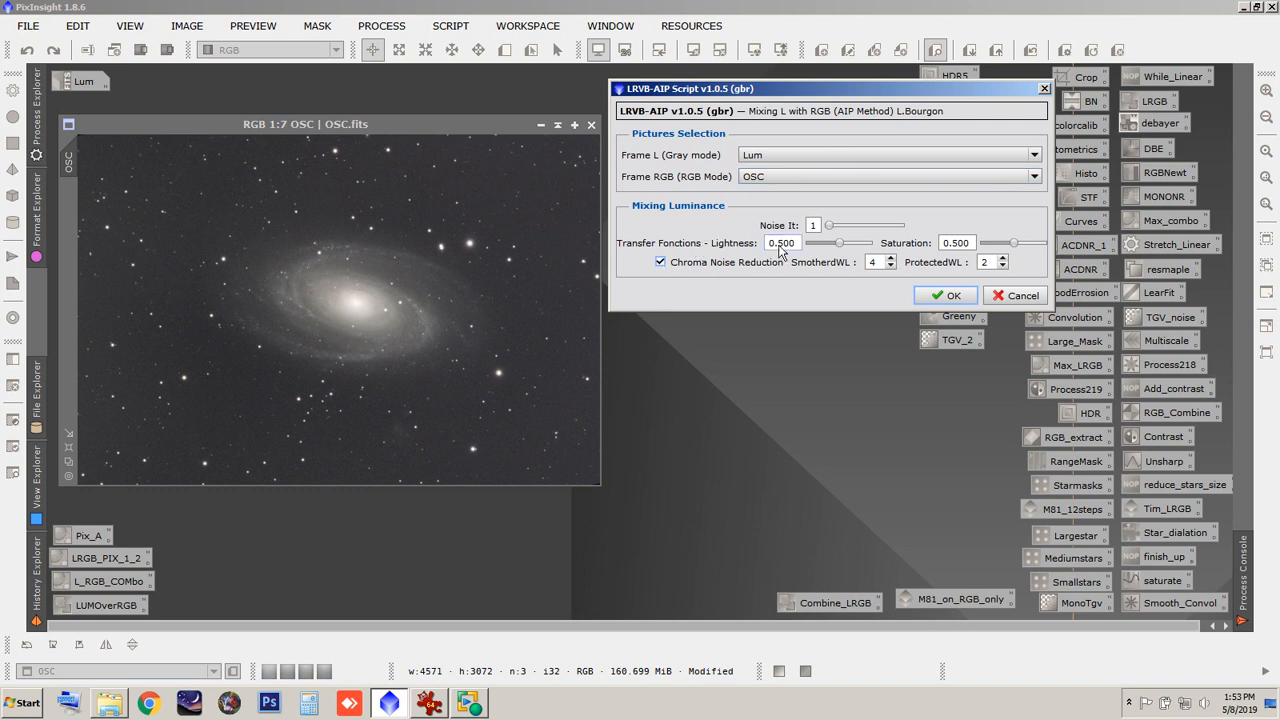
{"action": "left_click_drag", "start_coordinate": [779, 247], "coordinate": [800, 250]}
{"action": "left_click_drag", "start_coordinate": [955, 250], "coordinate": [972, 254]}
{"action": "type", "text": "4"}
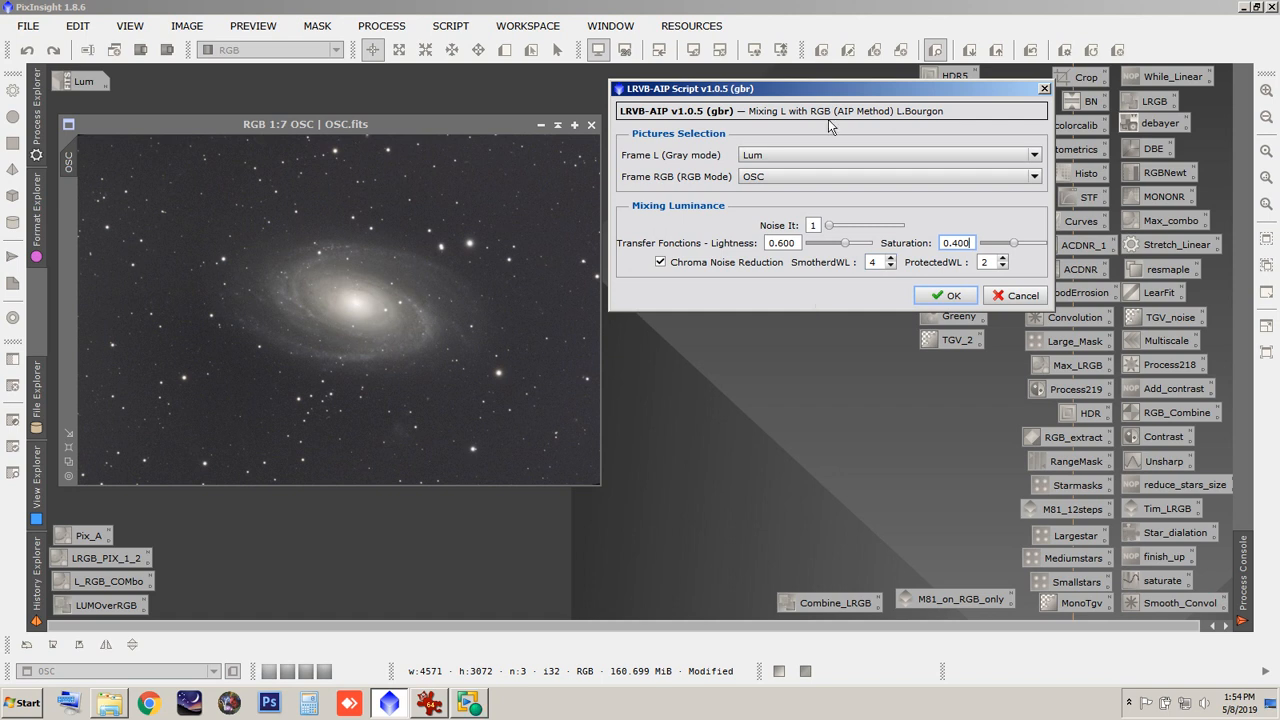
{"action": "left_click_drag", "start_coordinate": [834, 90], "coordinate": [959, 37]}
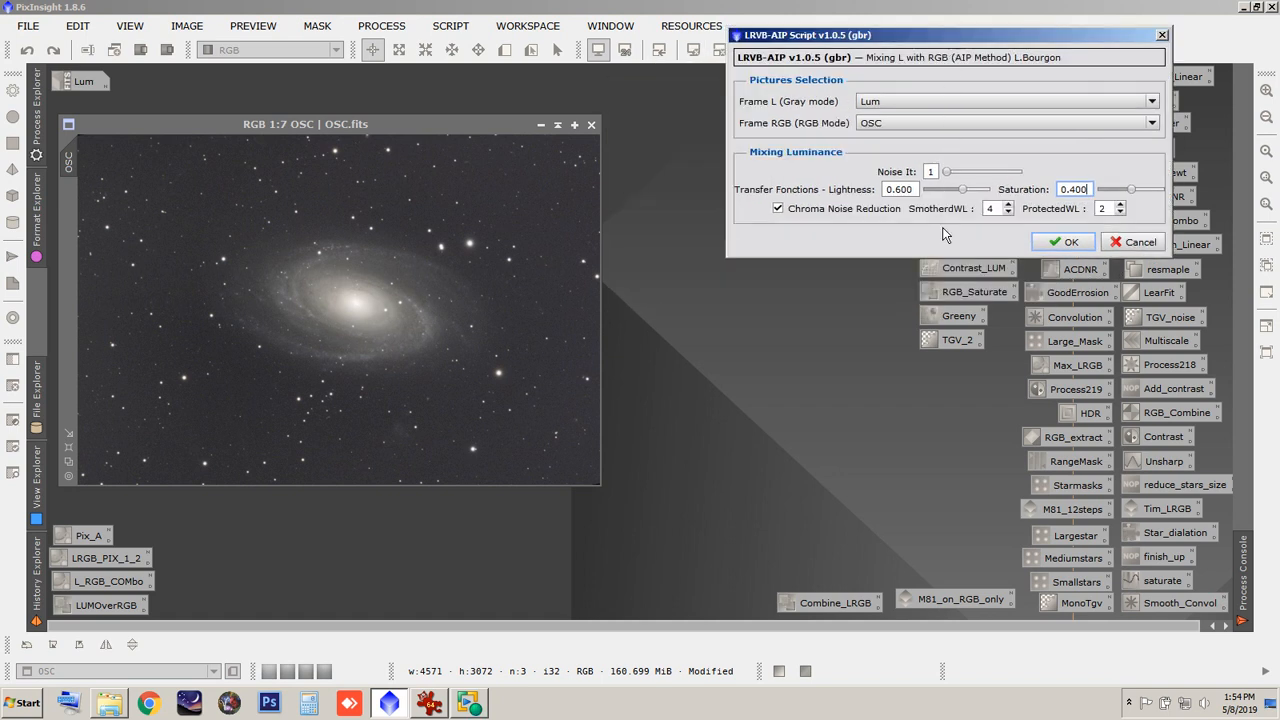
{"action": "left_click", "coordinate": [1063, 242]}
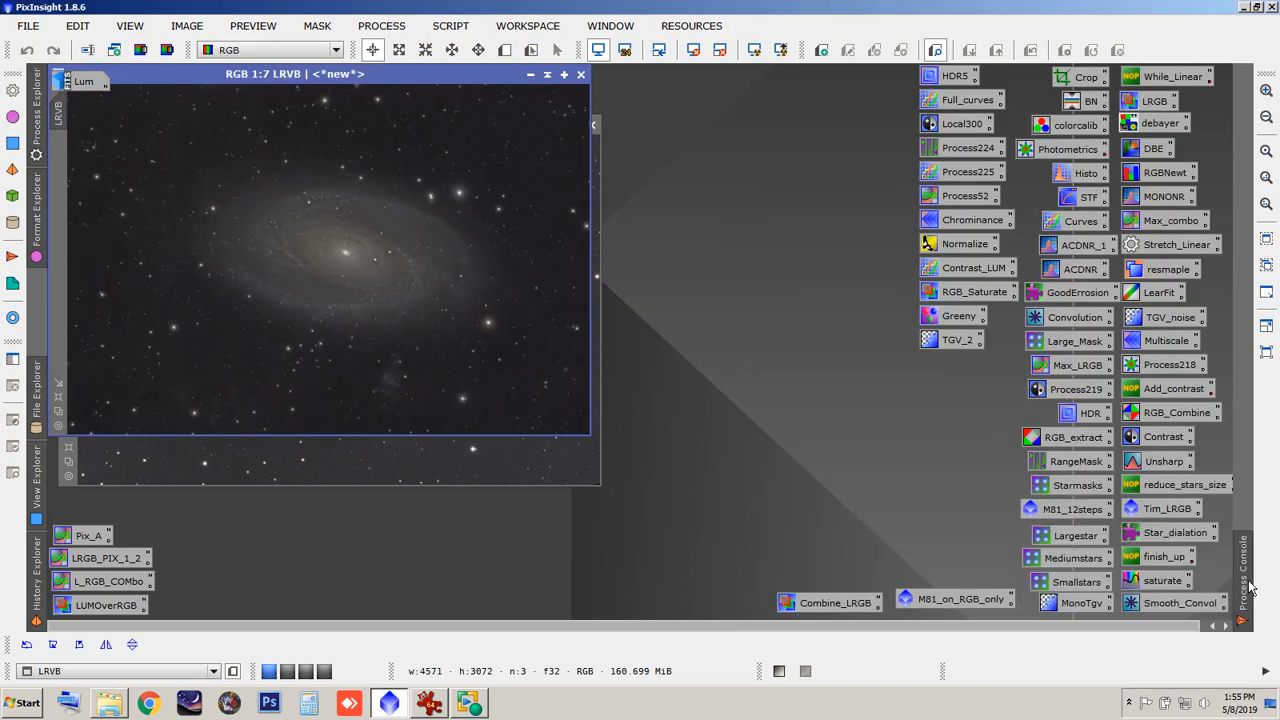
Step: Review the script's log in the process console and inspect the core and spiral arms of the LRVB image at 1:2
{"action": "left_click", "coordinate": [1243, 585]}
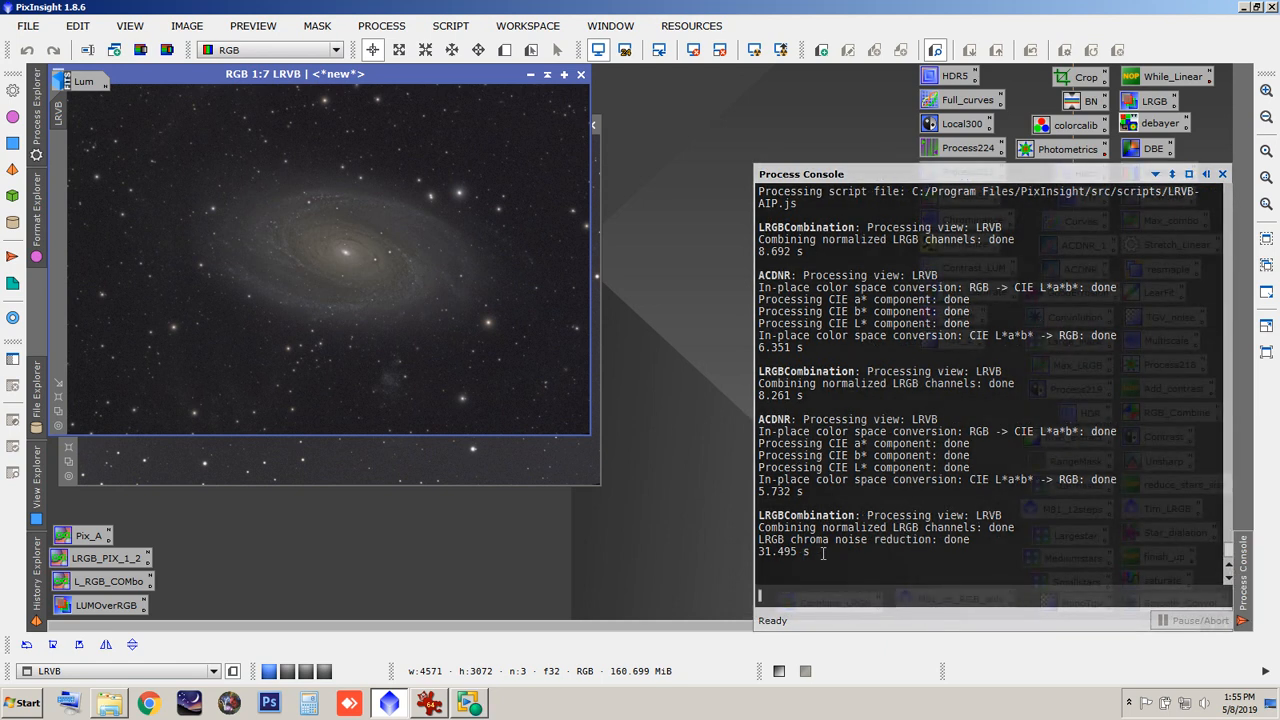
{"action": "left_click_drag", "start_coordinate": [460, 83], "coordinate": [638, 143]}
{"action": "scroll", "coordinate": [536, 268], "scroll_direction": "up", "scroll_amount": 5}
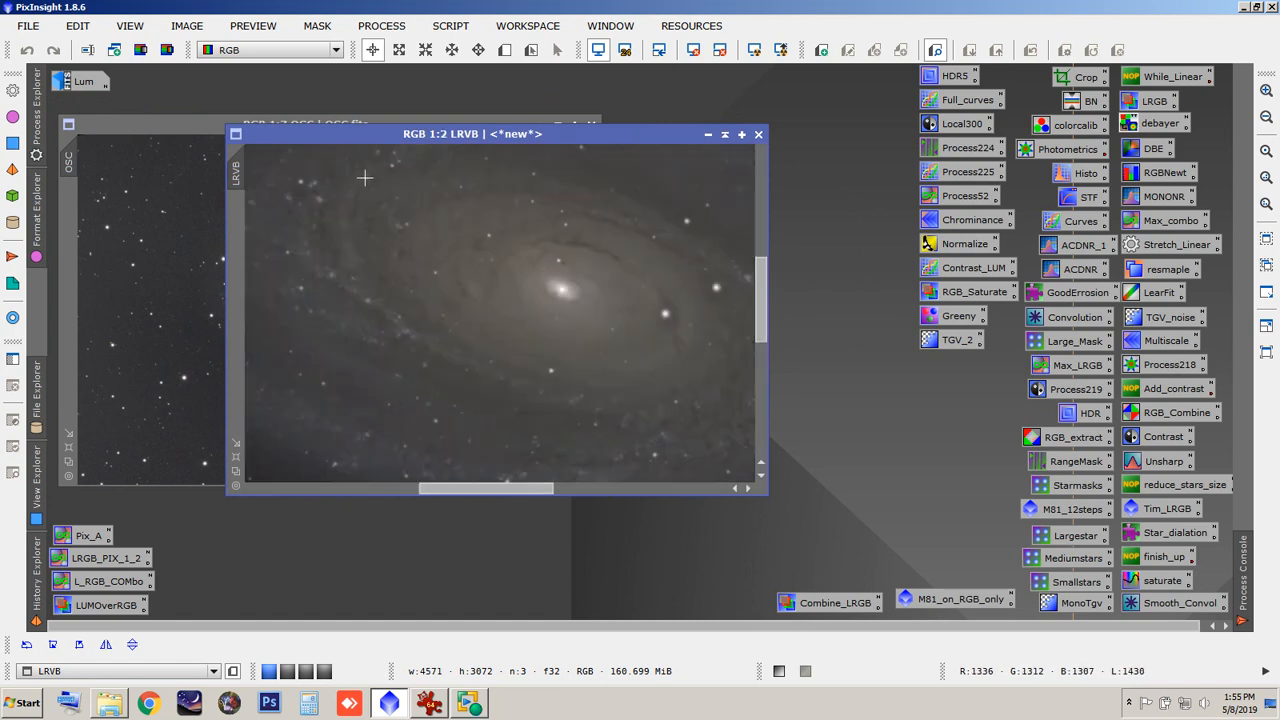
{"action": "left_click_drag", "start_coordinate": [764, 292], "coordinate": [765, 260]}
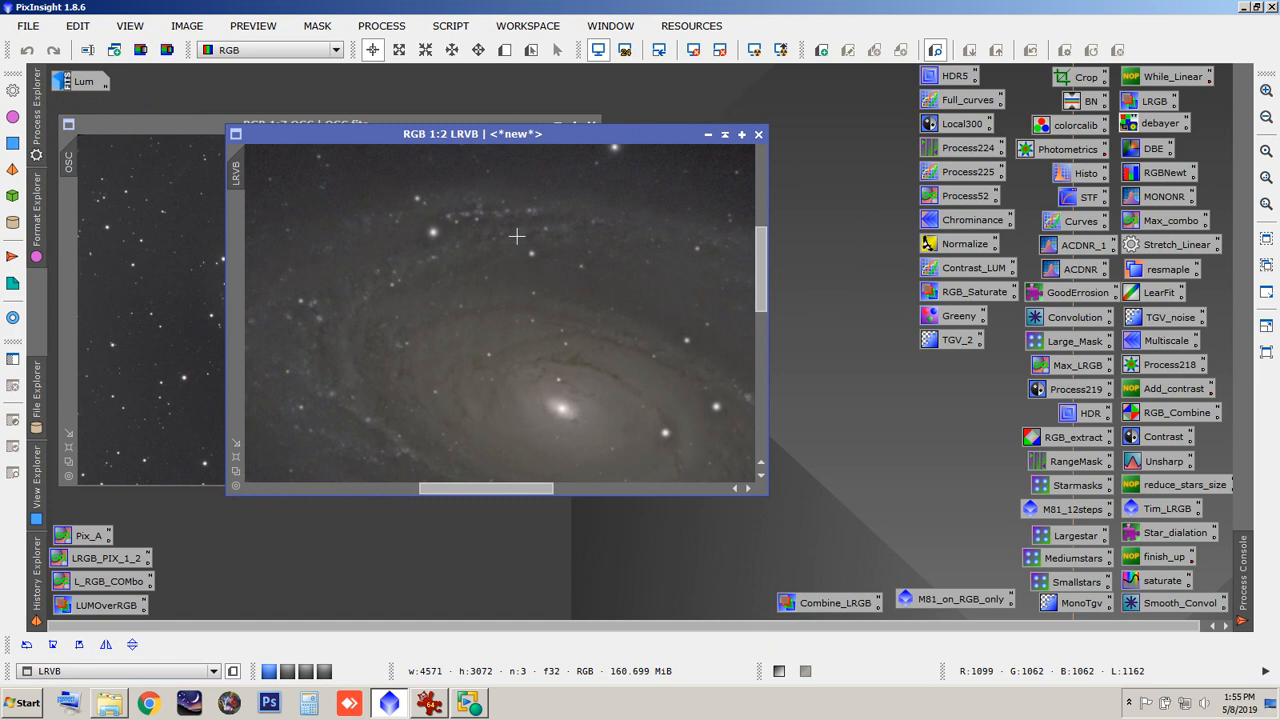
{"action": "scroll", "coordinate": [527, 220], "scroll_direction": "down", "scroll_amount": 3}
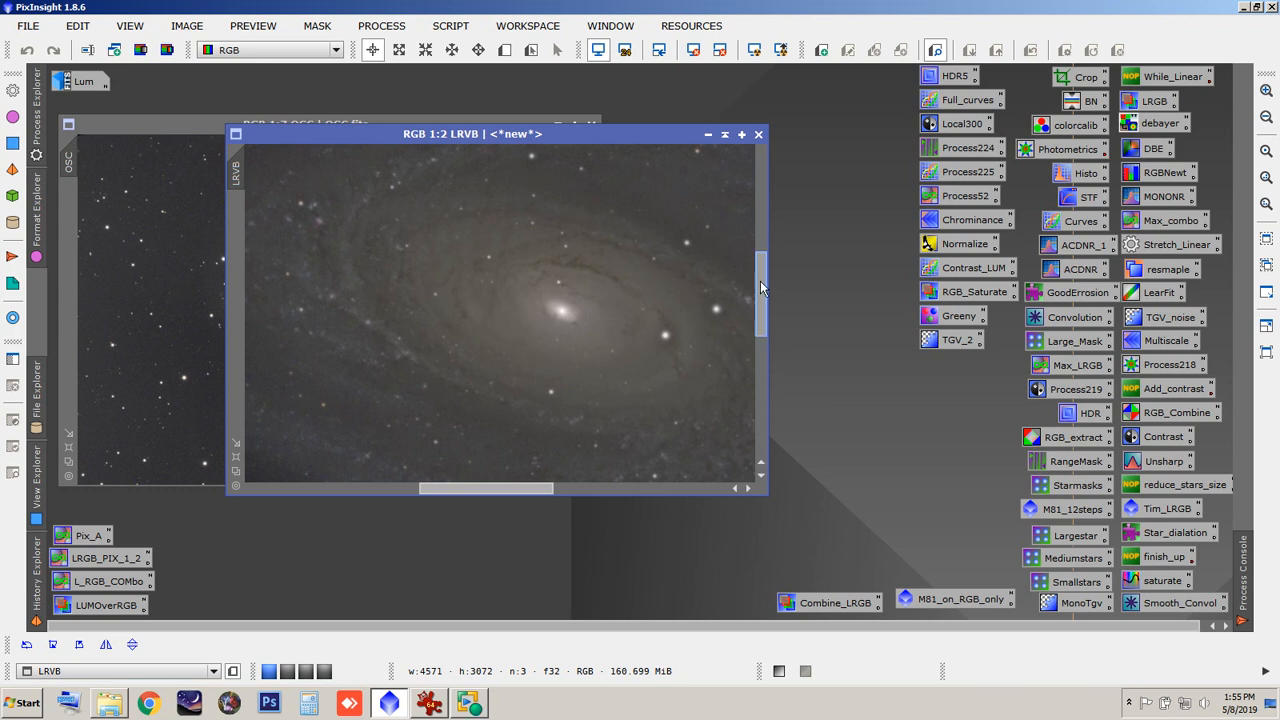
{"action": "scroll", "coordinate": [540, 289], "scroll_direction": "up", "scroll_amount": 6}
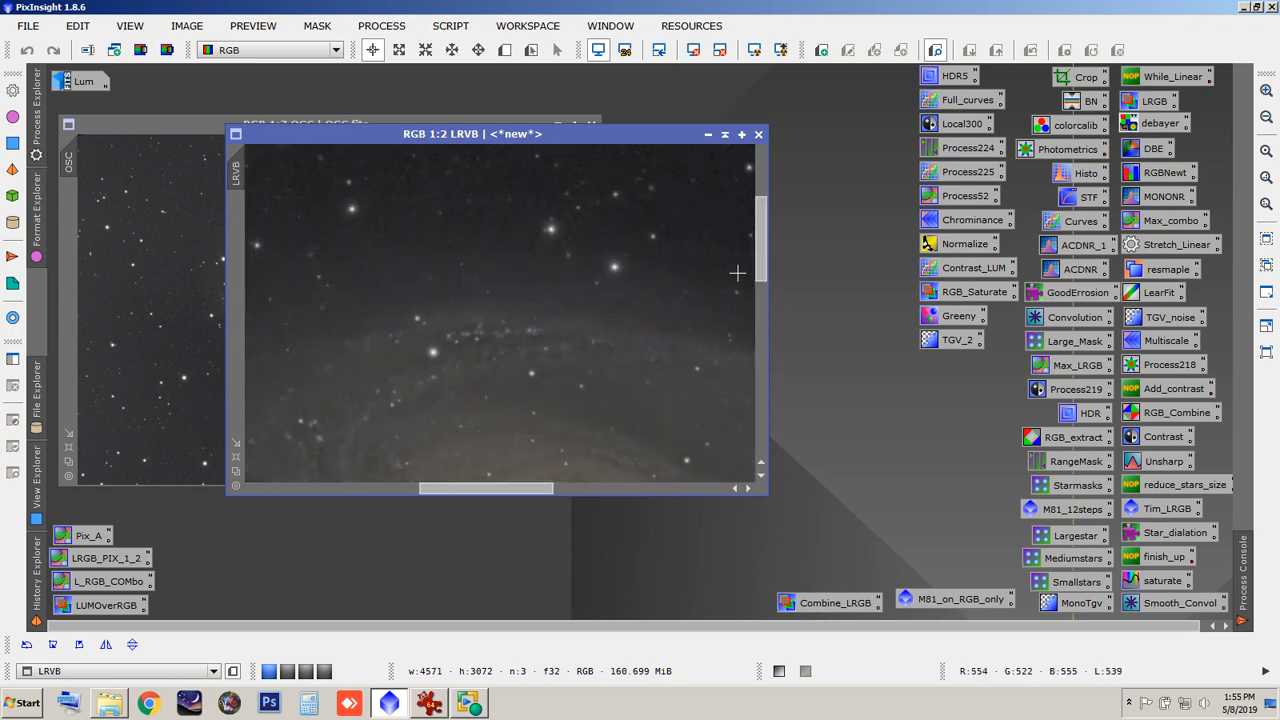
Step: Inspect the background noise and faint stars above and below the galaxy in LRVB at up to 4:1
{"action": "left_click_drag", "start_coordinate": [764, 240], "coordinate": [756, 429]}
{"action": "scroll", "coordinate": [473, 380], "scroll_direction": "up", "scroll_amount": 4}
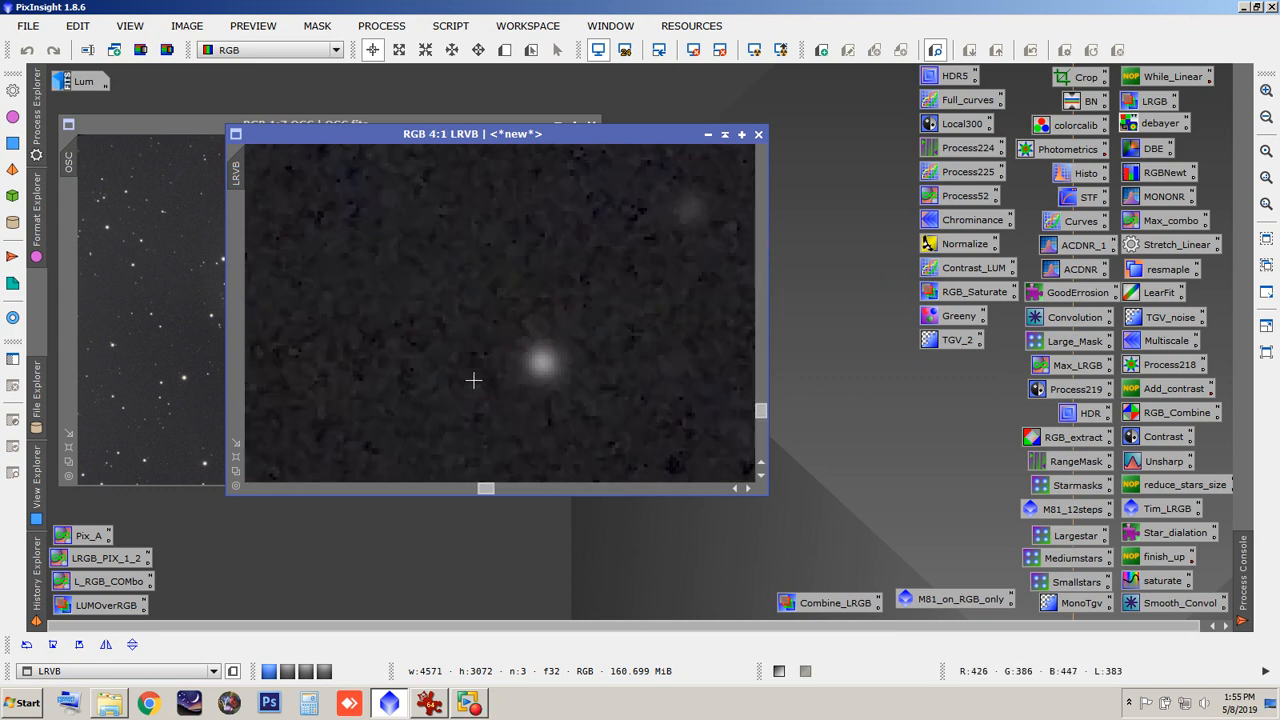
{"action": "scroll", "coordinate": [473, 380], "scroll_direction": "down", "scroll_amount": 1}
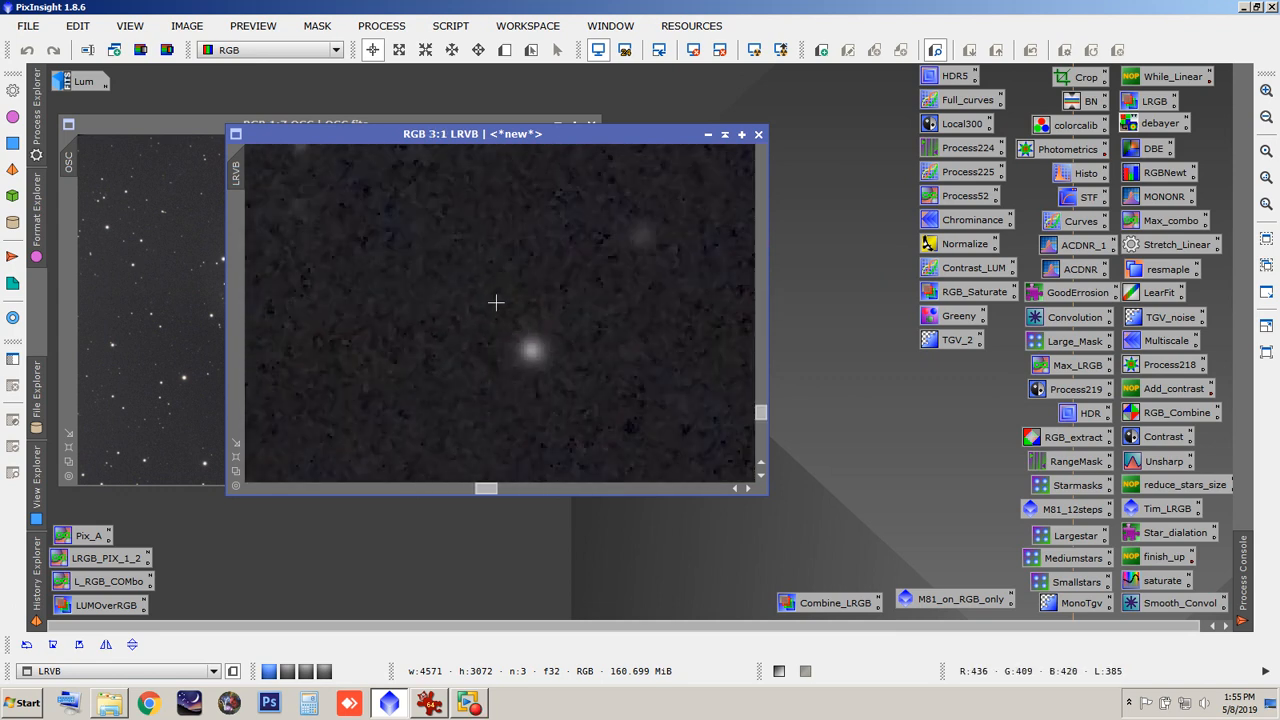
{"action": "left_click_drag", "start_coordinate": [766, 420], "coordinate": [761, 200]}
{"action": "scroll", "coordinate": [563, 274], "scroll_direction": "down", "scroll_amount": 1}
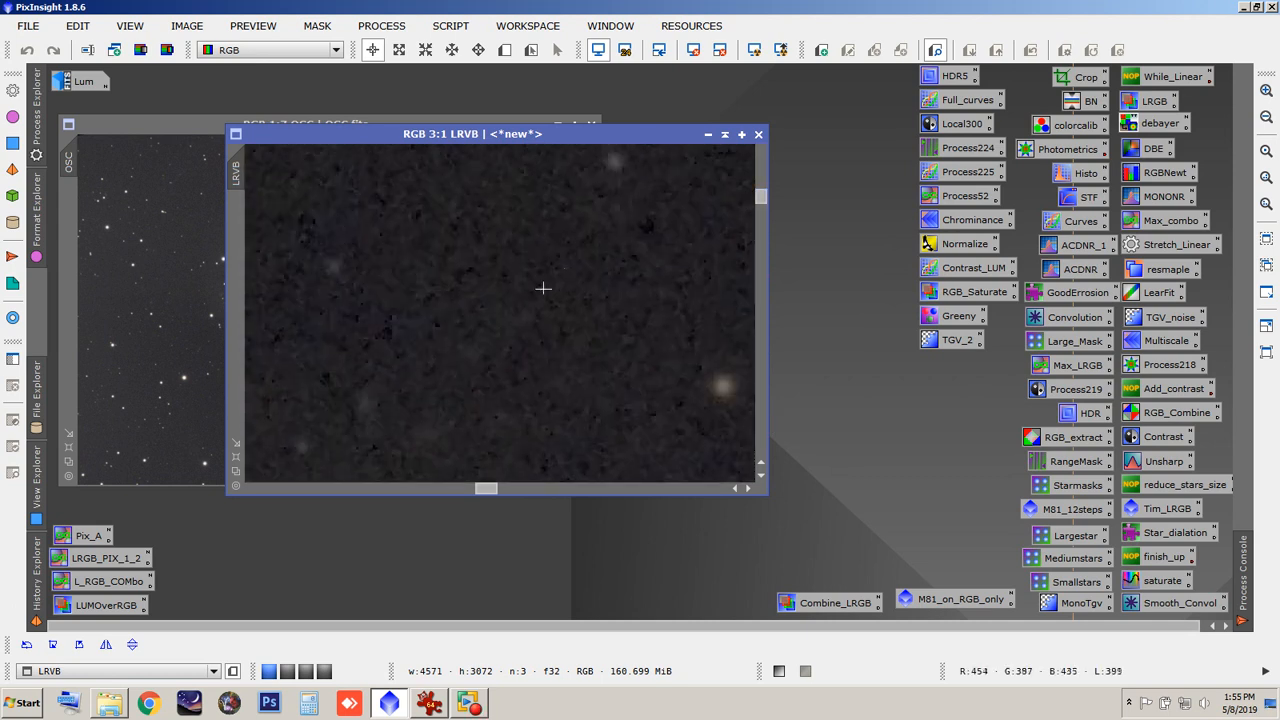
Step: Examine the whole LRVB galaxy at 1:7 and its core at 1:2
{"action": "scroll", "coordinate": [530, 290], "scroll_direction": "down", "scroll_amount": 2}
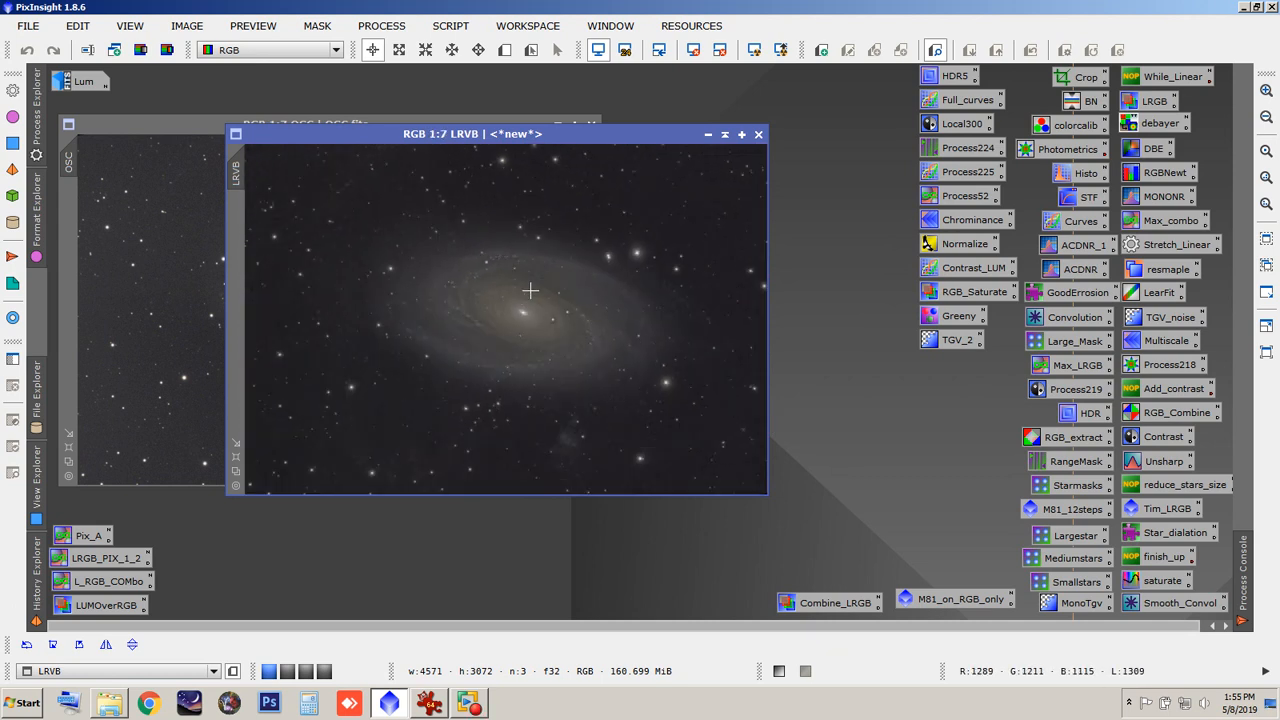
{"action": "scroll", "coordinate": [522, 311], "scroll_direction": "up", "scroll_amount": 1}
{"action": "scroll", "coordinate": [520, 309], "scroll_direction": "down", "scroll_amount": 1}
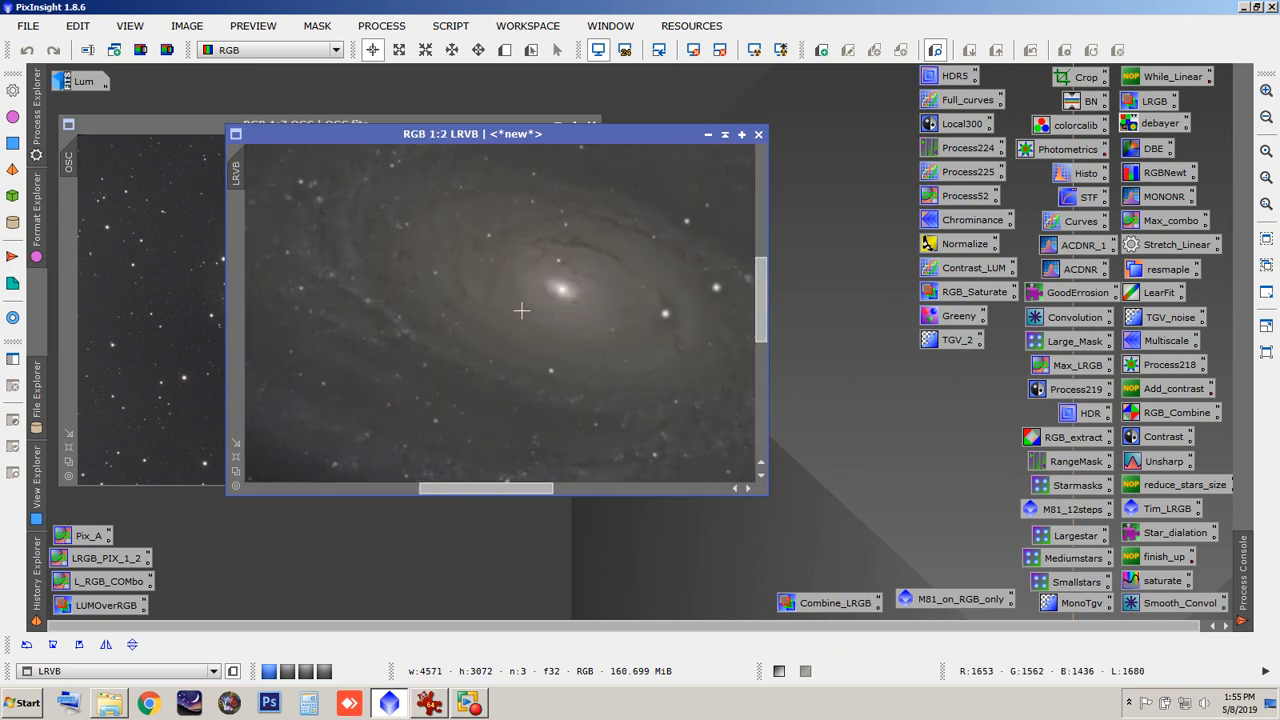
{"action": "scroll", "coordinate": [486, 294], "scroll_direction": "down", "scroll_amount": 7}
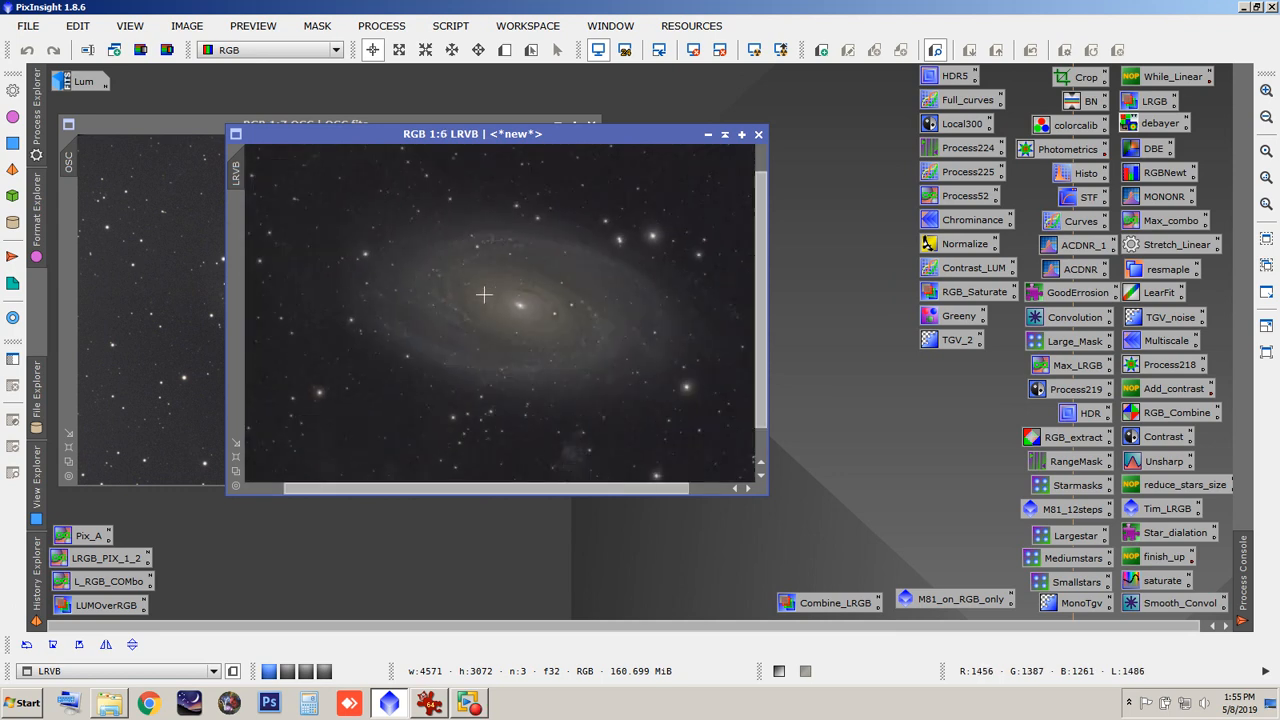
{"action": "scroll", "coordinate": [479, 290], "scroll_direction": "up", "scroll_amount": 2}
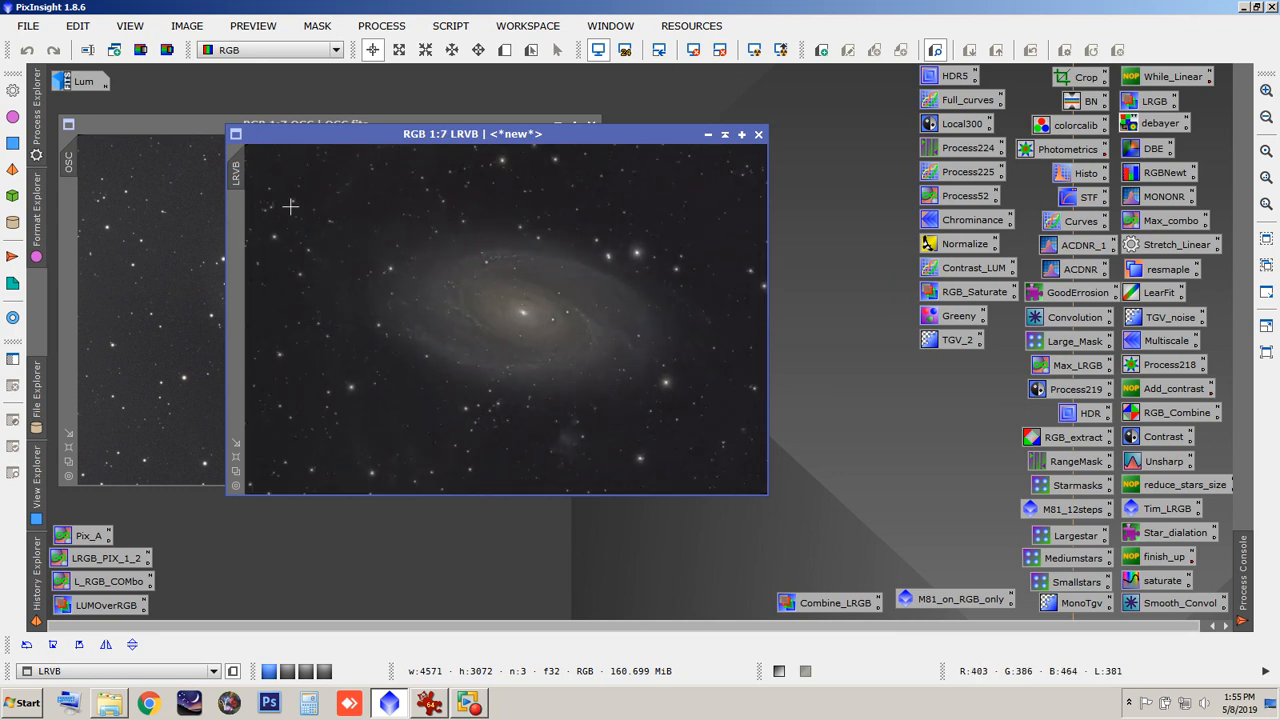
Step: Send LRVB to the SubsNoisereduction workspace, minimise it there, and place its icon between LRGB_6 and L_OSC_linear
{"action": "mouse_move", "coordinate": [241, 175]}
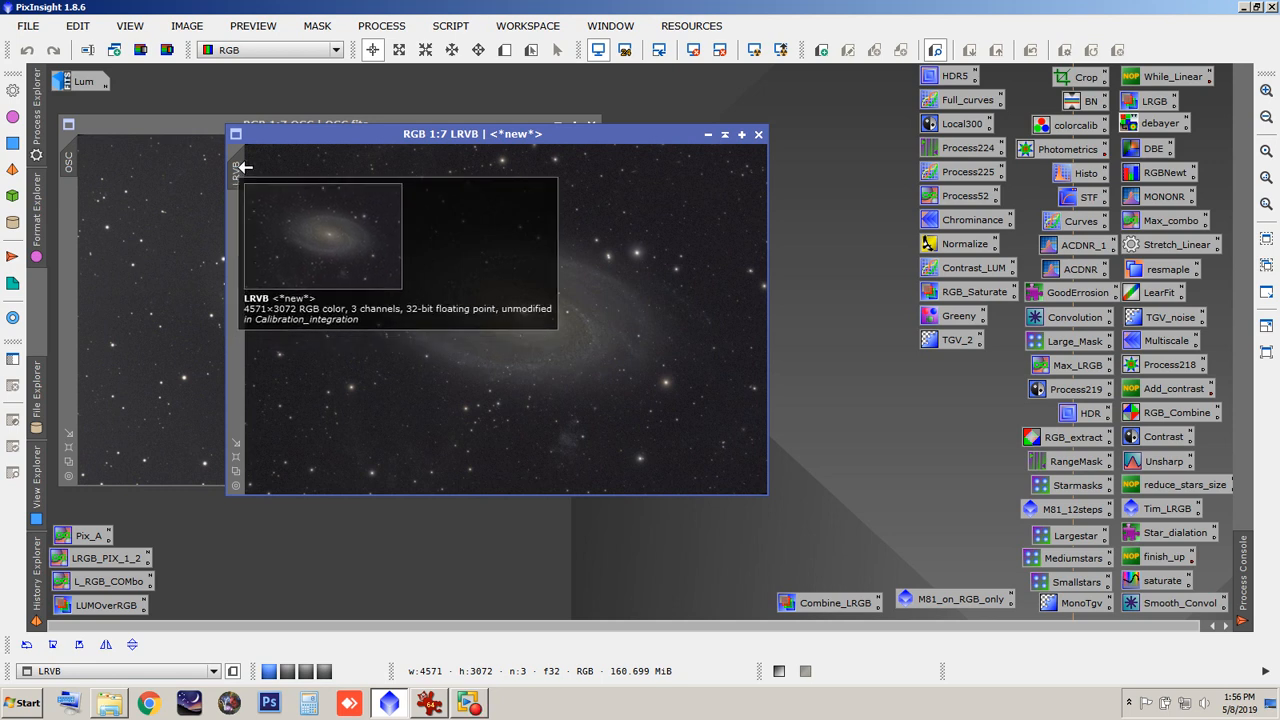
{"action": "right_click", "coordinate": [467, 133]}
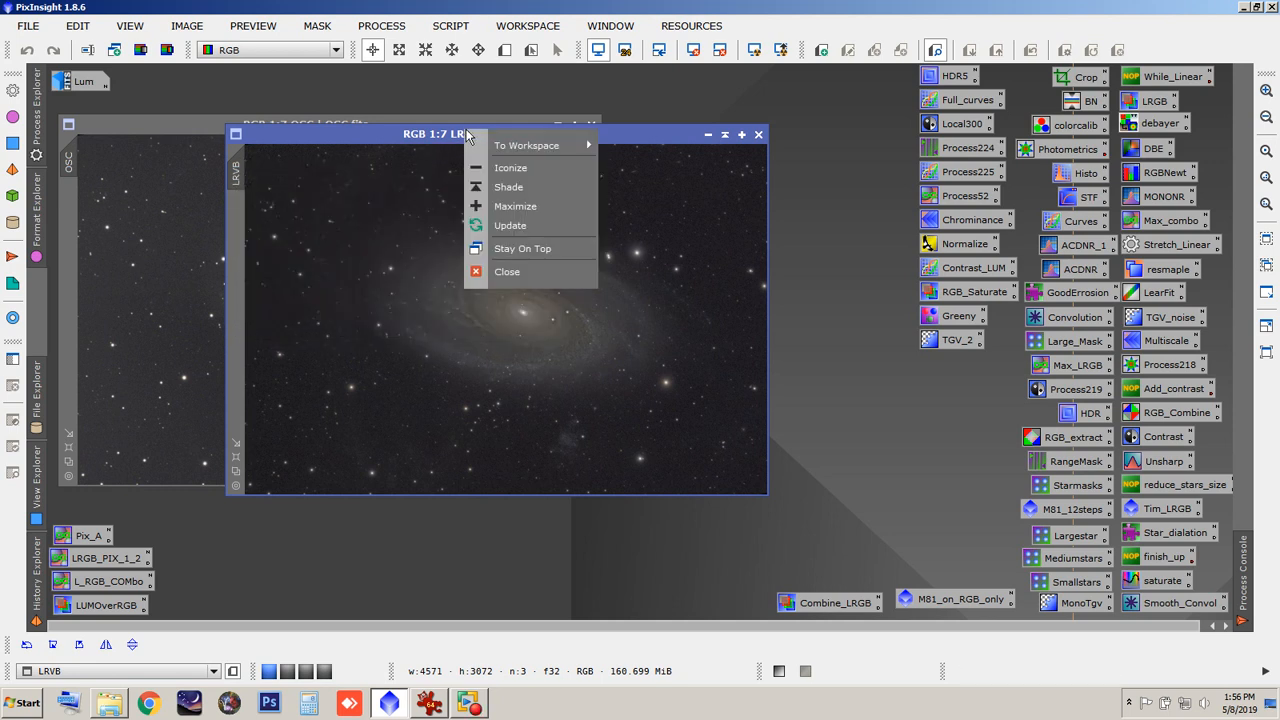
{"action": "mouse_move", "coordinate": [530, 146]}
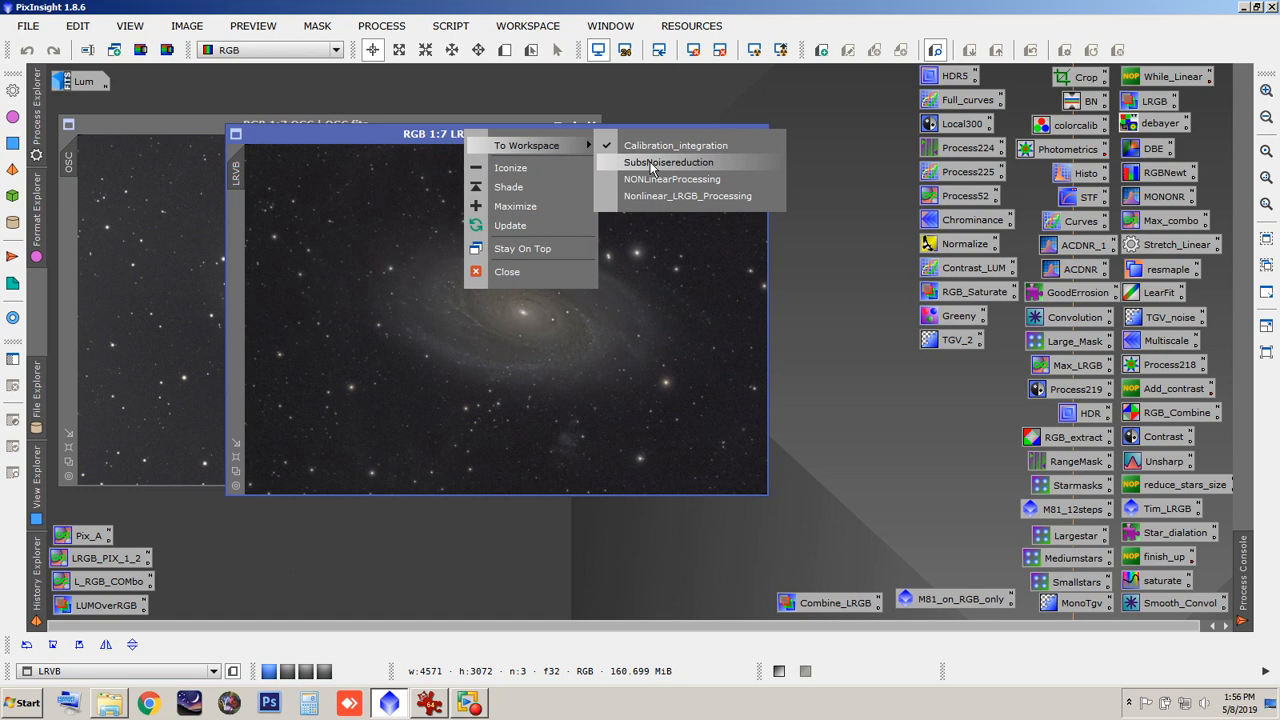
{"action": "left_click", "coordinate": [651, 166]}
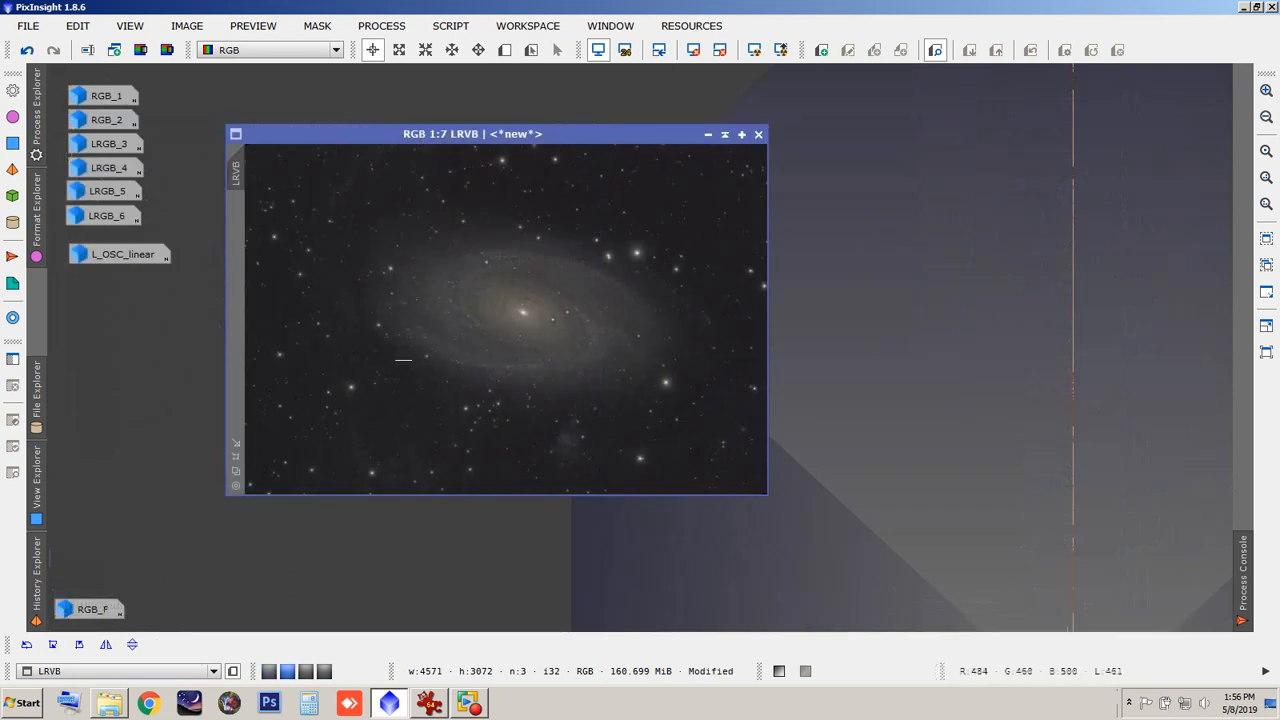
{"action": "left_click", "coordinate": [708, 135]}
{"action": "left_click_drag", "start_coordinate": [527, 326], "coordinate": [97, 246]}
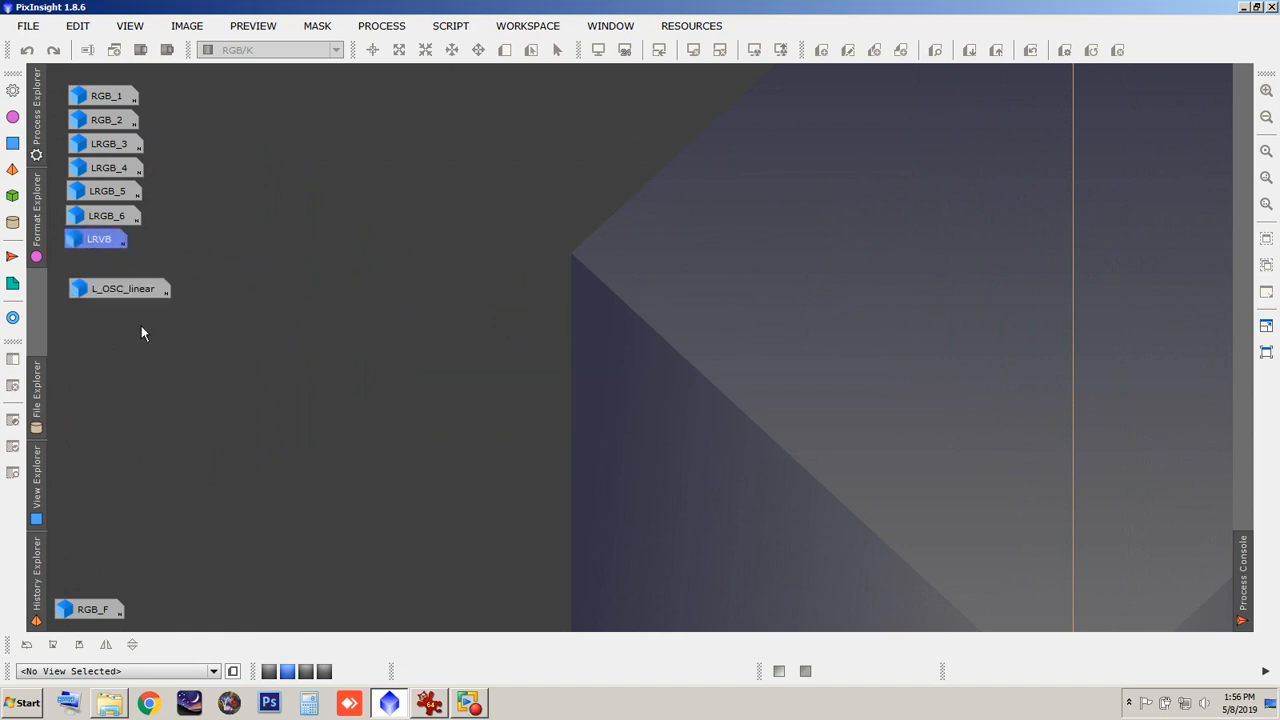
Step: Return to the Calibration_integration workspace and reposition the OSC window
{"action": "left_click", "coordinate": [269, 671]}
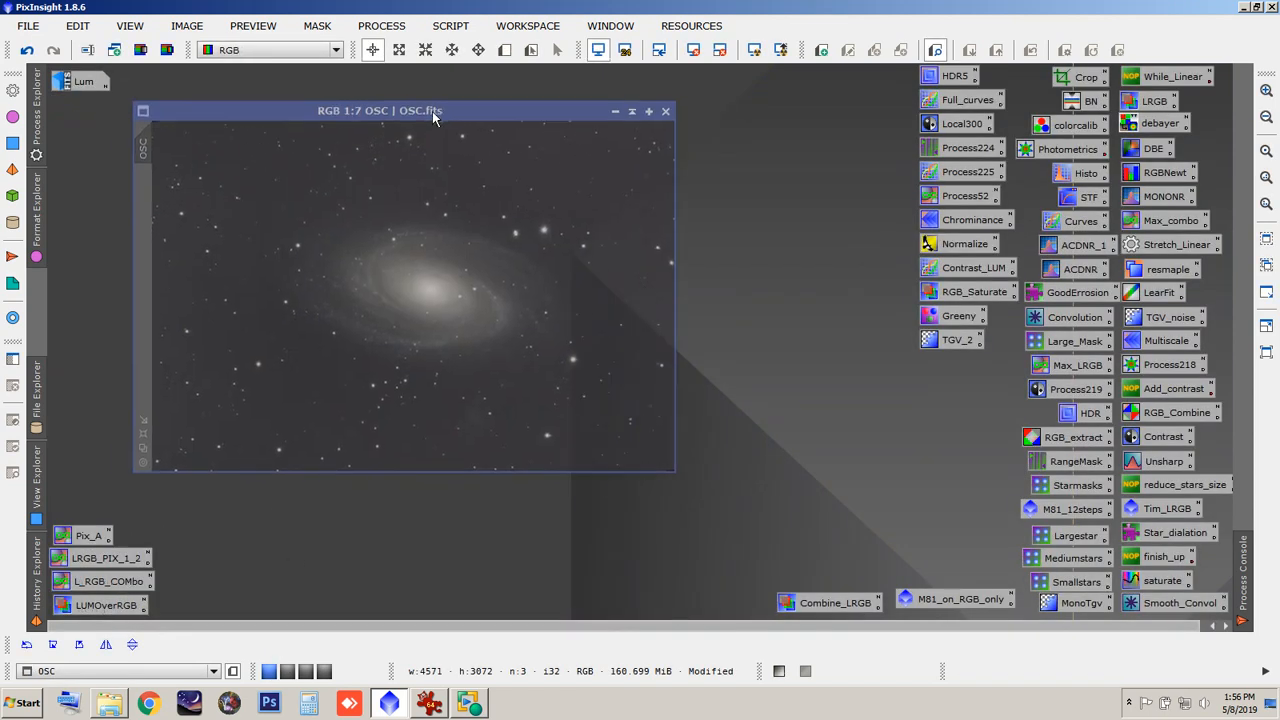
{"action": "left_click_drag", "start_coordinate": [372, 116], "coordinate": [317, 120]}
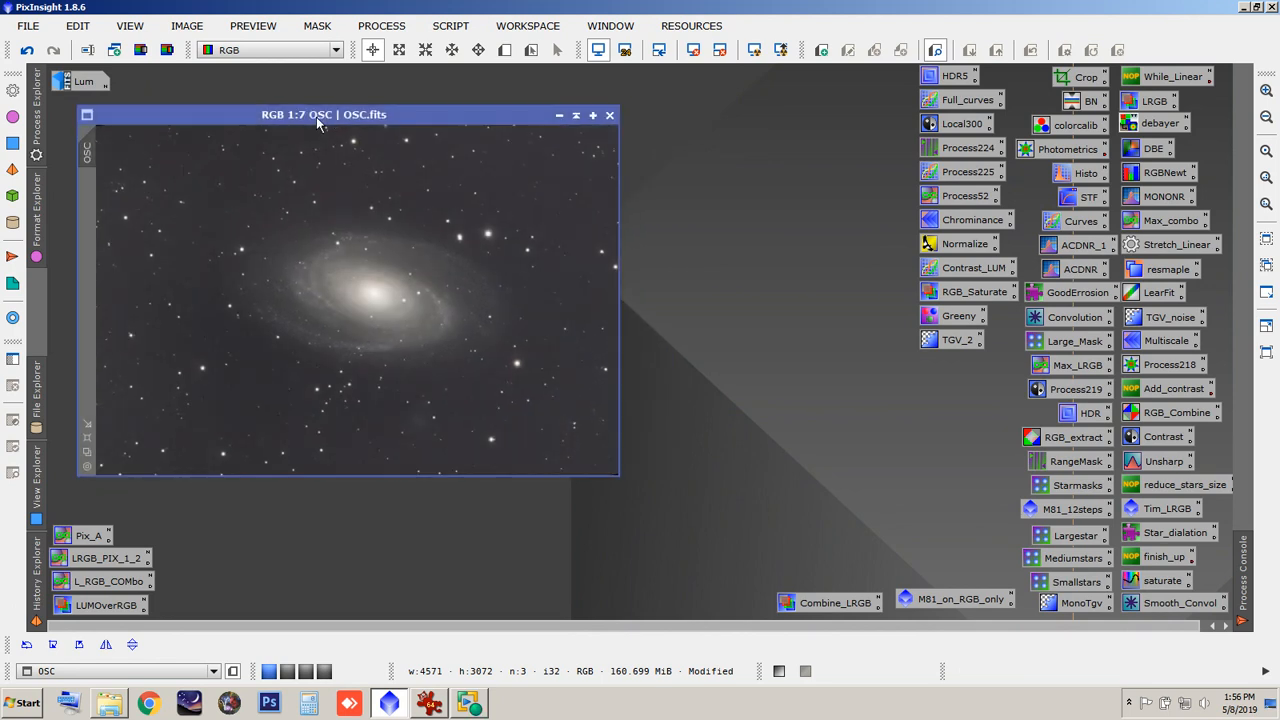
{"action": "left_click", "coordinate": [429, 703]}
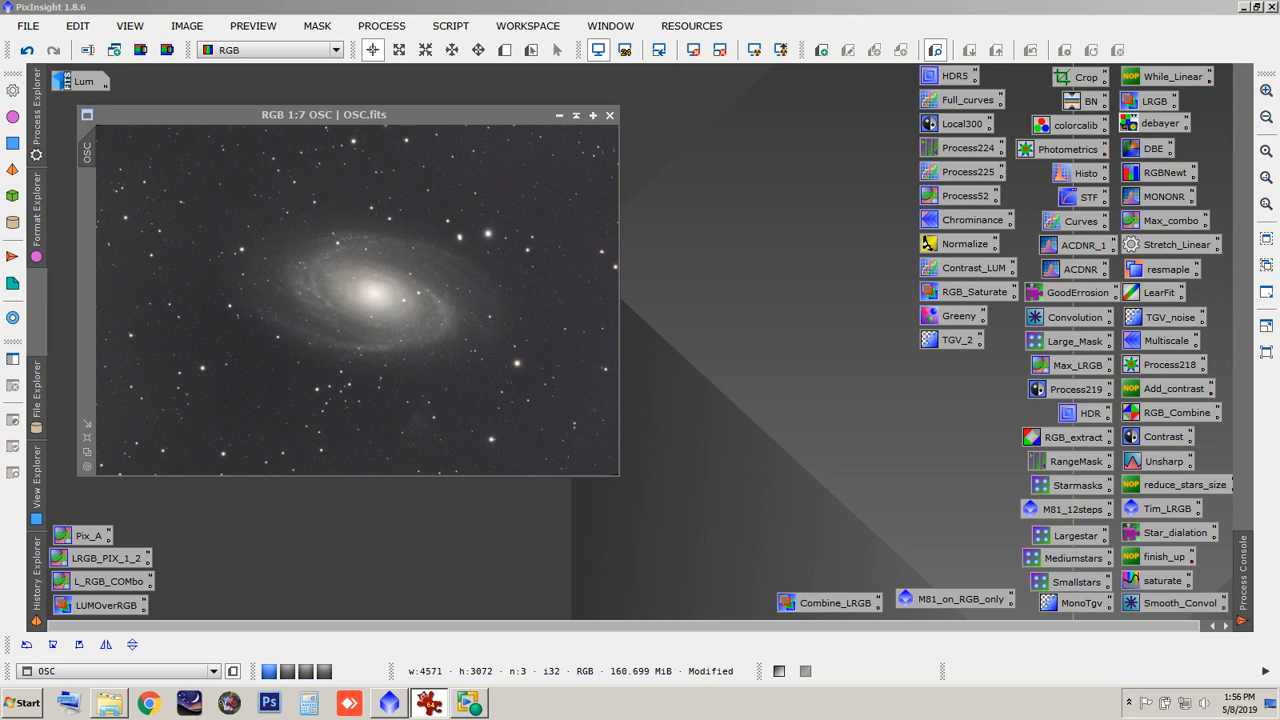
{"action": "left_click", "coordinate": [302, 677]}
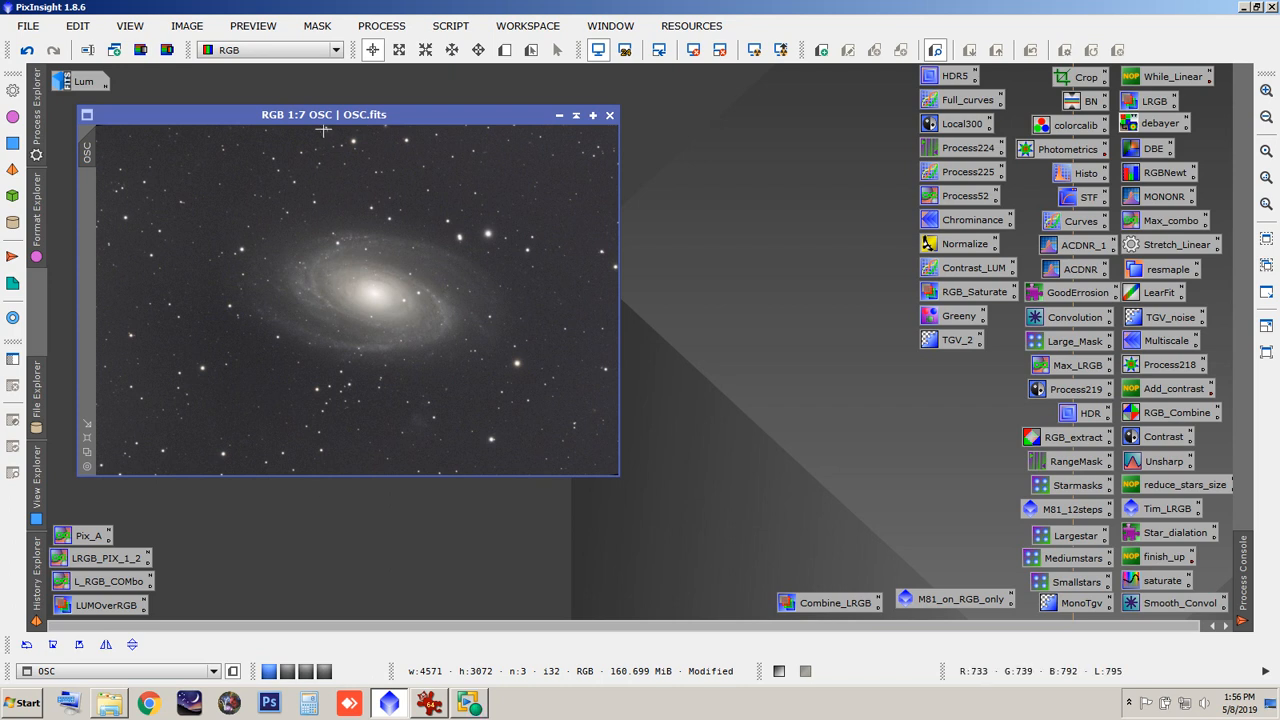
Step: Switch to the SubsNoisereduction workspace and restore RGB_1, RGB_2 and LRGB_3 as cascaded windows
{"action": "left_click", "coordinate": [287, 671]}
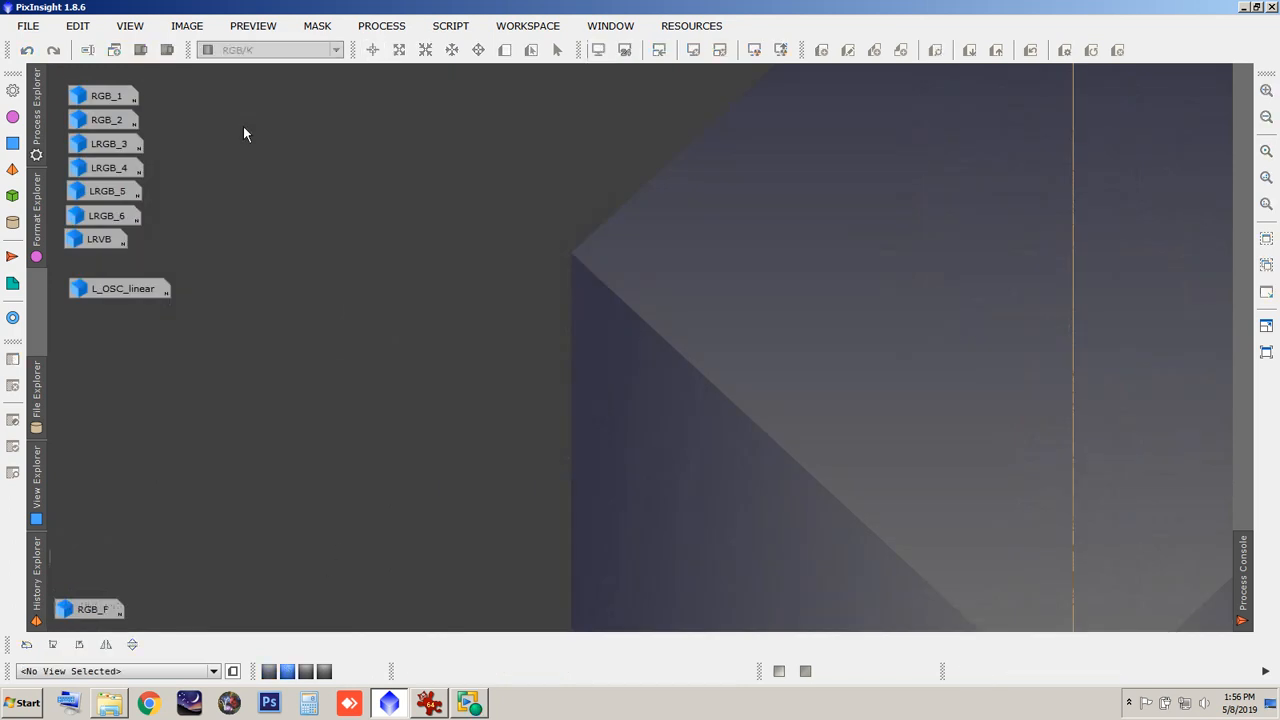
{"action": "double_click", "coordinate": [104, 98]}
{"action": "left_click_drag", "start_coordinate": [435, 135], "coordinate": [505, 99]}
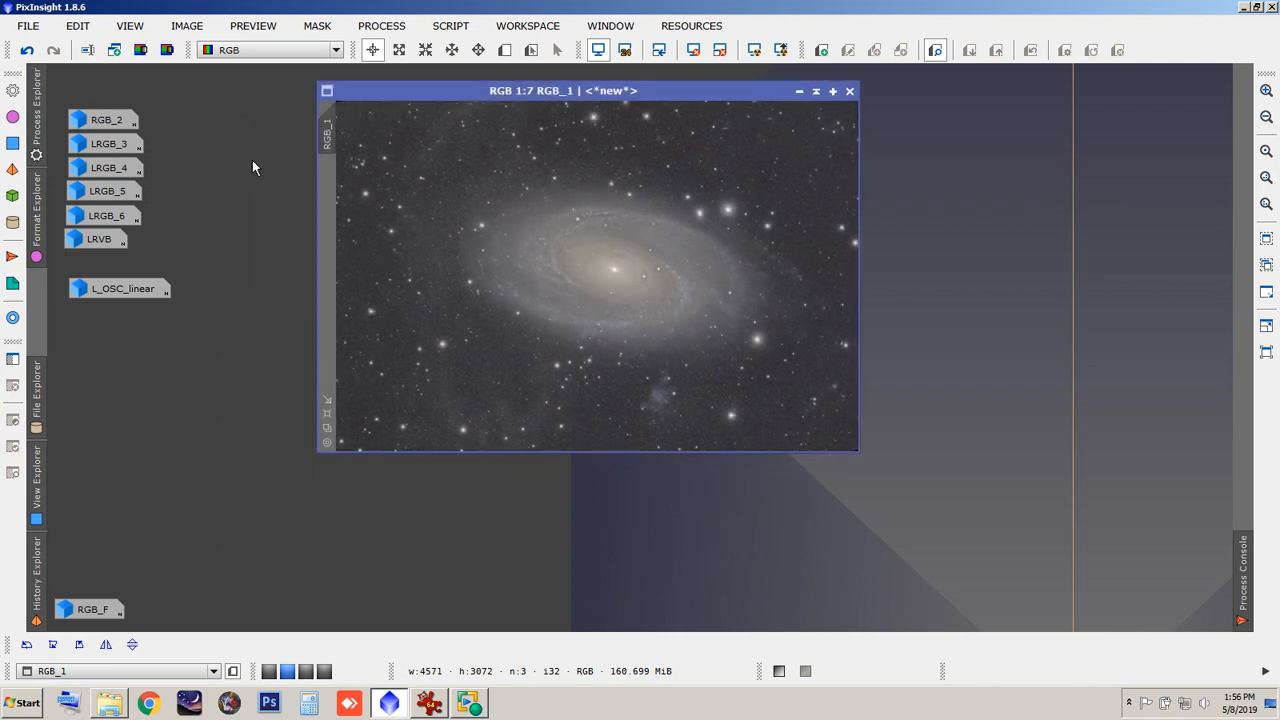
{"action": "double_click", "coordinate": [97, 121]}
{"action": "mouse_move", "coordinate": [432, 114]}
{"action": "left_mouse_down"}
{"action": "mouse_move", "coordinate": [470, 118]}
{"action": "mouse_move", "coordinate": [437, 93]}
{"action": "left_mouse_up"}
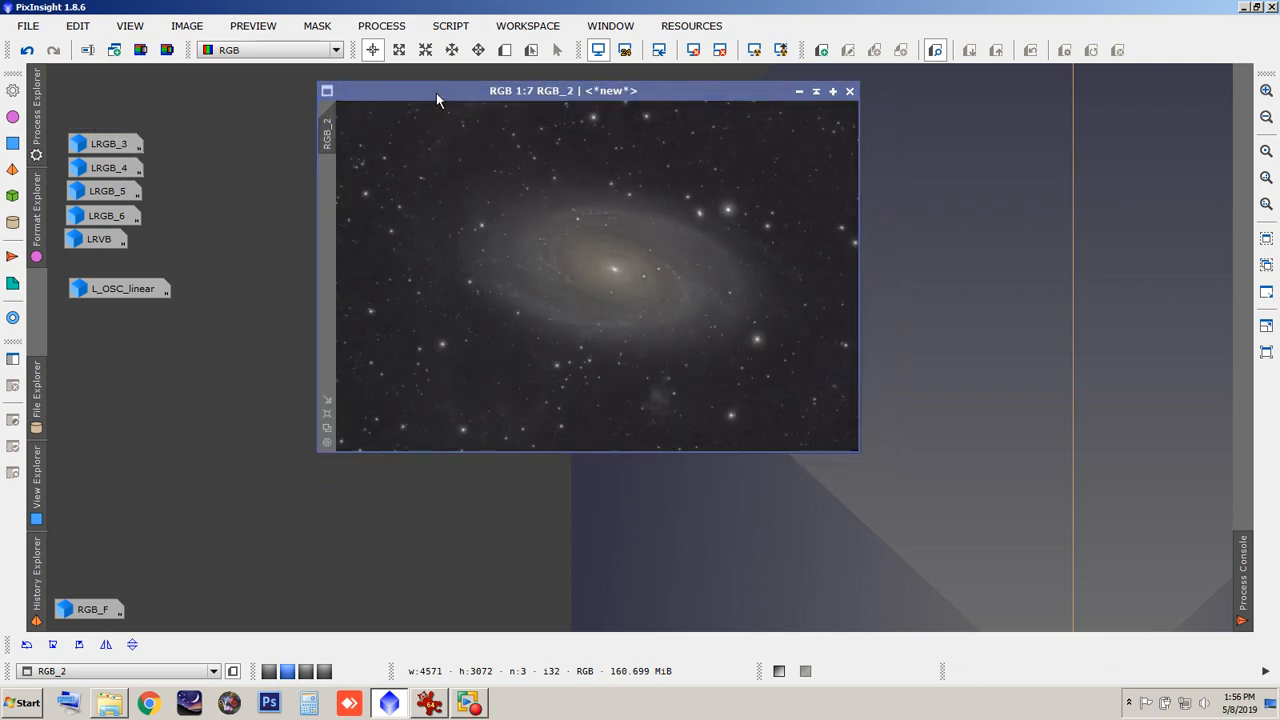
{"action": "double_click", "coordinate": [121, 150]}
{"action": "left_click_drag", "start_coordinate": [355, 119], "coordinate": [538, 150]}
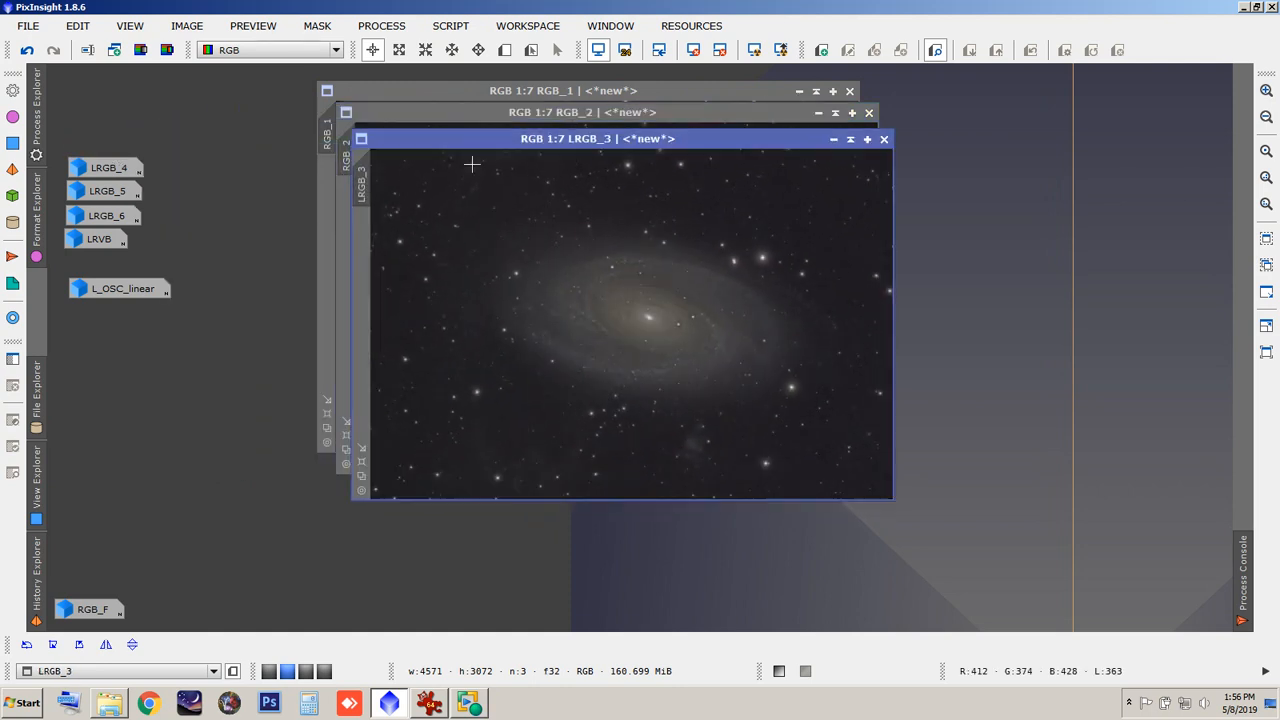
Step: Restore LRGB_4, LRGB_5 and LRGB_6 and cascade them in order in front of LRGB_3
{"action": "double_click", "coordinate": [118, 167]}
{"action": "left_click_drag", "start_coordinate": [319, 126], "coordinate": [496, 165]}
{"action": "double_click", "coordinate": [106, 193]}
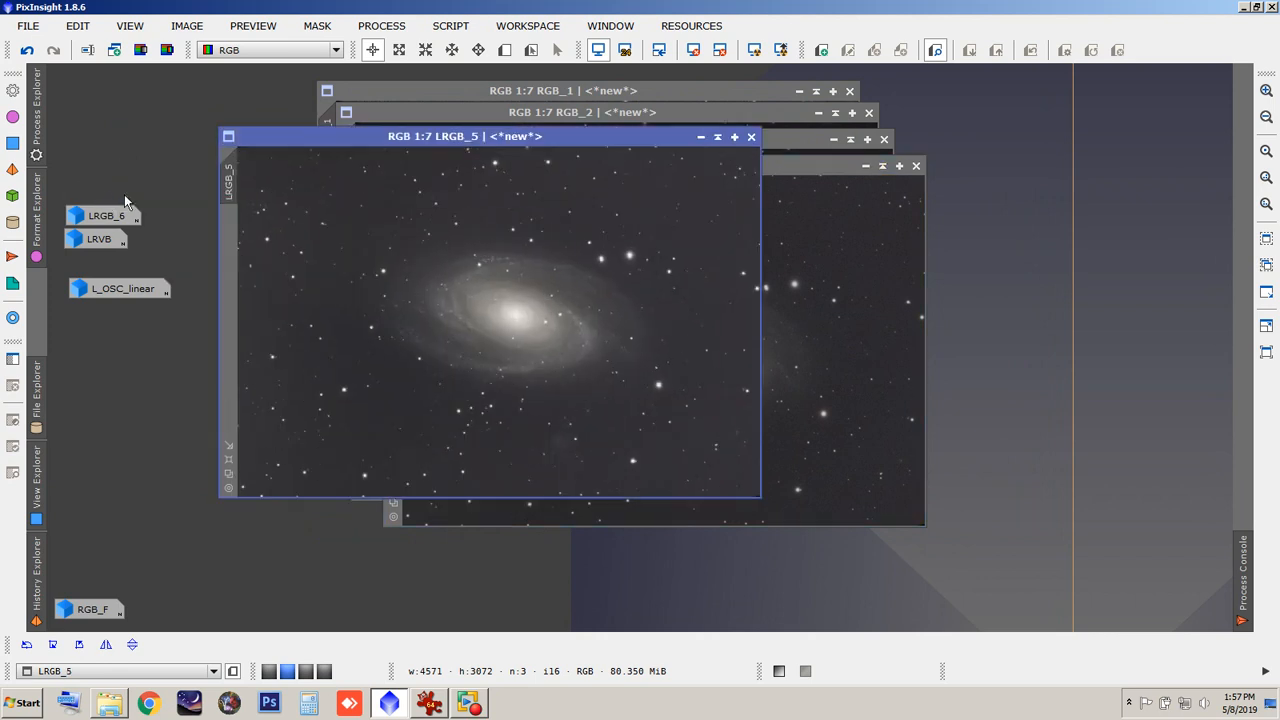
{"action": "left_click_drag", "start_coordinate": [256, 150], "coordinate": [460, 200]}
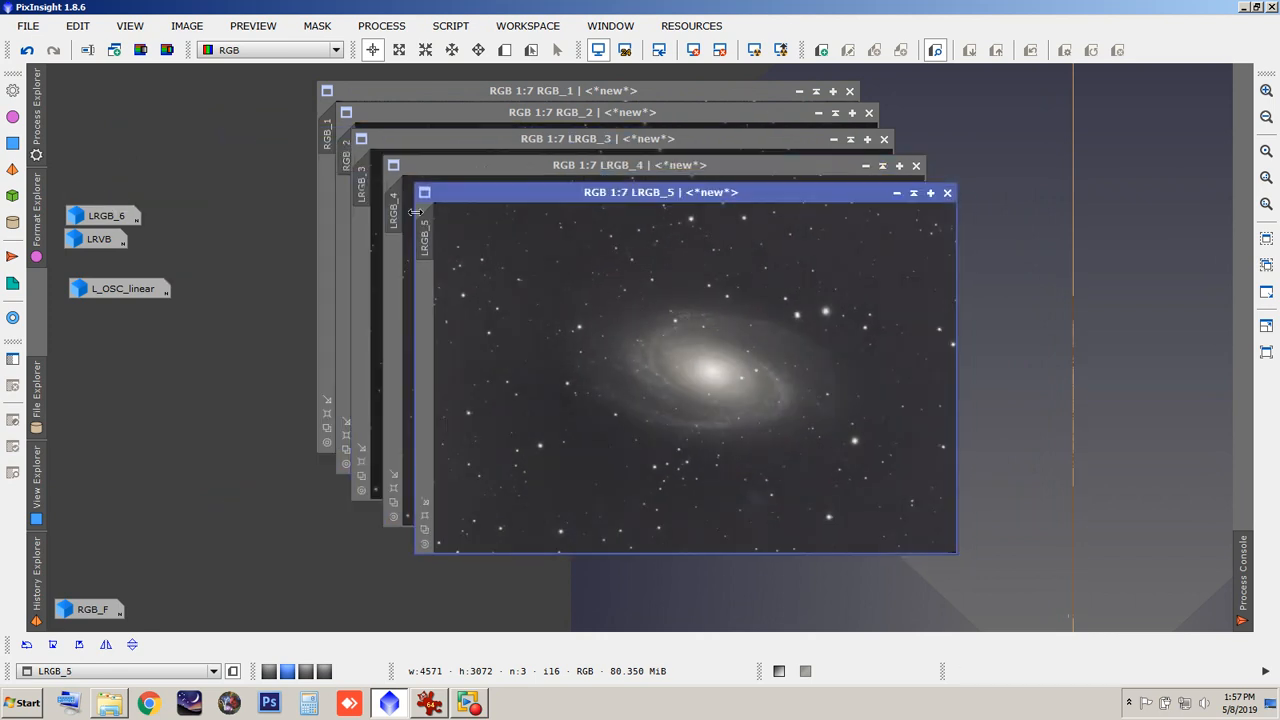
{"action": "double_click", "coordinate": [103, 222]}
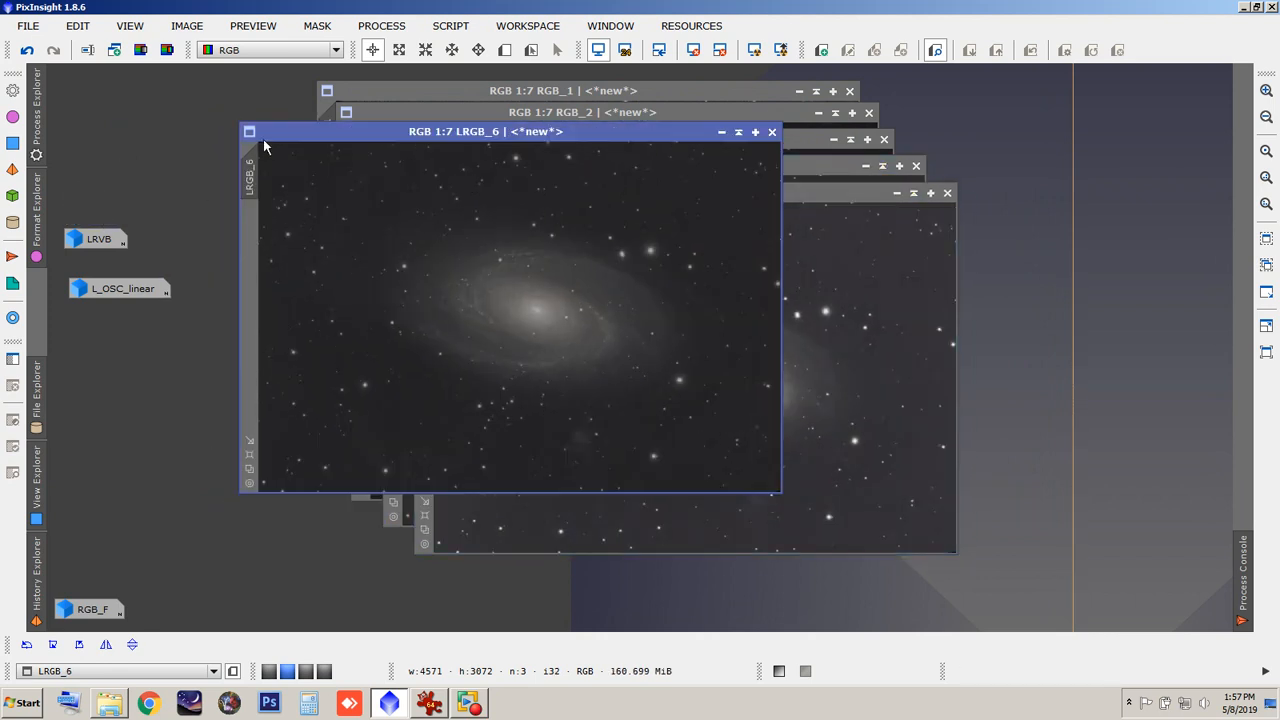
{"action": "left_click_drag", "start_coordinate": [286, 140], "coordinate": [492, 222]}
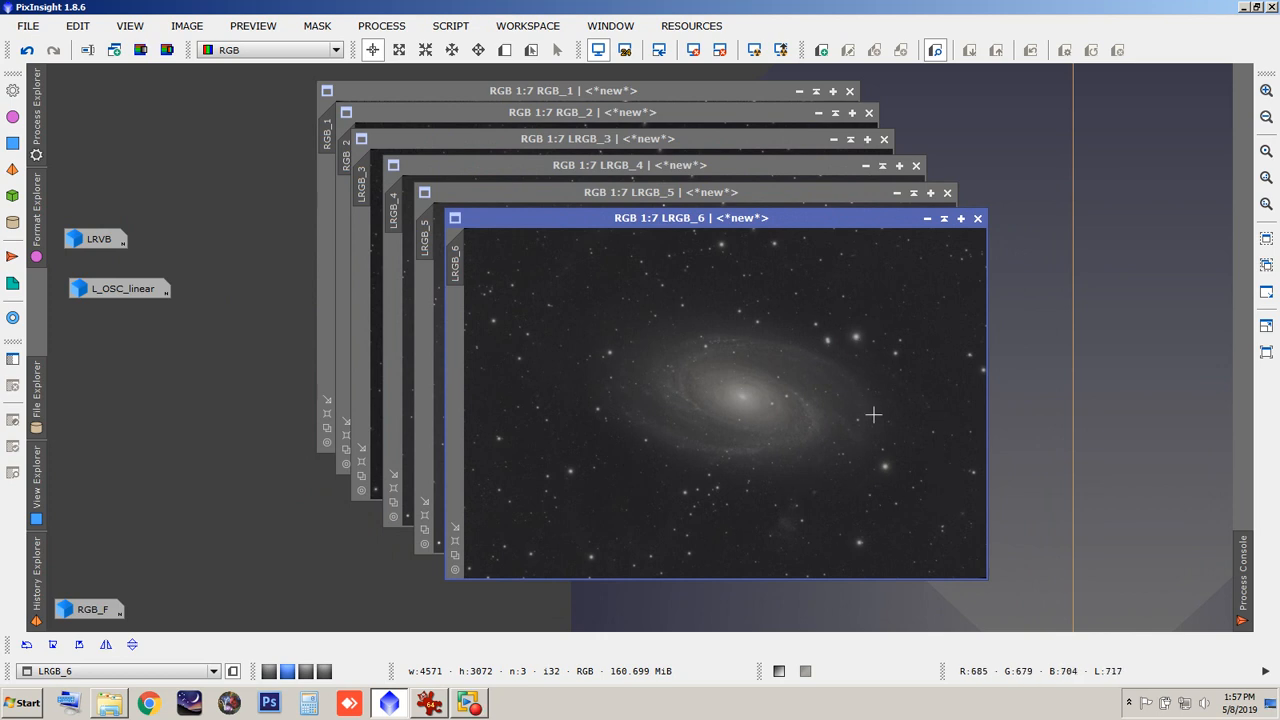
Step: Restore LRVB and L_OSC_linear and add both windows to the front of the cascade
{"action": "double_click", "coordinate": [95, 240]}
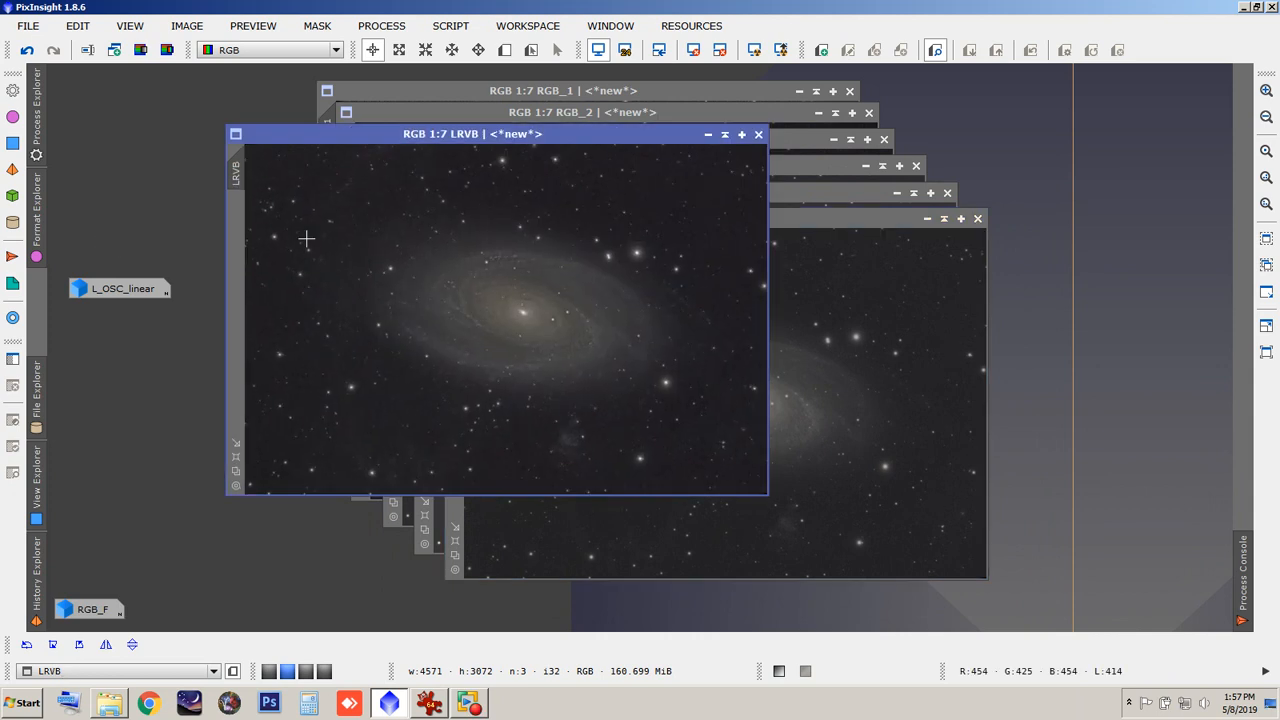
{"action": "left_click_drag", "start_coordinate": [322, 134], "coordinate": [566, 250]}
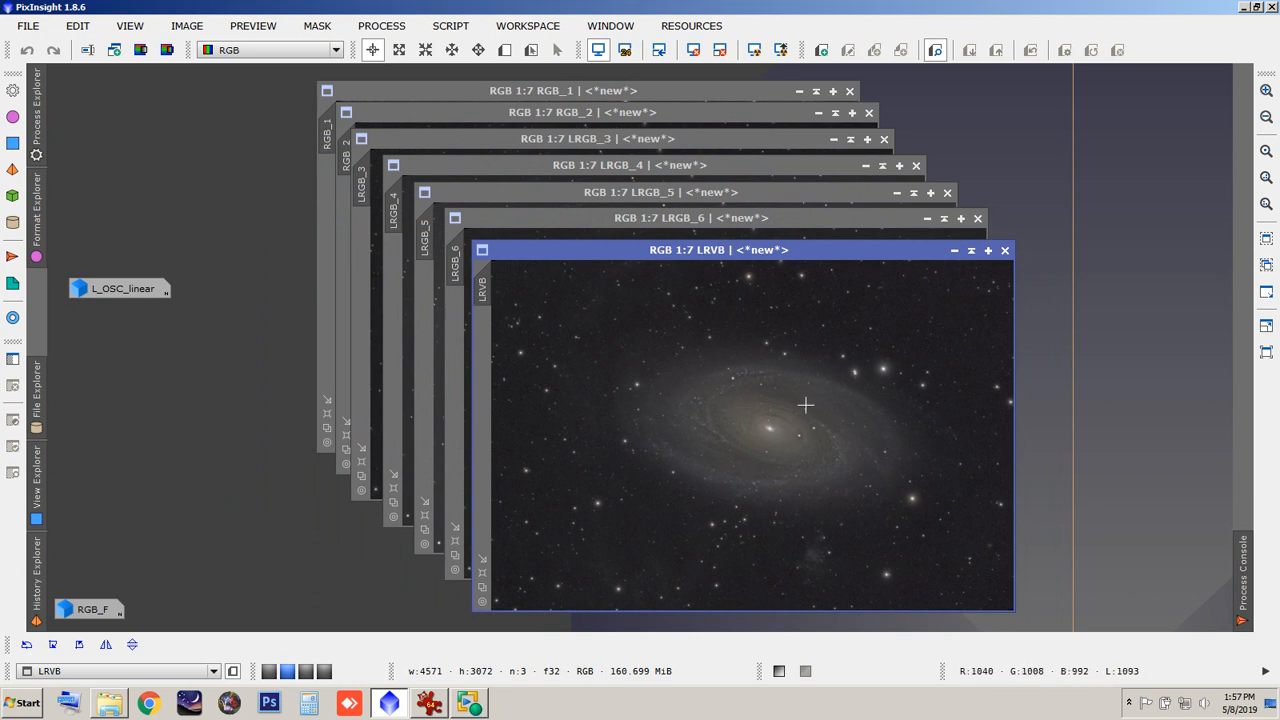
{"action": "mouse_move", "coordinate": [116, 290]}
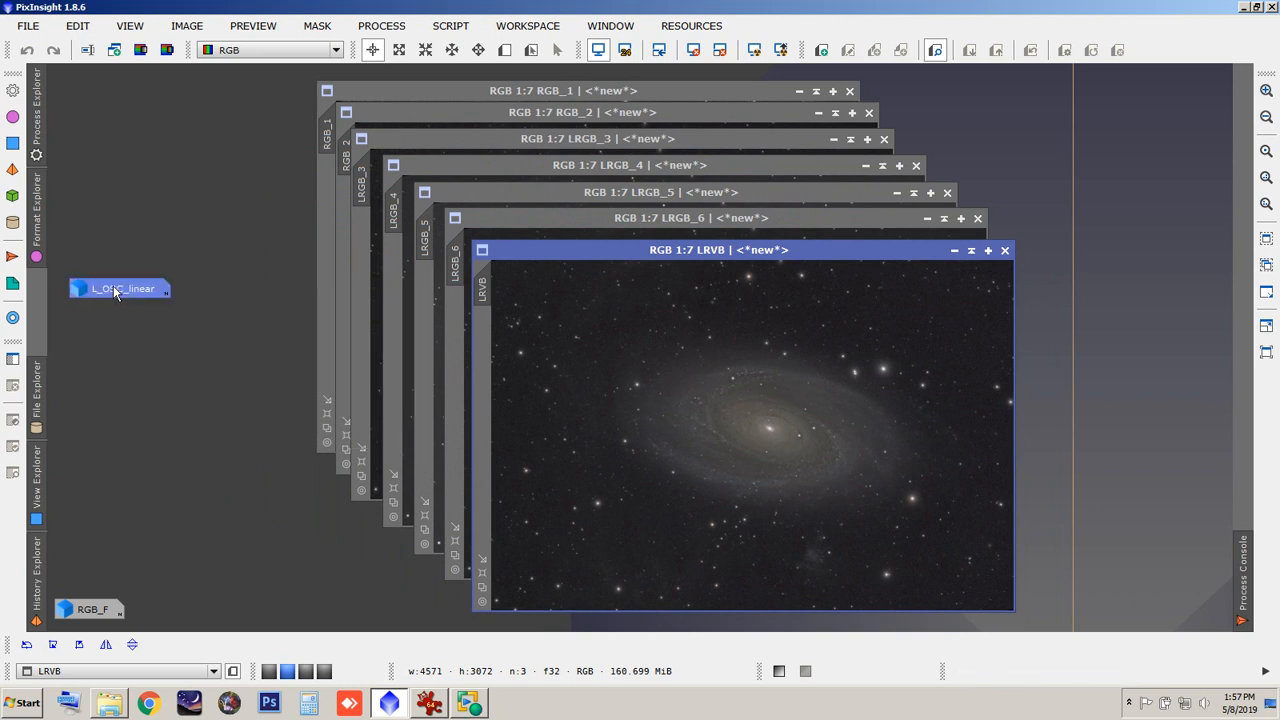
{"action": "double_click", "coordinate": [113, 286]}
{"action": "left_click_drag", "start_coordinate": [380, 138], "coordinate": [651, 269]}
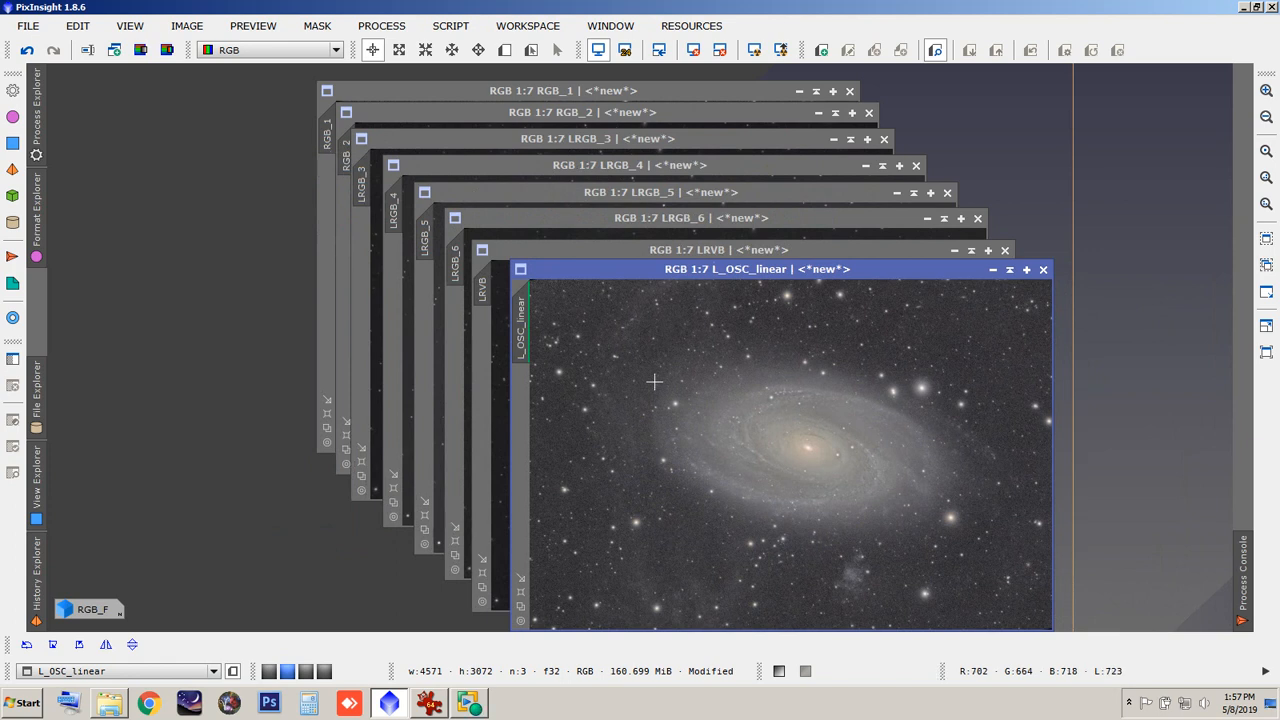
Step: Compare L_OSC_linear with LRVB by placing the two windows side by side and over each other
{"action": "left_click_drag", "start_coordinate": [752, 272], "coordinate": [304, 115]}
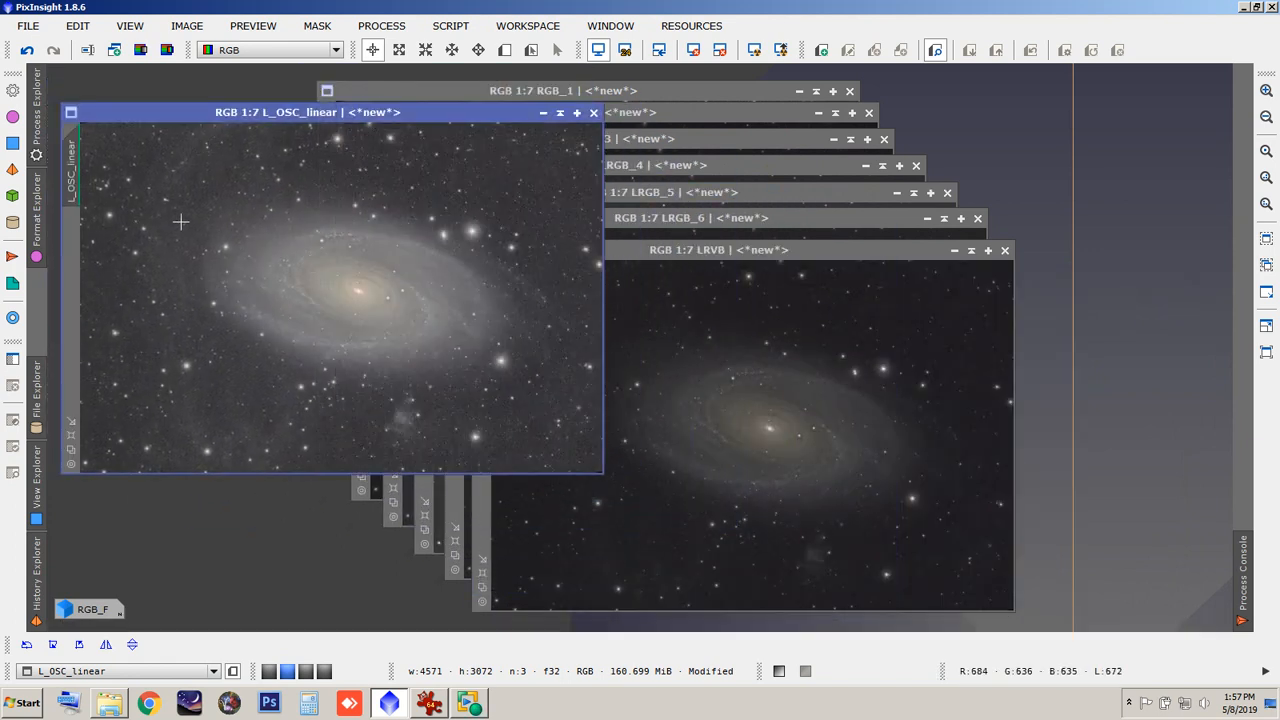
{"action": "left_click", "coordinate": [712, 249]}
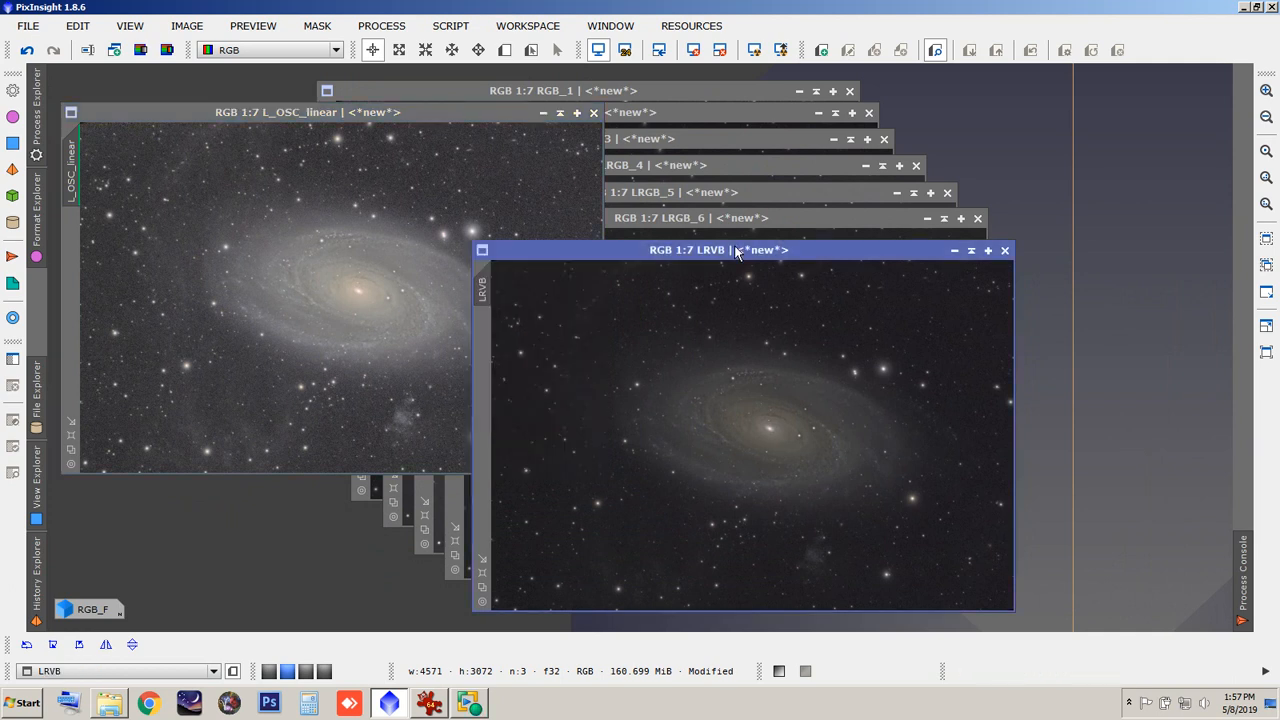
{"action": "left_click_drag", "start_coordinate": [712, 249], "coordinate": [820, 208]}
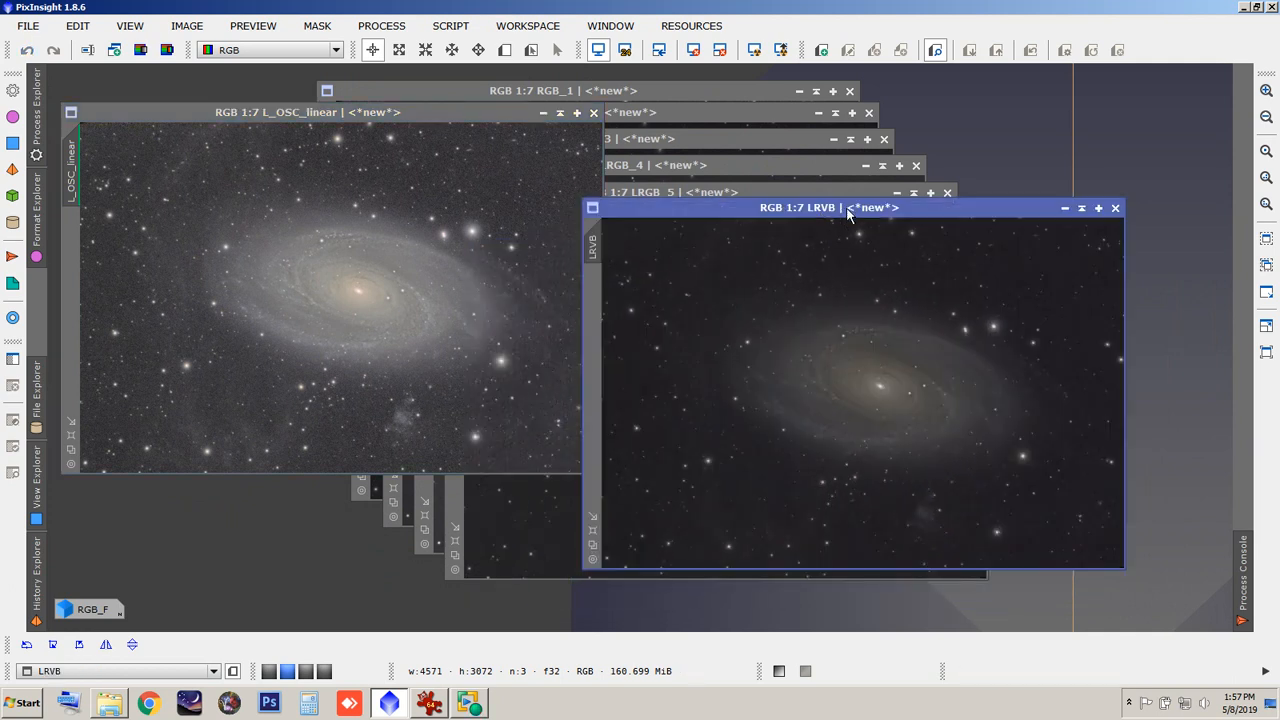
{"action": "left_click_drag", "start_coordinate": [848, 210], "coordinate": [333, 118]}
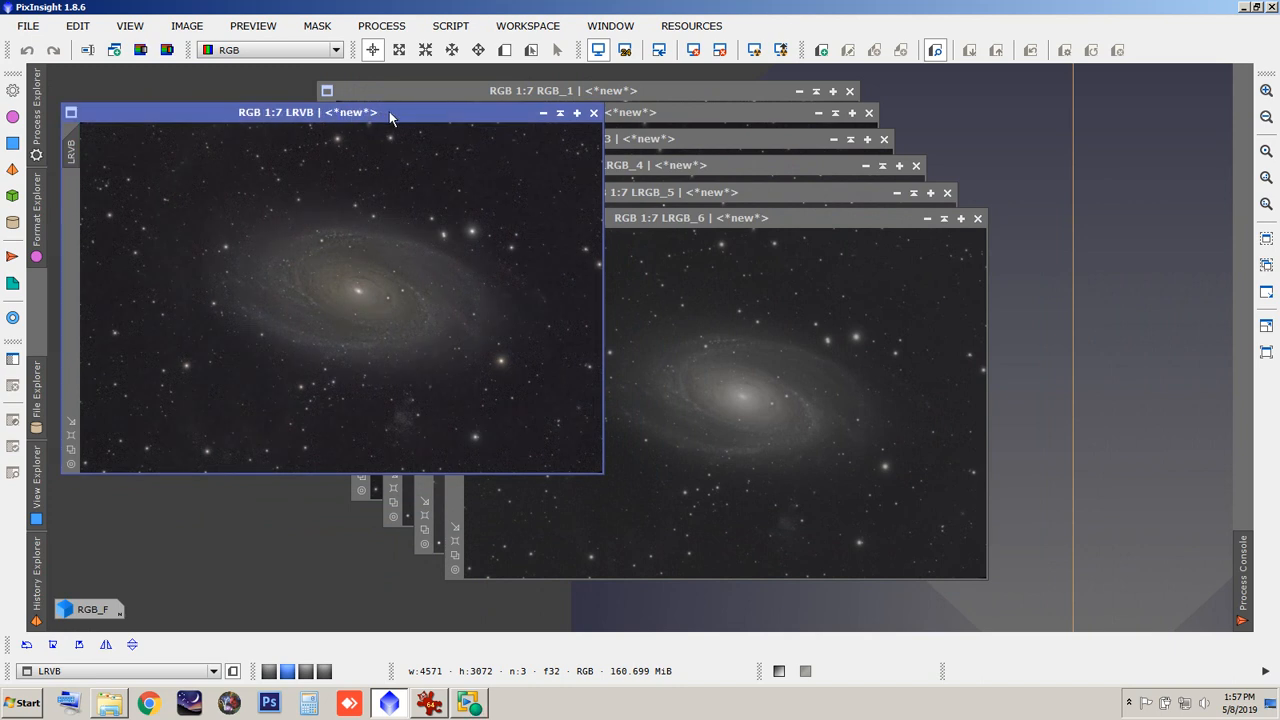
{"action": "left_click_drag", "start_coordinate": [390, 117], "coordinate": [893, 195]}
{"action": "left_click_drag", "start_coordinate": [760, 194], "coordinate": [819, 194]}
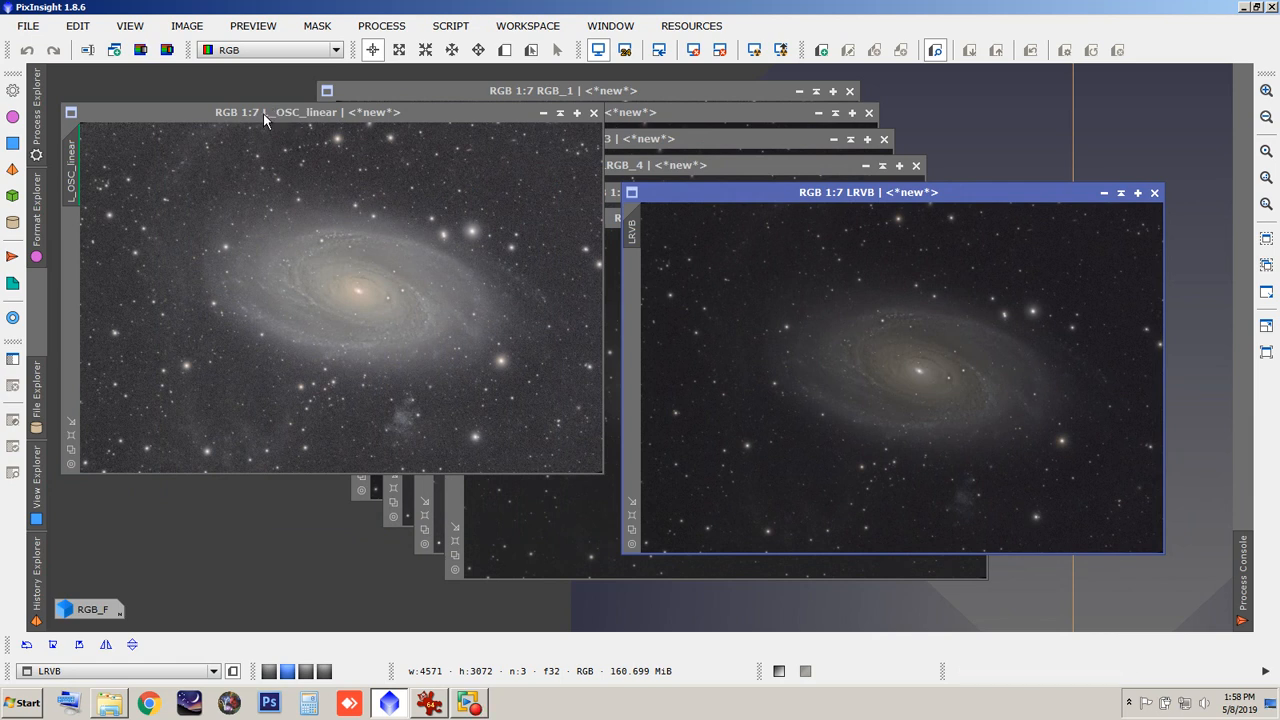
{"action": "left_click_drag", "start_coordinate": [263, 108], "coordinate": [830, 198]}
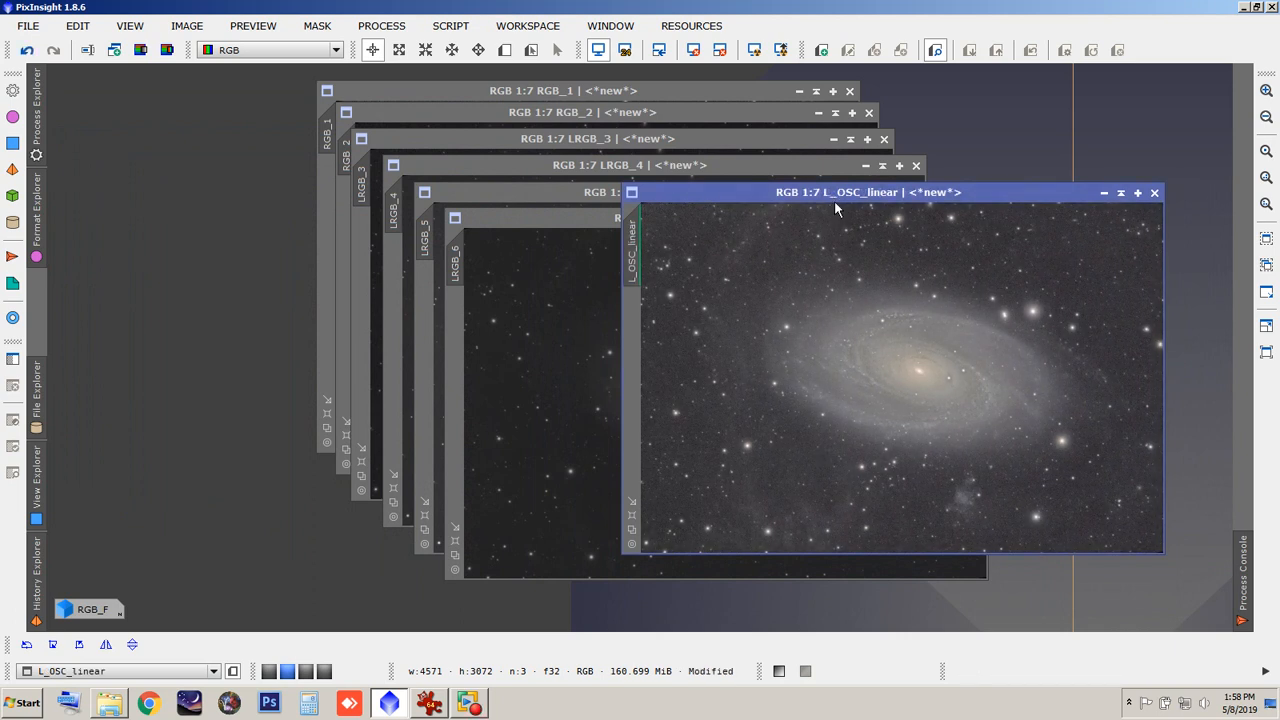
Step: Separate and minimise the LRVB and L_OSC_linear windows, placing the LRVB icon just above the L_OSC_linear icon
{"action": "left_click_drag", "start_coordinate": [819, 192], "coordinate": [276, 123]}
{"action": "left_click_drag", "start_coordinate": [740, 199], "coordinate": [271, 188]}
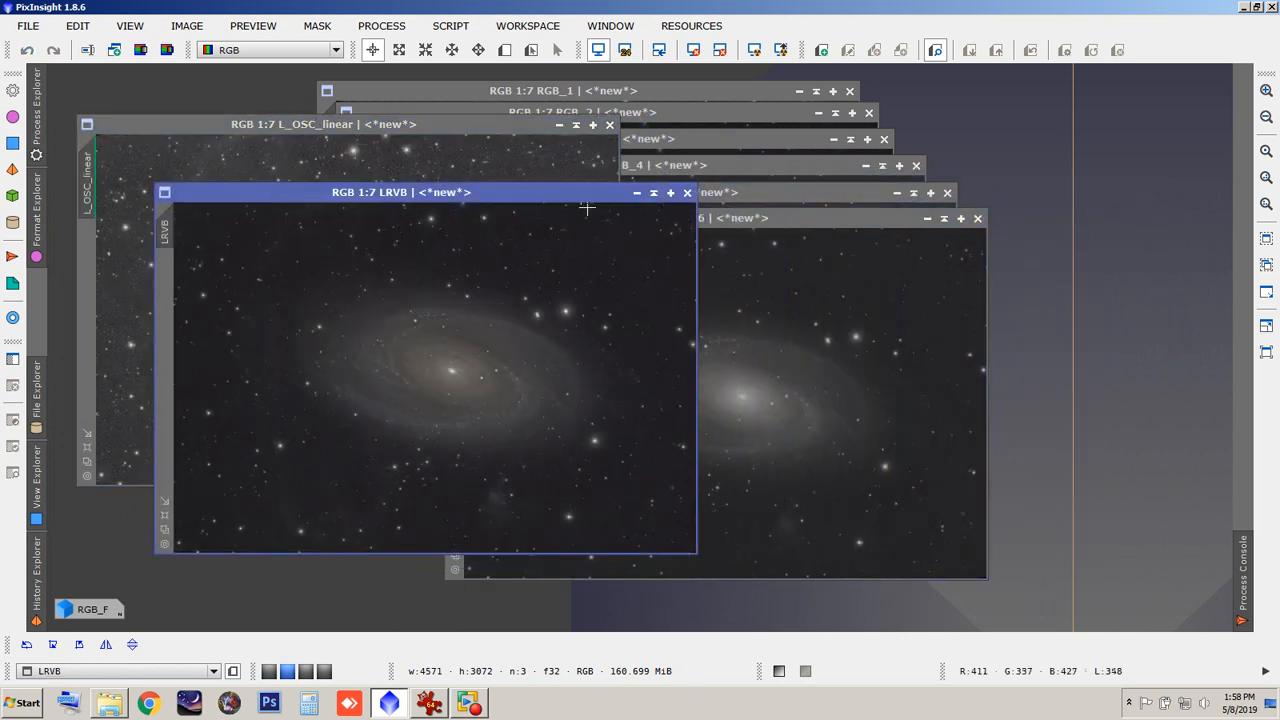
{"action": "left_click", "coordinate": [642, 193]}
{"action": "left_click", "coordinate": [559, 125]}
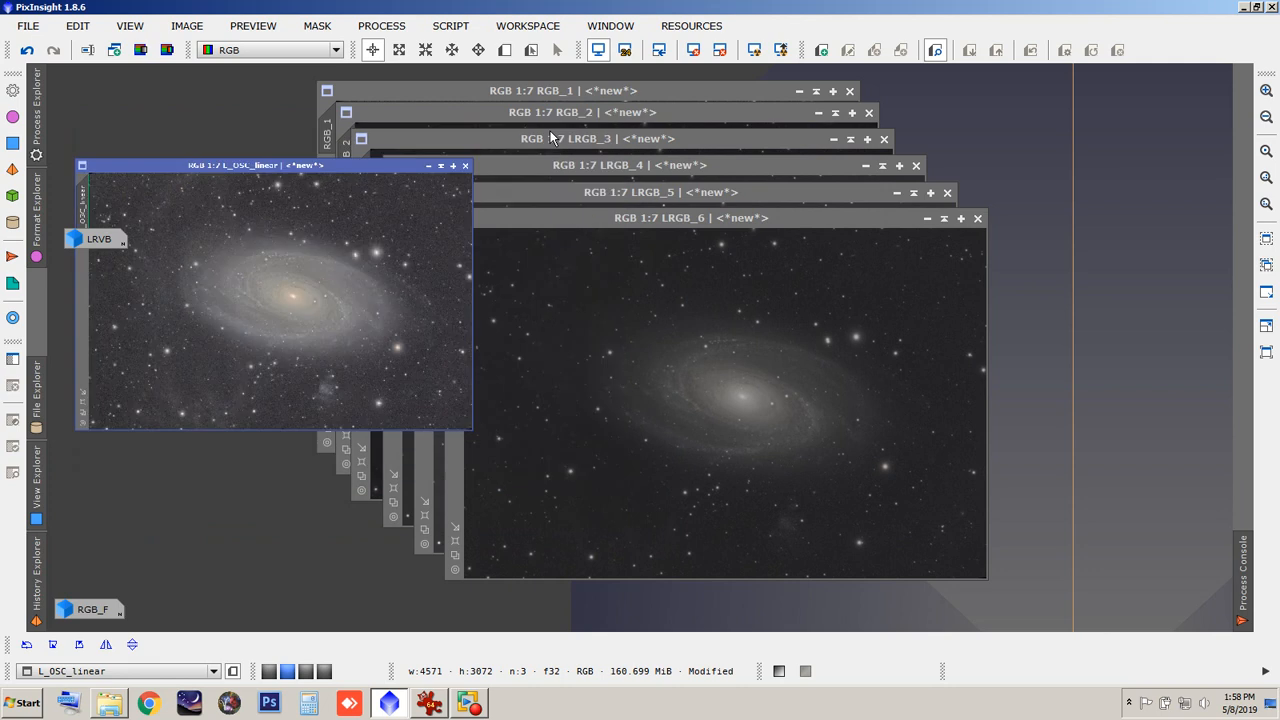
{"action": "left_click_drag", "start_coordinate": [100, 257], "coordinate": [102, 271]}
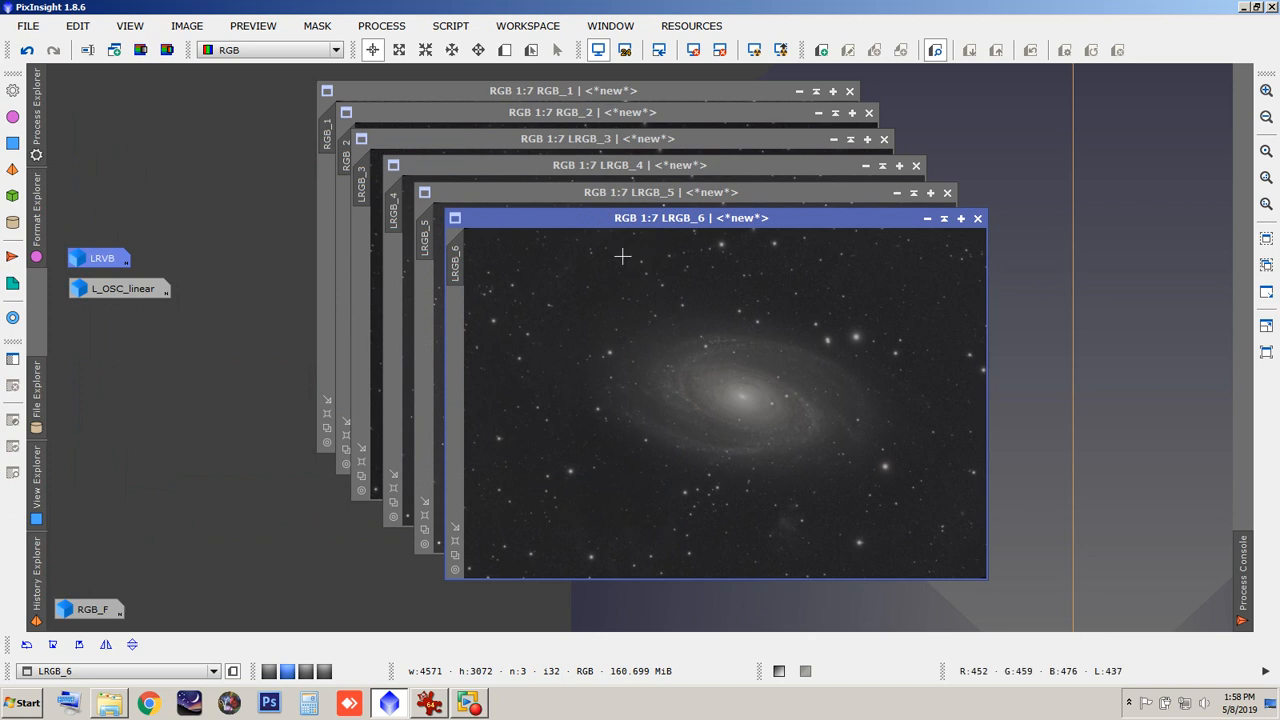
Step: Cycle through the remaining images and minimise RGB_1, RGB_2, LRGB_3, LRGB_4, LRGB_5 and LRGB_6
{"action": "left_click", "coordinate": [702, 180]}
{"action": "key", "text": "ctrl+Tab"}
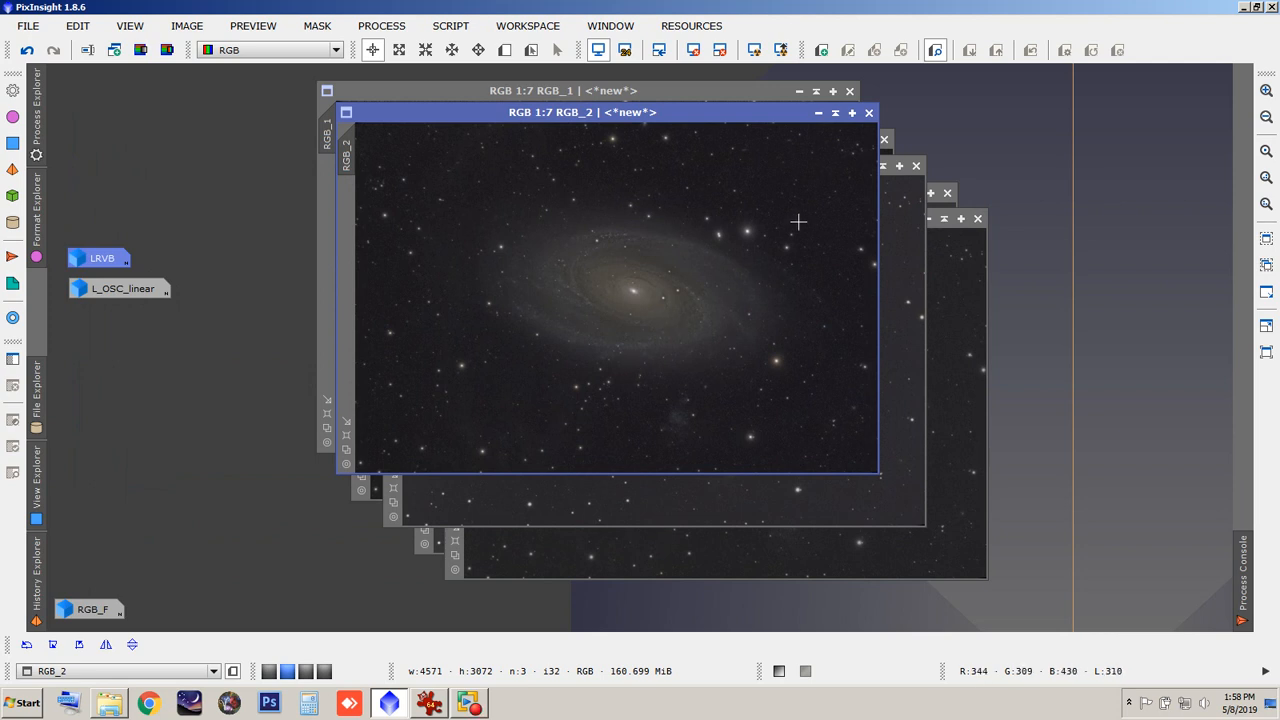
{"action": "left_click", "coordinate": [818, 113]}
{"action": "left_click", "coordinate": [799, 91]}
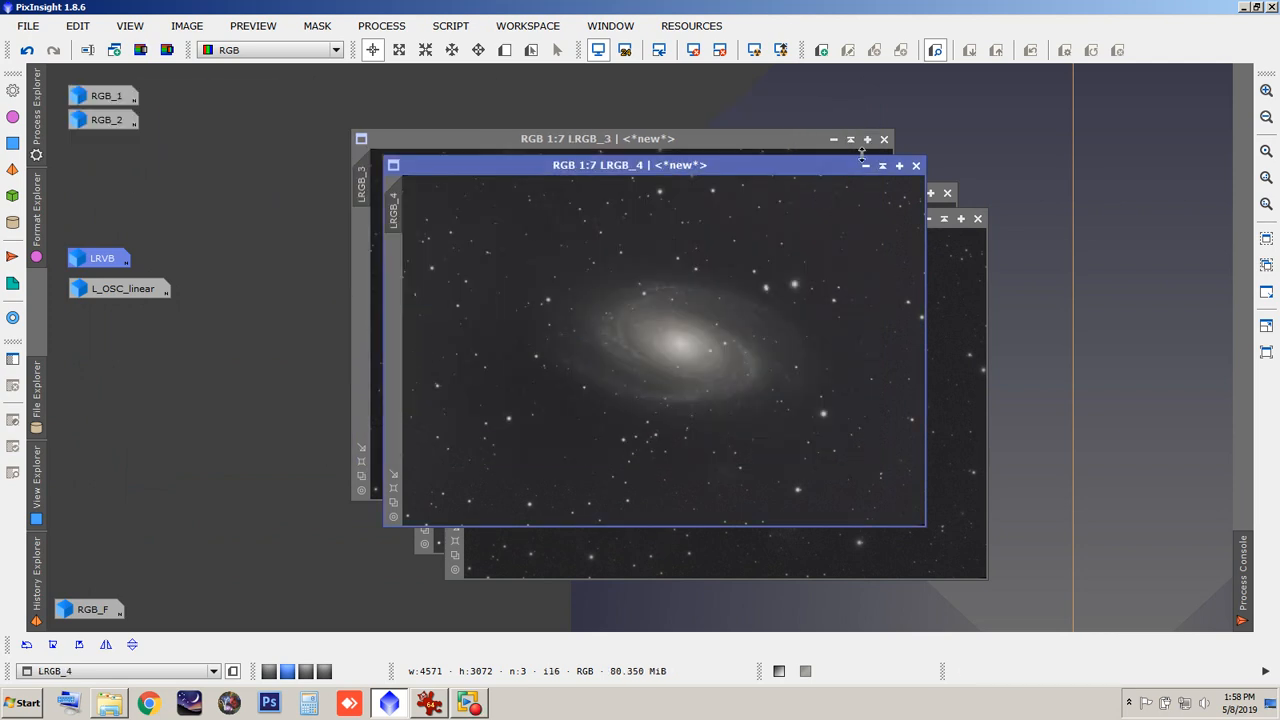
{"action": "left_click", "coordinate": [865, 167]}
{"action": "left_click", "coordinate": [834, 139]}
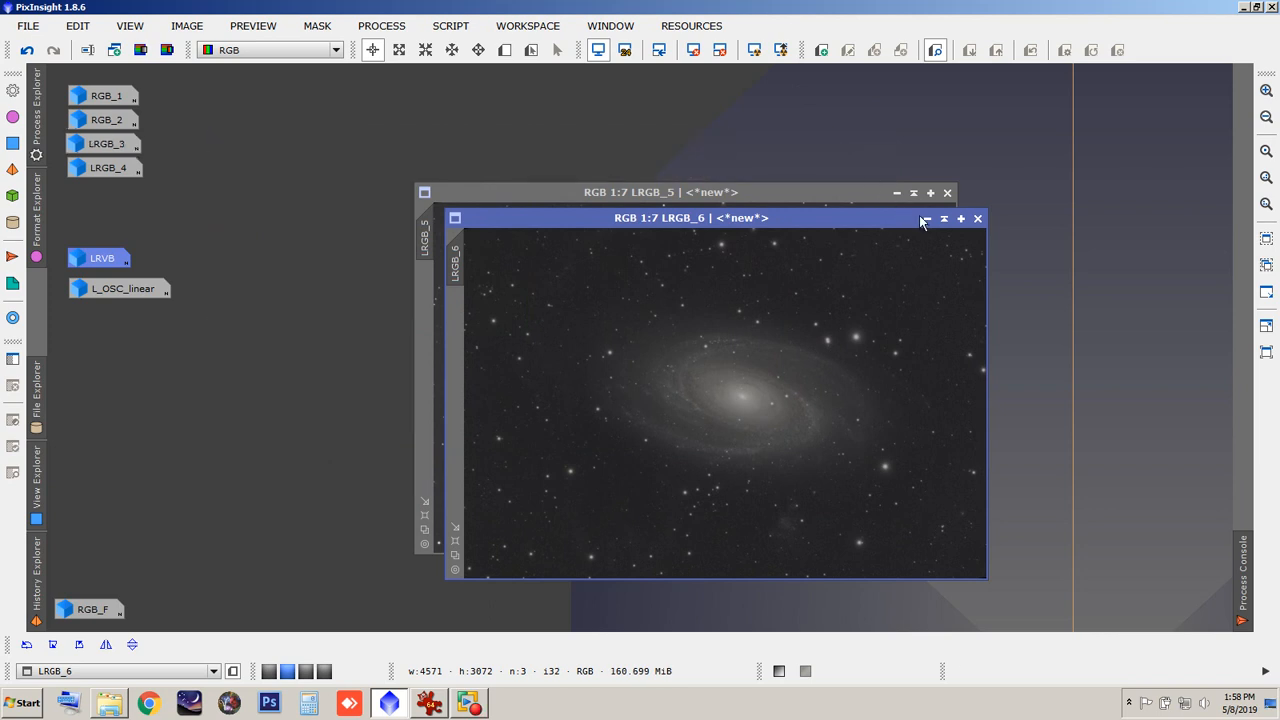
{"action": "left_click", "coordinate": [919, 215]}
{"action": "left_click", "coordinate": [897, 194]}
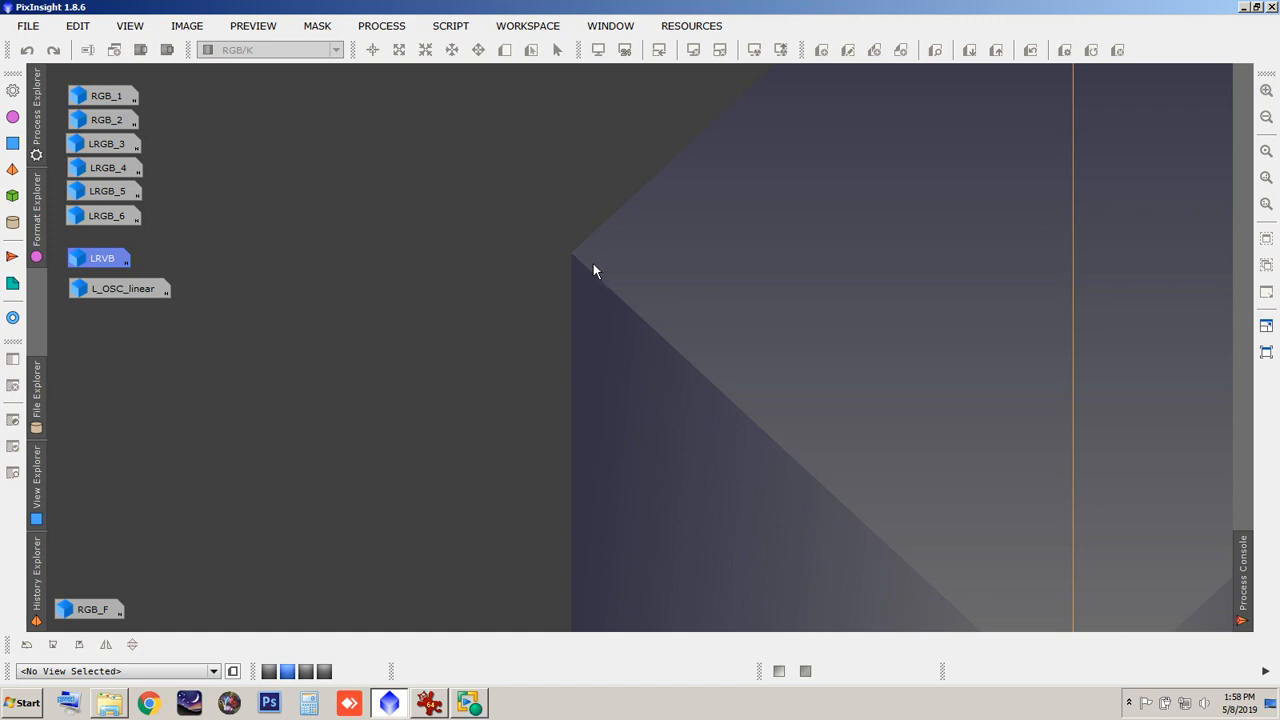
Step: Restore L_OSC_linear, view RGB_1 alongside it, and minimise RGB_1 again
{"action": "double_click", "coordinate": [117, 288]}
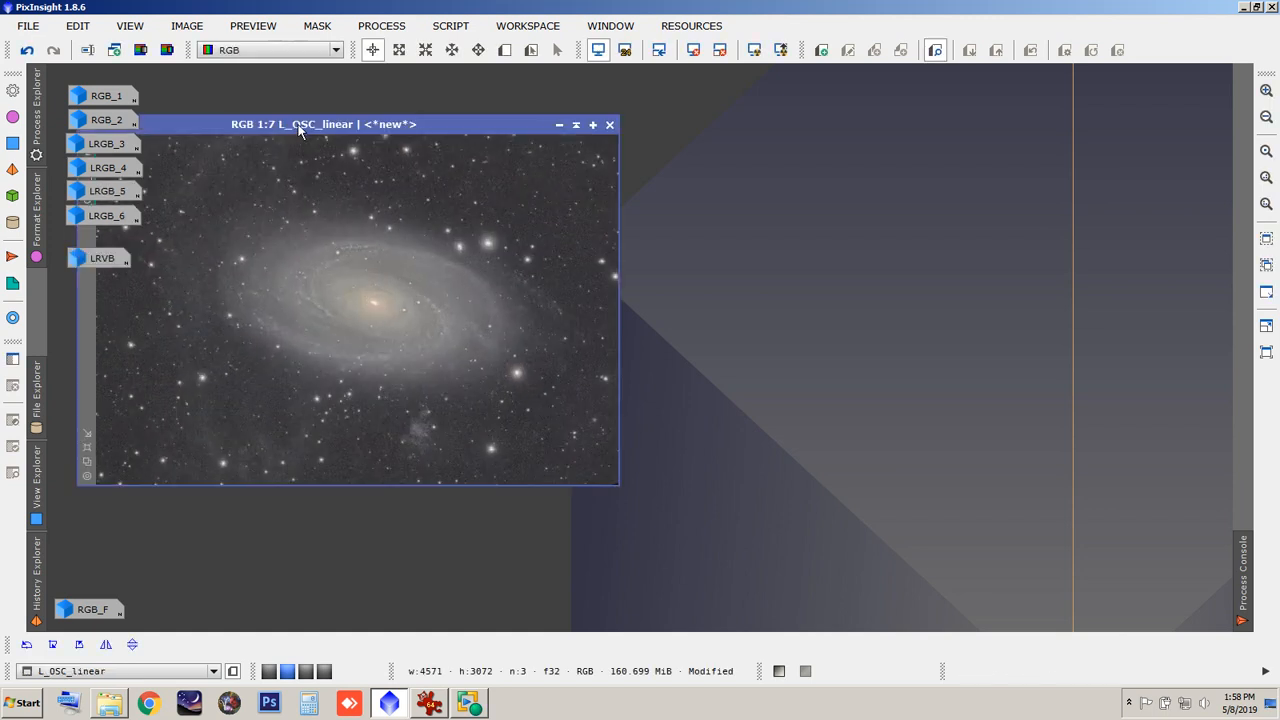
{"action": "double_click", "coordinate": [100, 96]}
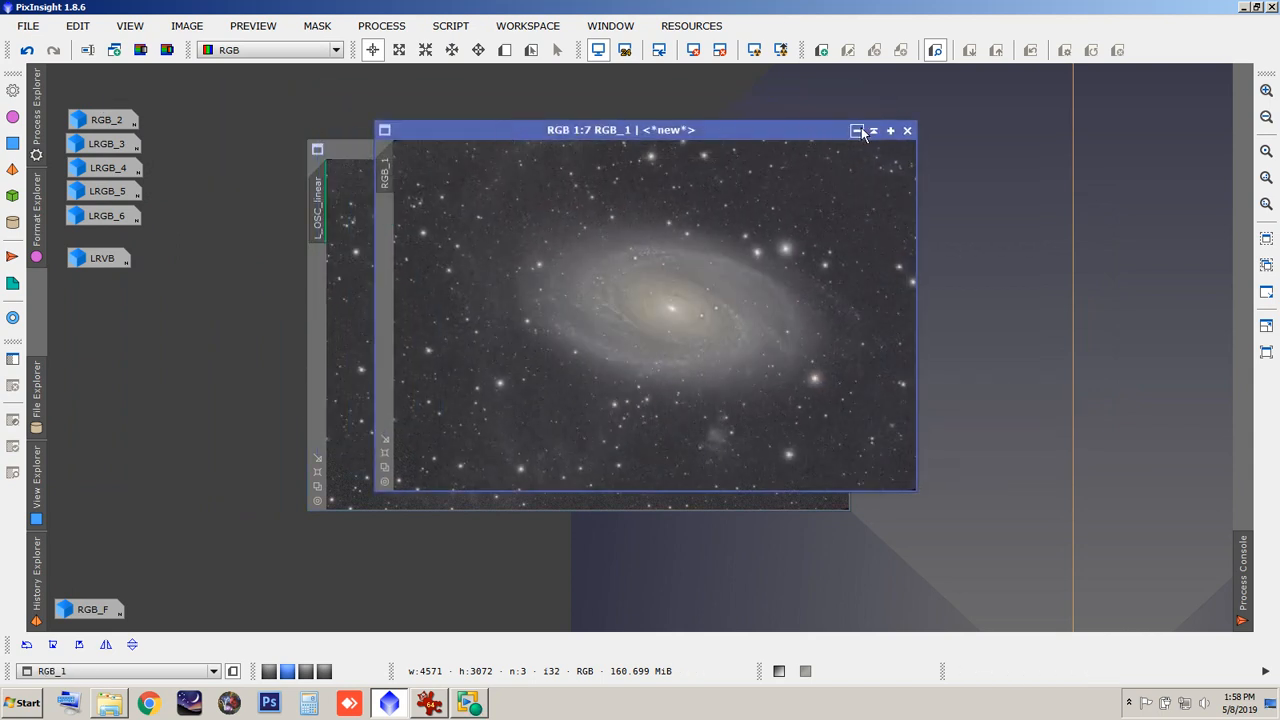
{"action": "left_click", "coordinate": [857, 130]}
Step: Restore LRGB_4 and arrange it beside L_OSC_linear so the two galaxies can be compared
{"action": "double_click", "coordinate": [100, 167]}
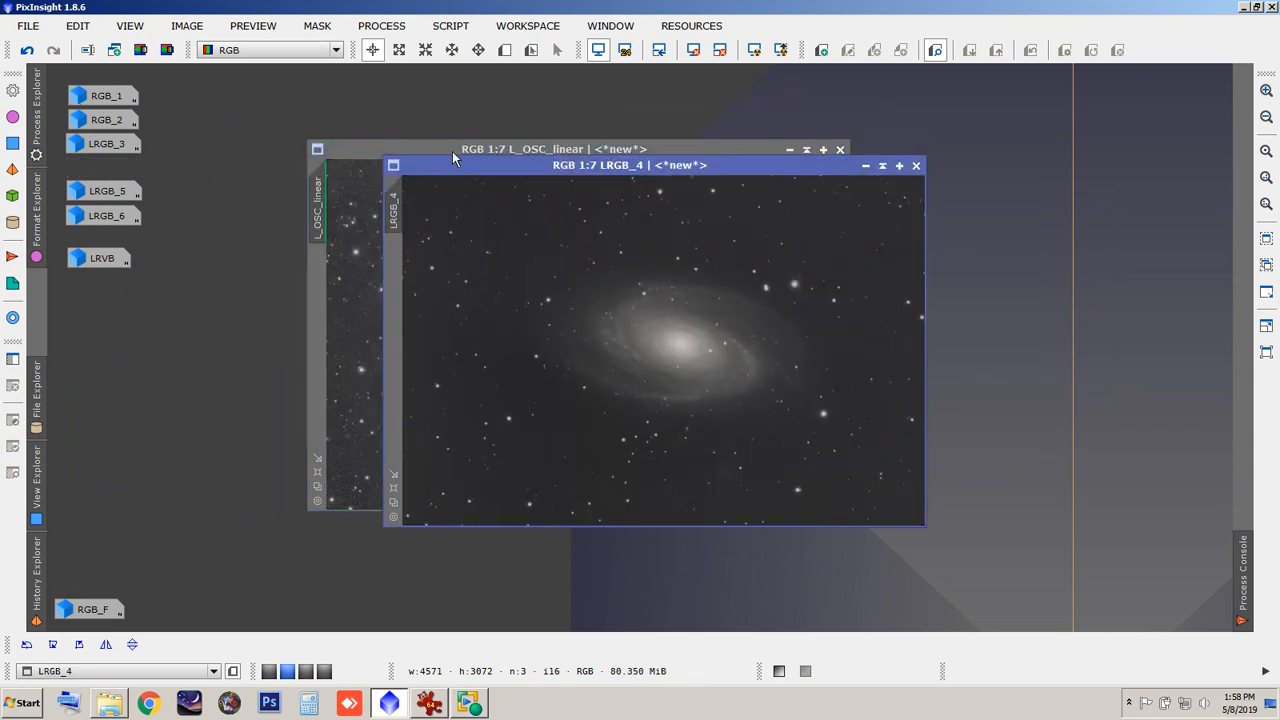
{"action": "left_click_drag", "start_coordinate": [450, 163], "coordinate": [629, 165]}
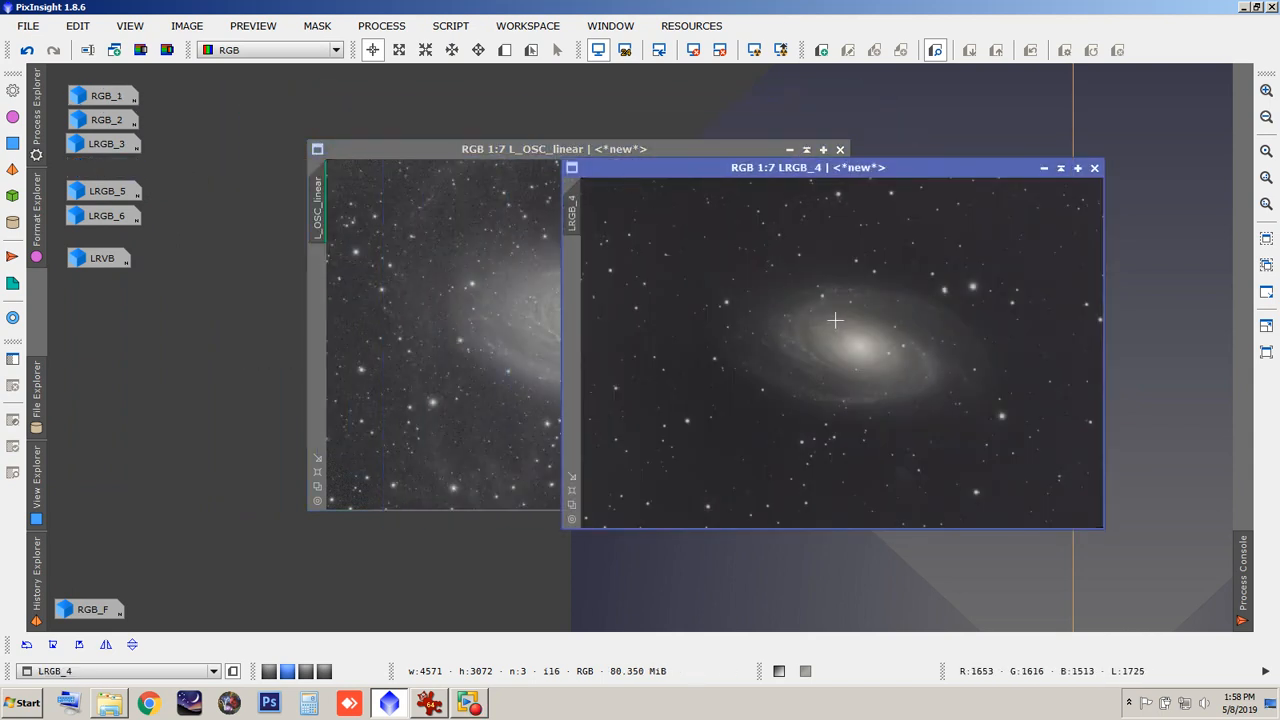
{"action": "left_click", "coordinate": [503, 153]}
{"action": "left_click_drag", "start_coordinate": [503, 153], "coordinate": [391, 104]}
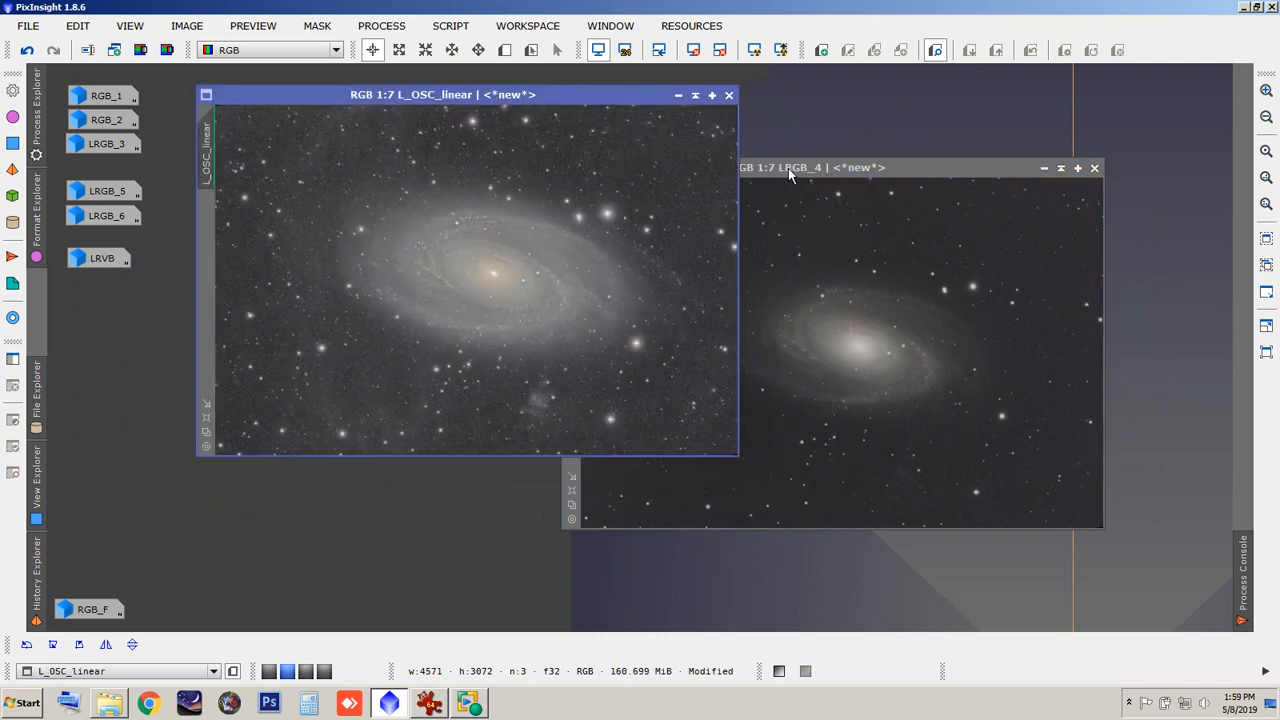
{"action": "left_click_drag", "start_coordinate": [800, 168], "coordinate": [667, 173]}
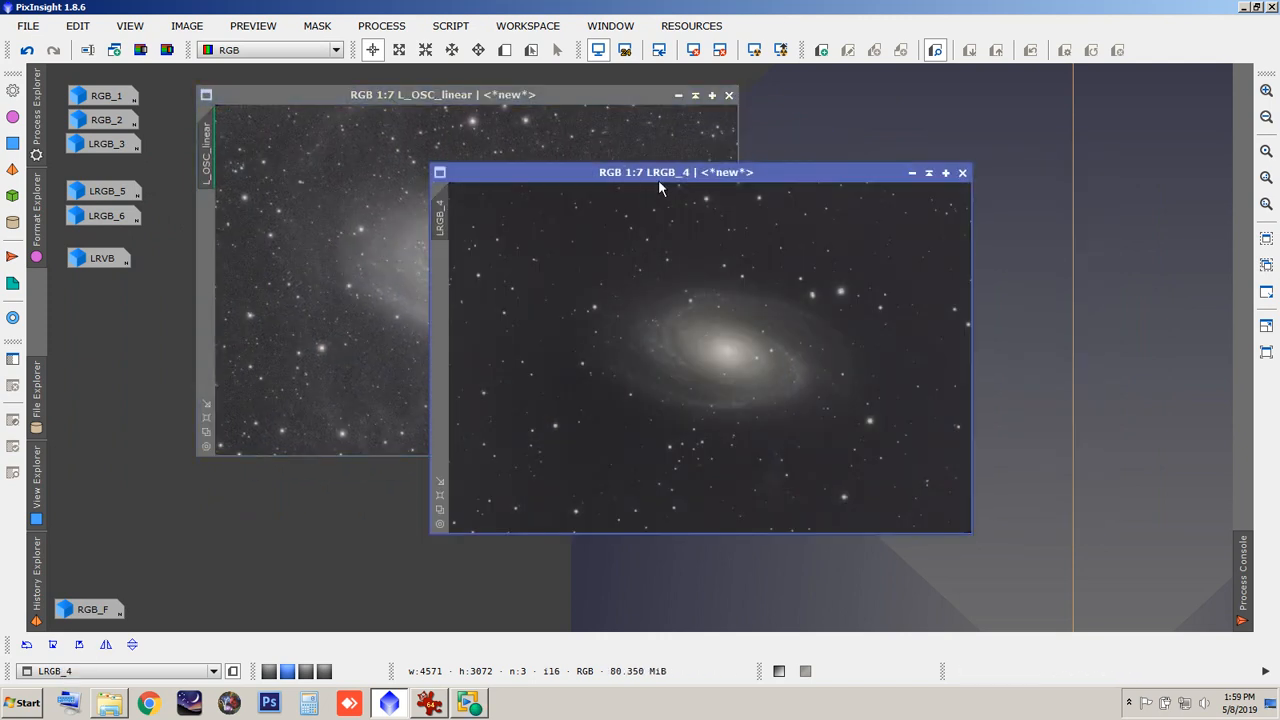
{"action": "left_click_drag", "start_coordinate": [518, 177], "coordinate": [717, 178]}
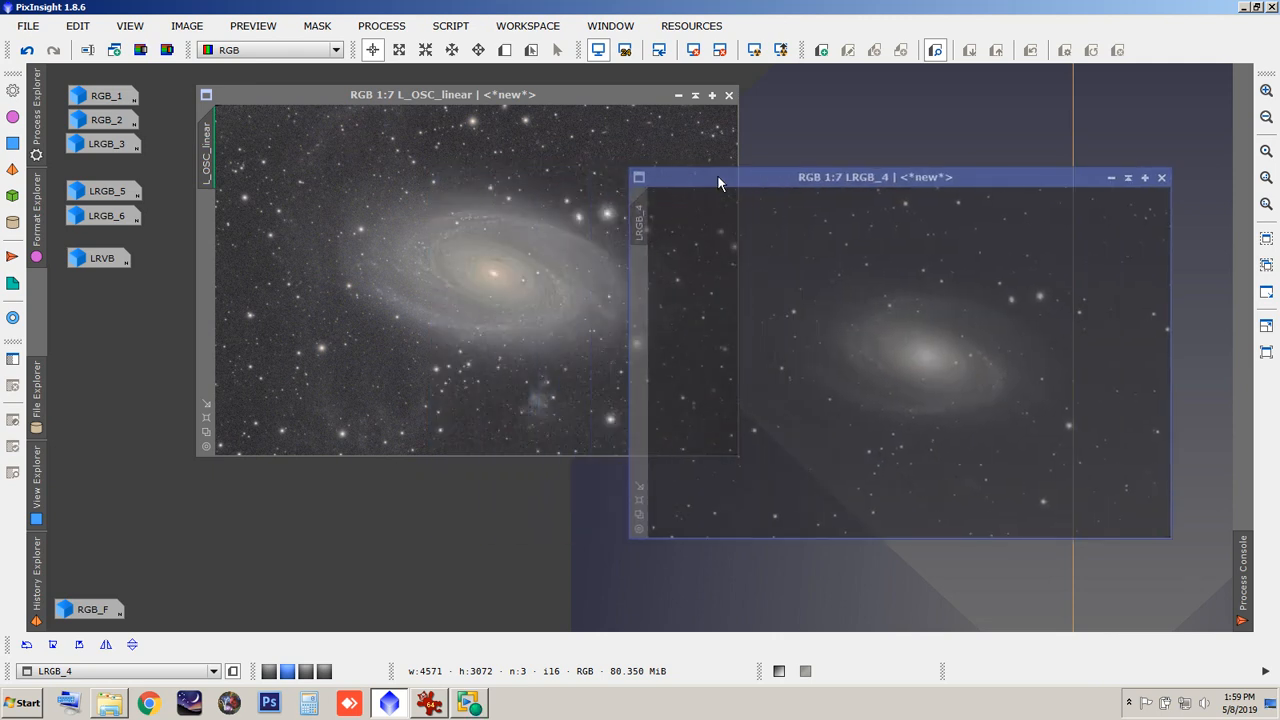
Step: Convert L_OSC_linear to grayscale and inspect its galaxy core and the whole frame
{"action": "left_click", "coordinate": [428, 97]}
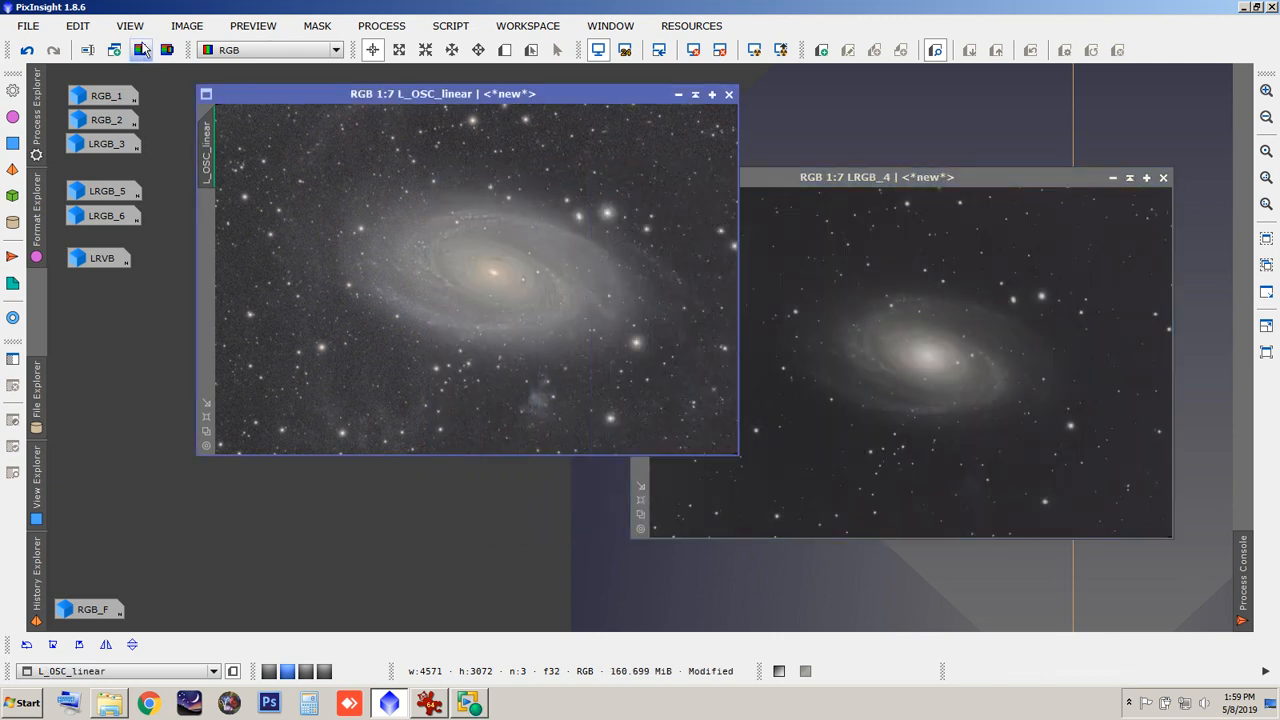
{"action": "left_click", "coordinate": [184, 27]}
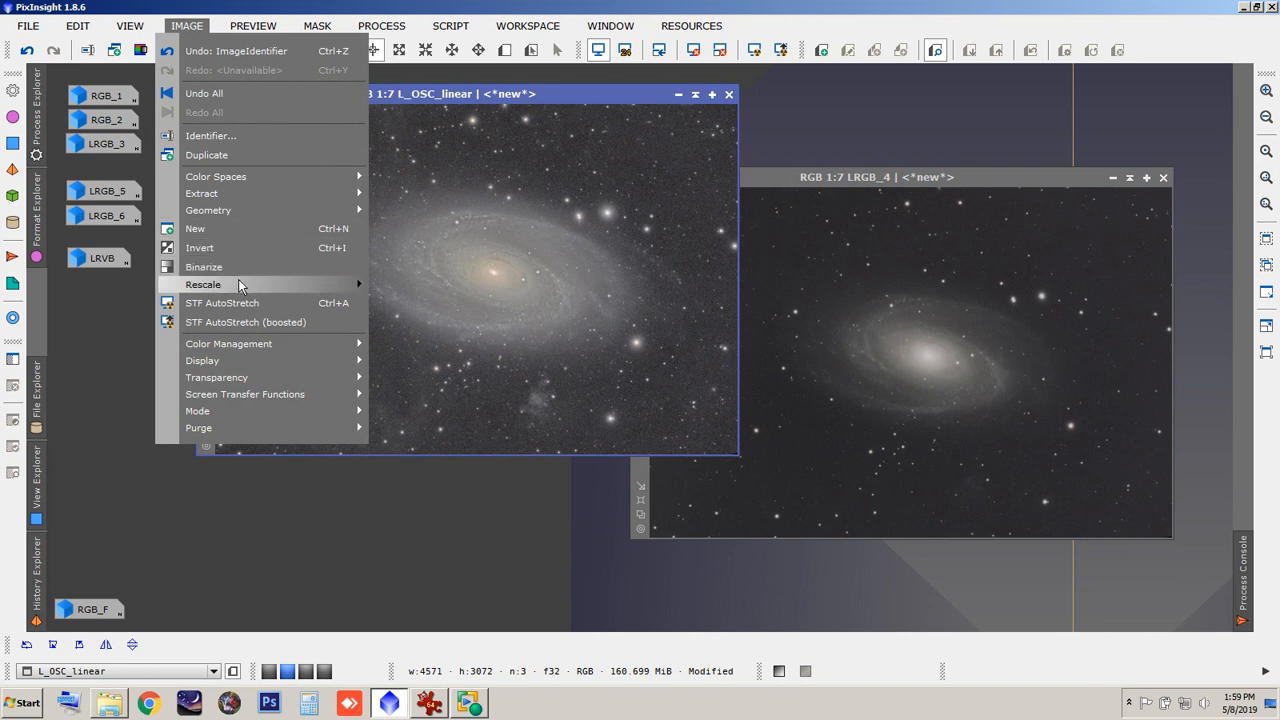
{"action": "mouse_move", "coordinate": [238, 287]}
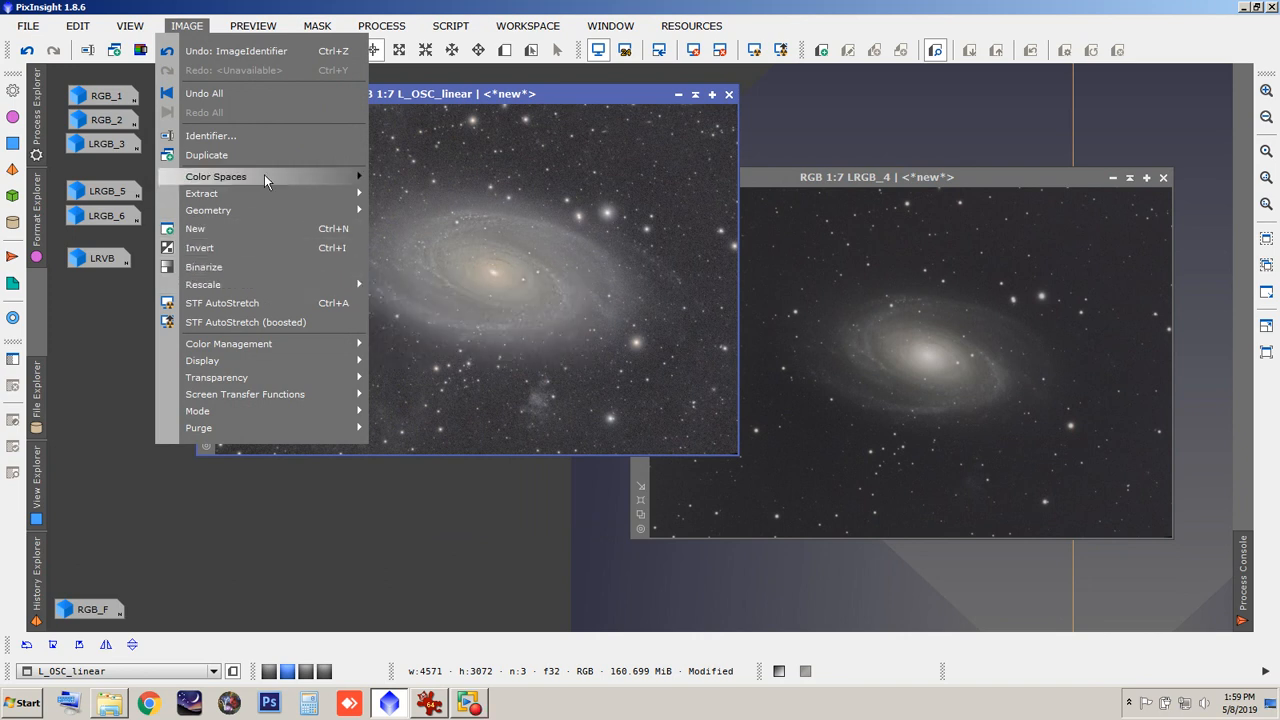
{"action": "mouse_move", "coordinate": [300, 176]}
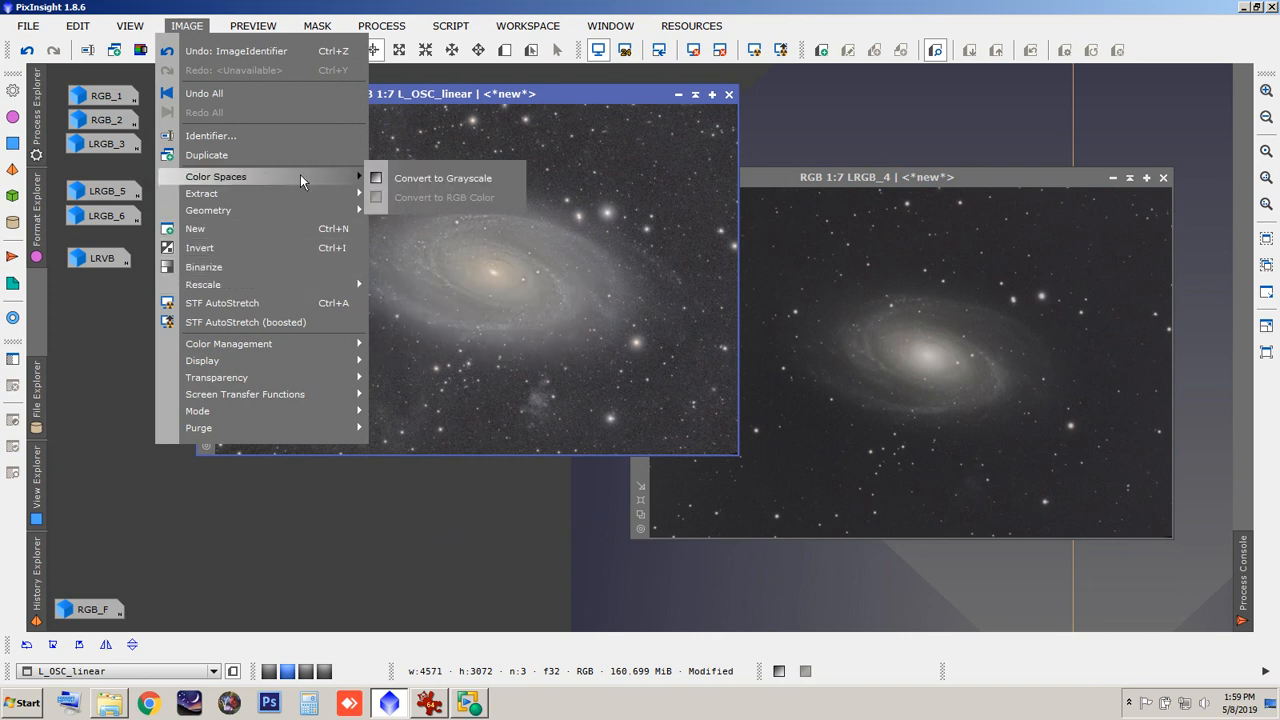
{"action": "left_click", "coordinate": [439, 175]}
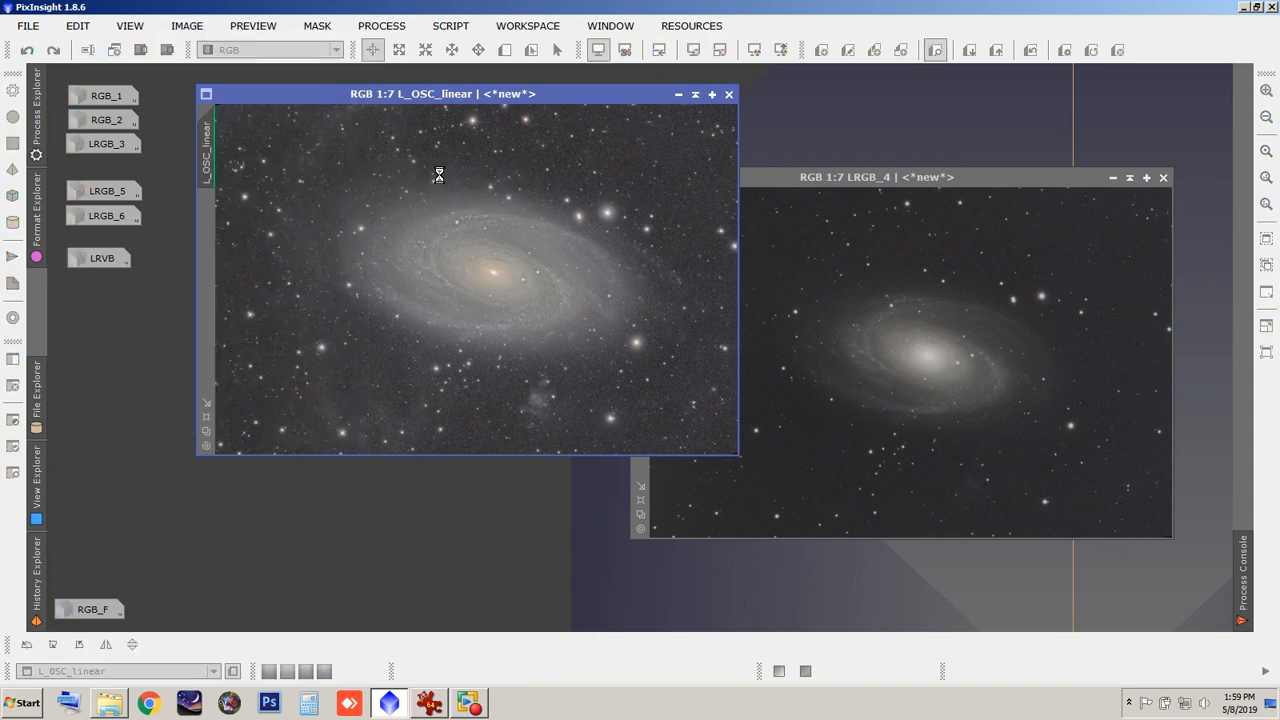
{"action": "scroll", "coordinate": [436, 256], "scroll_direction": "up", "scroll_amount": 3}
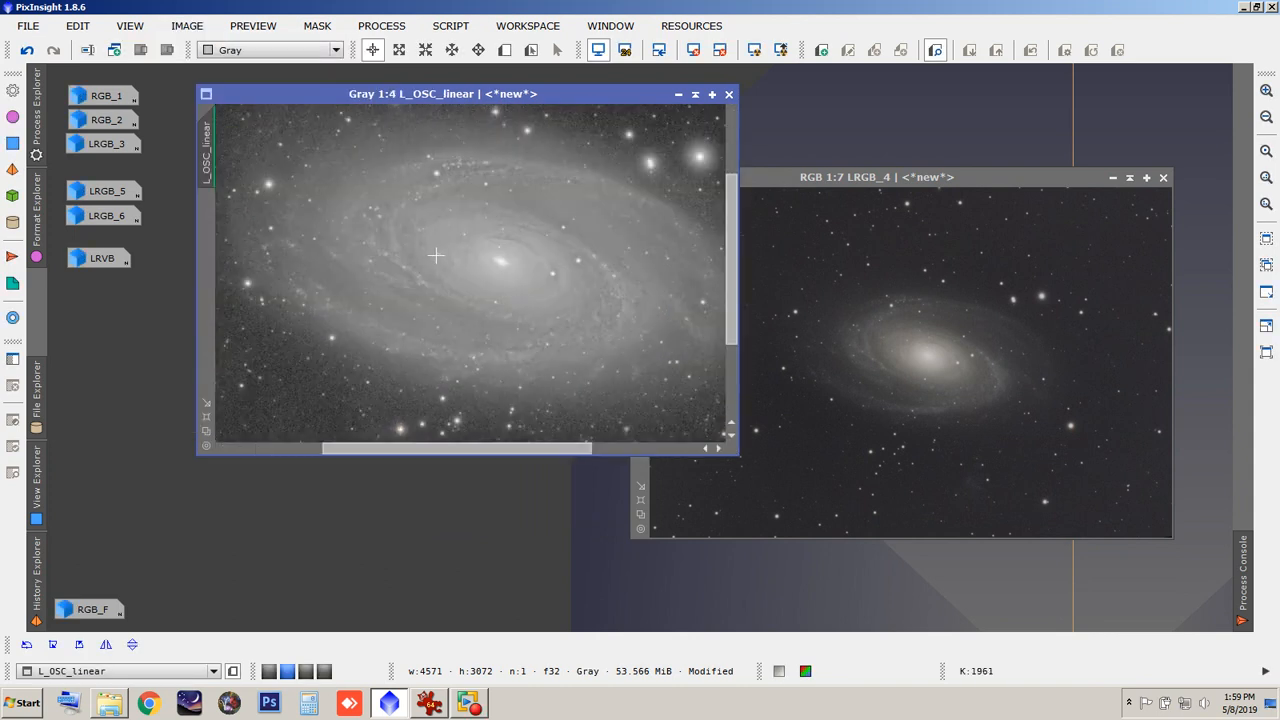
{"action": "scroll", "coordinate": [436, 256], "scroll_direction": "down", "scroll_amount": 4}
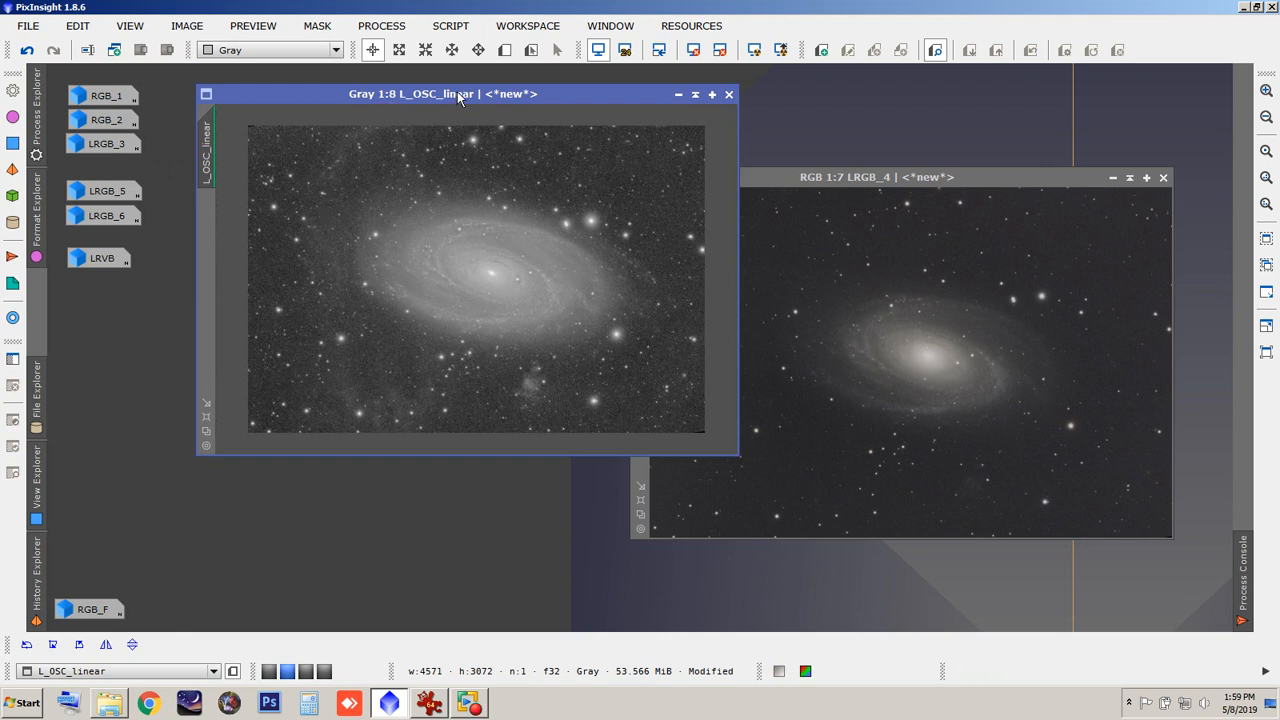
Step: Stack LRGB_4 and L_OSC_linear precisely over each other at 1:7 zoom to compare the two galaxies
{"action": "left_click_drag", "start_coordinate": [812, 177], "coordinate": [594, 130]}
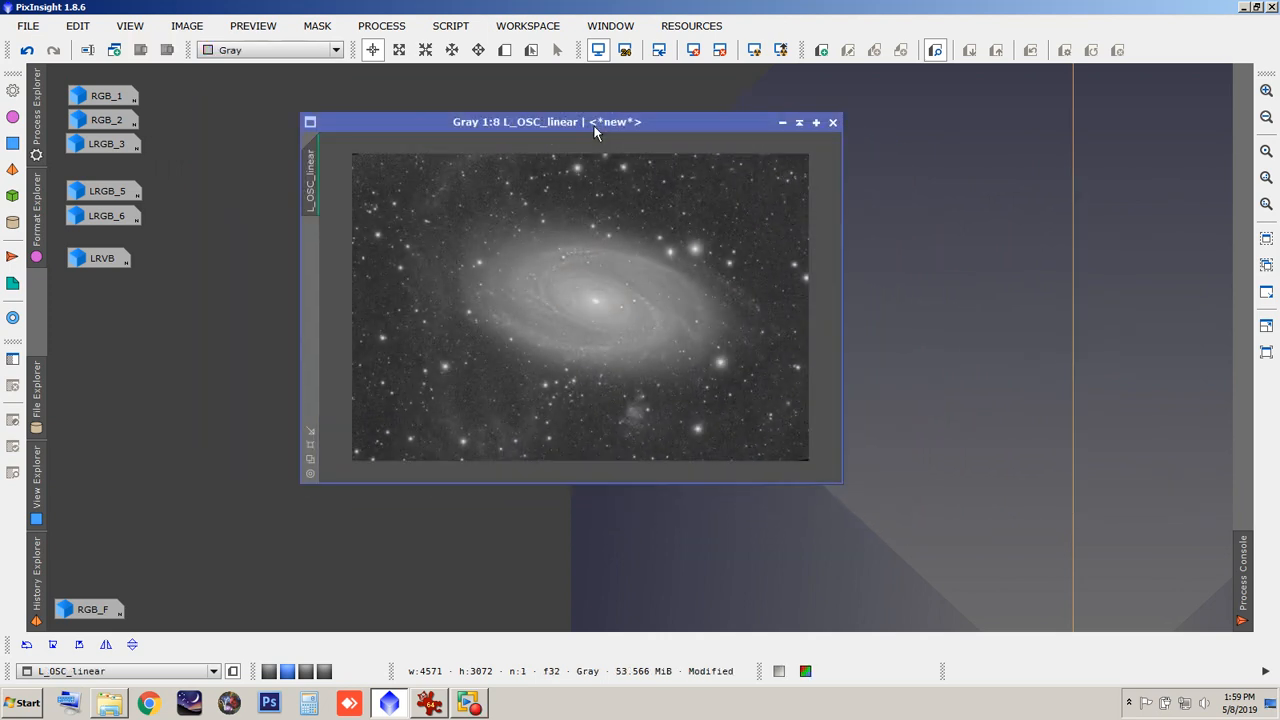
{"action": "left_click_drag", "start_coordinate": [591, 121], "coordinate": [788, 162]}
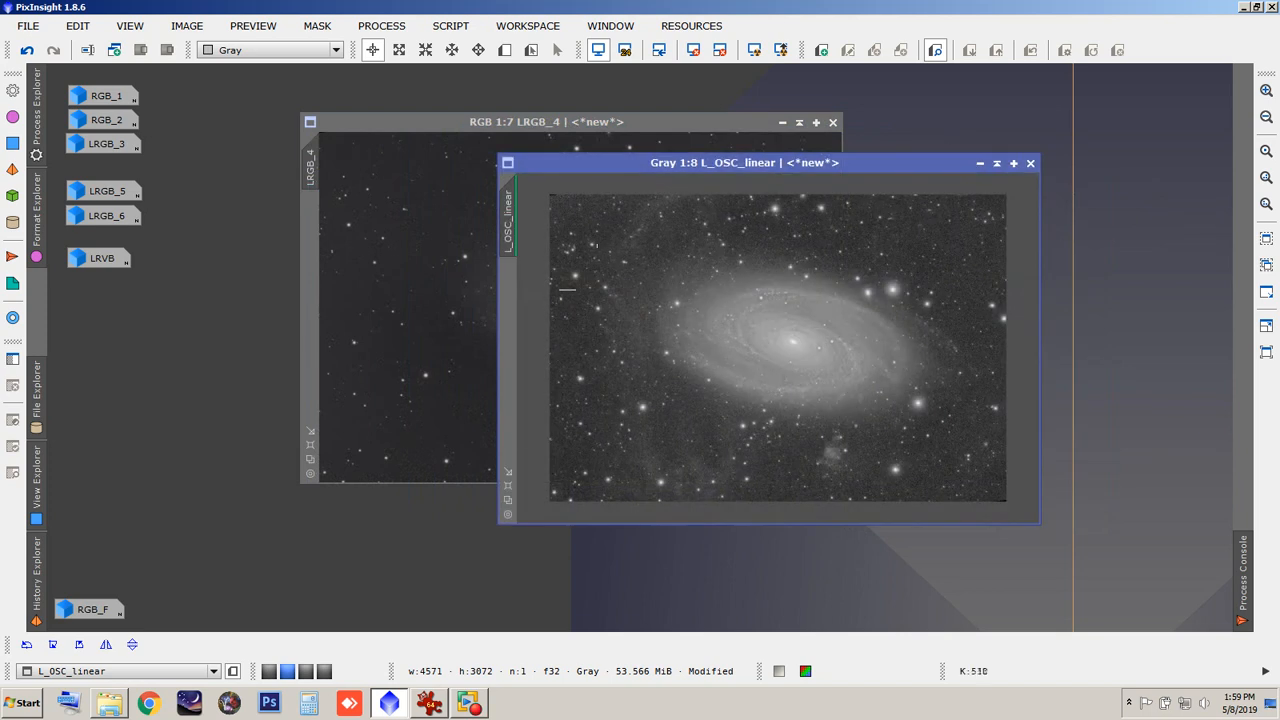
{"action": "scroll", "coordinate": [686, 170], "scroll_direction": "up", "scroll_amount": 1}
{"action": "left_click_drag", "start_coordinate": [688, 165], "coordinate": [525, 122]}
{"action": "left_click_drag", "start_coordinate": [646, 124], "coordinate": [674, 151]}
{"action": "left_click", "coordinate": [634, 128]}
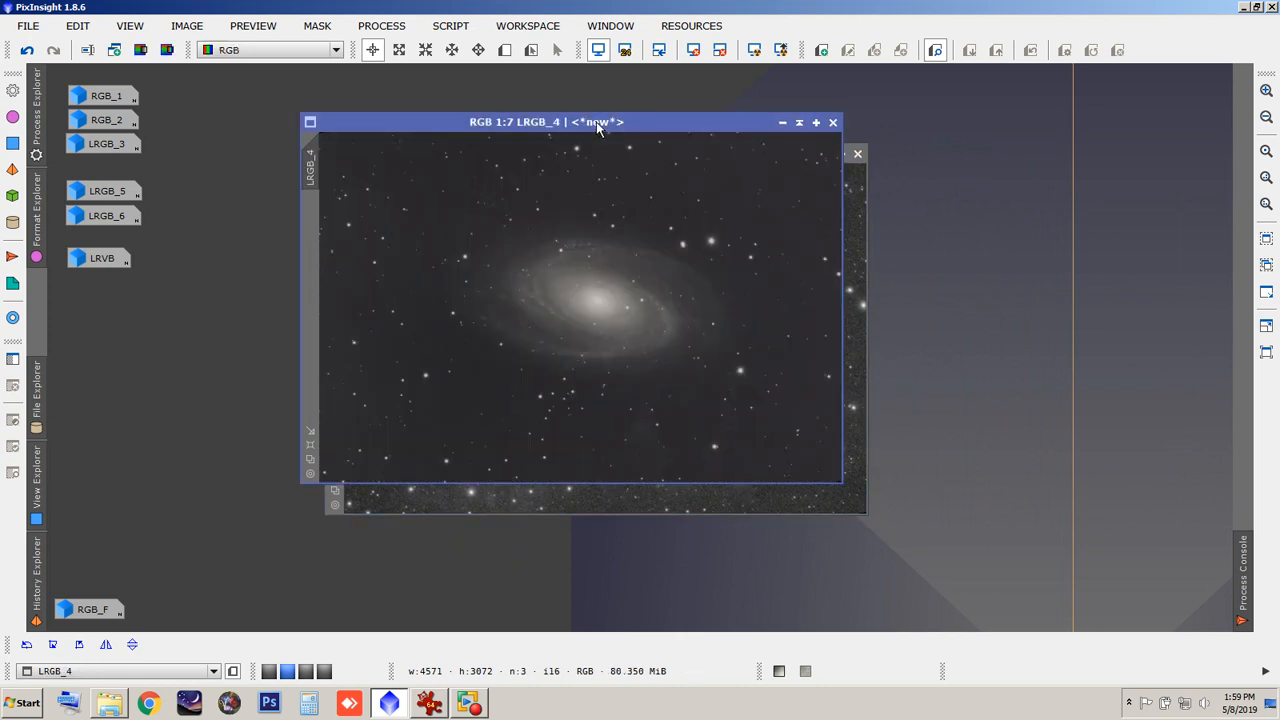
{"action": "left_click_drag", "start_coordinate": [558, 125], "coordinate": [585, 152]}
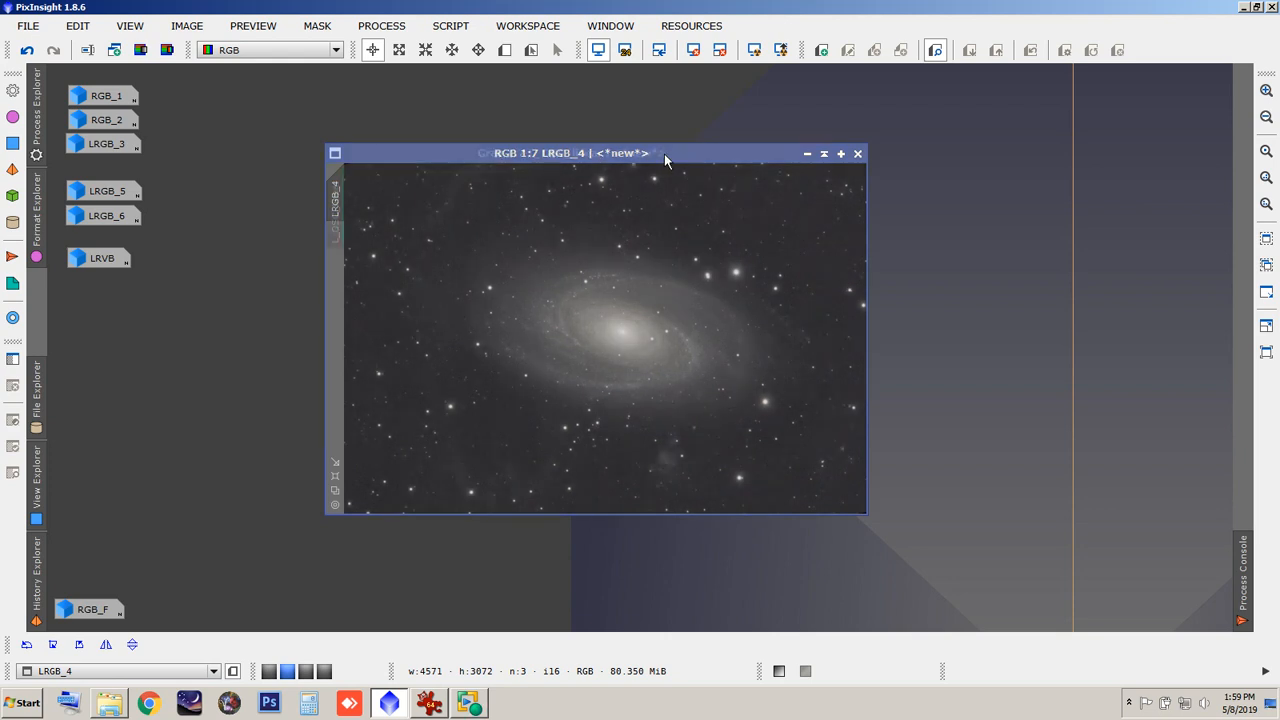
Step: Minimise LRGB_4 and L_OSC_linear, switch to the first workspace, and minimise the OSC image there
{"action": "left_click", "coordinate": [807, 153]}
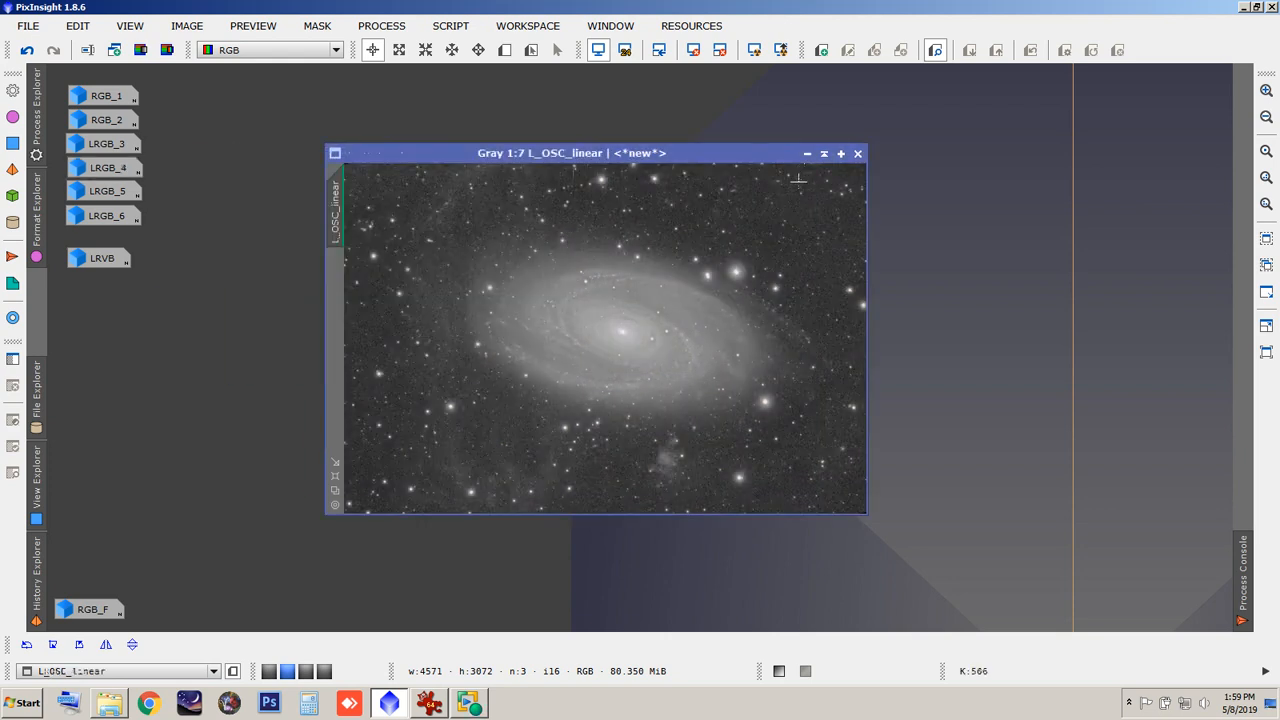
{"action": "left_click", "coordinate": [806, 156]}
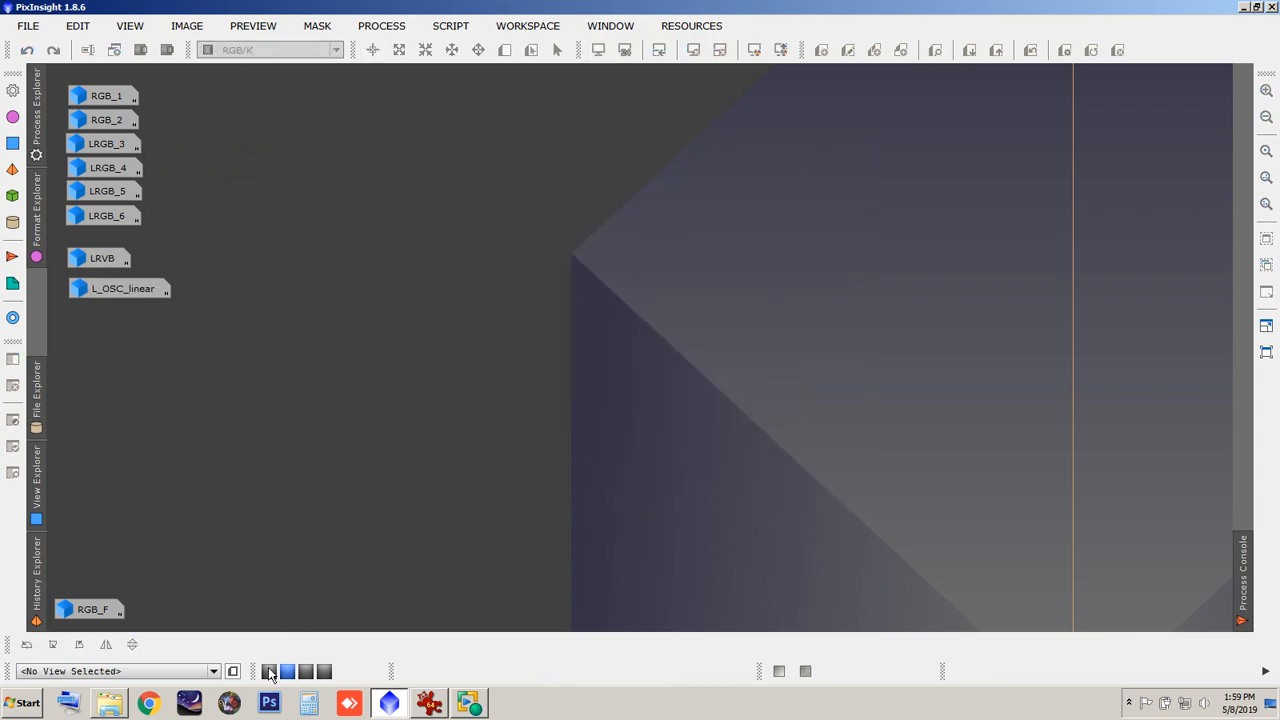
{"action": "left_click", "coordinate": [269, 671]}
{"action": "left_click_drag", "start_coordinate": [394, 120], "coordinate": [510, 103]}
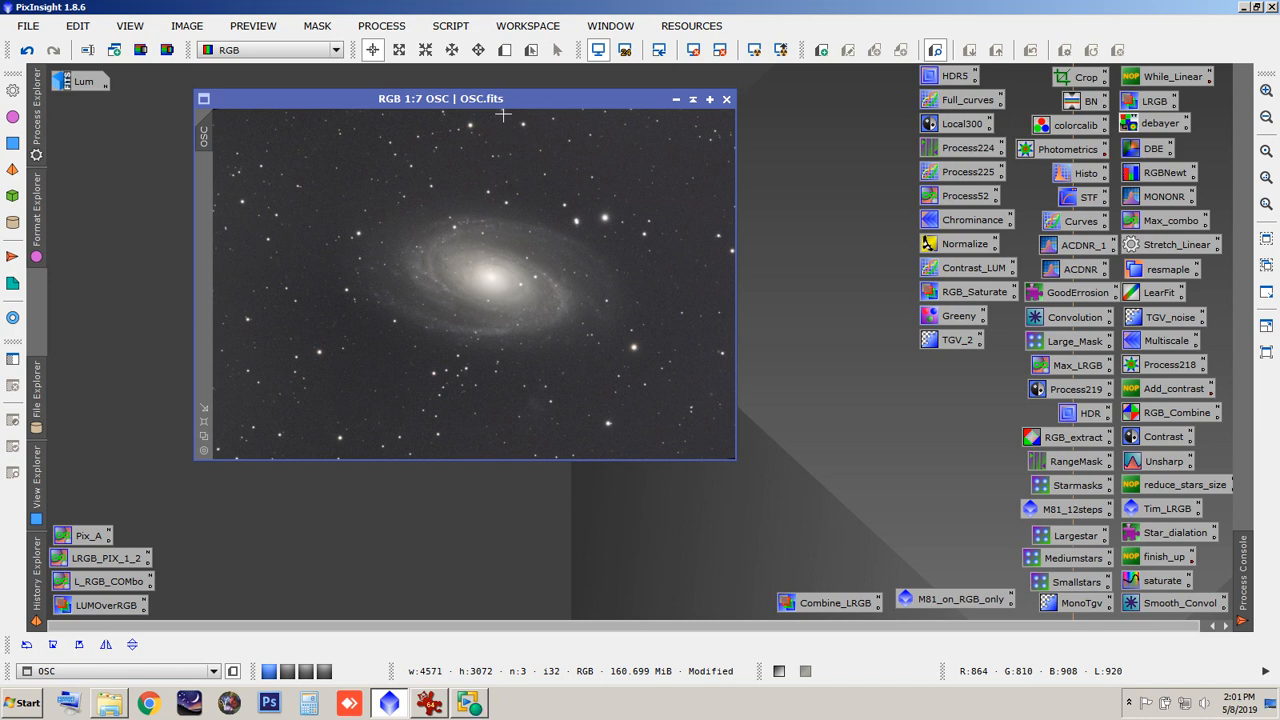
{"action": "left_click", "coordinate": [676, 99]}
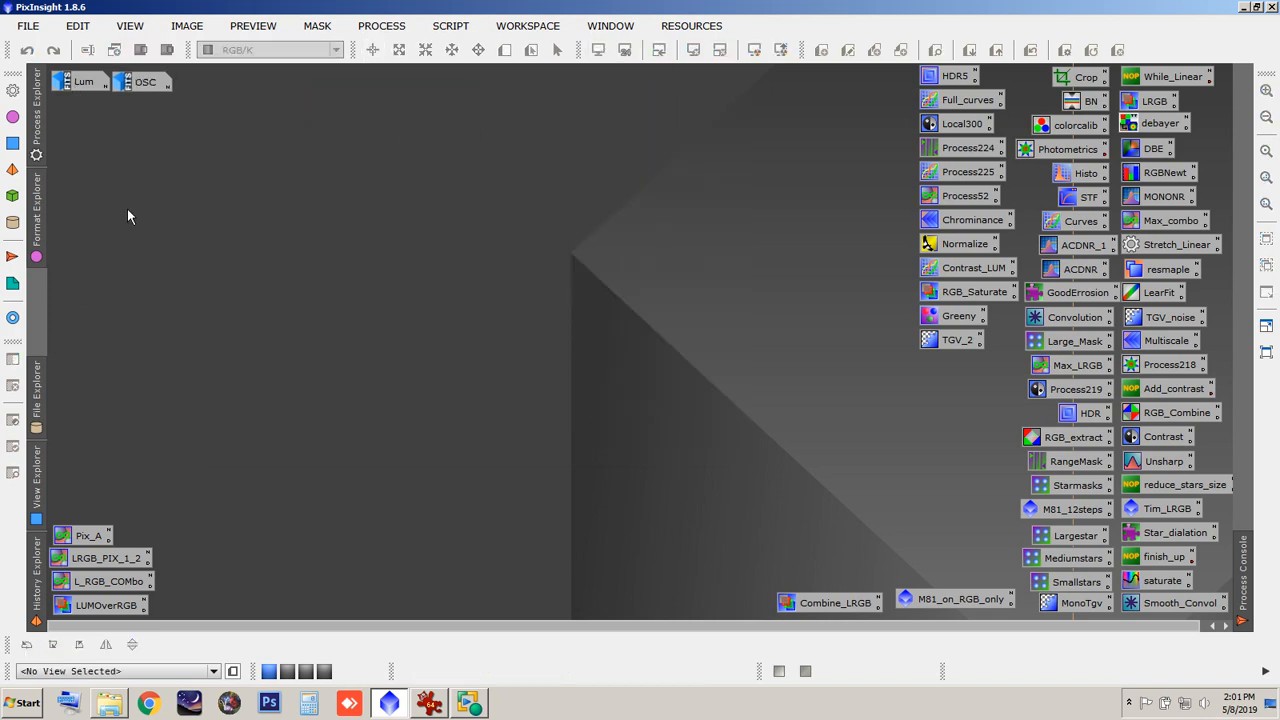
Step: Open RGB_B.Fits, RGB_G.Fits and RGB_R.Fits together and spread their windows in a cascade from red to blue
{"action": "left_click", "coordinate": [30, 26]}
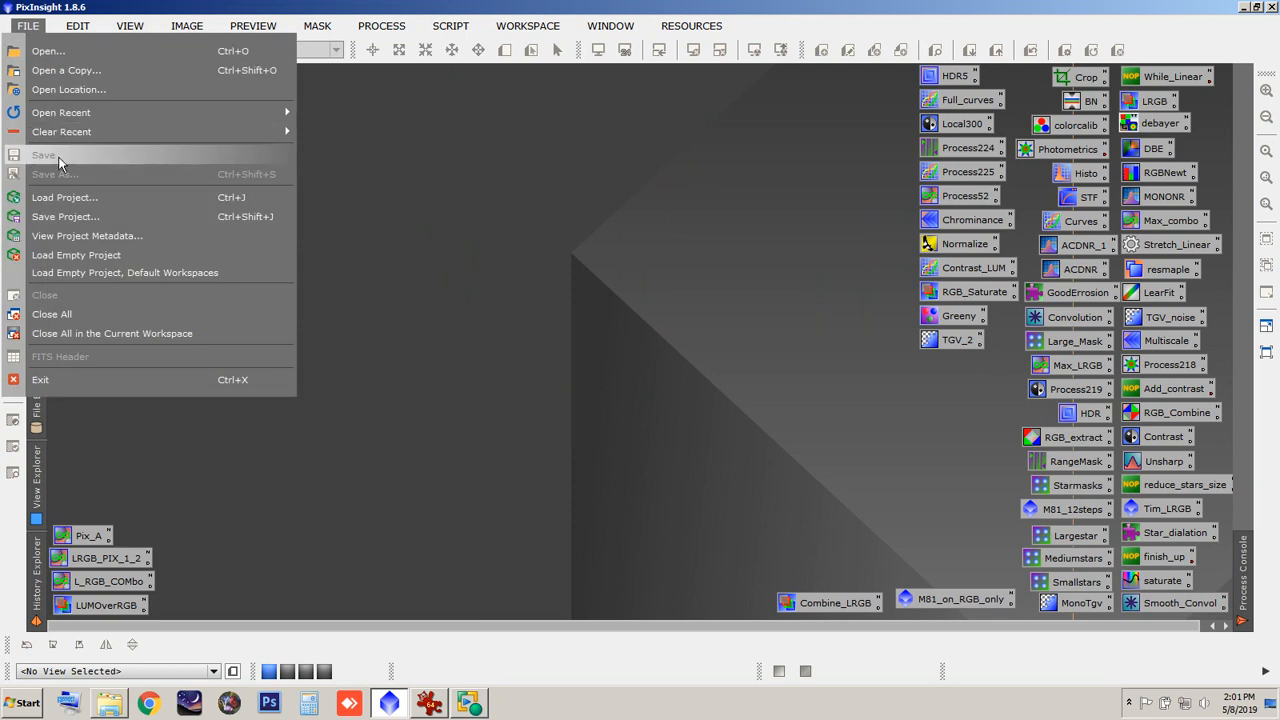
{"action": "left_click", "coordinate": [375, 187]}
{"action": "double_click", "coordinate": [493, 229]}
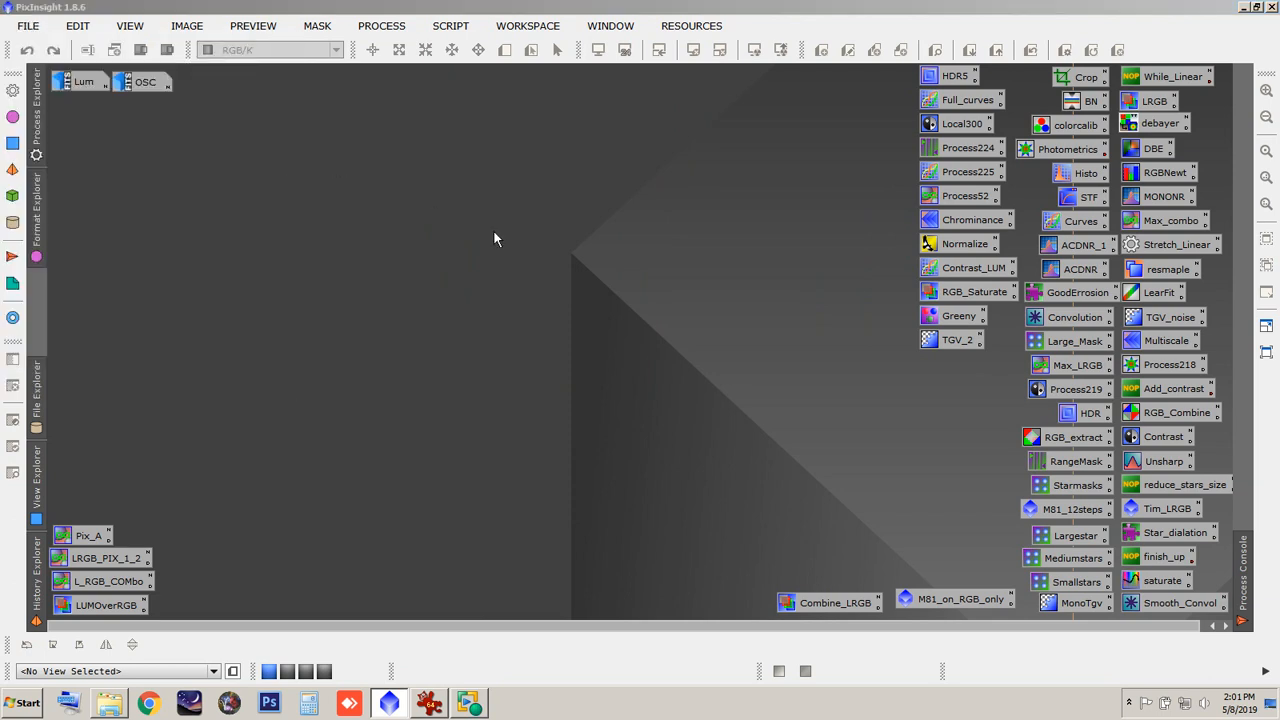
{"action": "left_click_drag", "start_coordinate": [357, 257], "coordinate": [343, 207]}
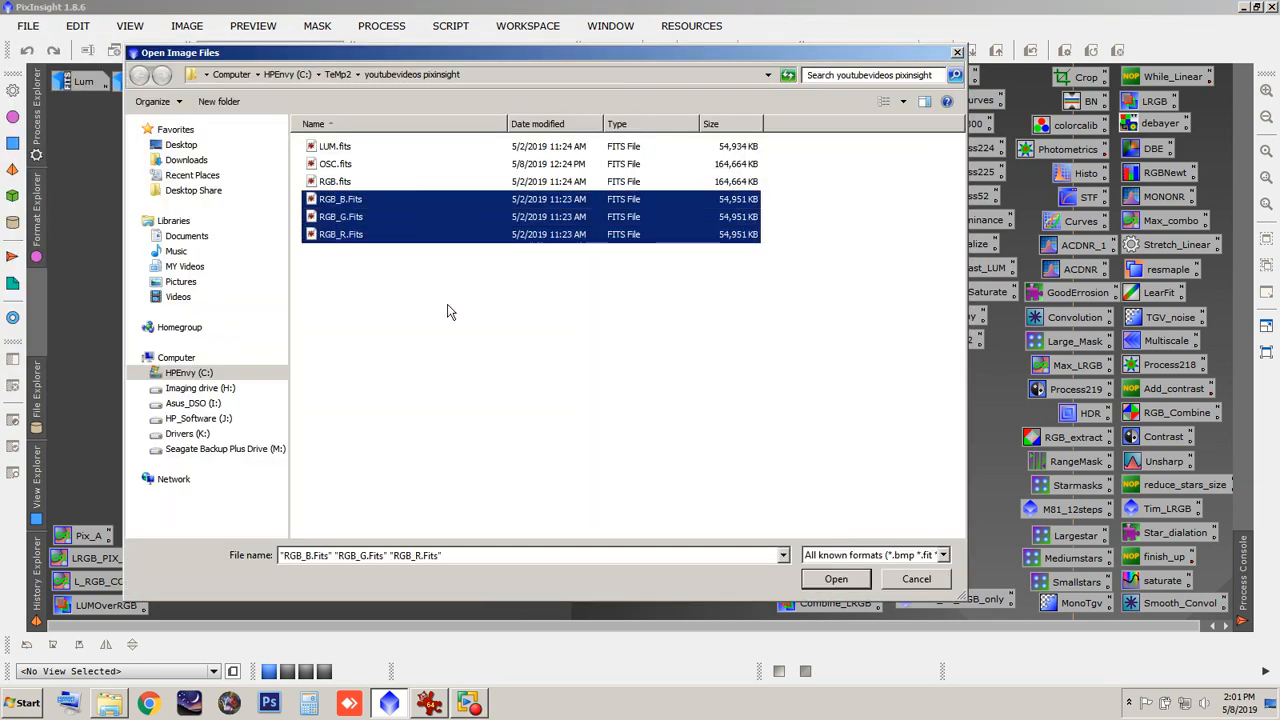
{"action": "left_click", "coordinate": [834, 579]}
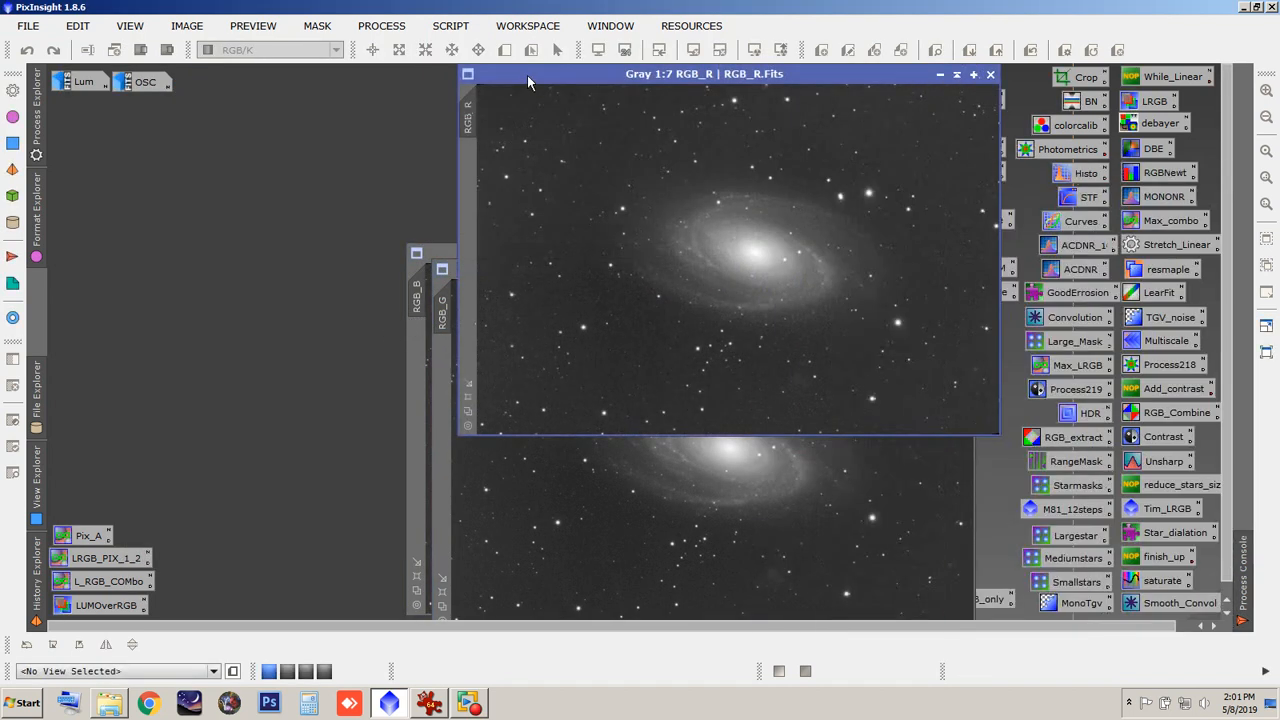
{"action": "left_click_drag", "start_coordinate": [527, 75], "coordinate": [181, 130]}
{"action": "left_click_drag", "start_coordinate": [730, 269], "coordinate": [494, 200]}
{"action": "left_click_drag", "start_coordinate": [803, 256], "coordinate": [655, 248]}
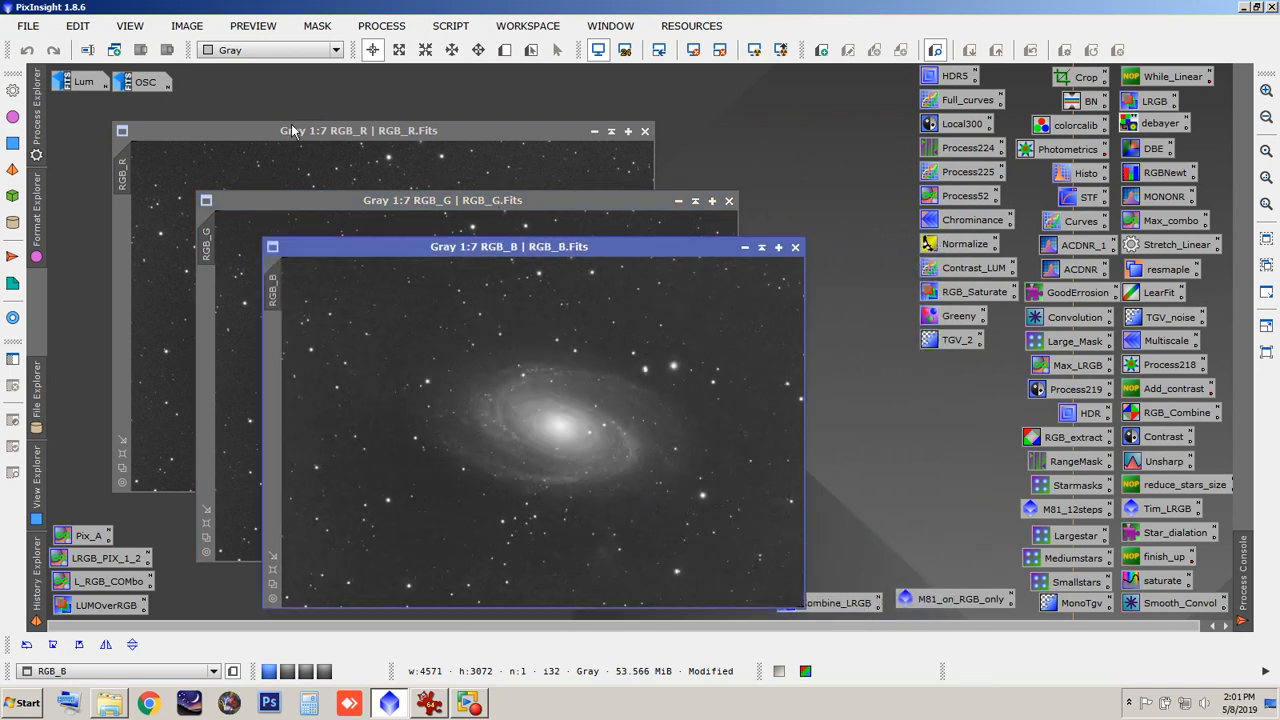
Step: Restore the Lum image, reduce it to 1:7 zoom, and place it over the cascaded colour channel images
{"action": "double_click", "coordinate": [84, 83]}
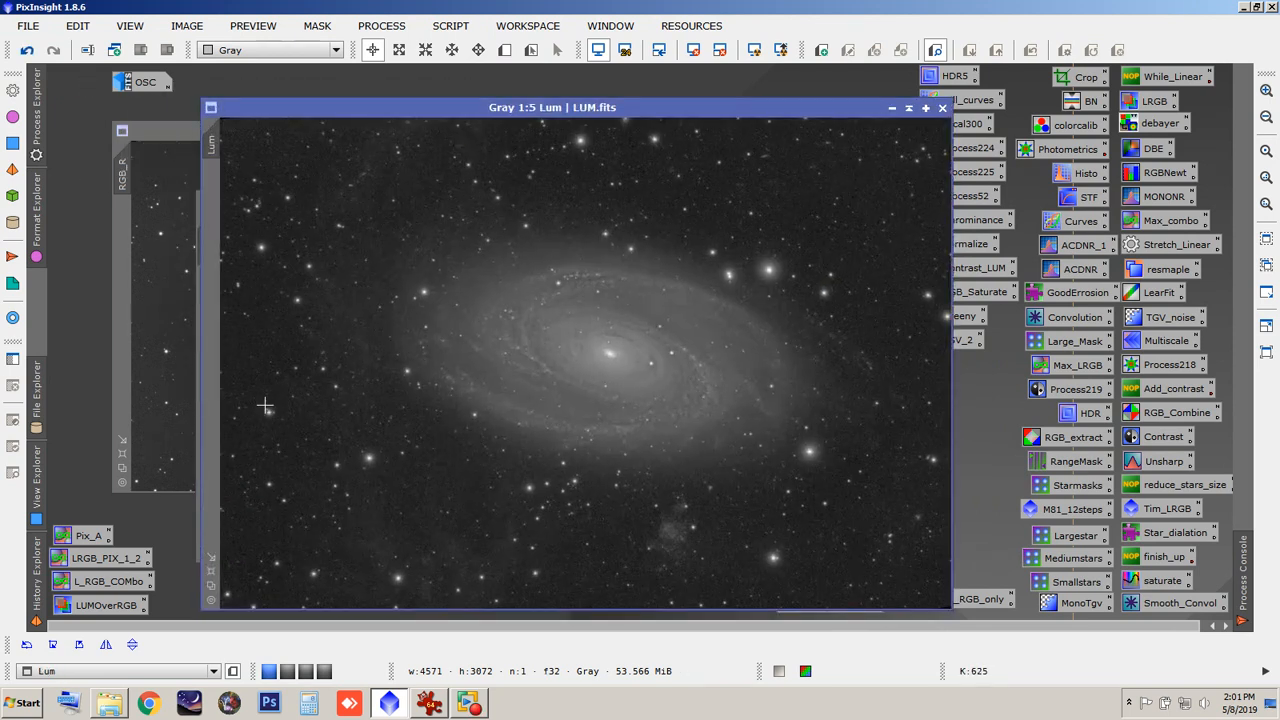
{"action": "left_click", "coordinate": [216, 588]}
{"action": "left_click_drag", "start_coordinate": [336, 108], "coordinate": [685, 125]}
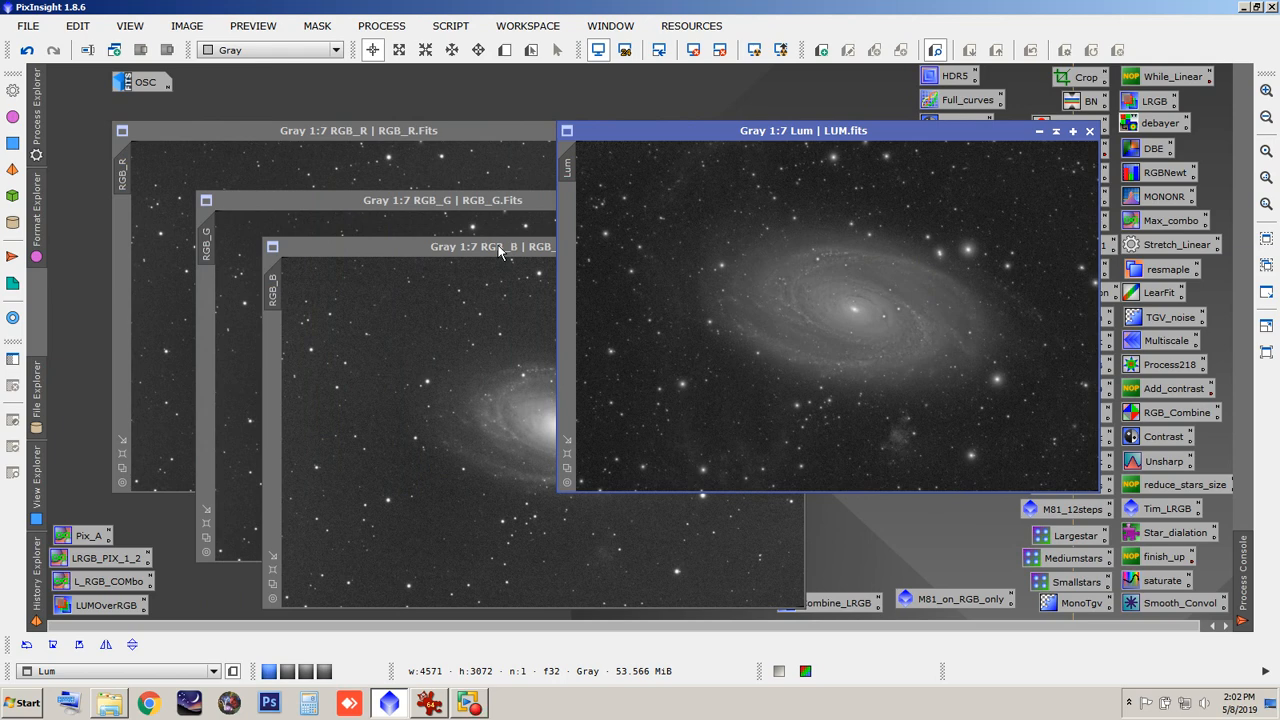
{"action": "left_click_drag", "start_coordinate": [629, 133], "coordinate": [323, 133]}
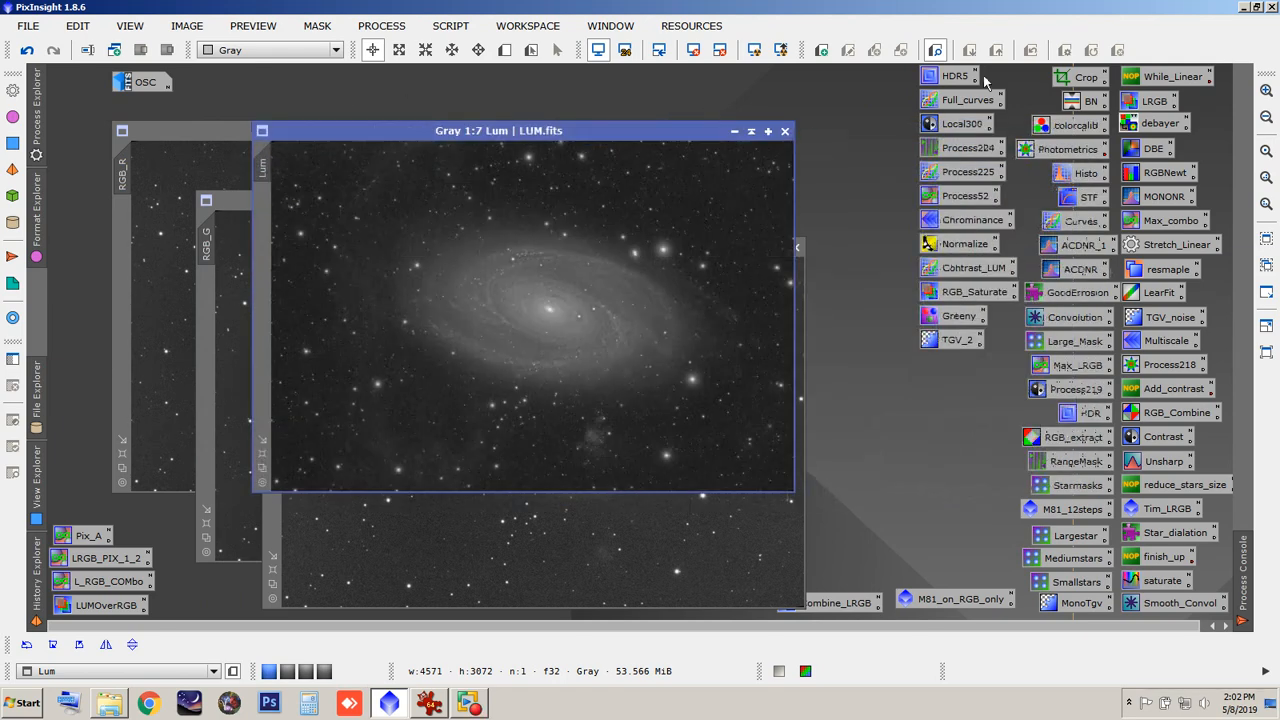
Step: Switch to Astro Pixel Processor and set its working directory to the "youtubevideos pixinsight" folder inside C:\TeMp2
{"action": "left_click", "coordinate": [1244, 8]}
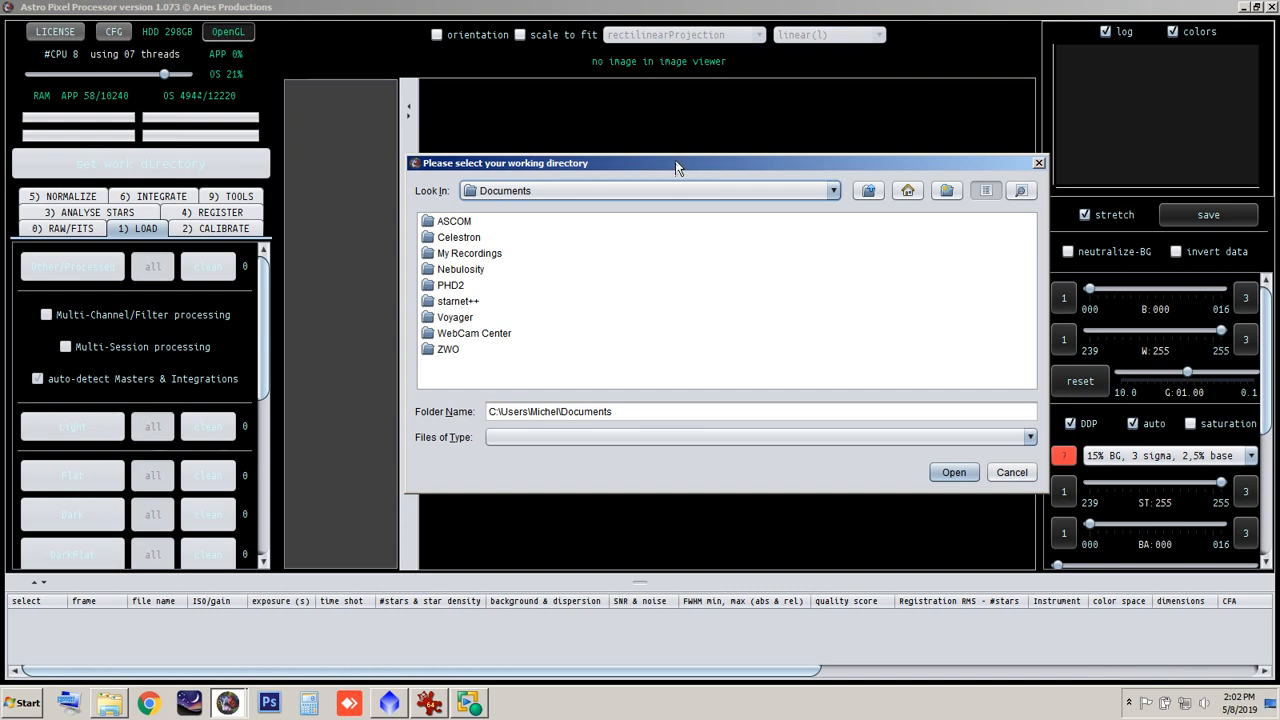
{"action": "left_click_drag", "start_coordinate": [676, 168], "coordinate": [565, 126]}
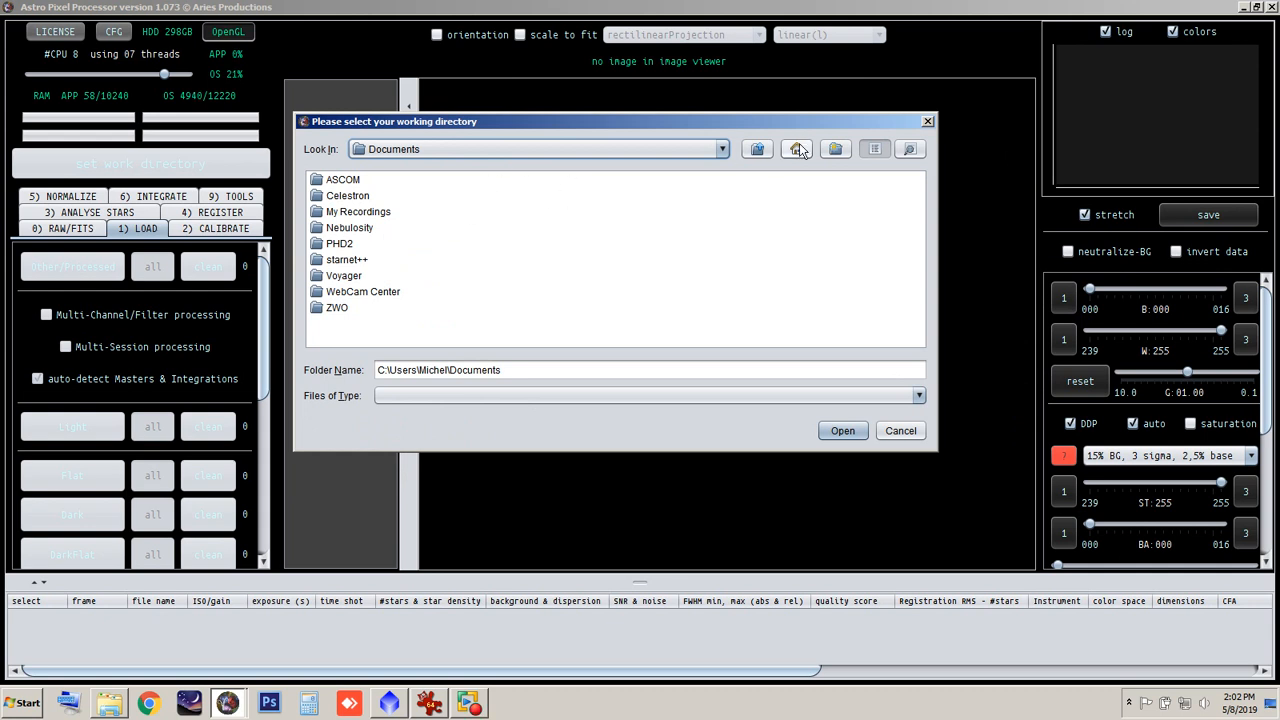
{"action": "left_click", "coordinate": [722, 149]}
{"action": "left_click", "coordinate": [434, 216]}
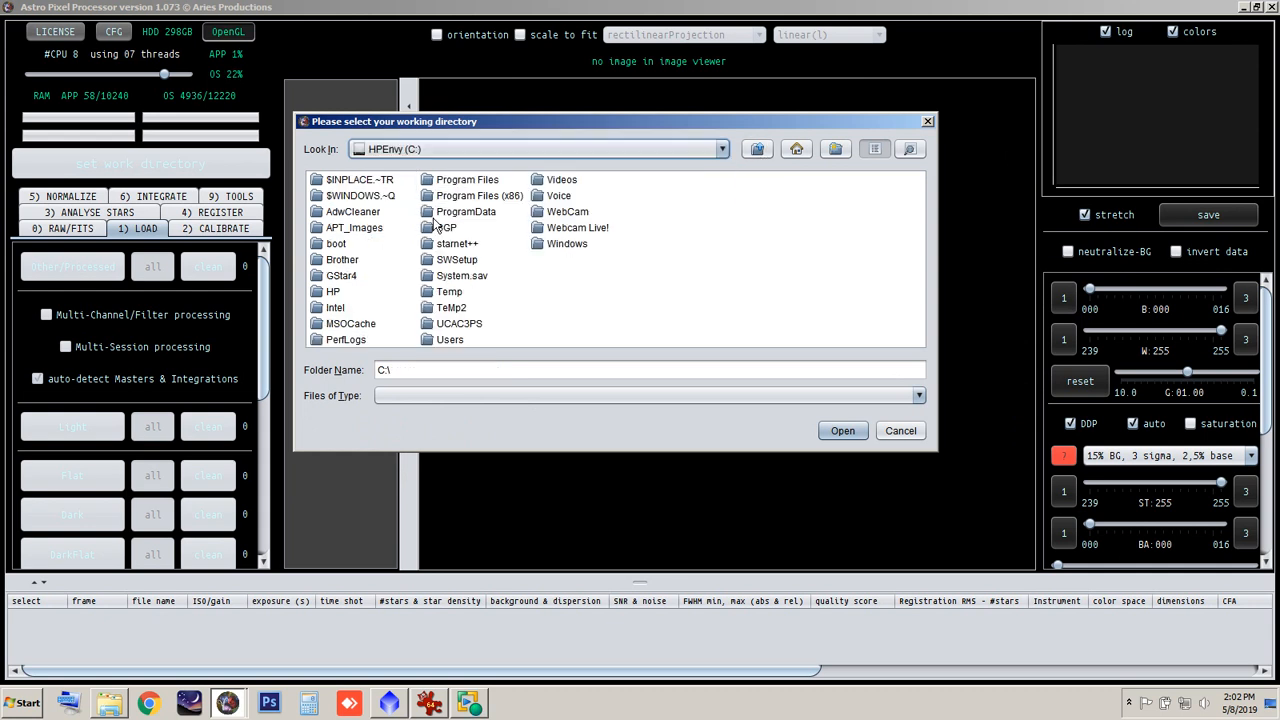
{"action": "double_click", "coordinate": [448, 313]}
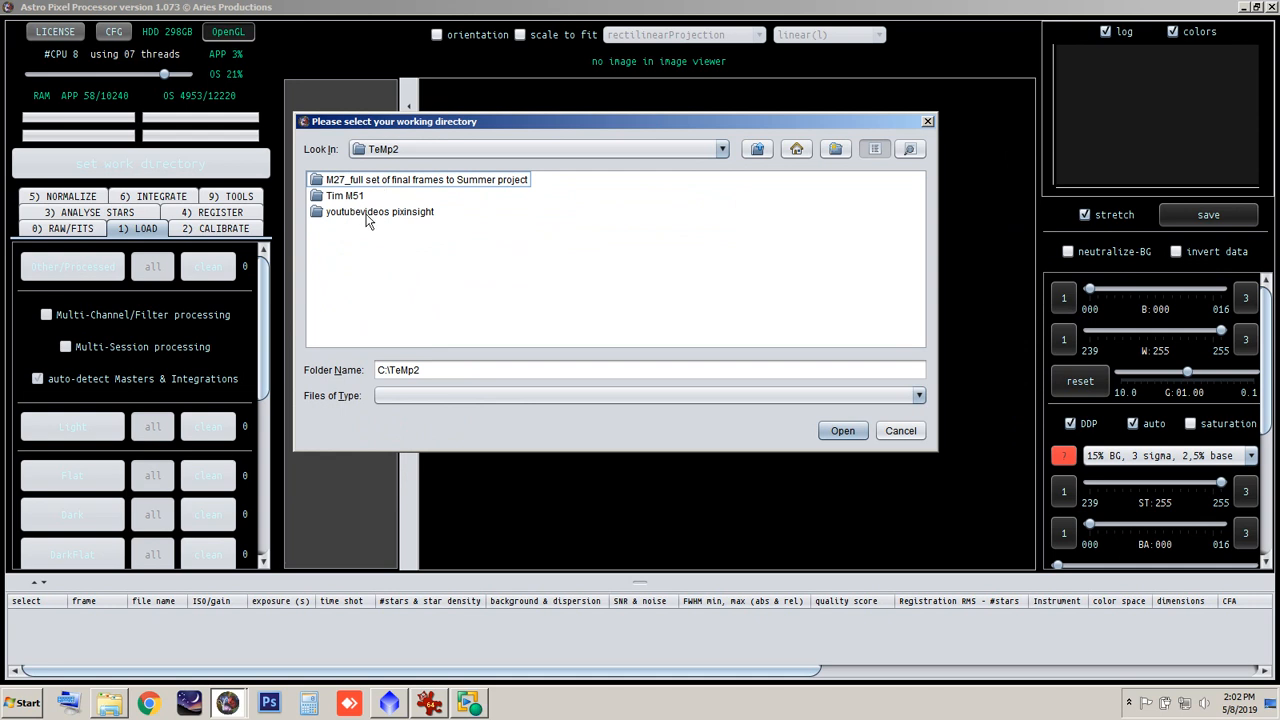
{"action": "left_click", "coordinate": [370, 212]}
{"action": "left_click", "coordinate": [832, 427]}
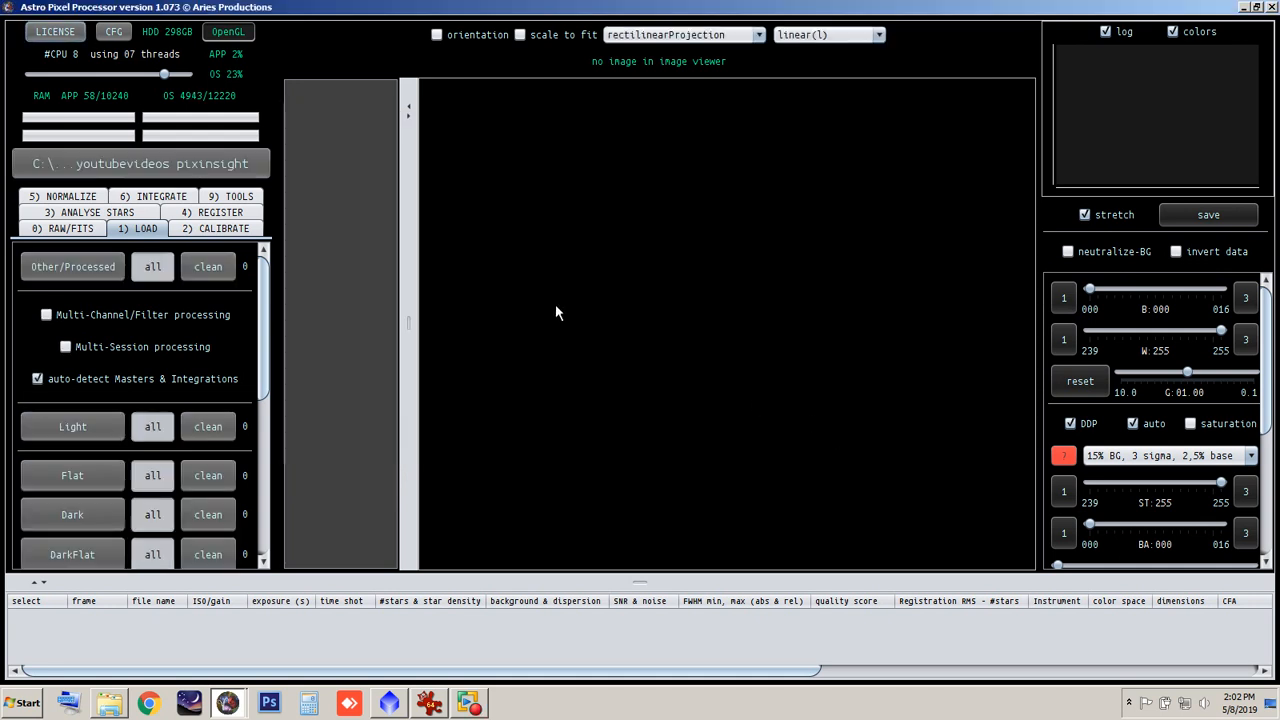
Step: Widen the empty image viewer and start the combine RGB tool
{"action": "left_click", "coordinate": [407, 107]}
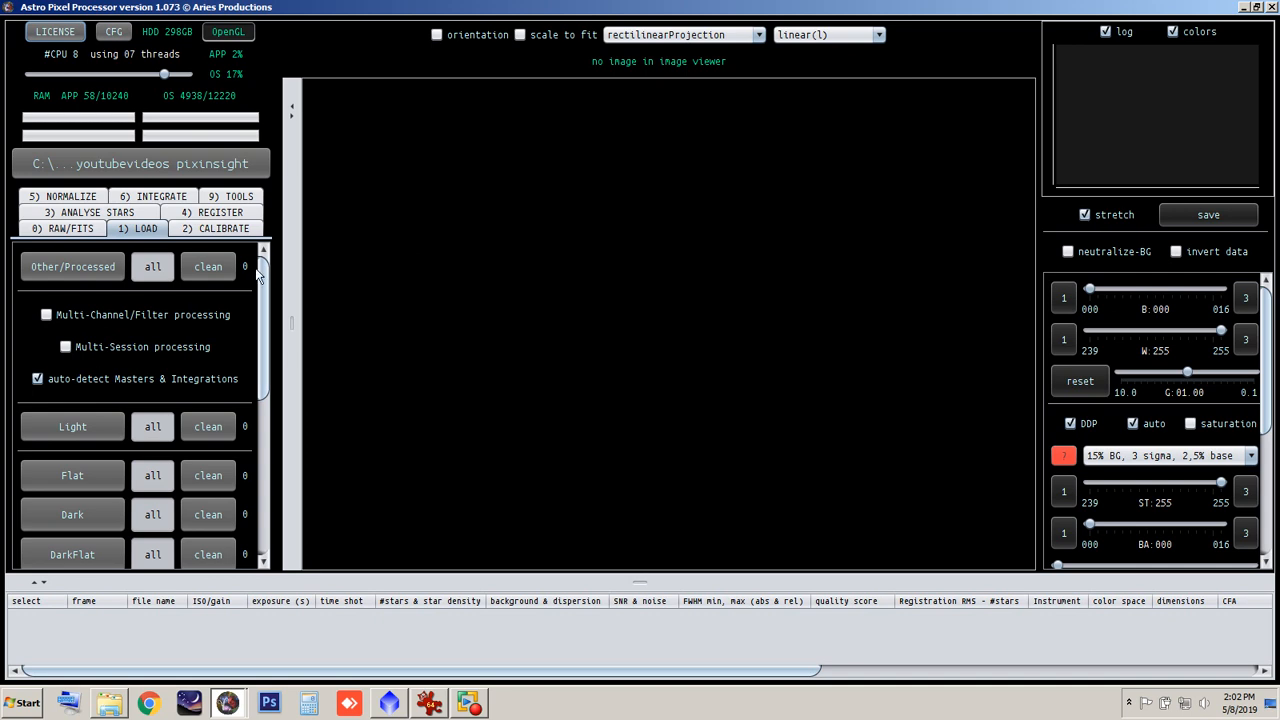
{"action": "left_click", "coordinate": [241, 200]}
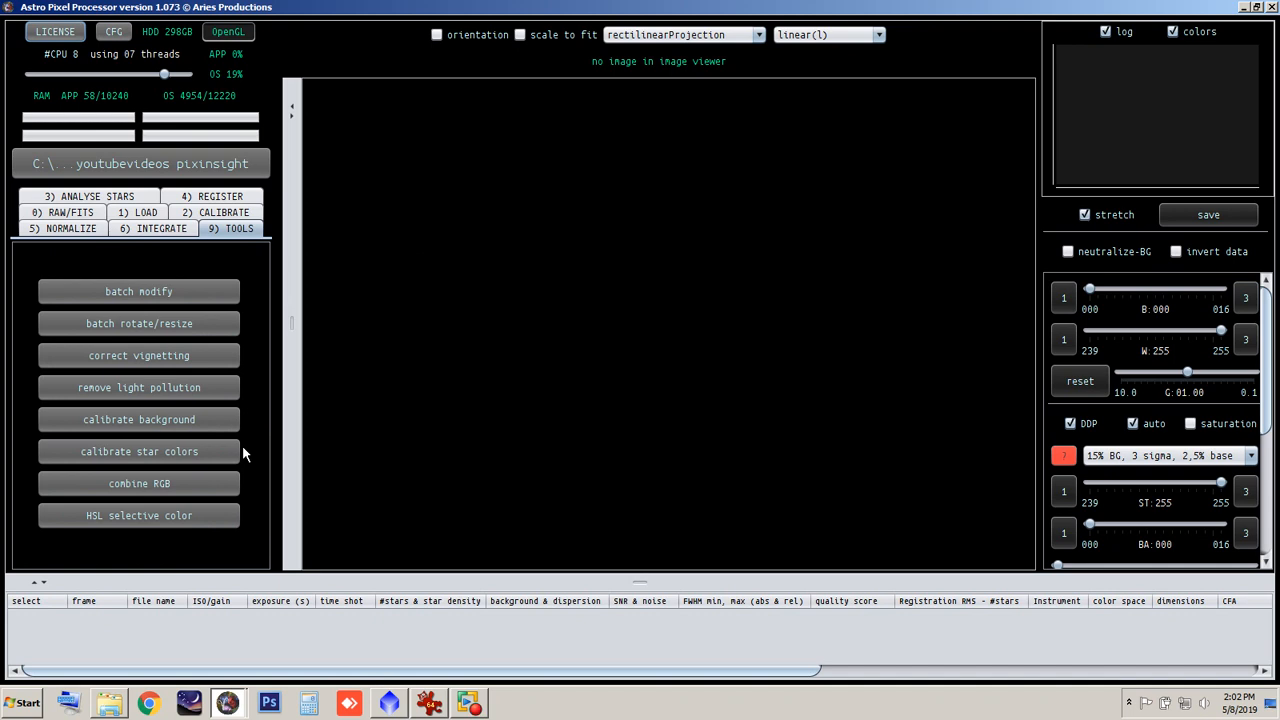
{"action": "left_click", "coordinate": [176, 483]}
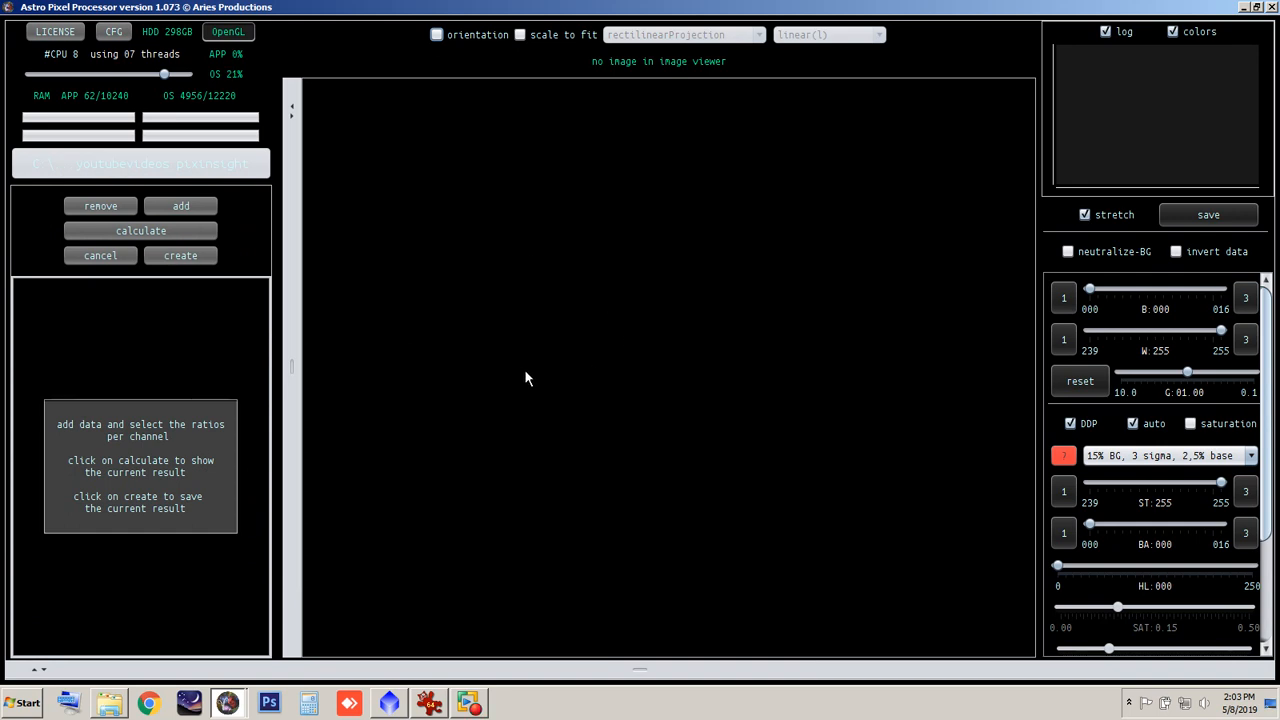
Step: Return to PixInsight, minimise Lum, RGB_B, RGB_G and RGB_R, and line up the three channel icons in a column below Lum
{"action": "left_click", "coordinate": [1247, 7]}
{"action": "left_click", "coordinate": [392, 701]}
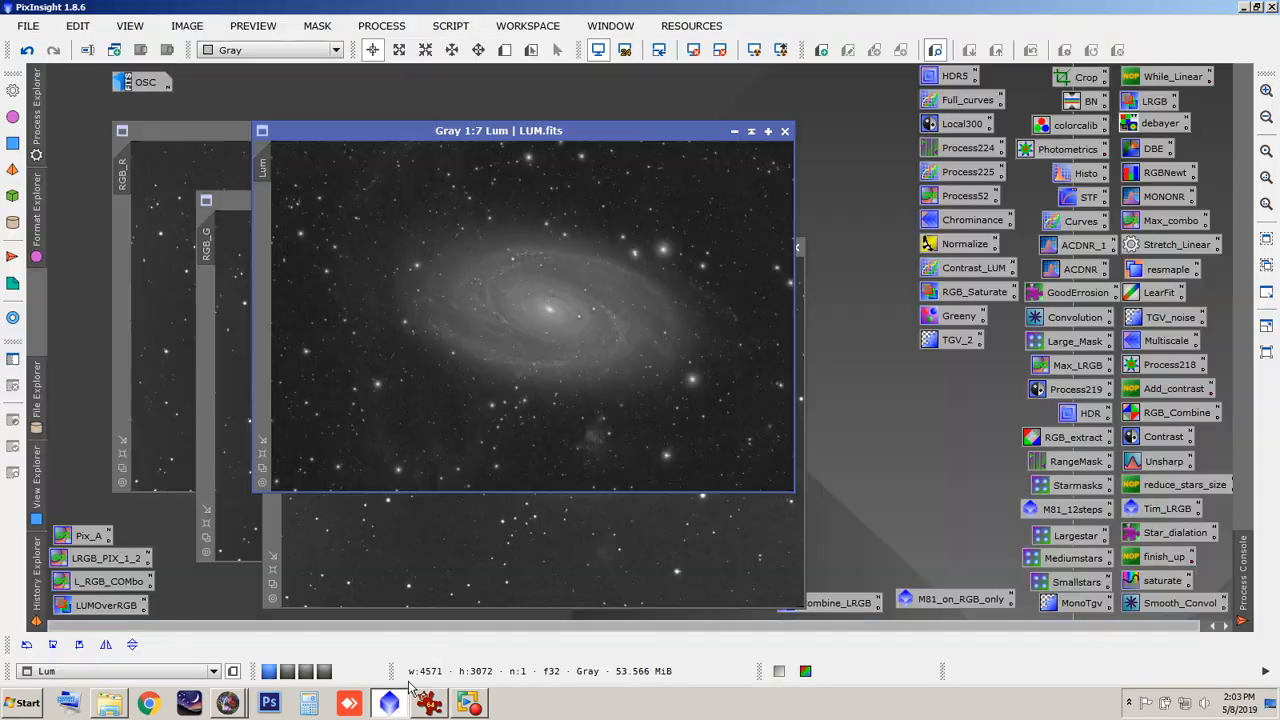
{"action": "left_click", "coordinate": [734, 131]}
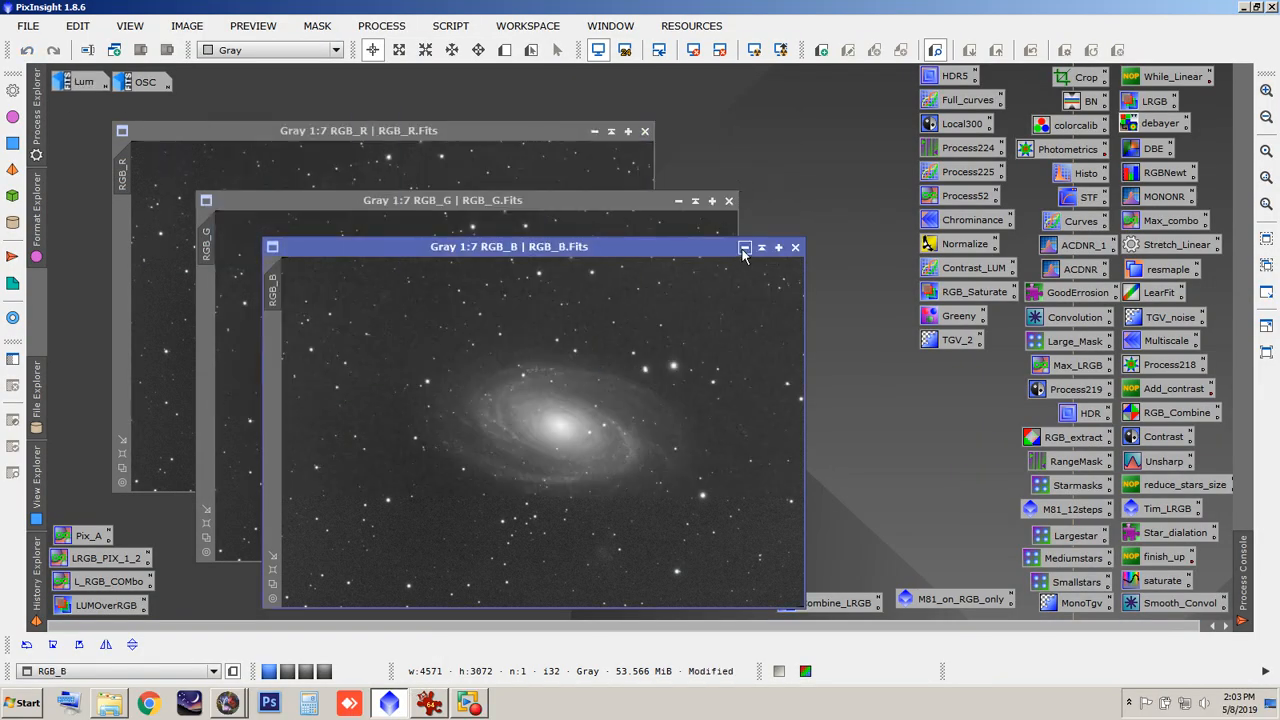
{"action": "left_click", "coordinate": [741, 251]}
{"action": "left_click", "coordinate": [678, 200]}
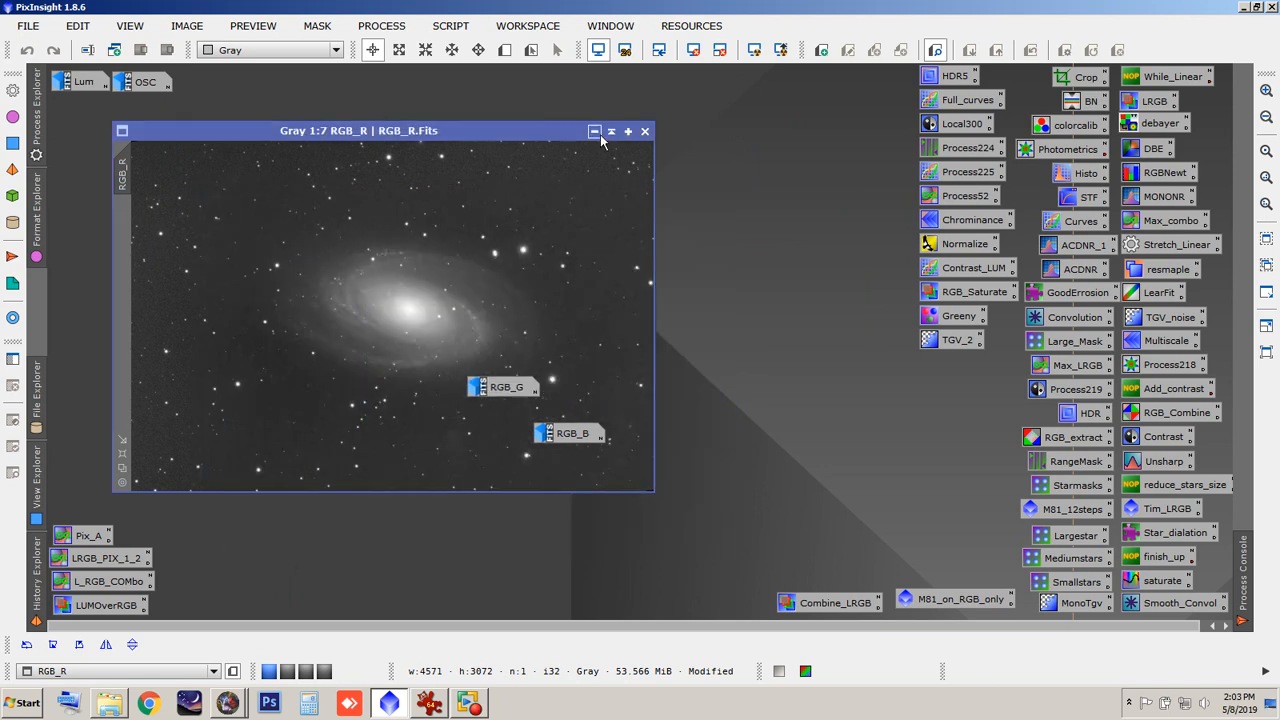
{"action": "left_click", "coordinate": [594, 131]}
{"action": "left_click_drag", "start_coordinate": [630, 490], "coordinate": [62, 119]}
{"action": "left_click_drag", "start_coordinate": [175, 190], "coordinate": [83, 147]}
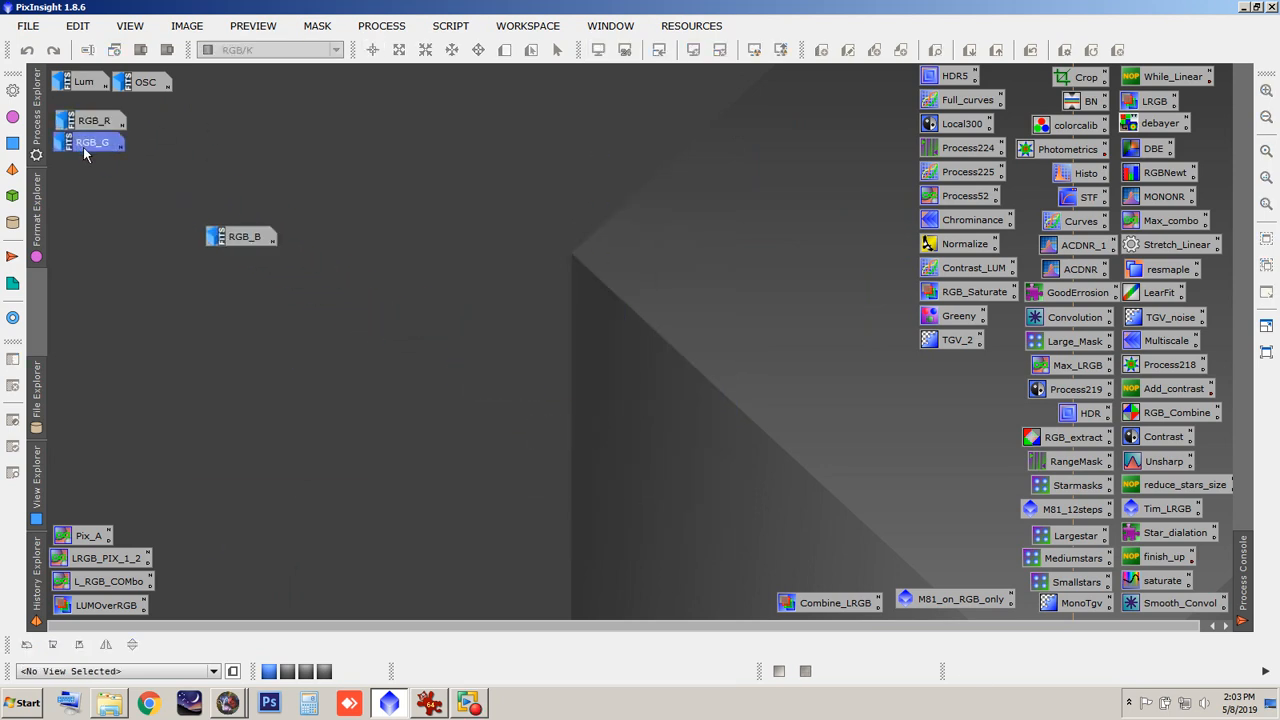
{"action": "left_click_drag", "start_coordinate": [244, 238], "coordinate": [86, 170]}
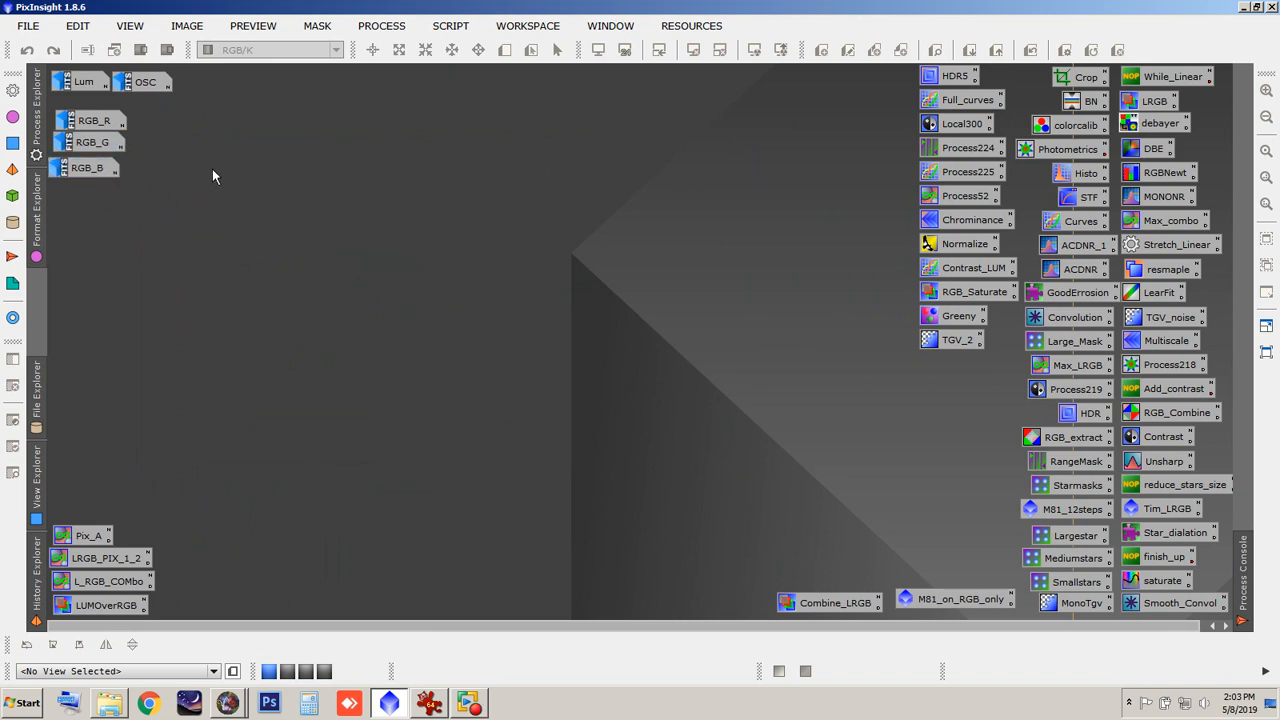
Step: Switch to Astro Pixel Processor, view the files available to add to the RGB combination, cancel, and return to PixInsight
{"action": "left_click", "coordinate": [227, 703]}
{"action": "left_click", "coordinate": [180, 648]}
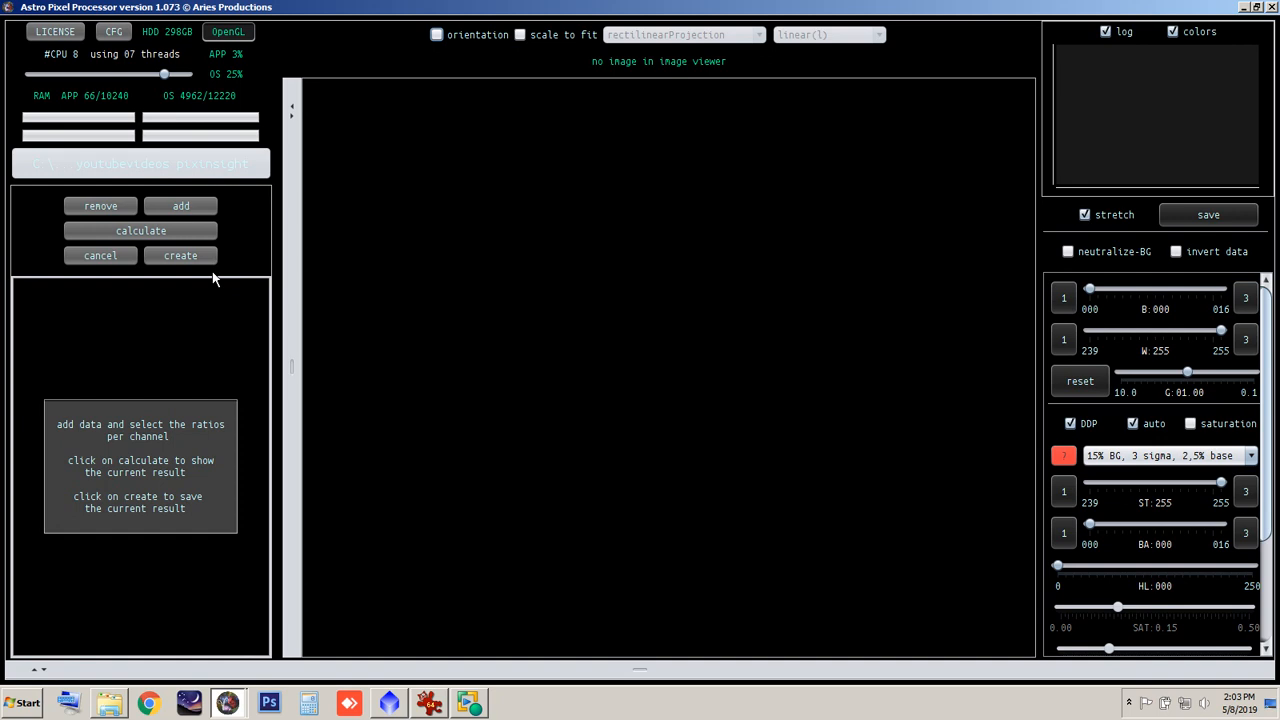
{"action": "left_click", "coordinate": [181, 206]}
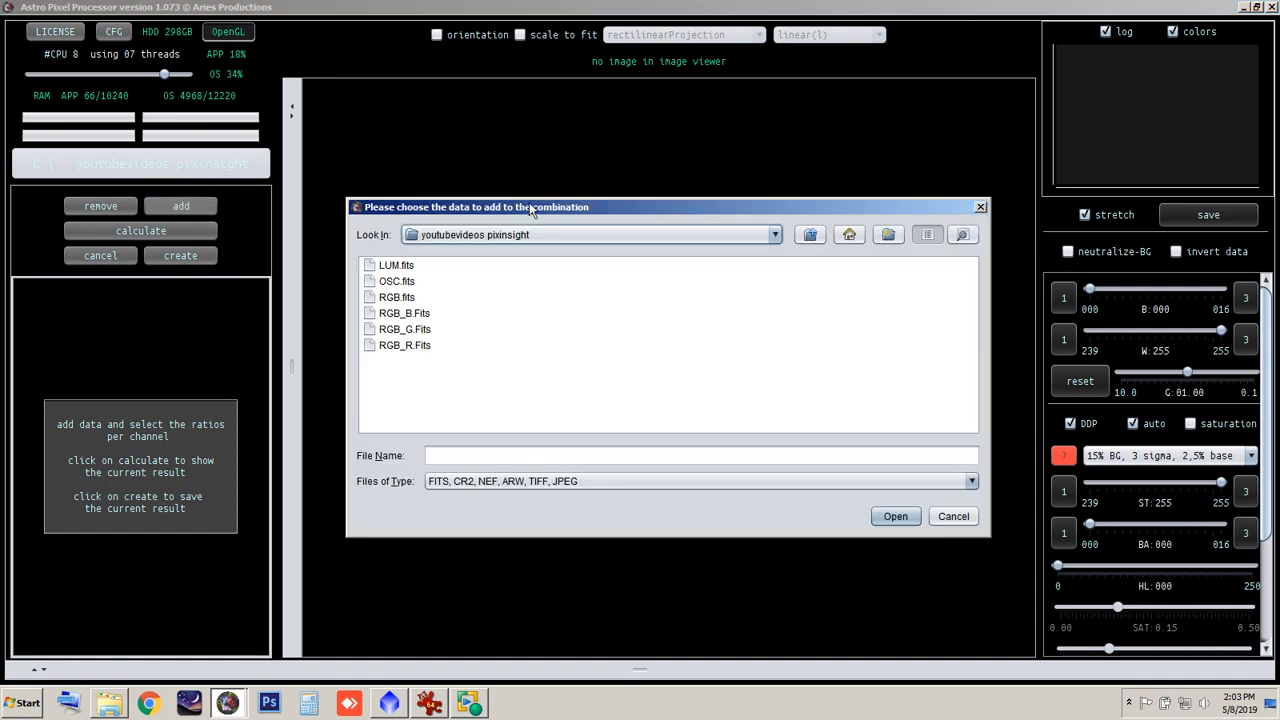
{"action": "left_click_drag", "start_coordinate": [520, 150], "coordinate": [500, 140]}
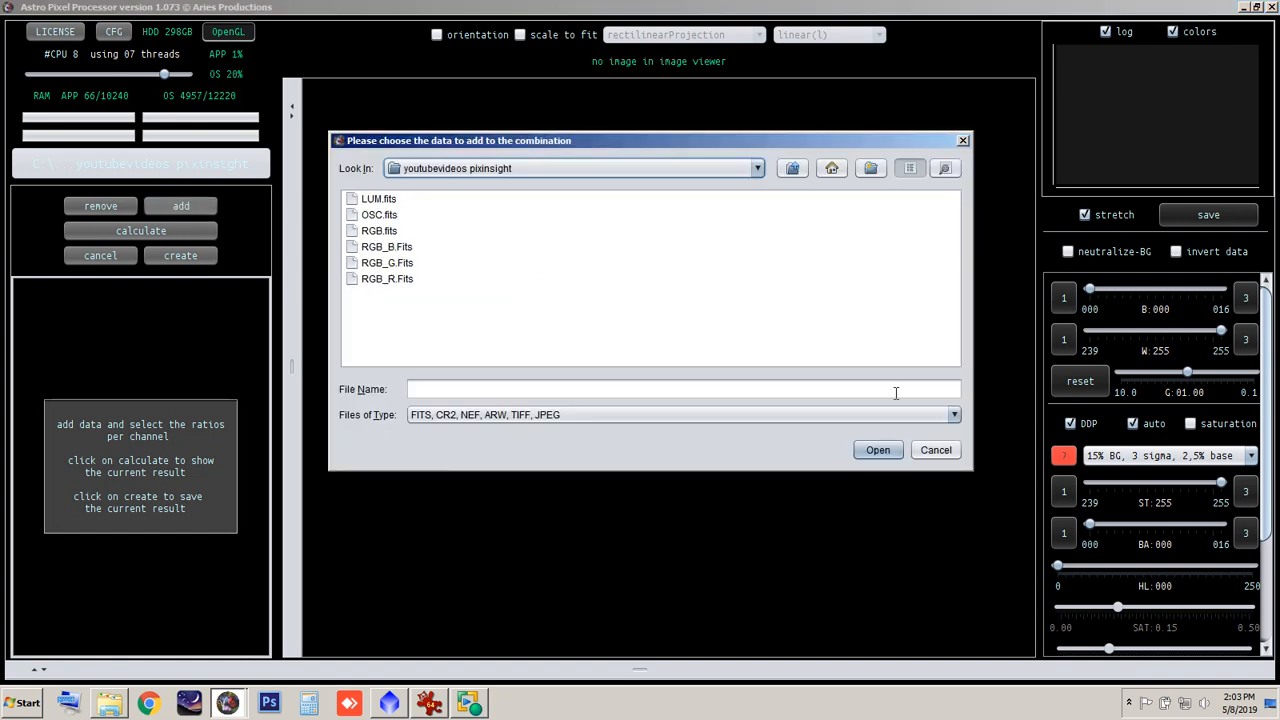
{"action": "left_click", "coordinate": [934, 450]}
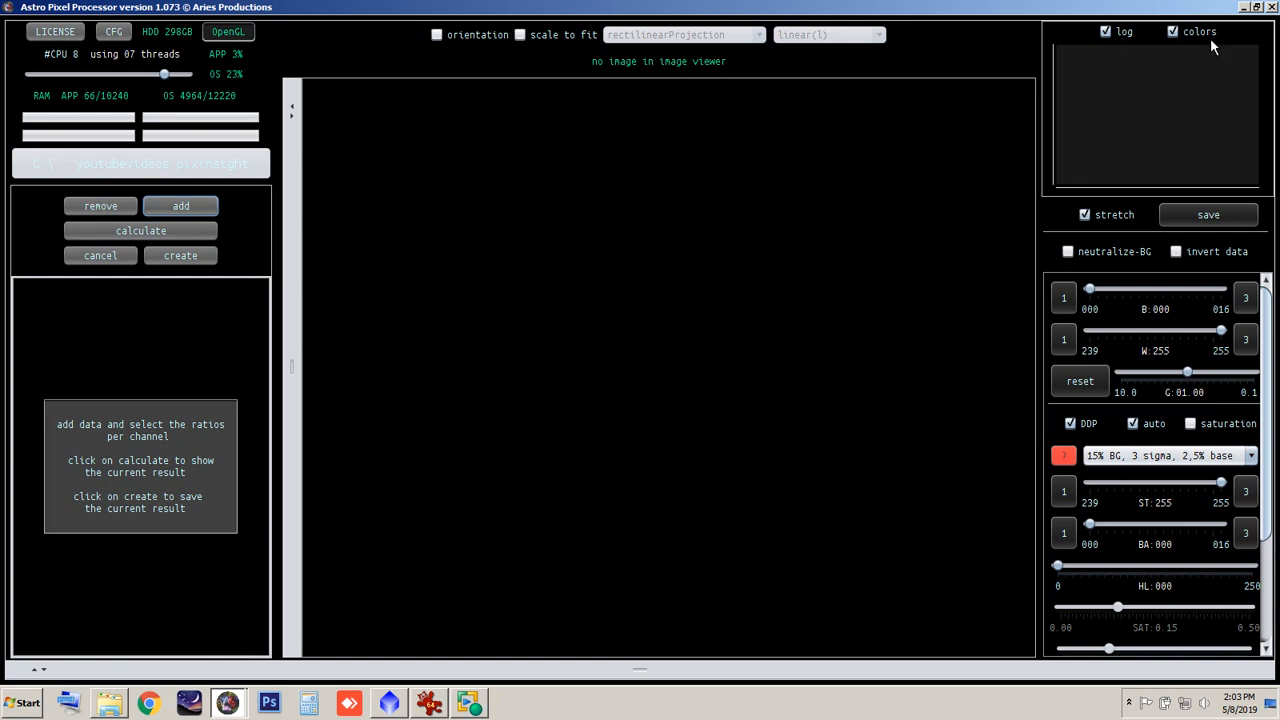
{"action": "left_click", "coordinate": [1241, 7]}
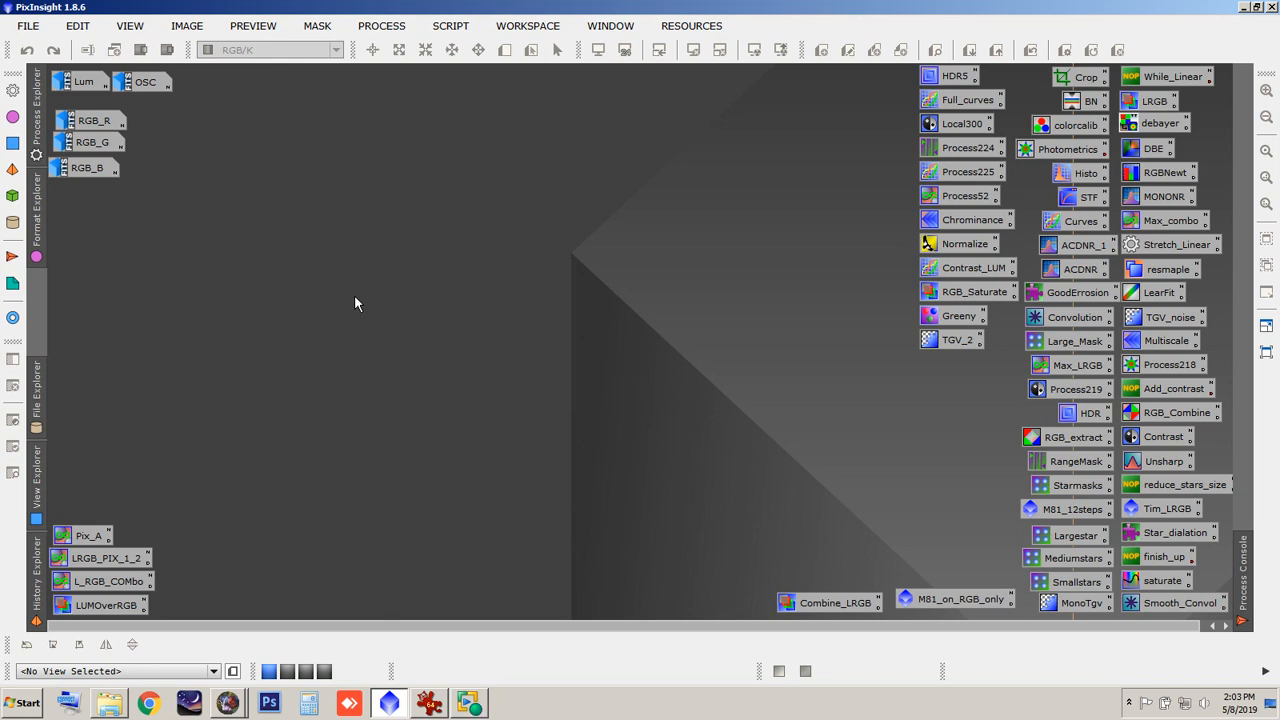
Step: Shift the RGB_R, RGB_G and RGB_B icons down and move the OSC icon beneath Lum
{"action": "left_click_drag", "start_coordinate": [128, 224], "coordinate": [88, 197]}
{"action": "left_click_drag", "start_coordinate": [146, 90], "coordinate": [91, 115]}
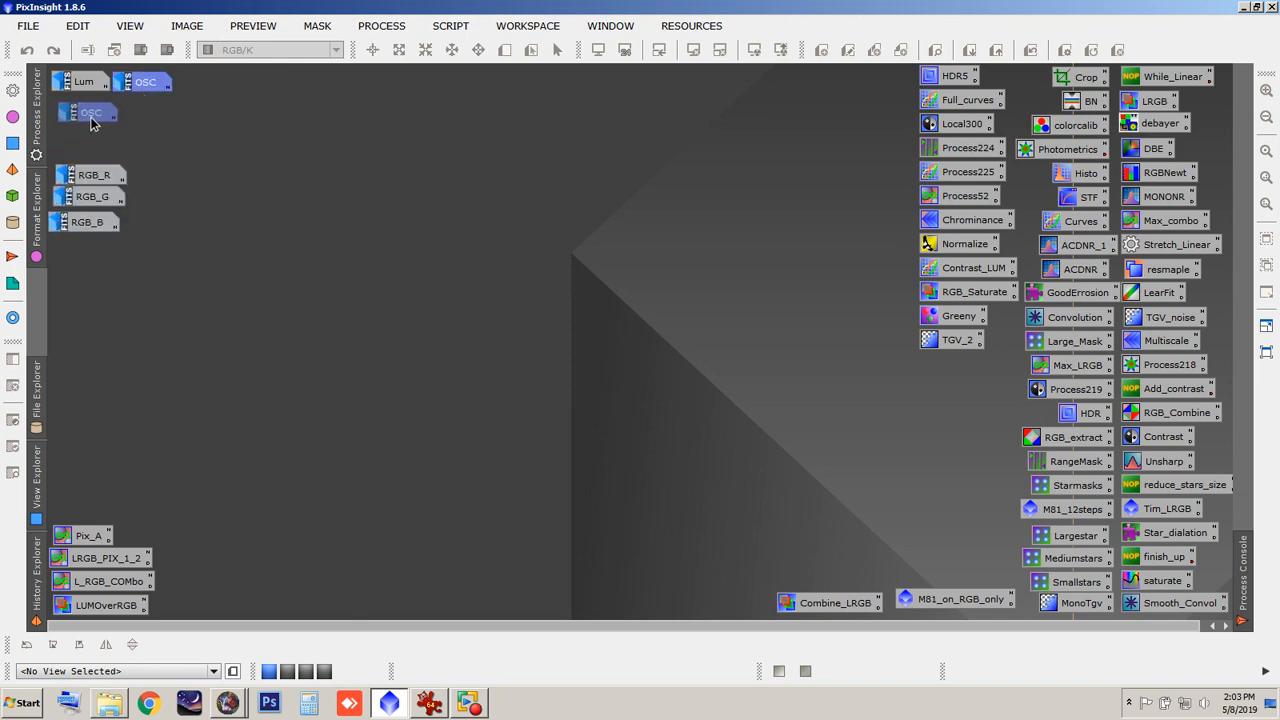